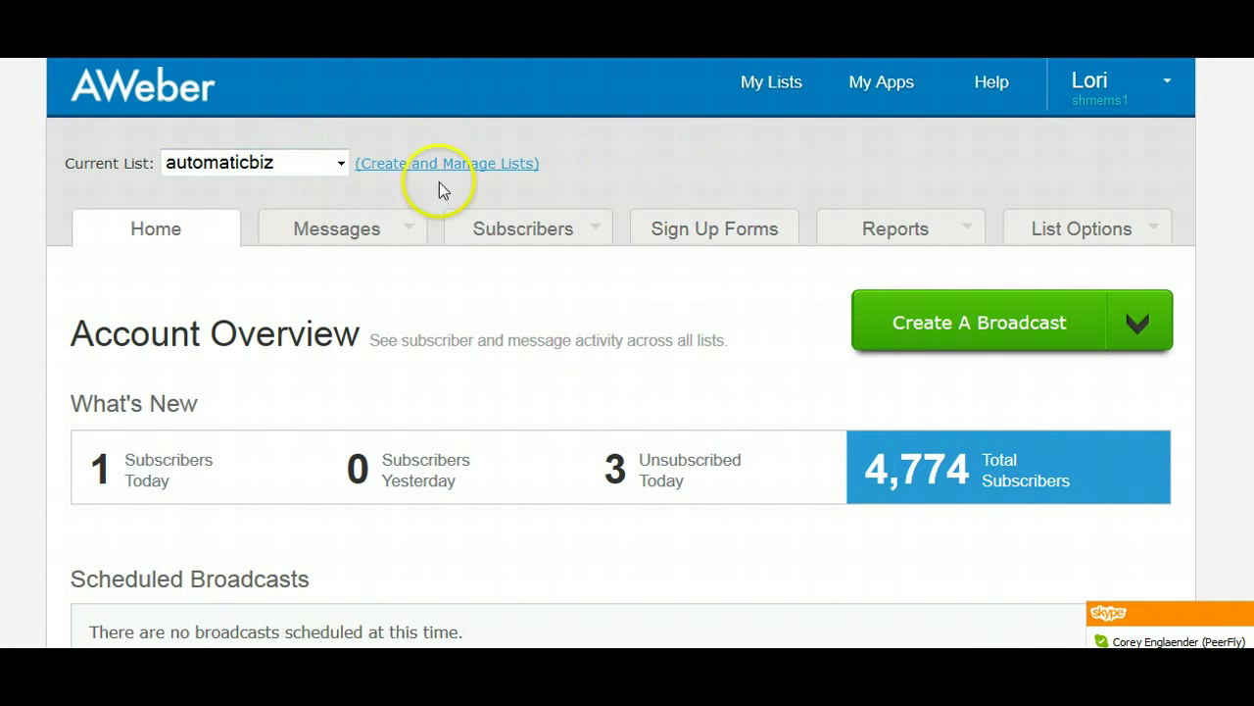
Start creating a new list, set its sender name to the owner's first name and last initial, and continue.
left_click(512, 168)
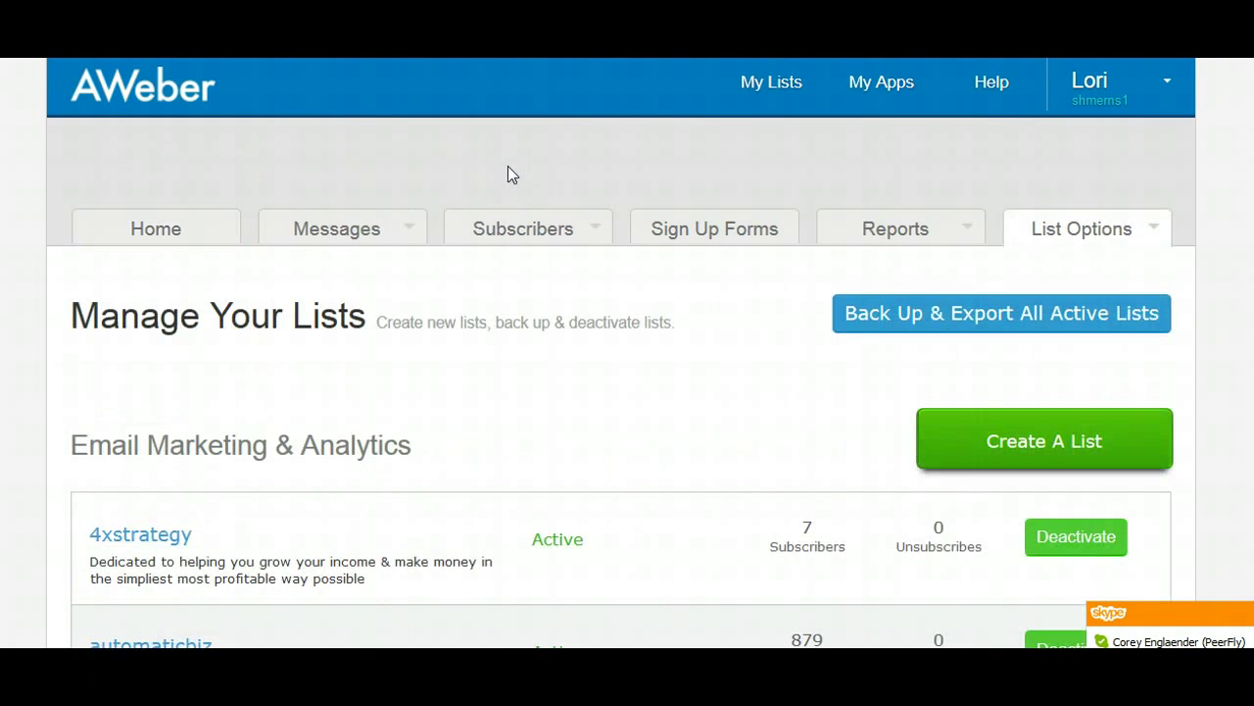
left_click(1021, 453)
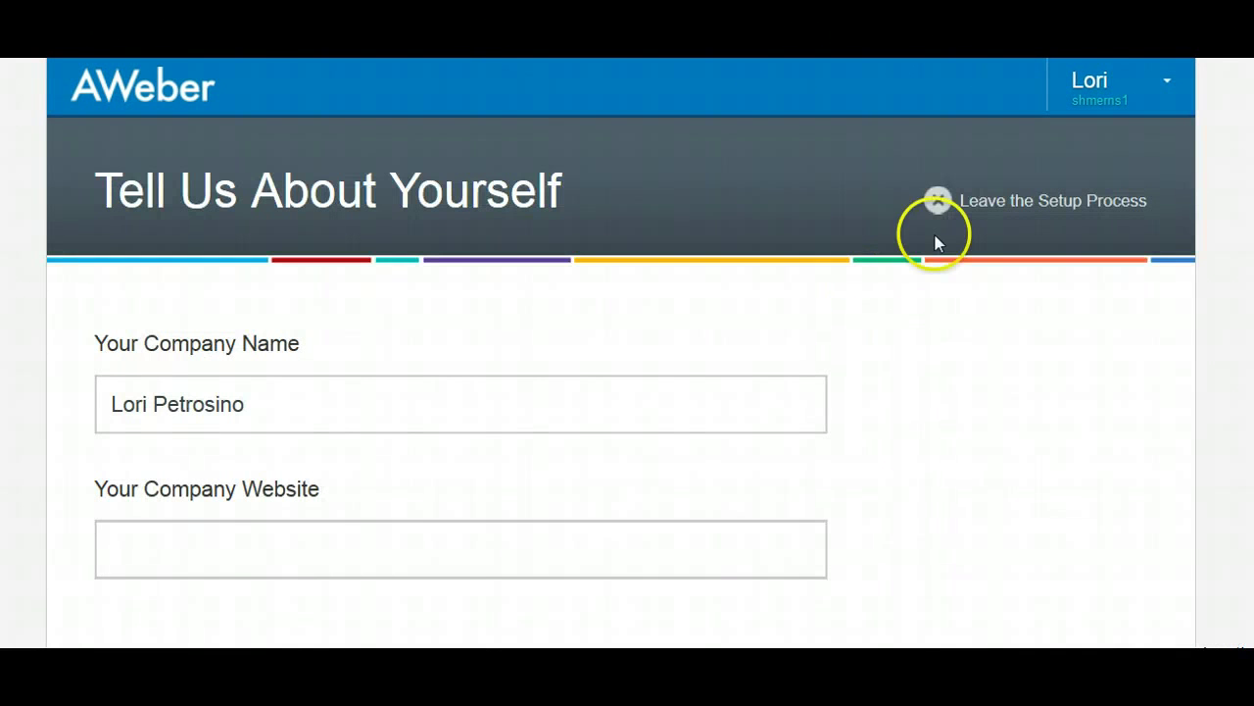
scroll(892, 255, "down", 10)
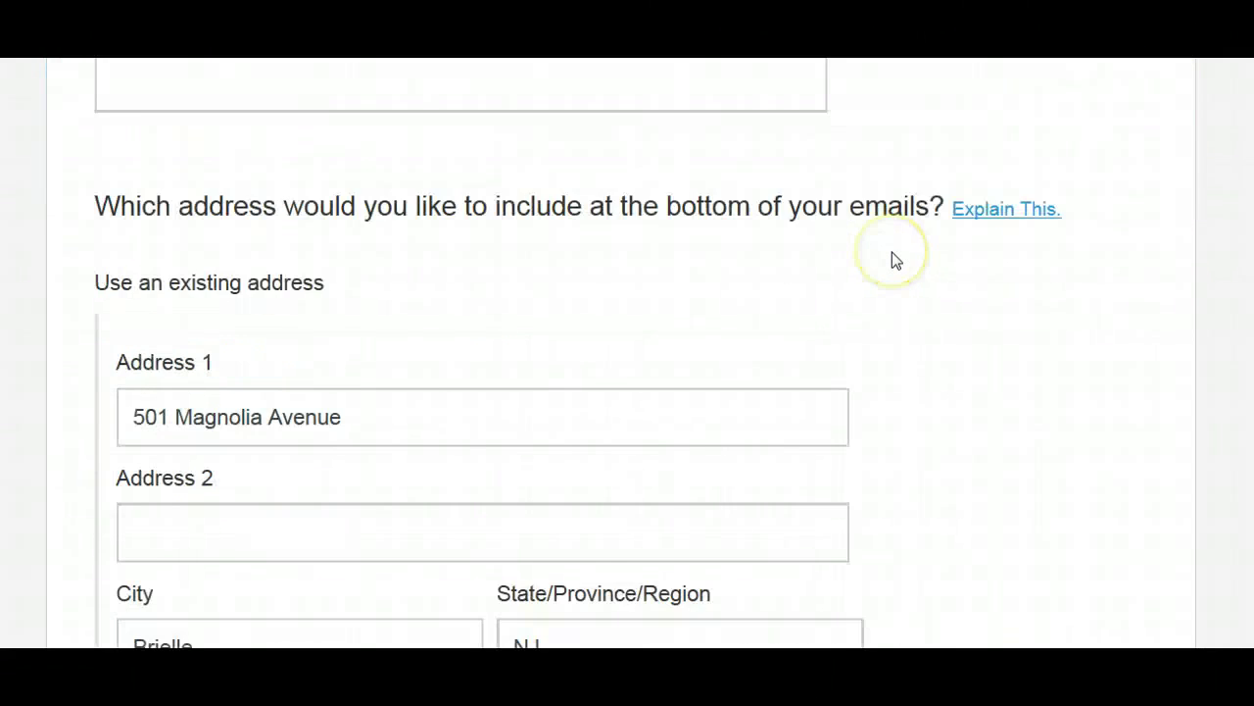
scroll(892, 260, "up", 2)
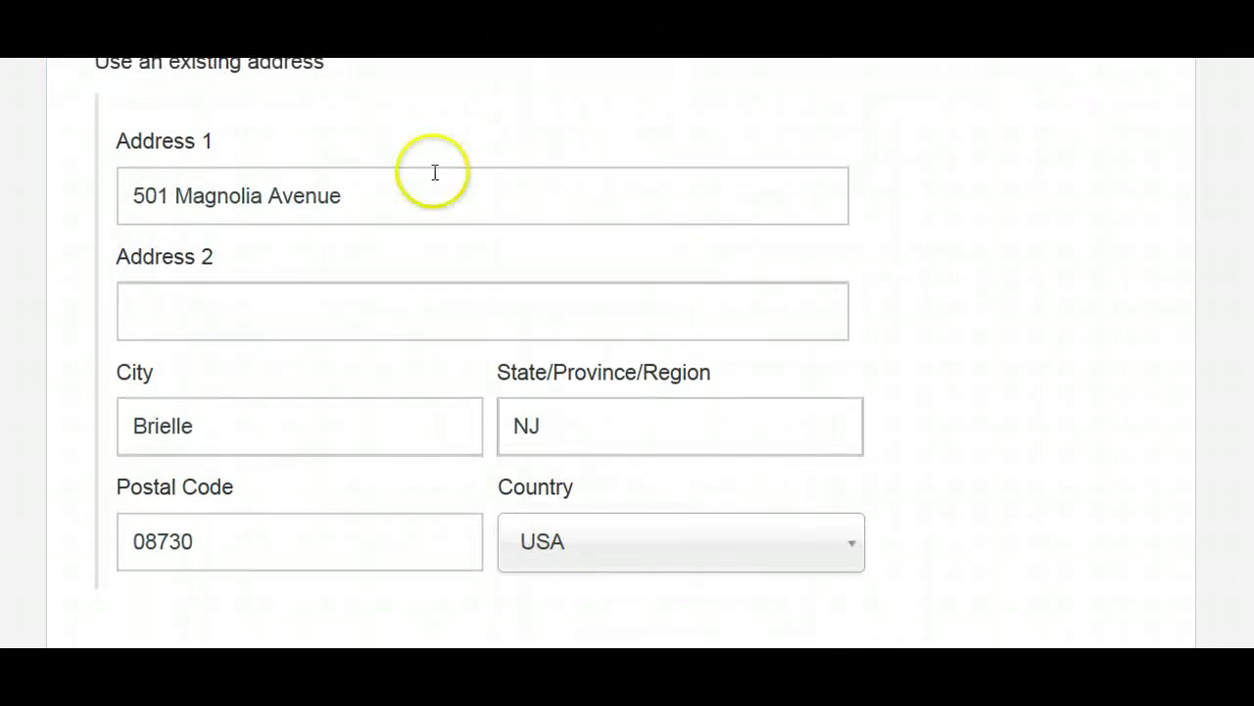
scroll(1090, 284, "down", 5)
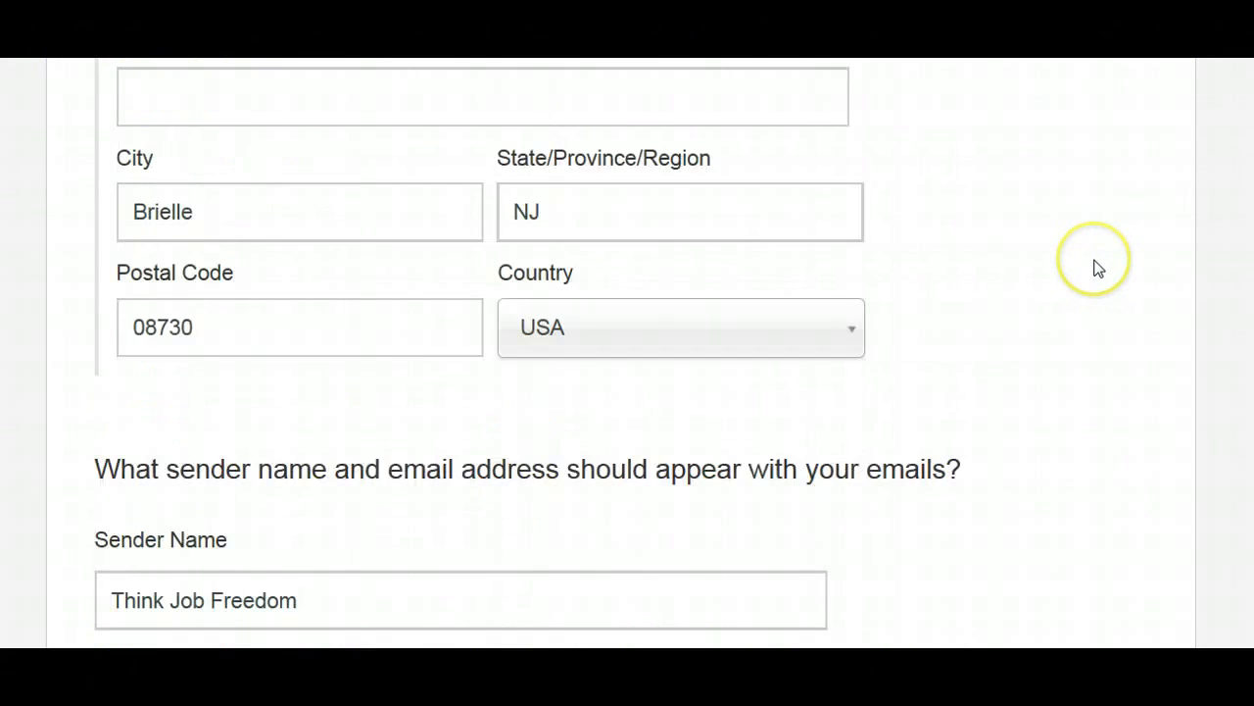
left_click_drag(324, 265, 85, 256)
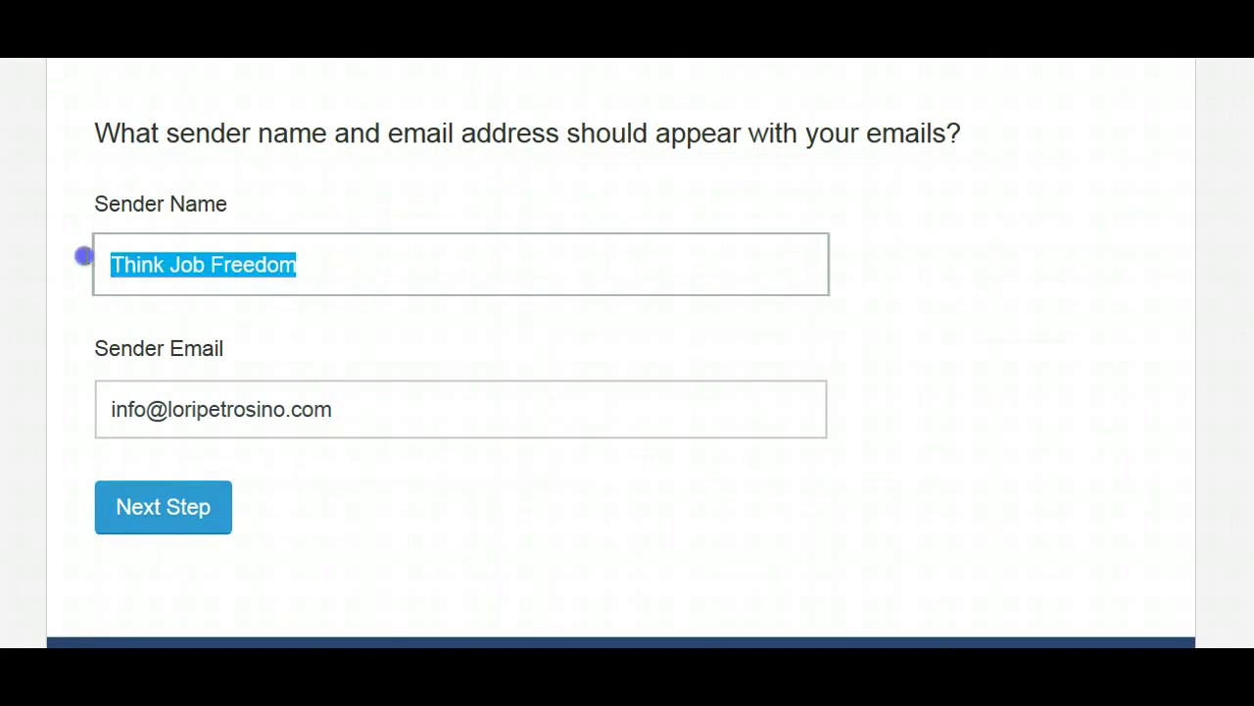
type("Lori p")
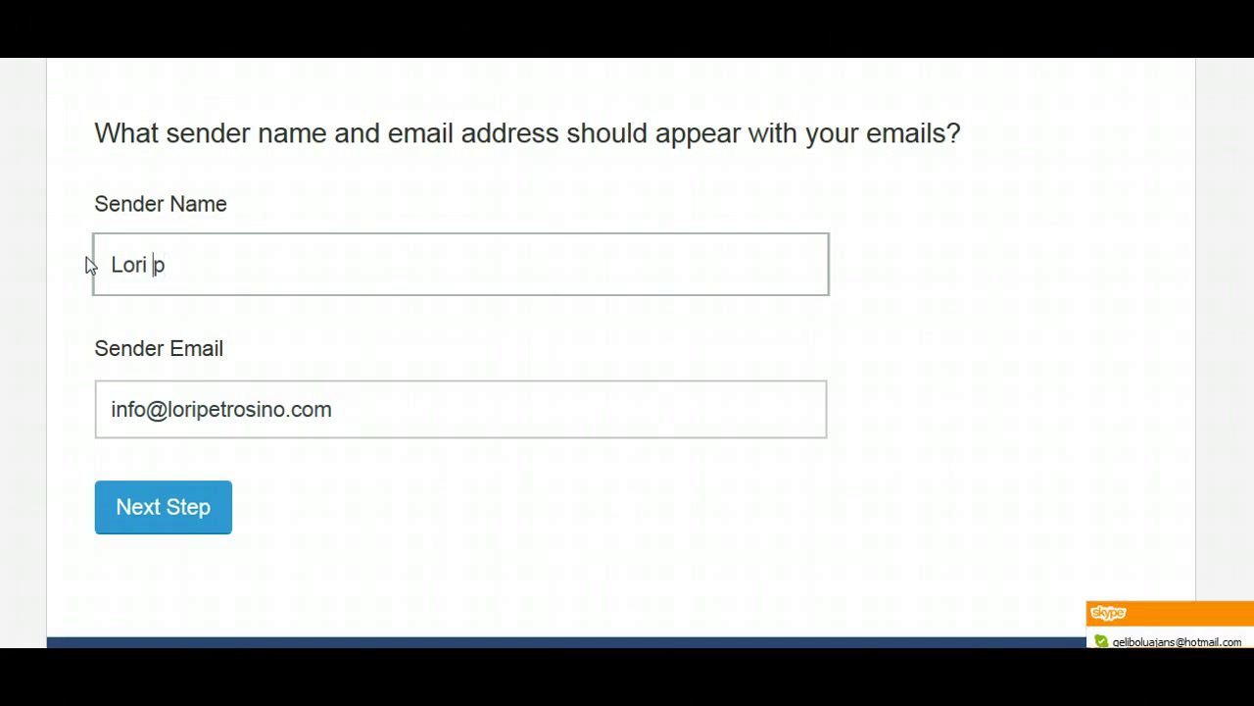
key("BackSpace")
type("P.")
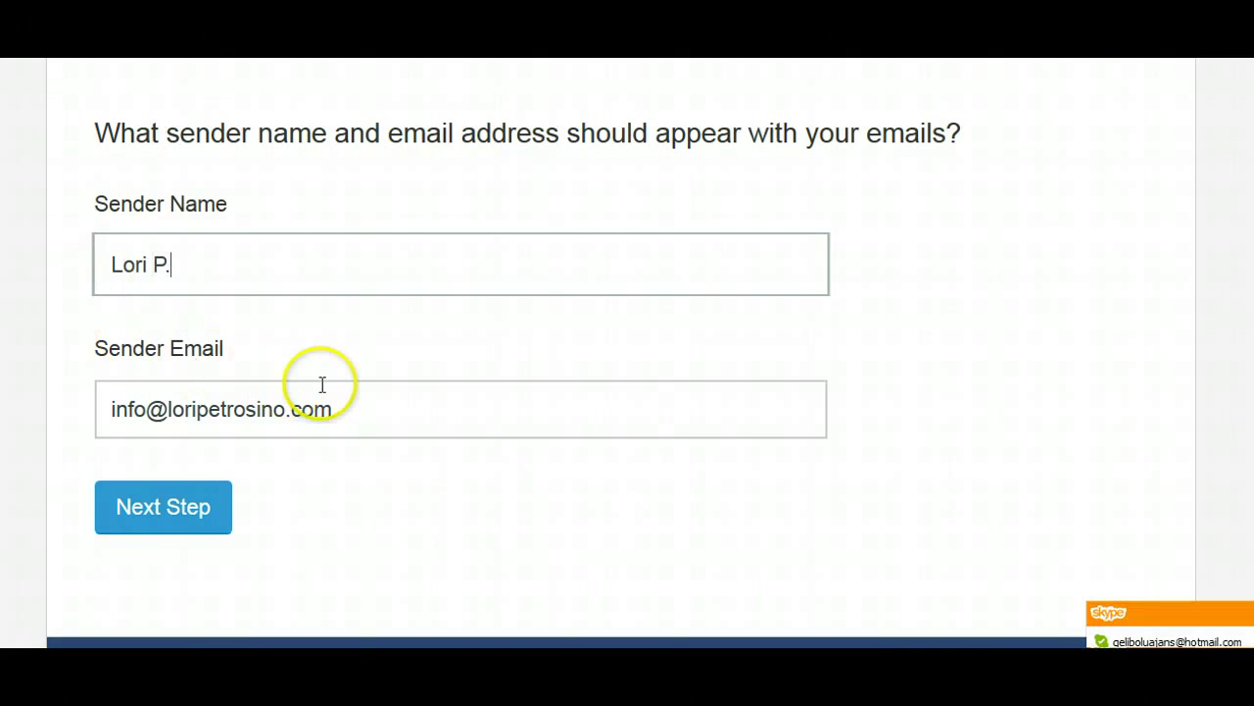
left_click(162, 520)
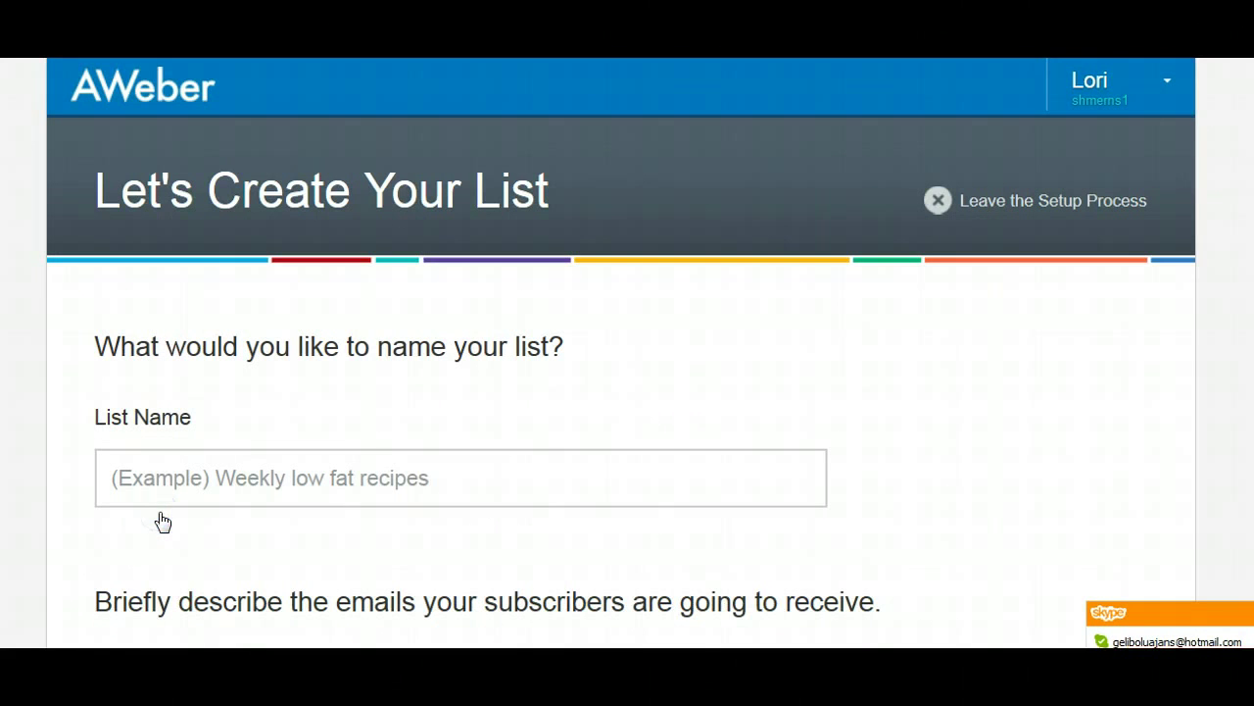
Name the list homebusinesswealth and place the cursor in the list description.
scroll(621, 353, "down", 1)
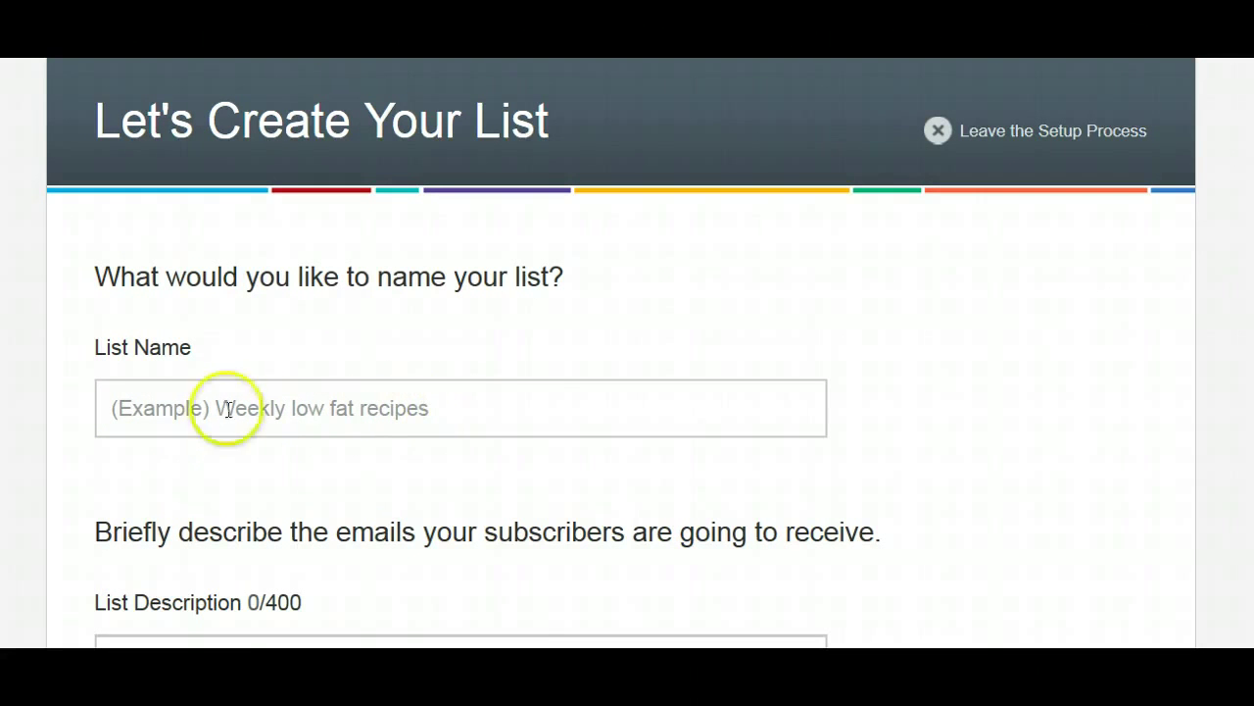
left_click(420, 409)
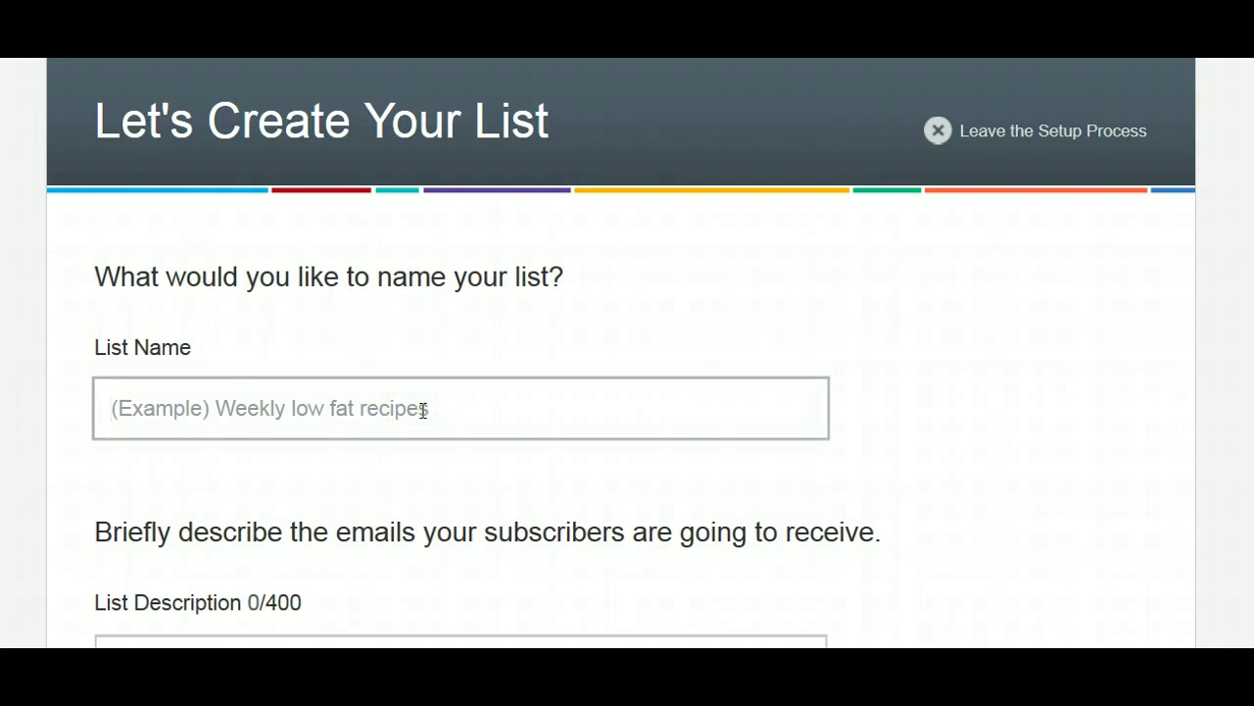
type("homebusinesswealth")
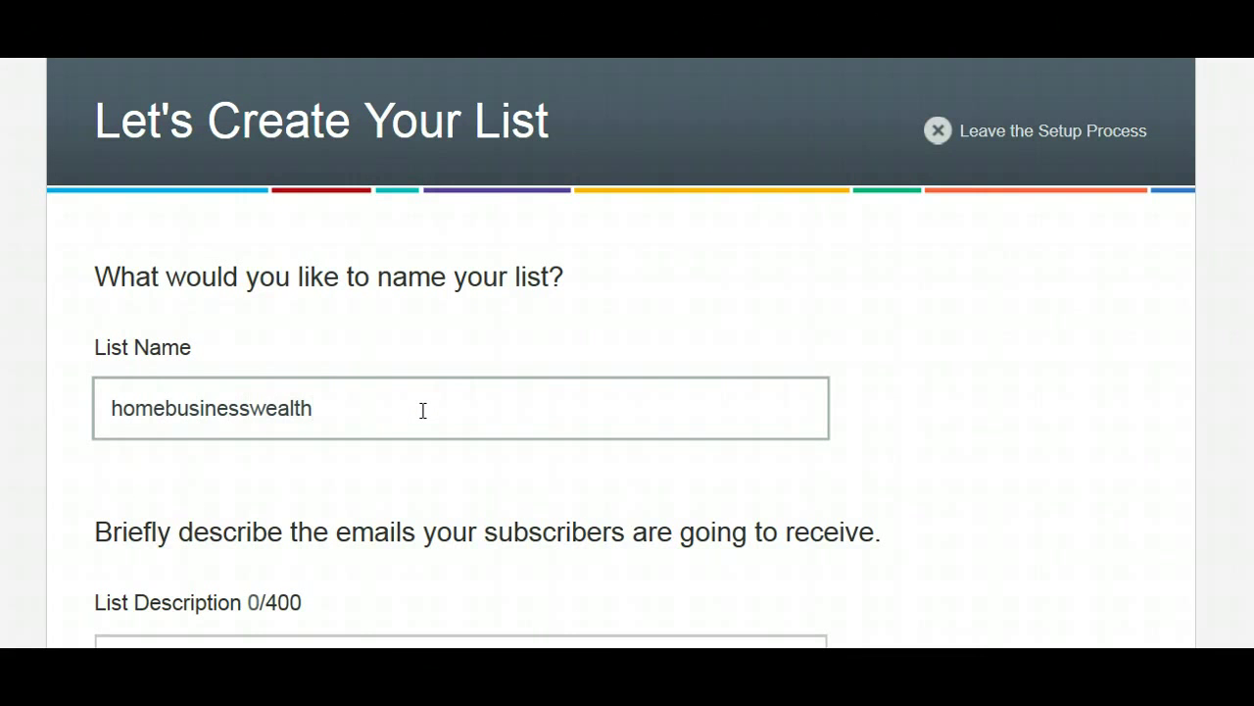
left_click(423, 409)
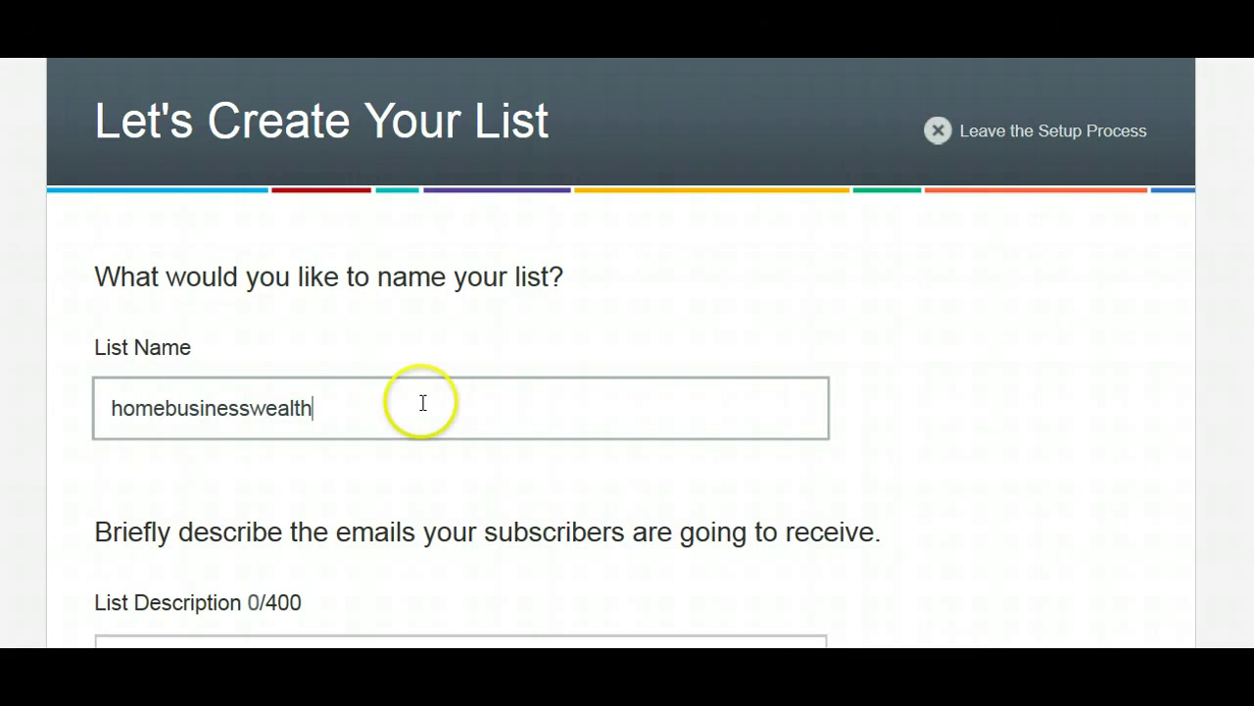
scroll(421, 402, "down", 4)
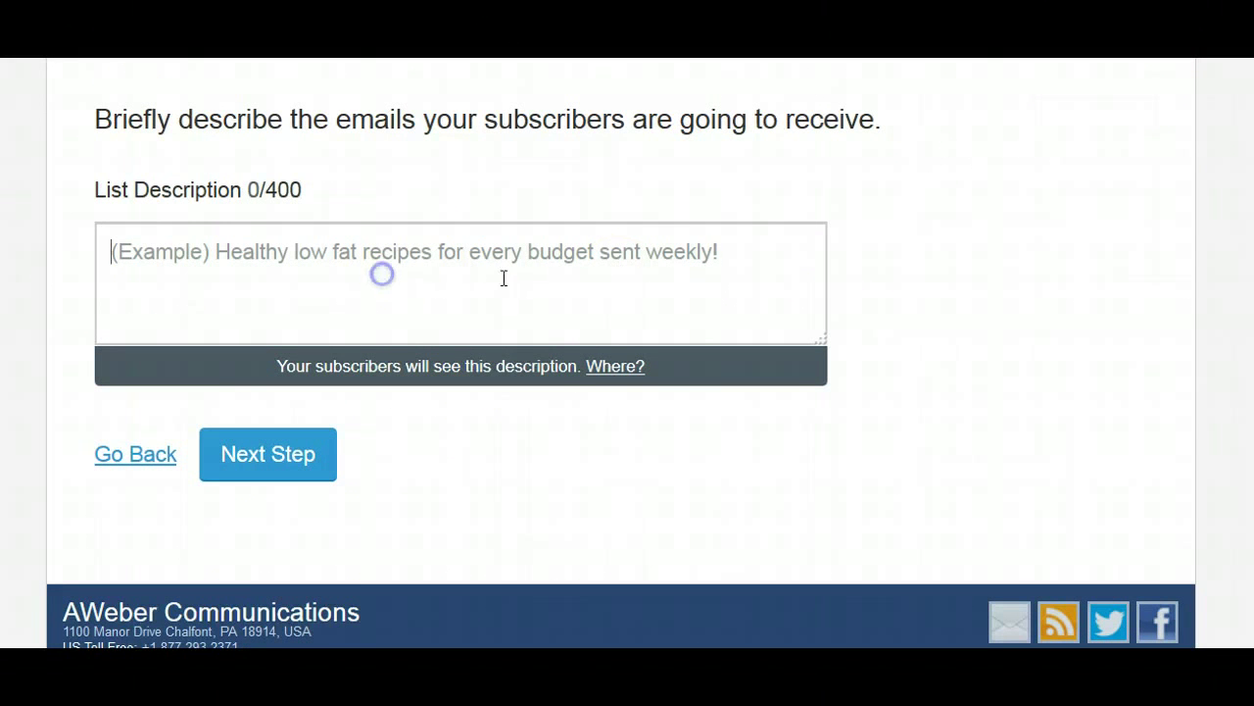
left_click(728, 251)
type("Sign up")
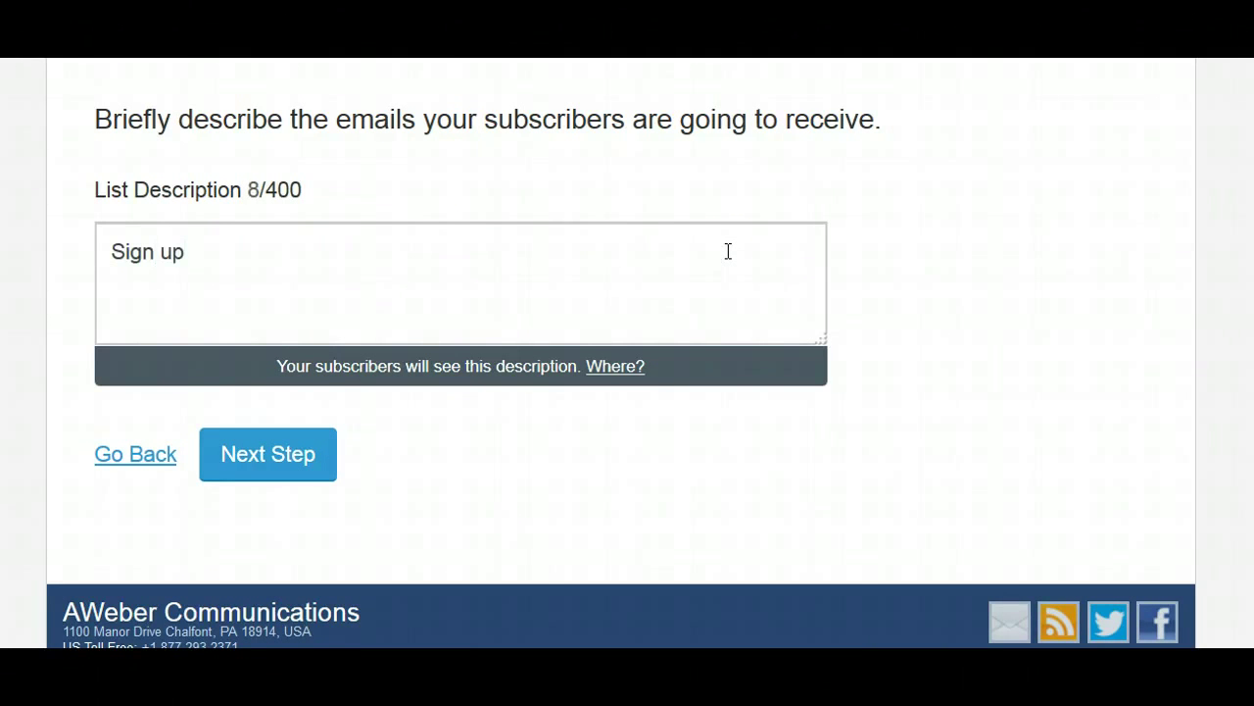
left_click_drag(192, 252, 119, 245)
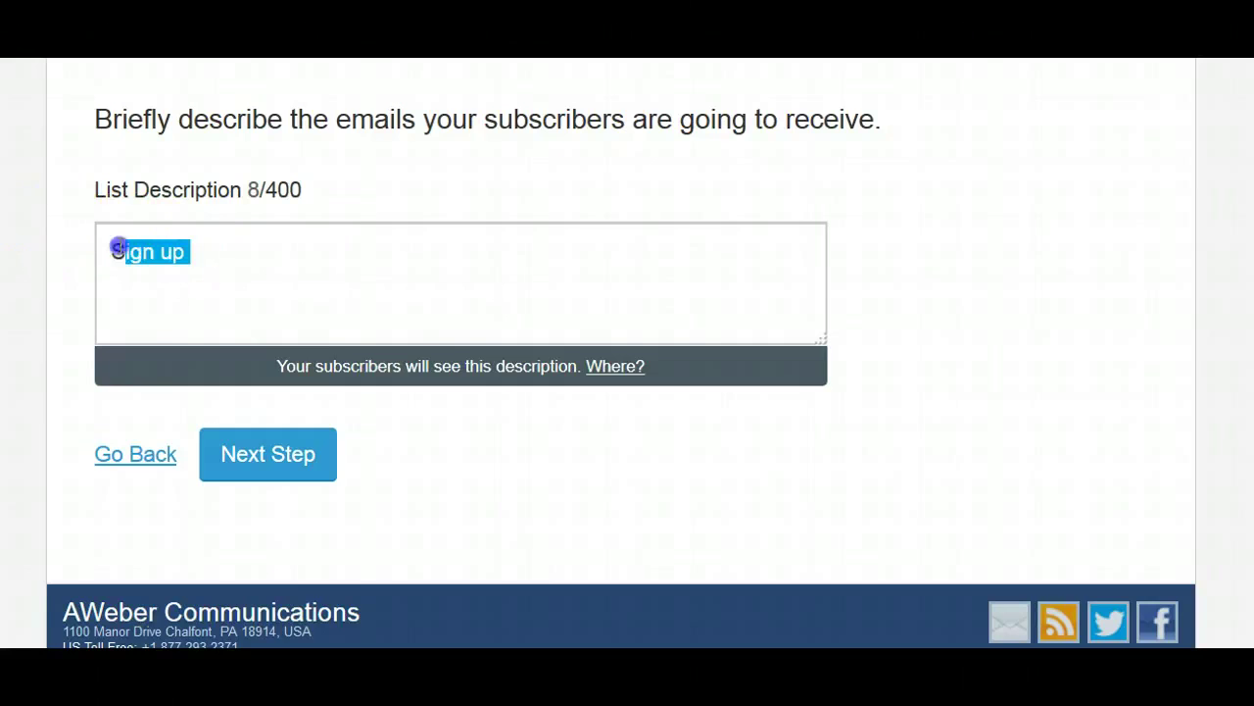
left_click(119, 247)
key("Delete")
key("Delete")
key("Delete")
key("Delete")
key("Delete")
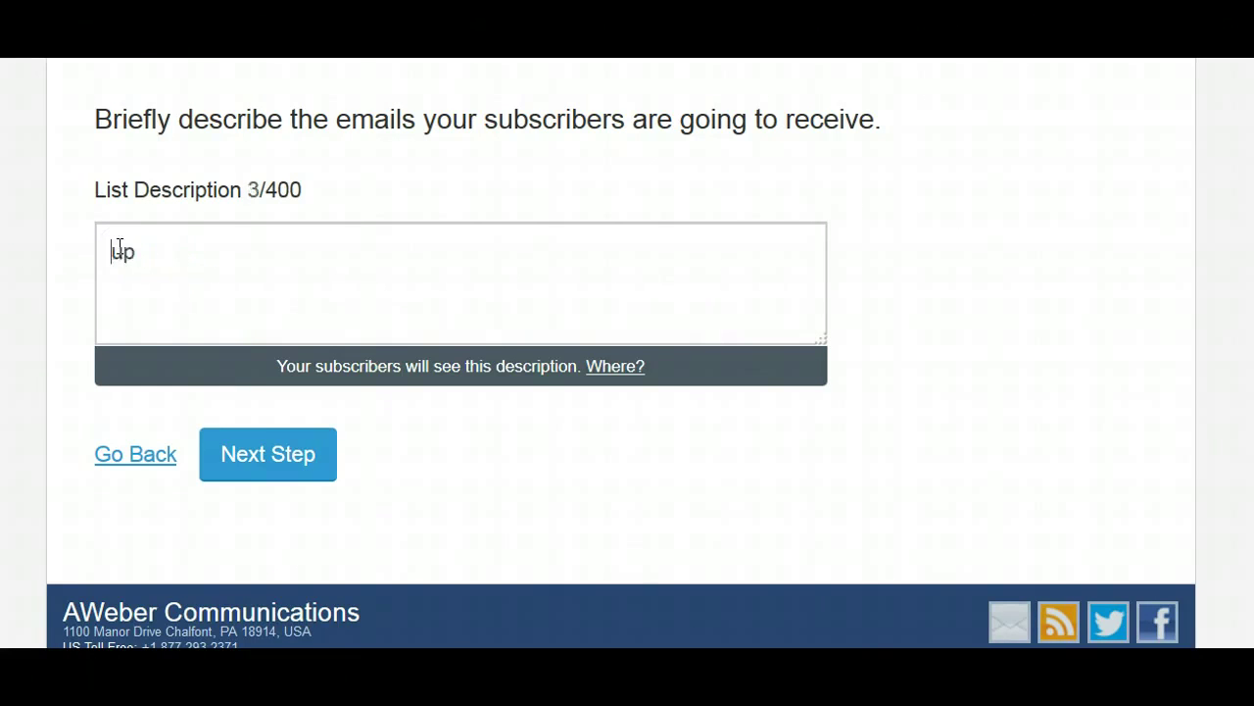
Describe the list as "Discover how you can earn income from home without bothering your family and friends." and continue.
type("Discover how you can")
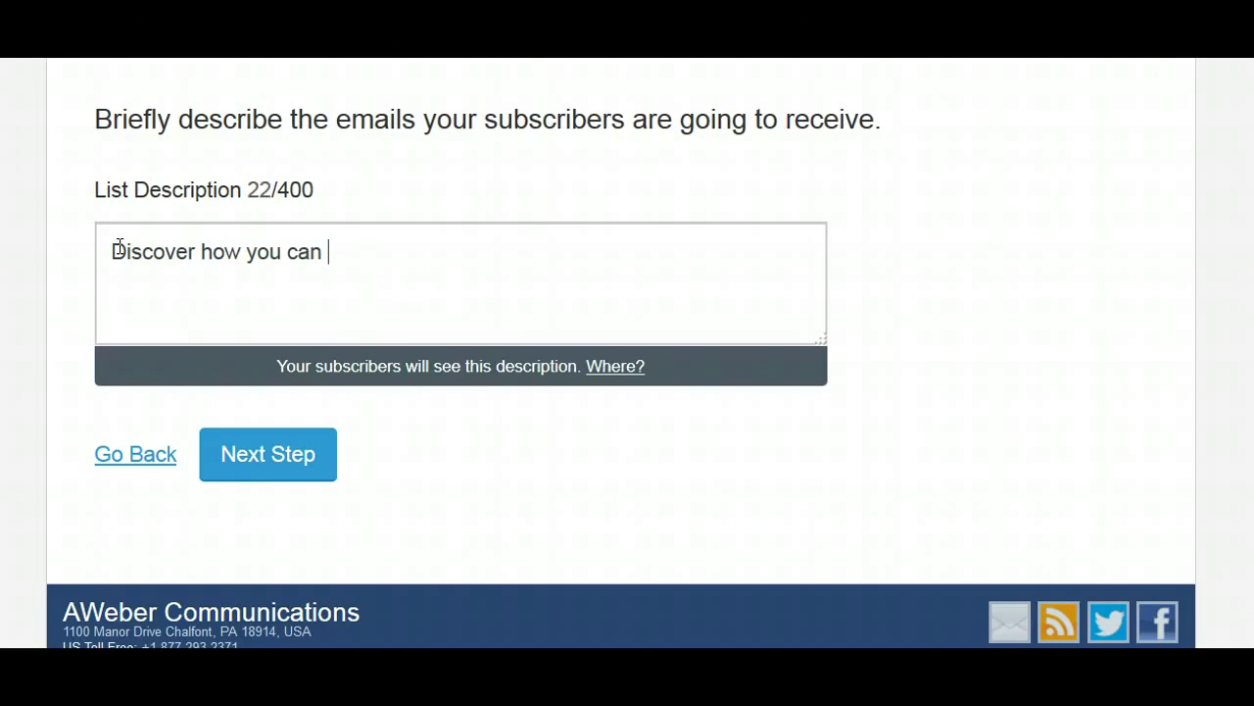
type(" earn inc")
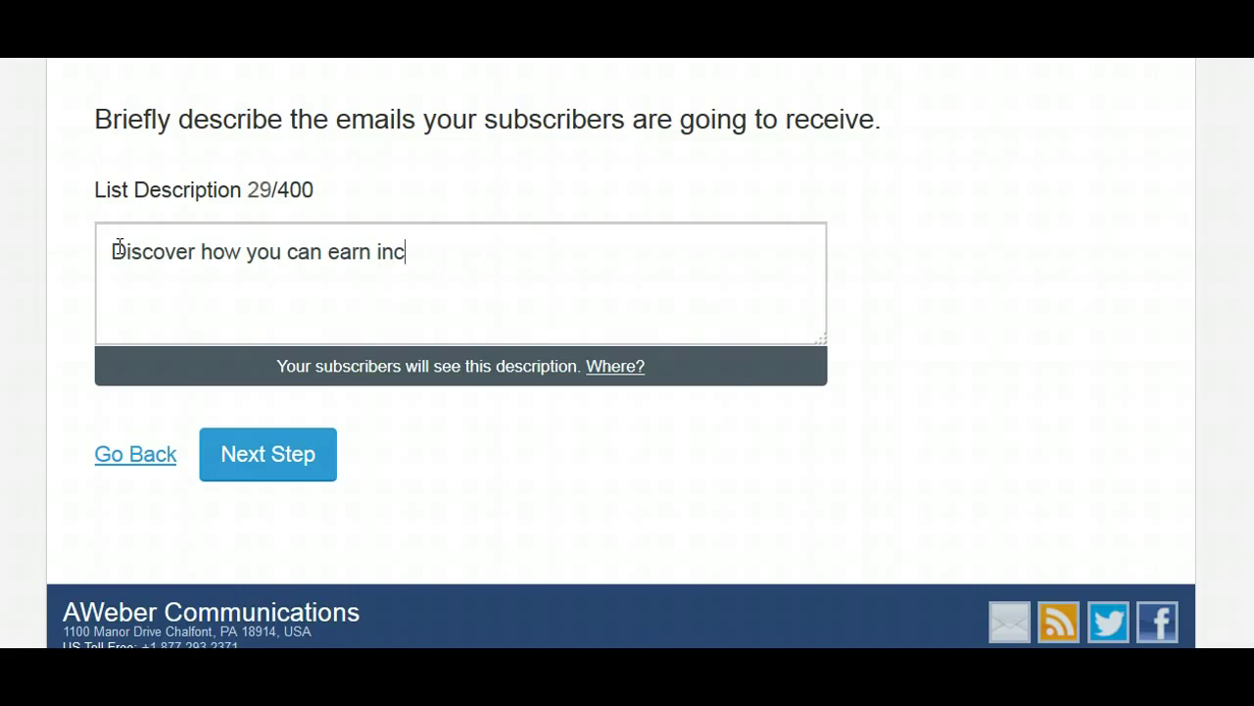
type("ome from h")
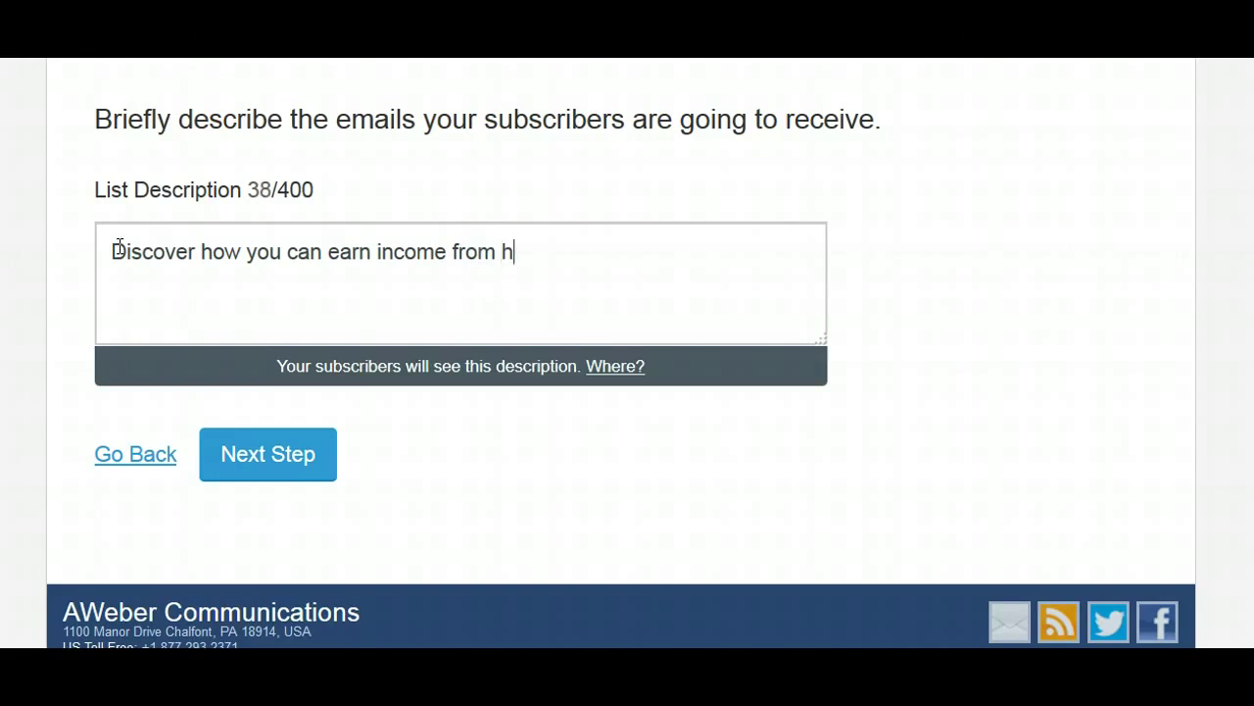
type("ome without")
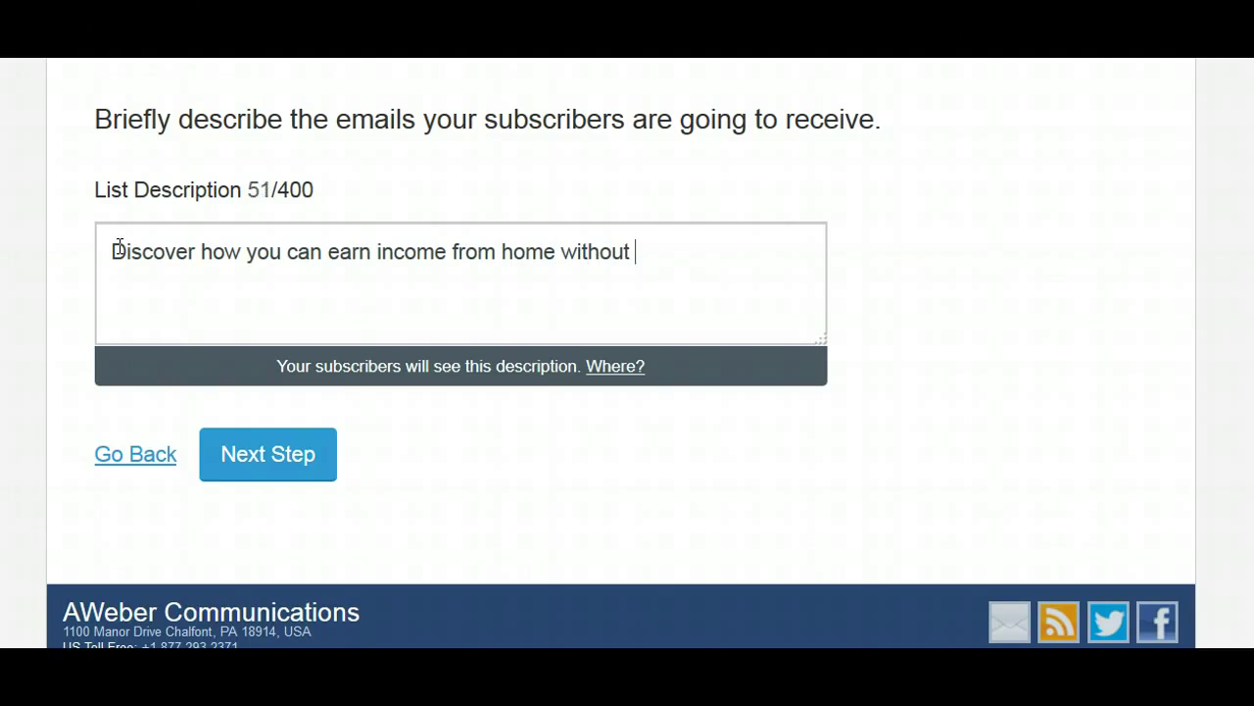
type(" bothering your")
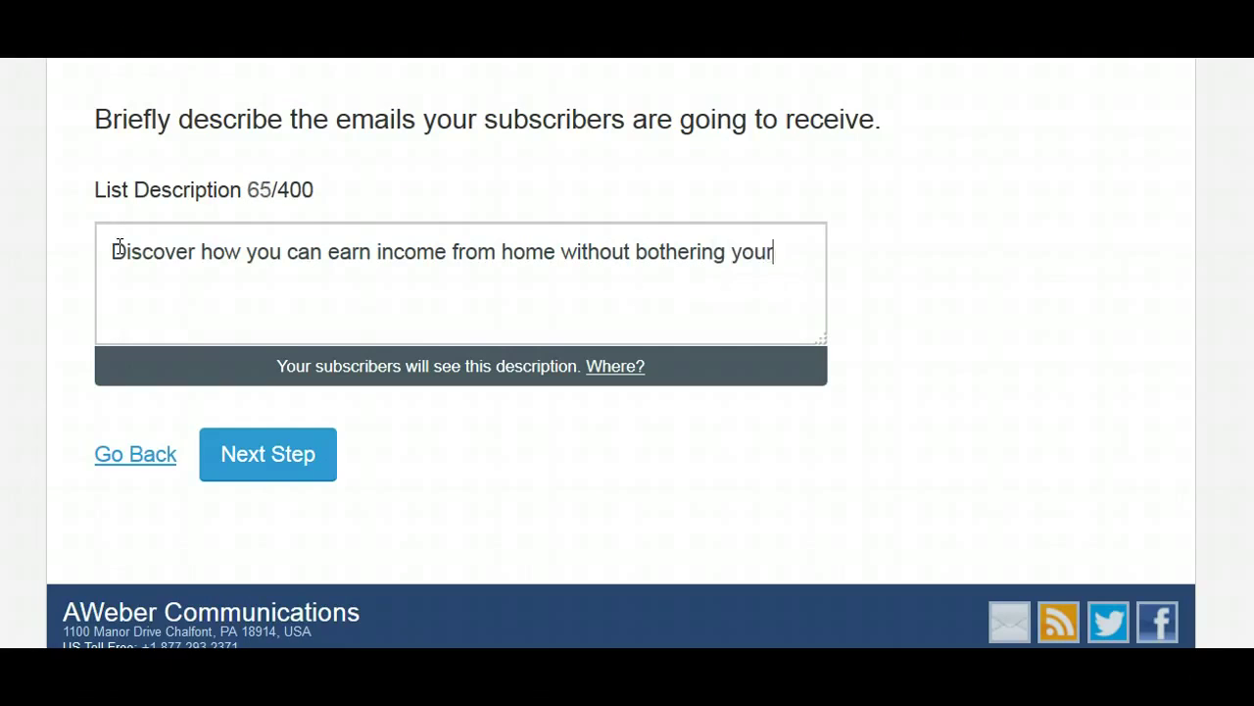
key("Left")
key("Left")
type("family and freid")
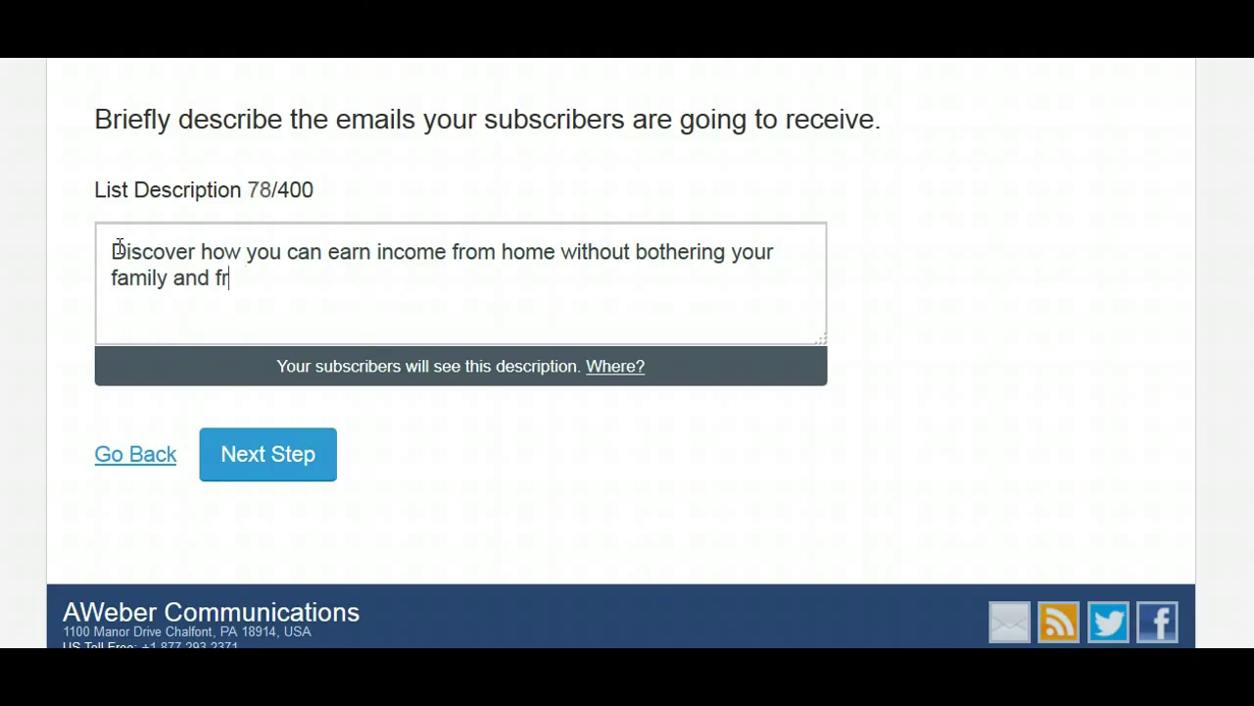
key("Delete")
key("Delete")
key("Delete")
type("iends.")
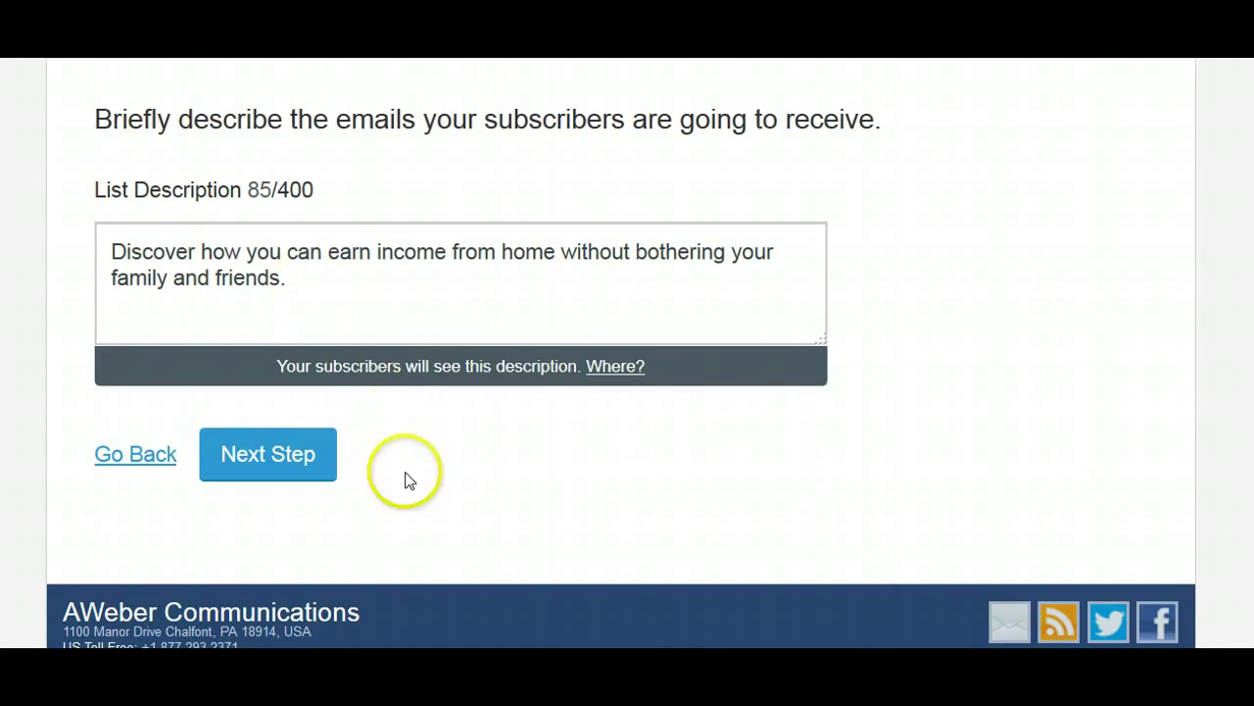
left_click(295, 470)
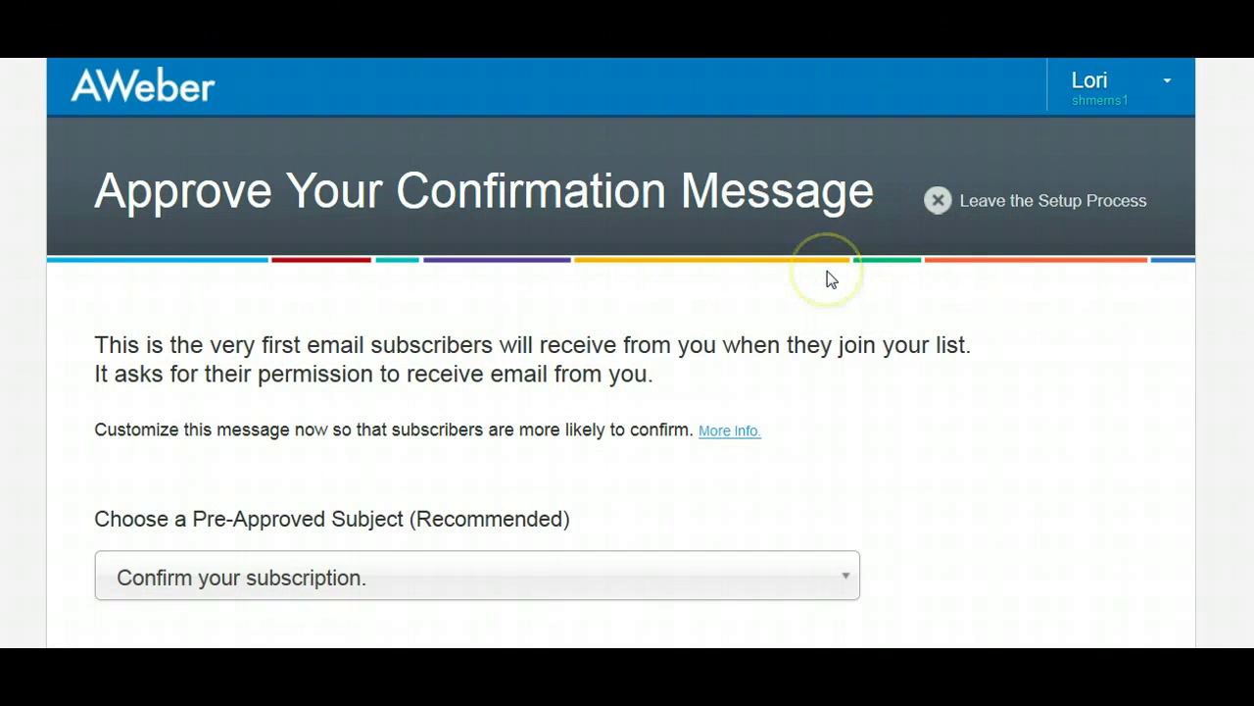
Choose the pre-approved subject "{!firstname_fix} Confirm your subscription" for the confirmation message.
scroll(827, 277, "down", 3)
scroll(827, 278, "up", 2)
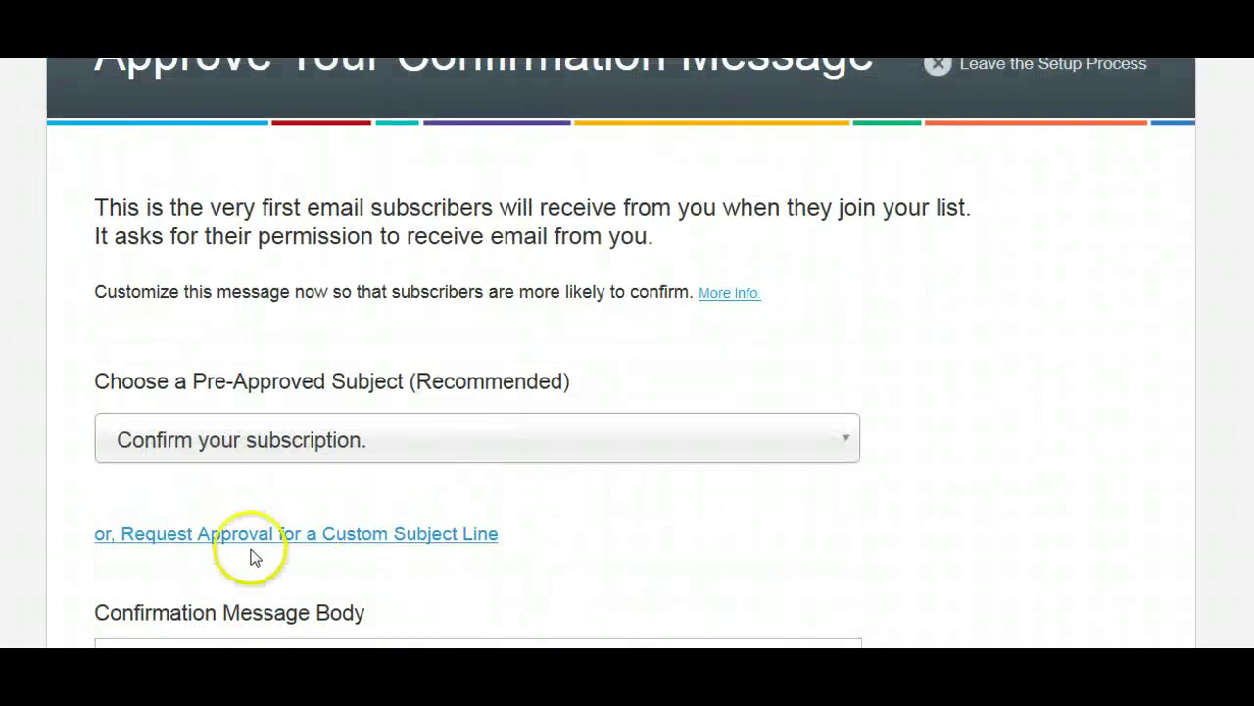
scroll(627, 353, "down", 1)
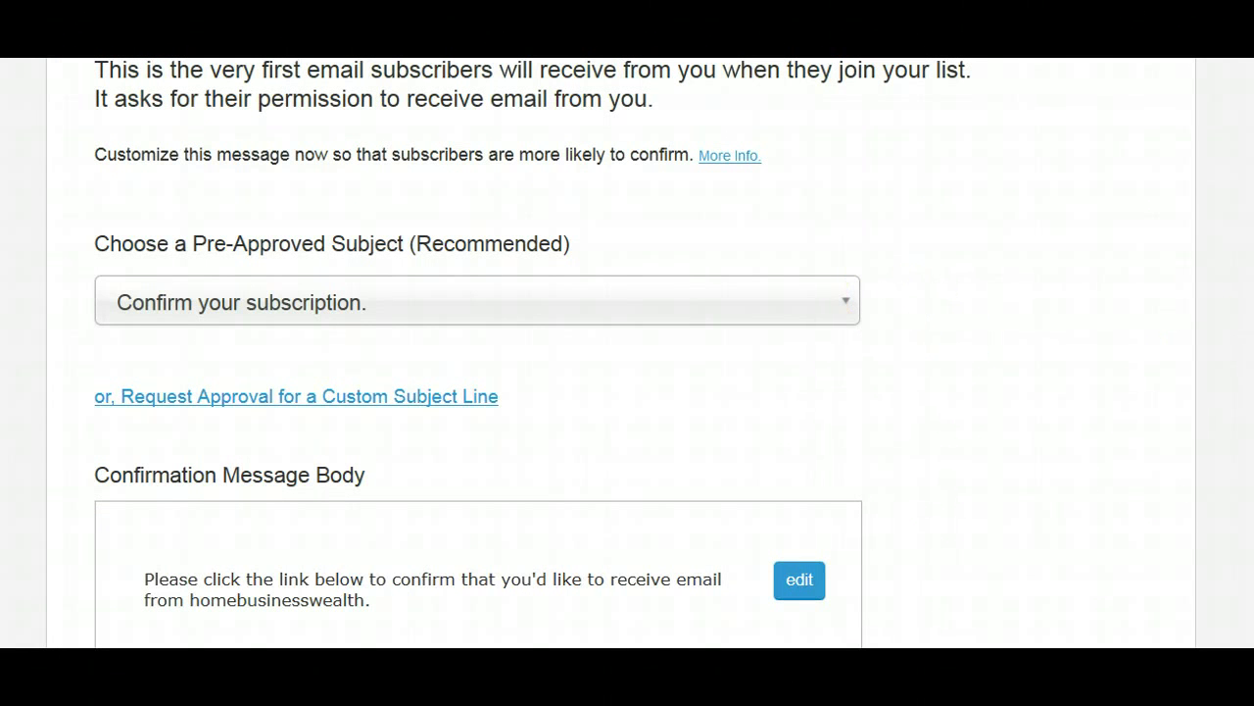
left_click(849, 304)
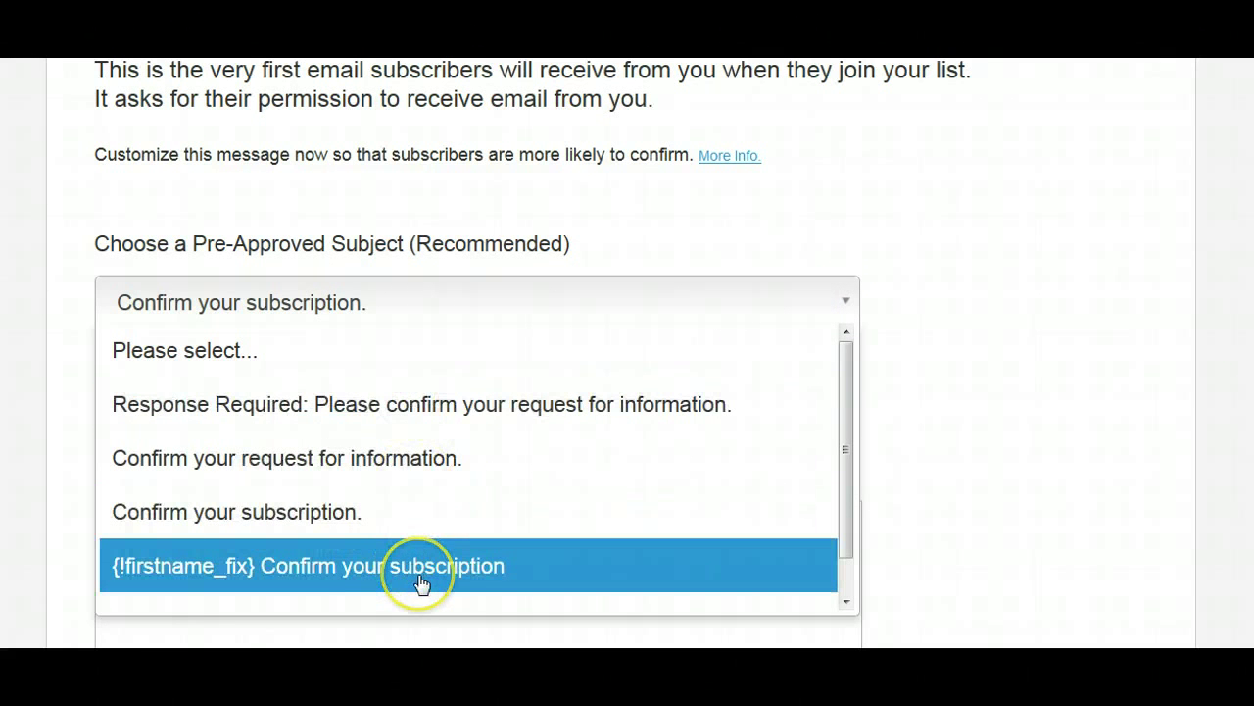
left_click(362, 578)
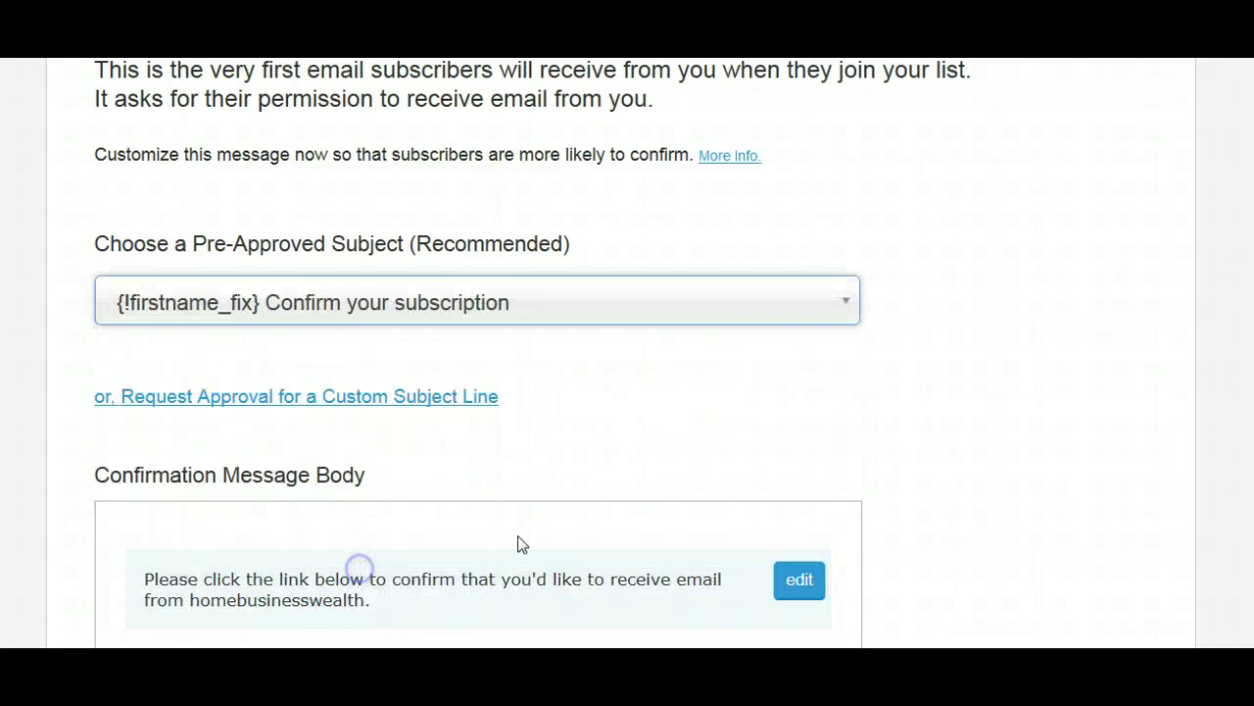
Look through the confirmation message body, approve the message and create the list.
scroll(941, 401, "down", 3)
scroll(945, 401, "up", 2)
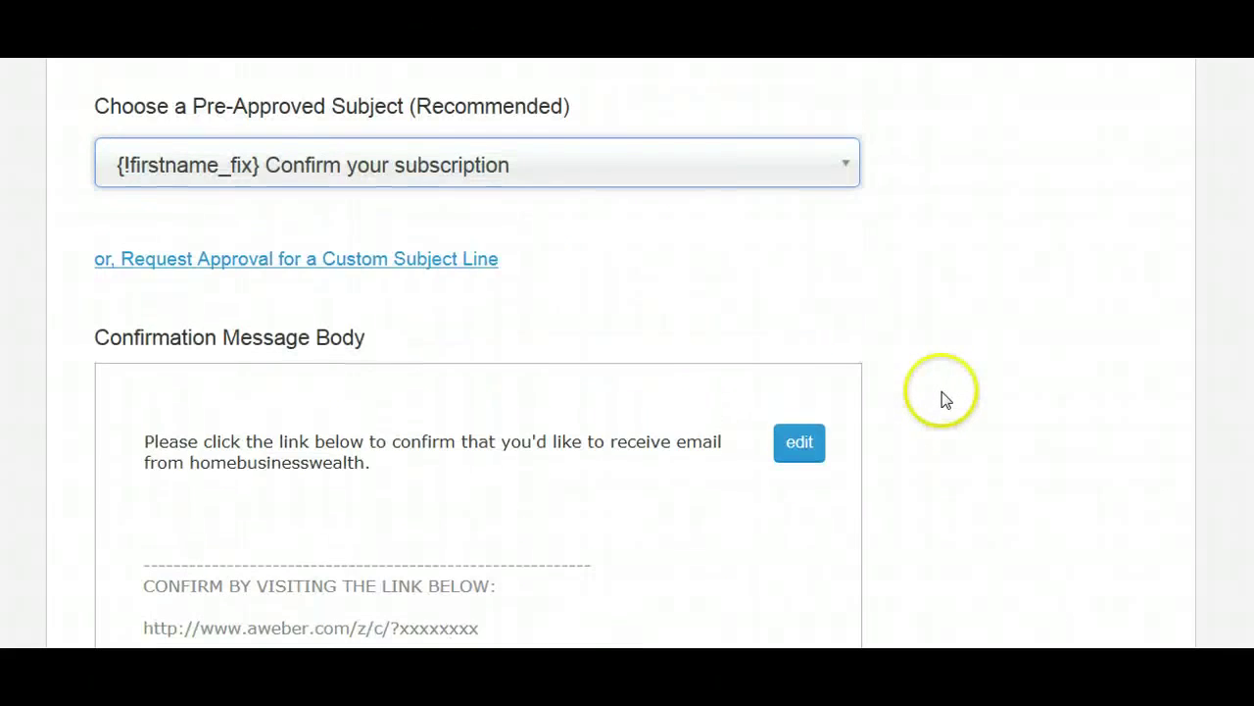
scroll(359, 356, "down", 7)
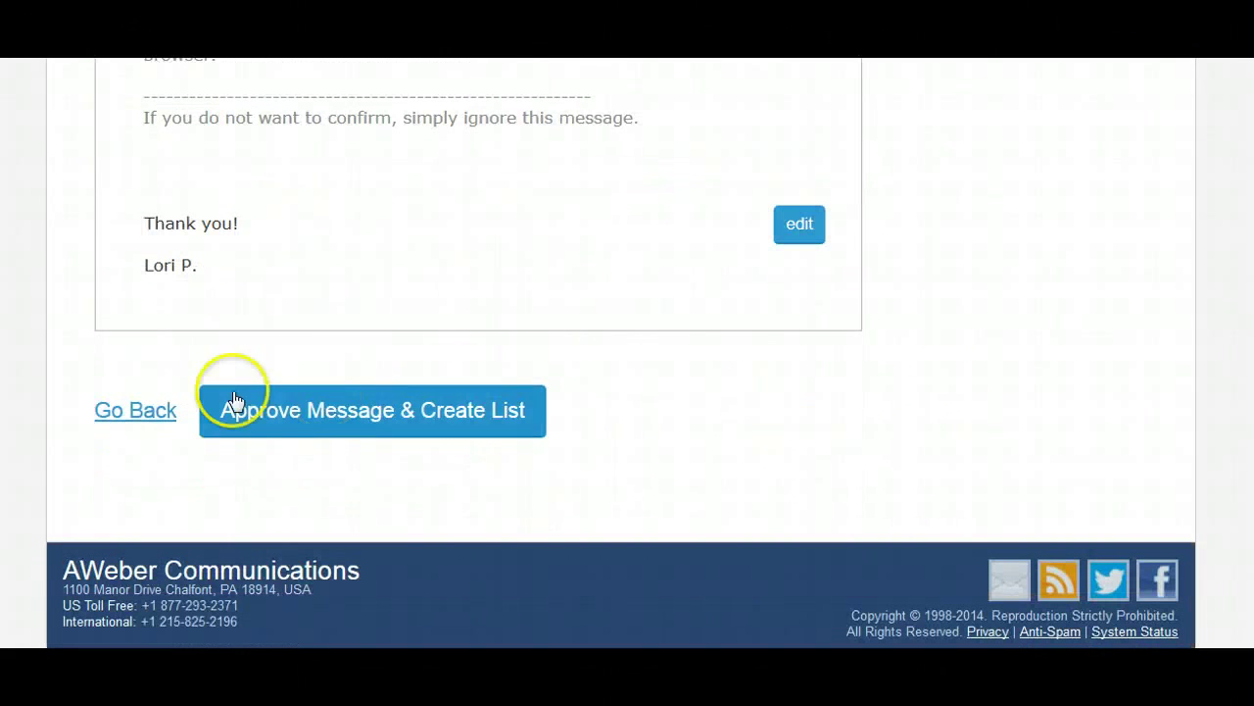
left_click(313, 416)
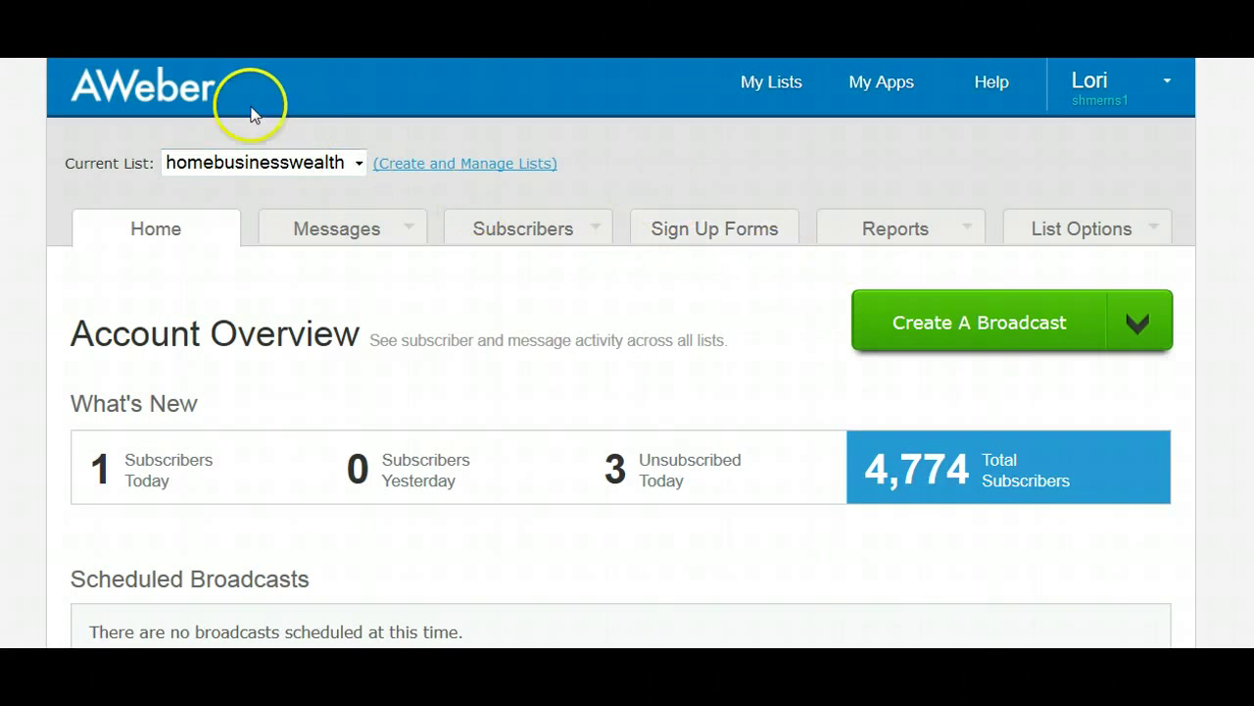
Check the account's available lists in the current list selection and keep homebusinesswealth selected.
left_click(360, 165)
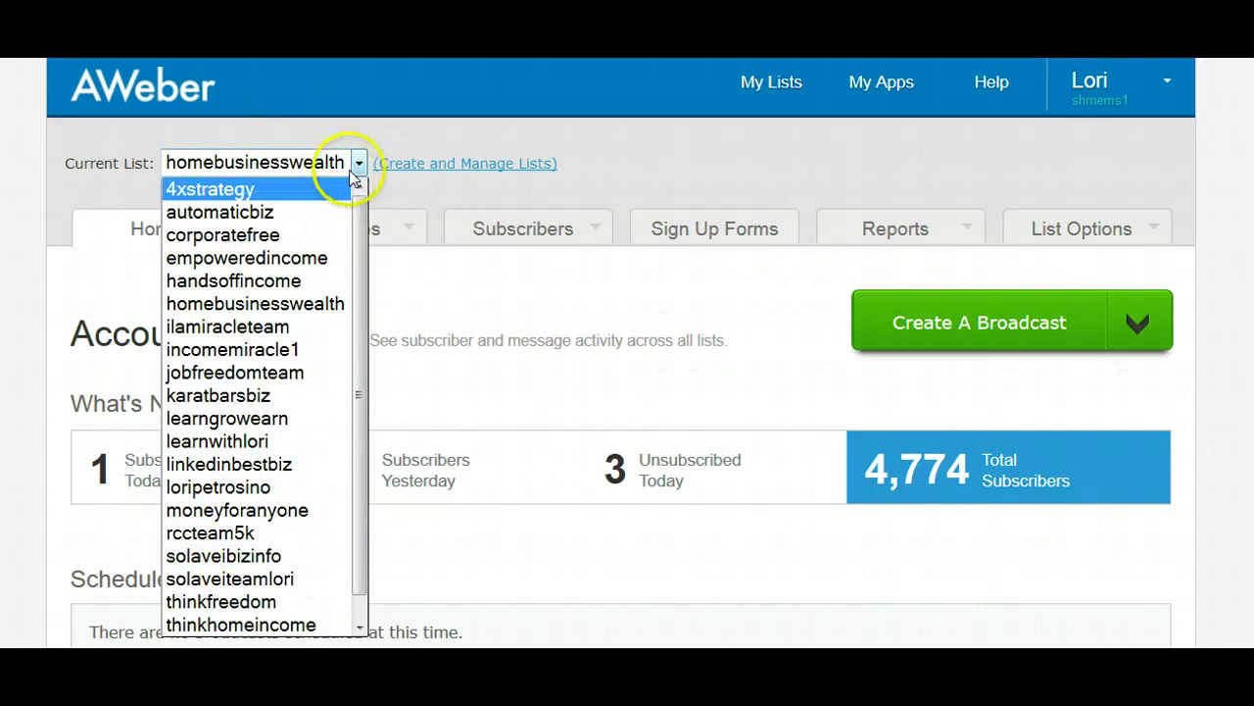
left_click(359, 166)
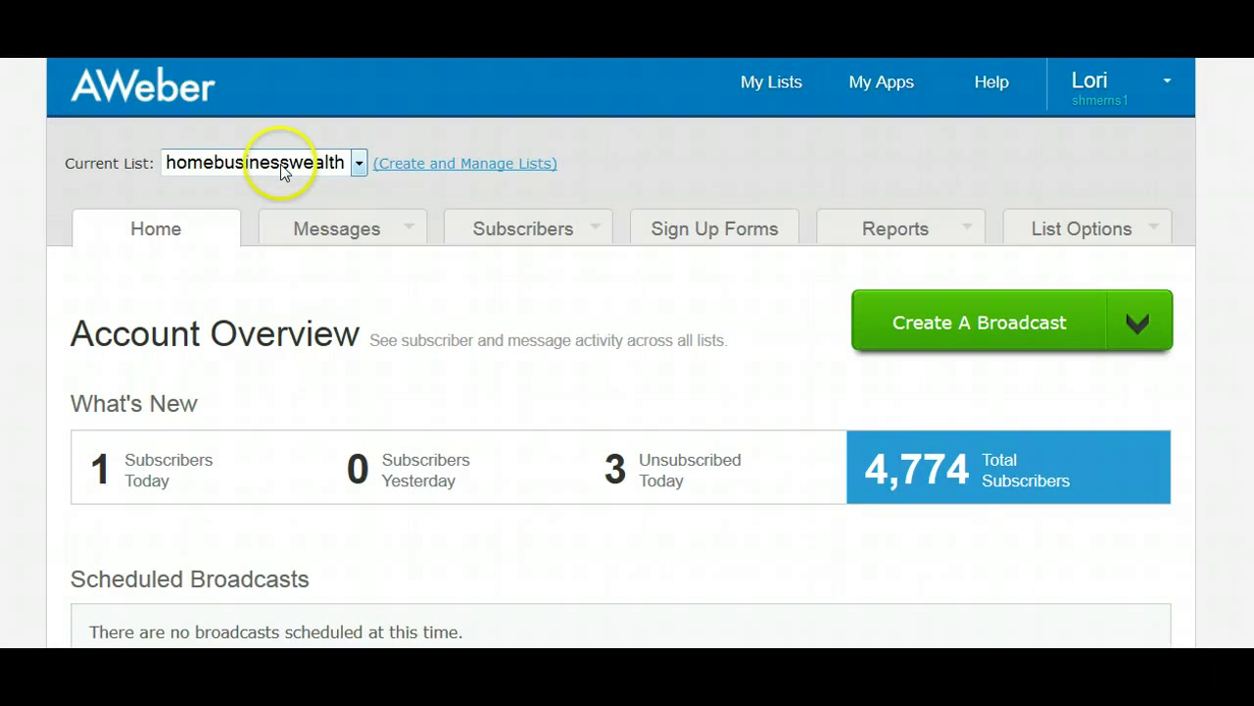
Open the list settings for homebusinesswealth at the basic information section.
mouse_move(1053, 238)
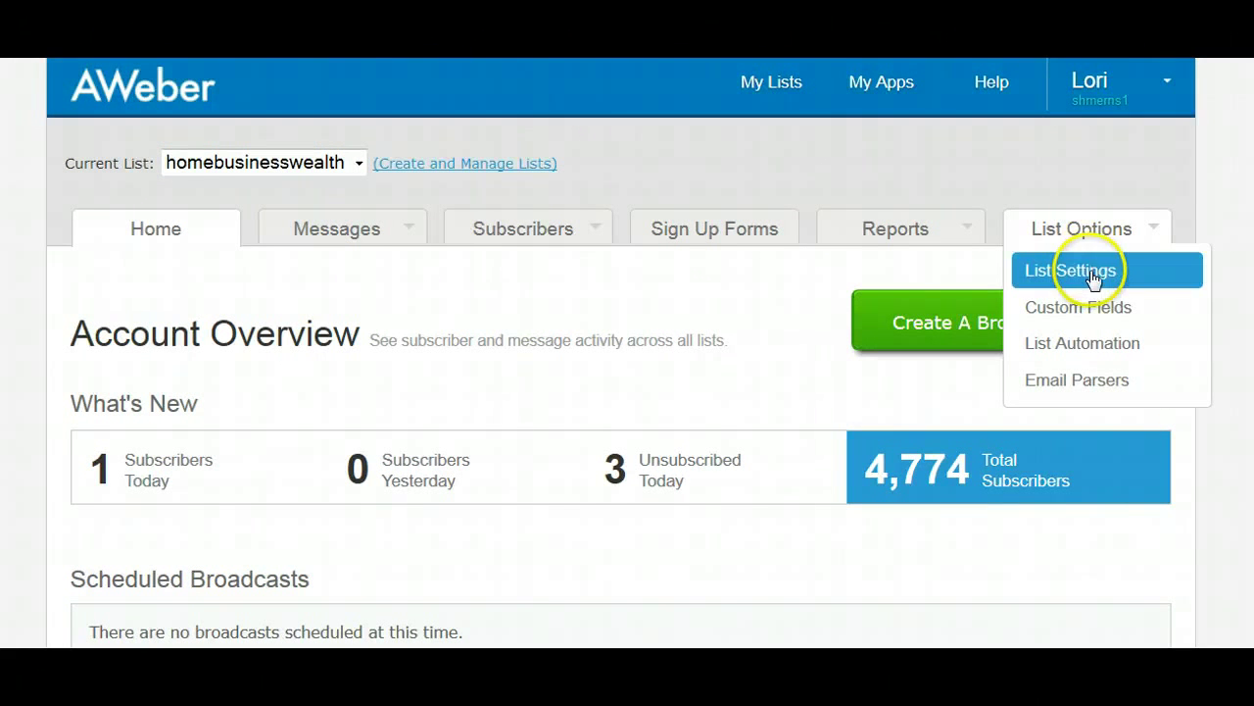
left_click(1094, 279)
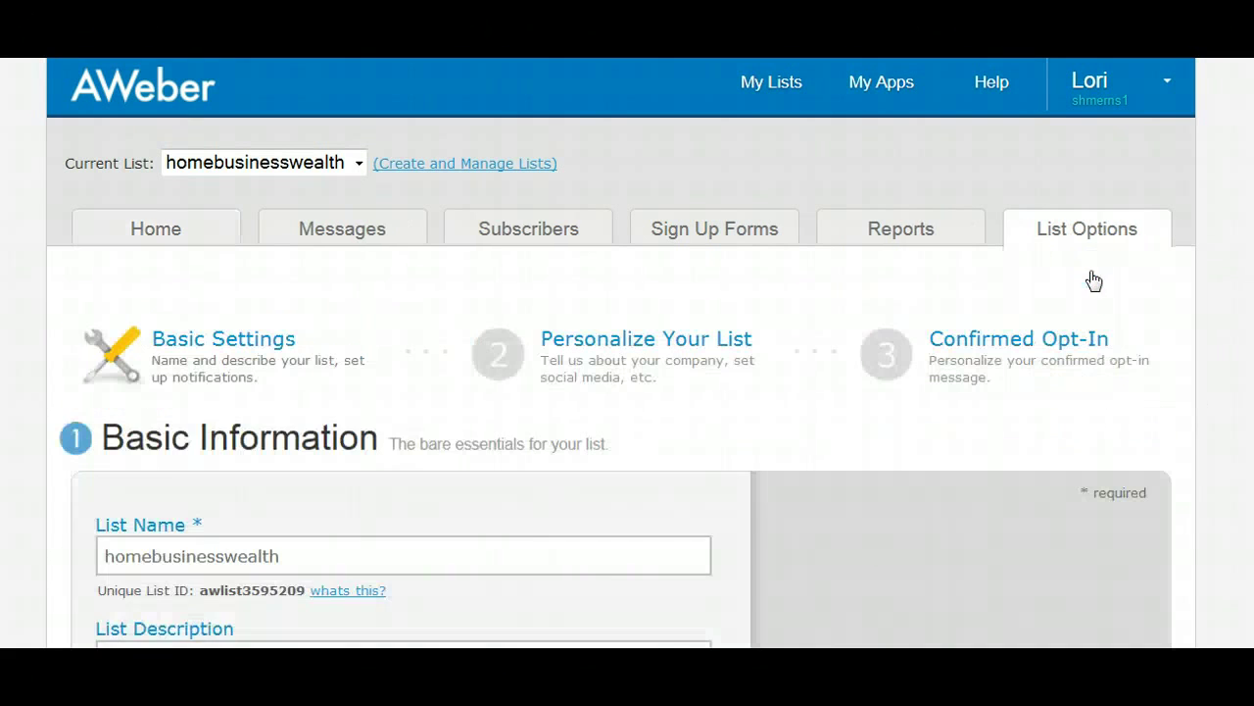
scroll(460, 260, "down", 4)
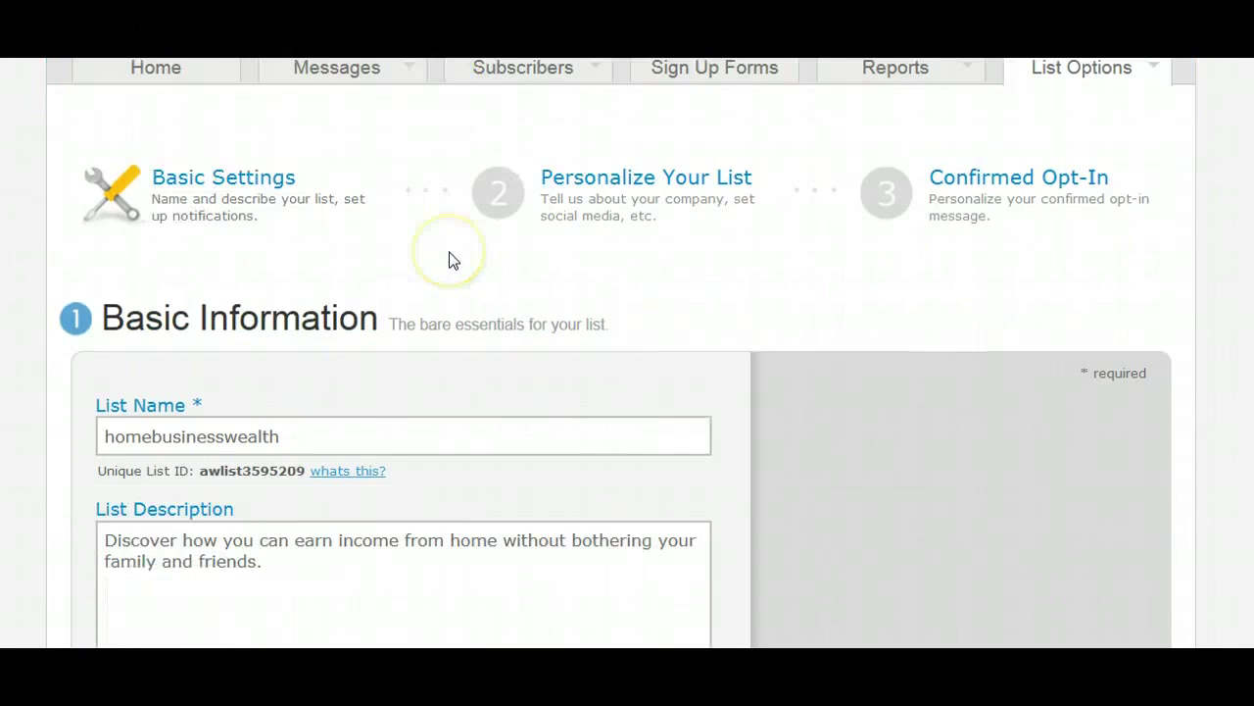
scroll(627, 353, "up", 2)
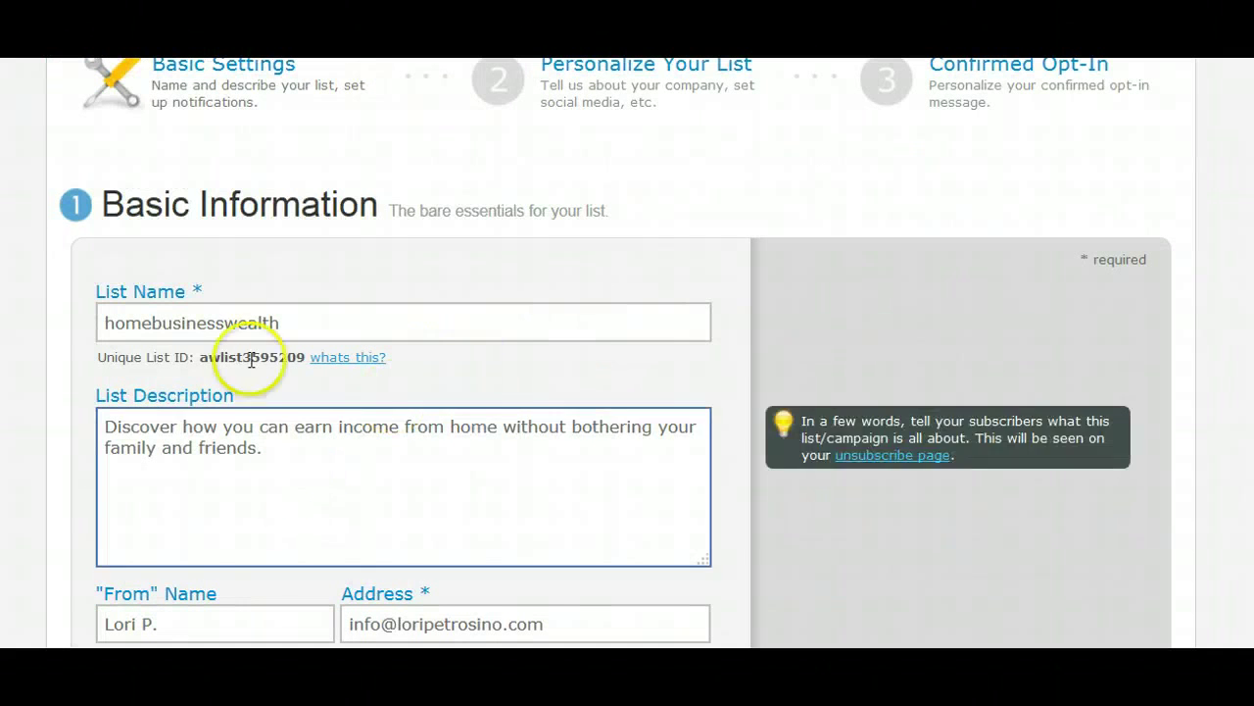
Examine the list name, description, sender name and address, contact address, and the name and email fields for new-subscriber notifications.
left_click(252, 325)
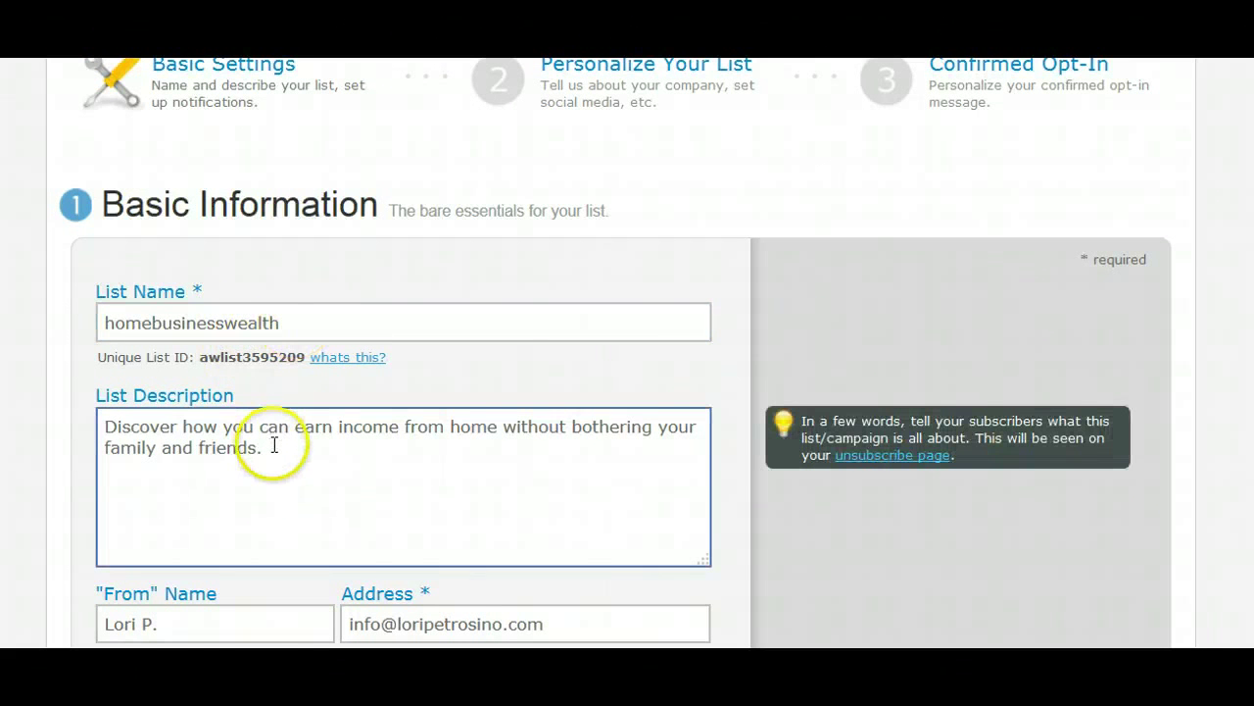
scroll(275, 444, "down", 3)
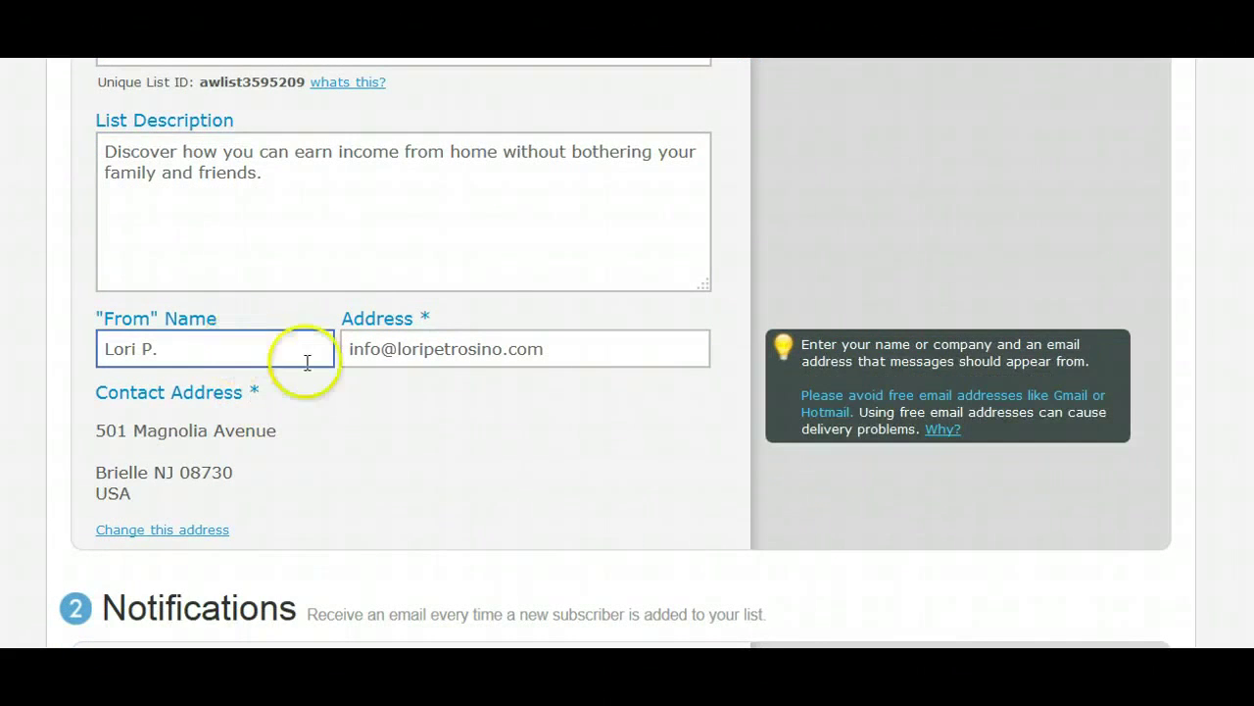
left_click(421, 350)
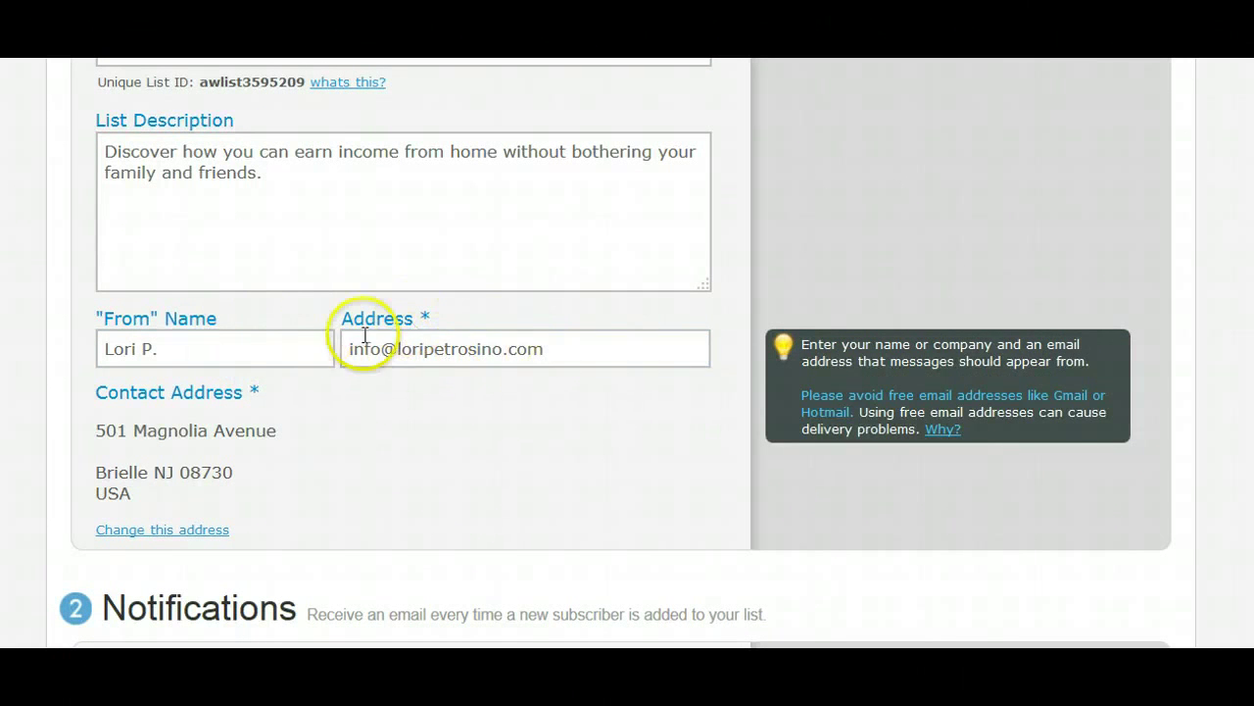
left_click(300, 350)
left_click(590, 349)
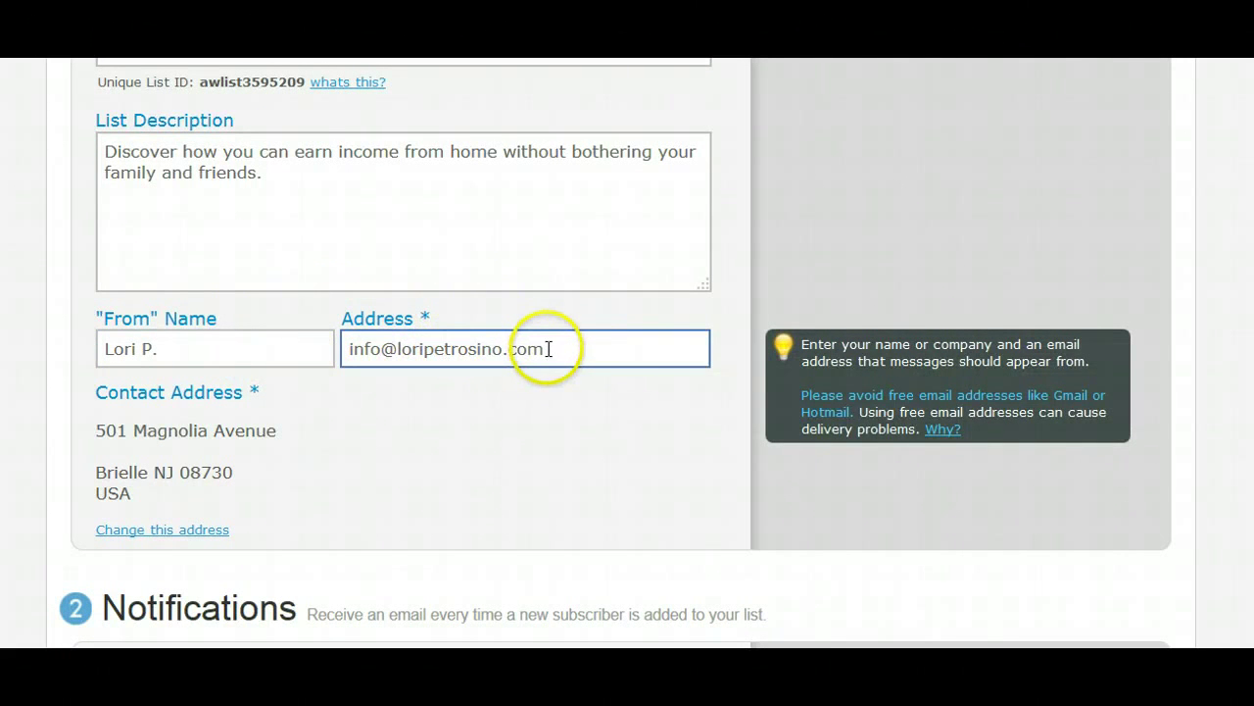
scroll(545, 350, "down", 3)
left_click(268, 434)
left_click(352, 442)
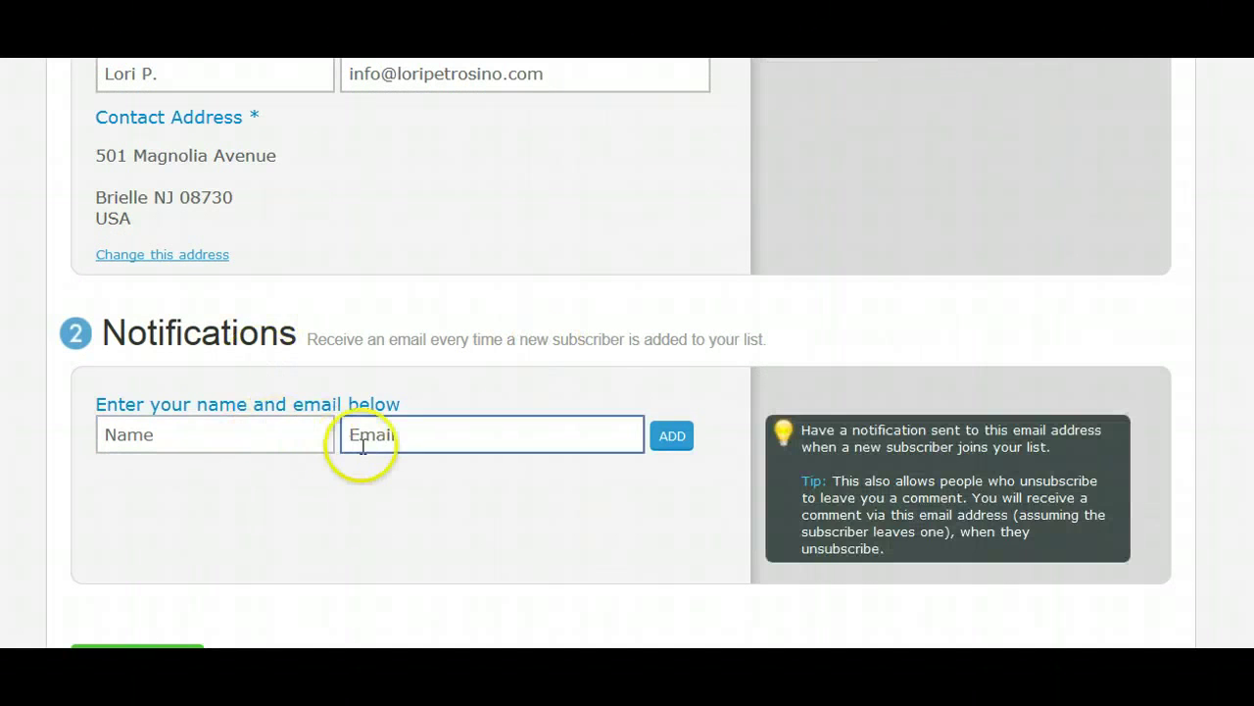
left_click(328, 446)
left_click(323, 476)
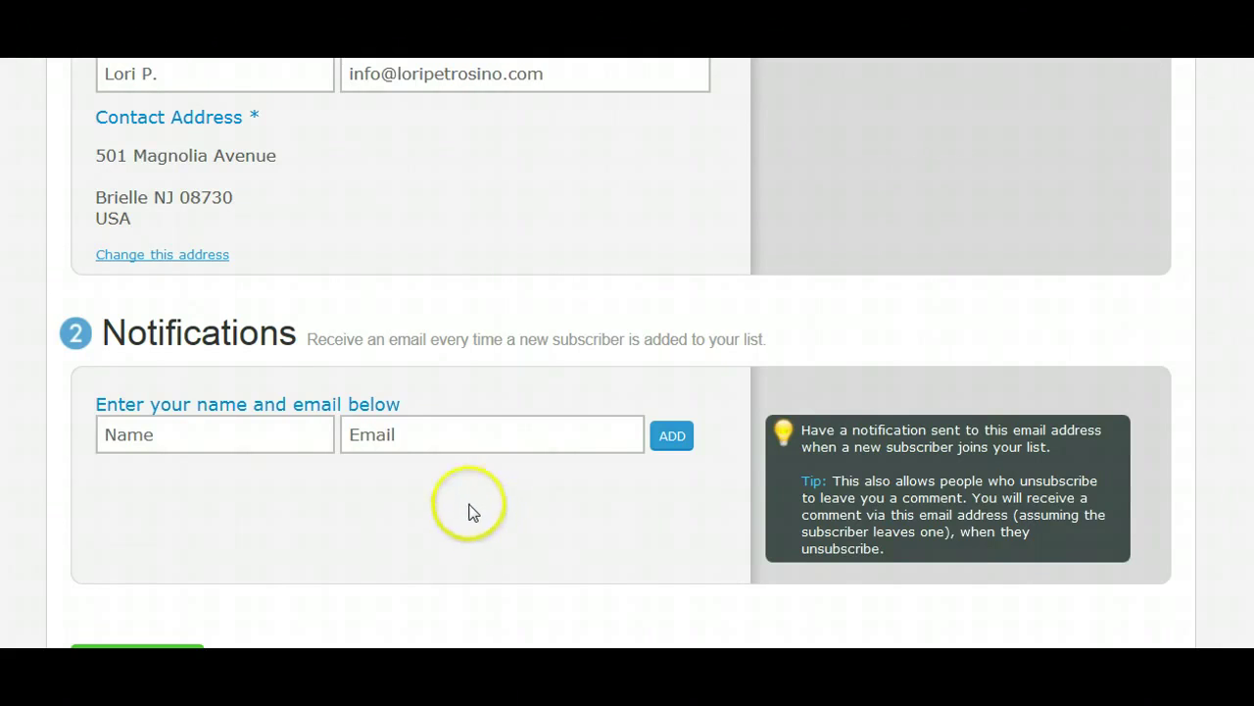
left_click(252, 438)
left_click(281, 469)
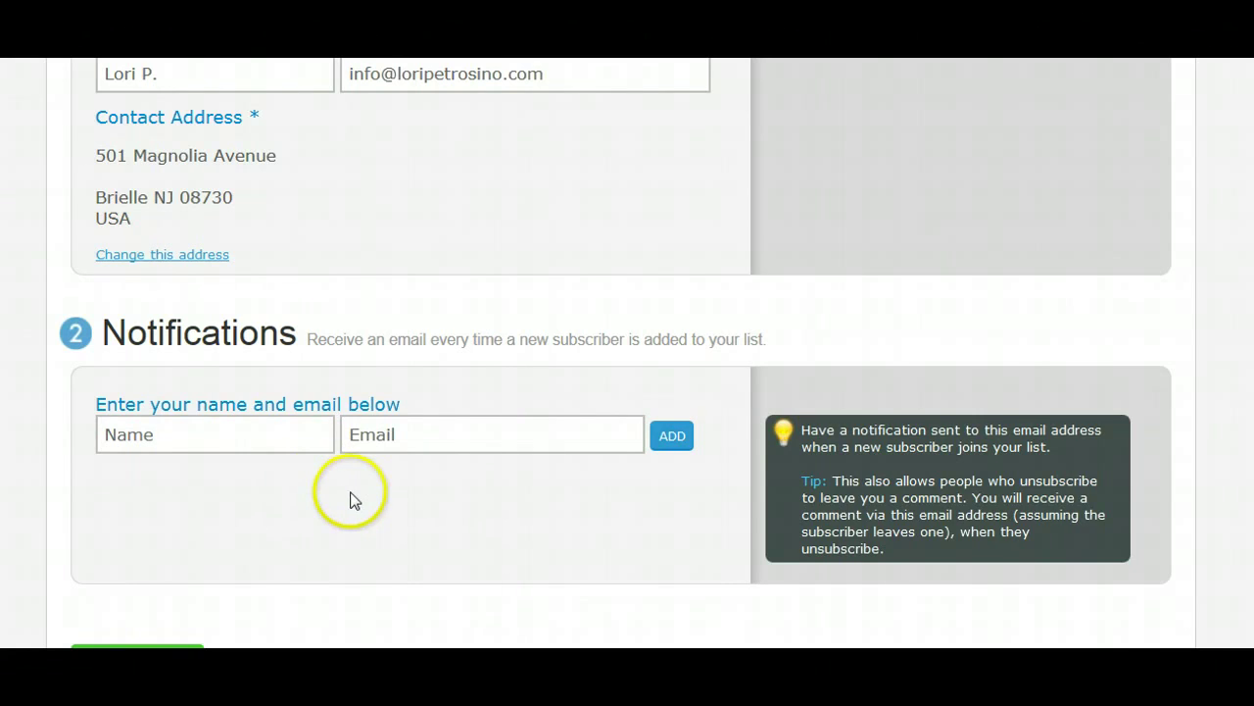
key("Tab")
Open the Confirmed Opt-In settings and look over the confirmation message down to the web form opt-in requirement.
scroll(350, 495, "up", 2)
scroll(351, 493, "up", 5)
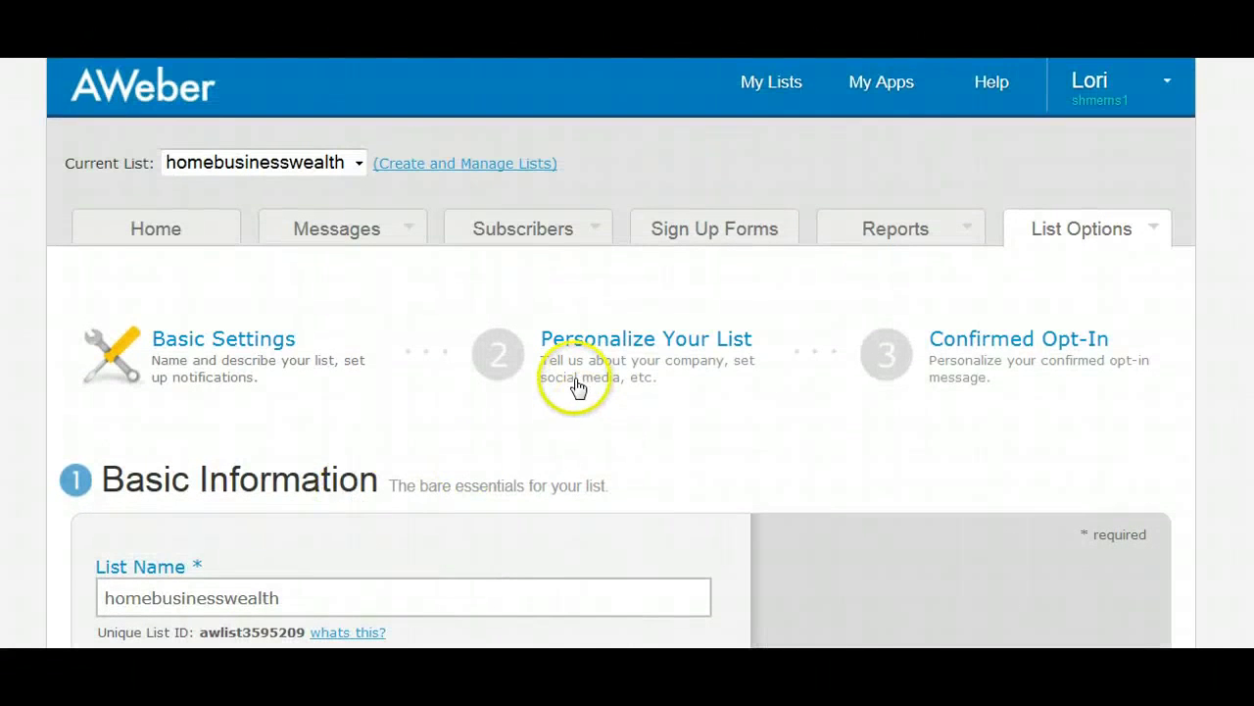
scroll(574, 387, "down", 1)
left_click(906, 219)
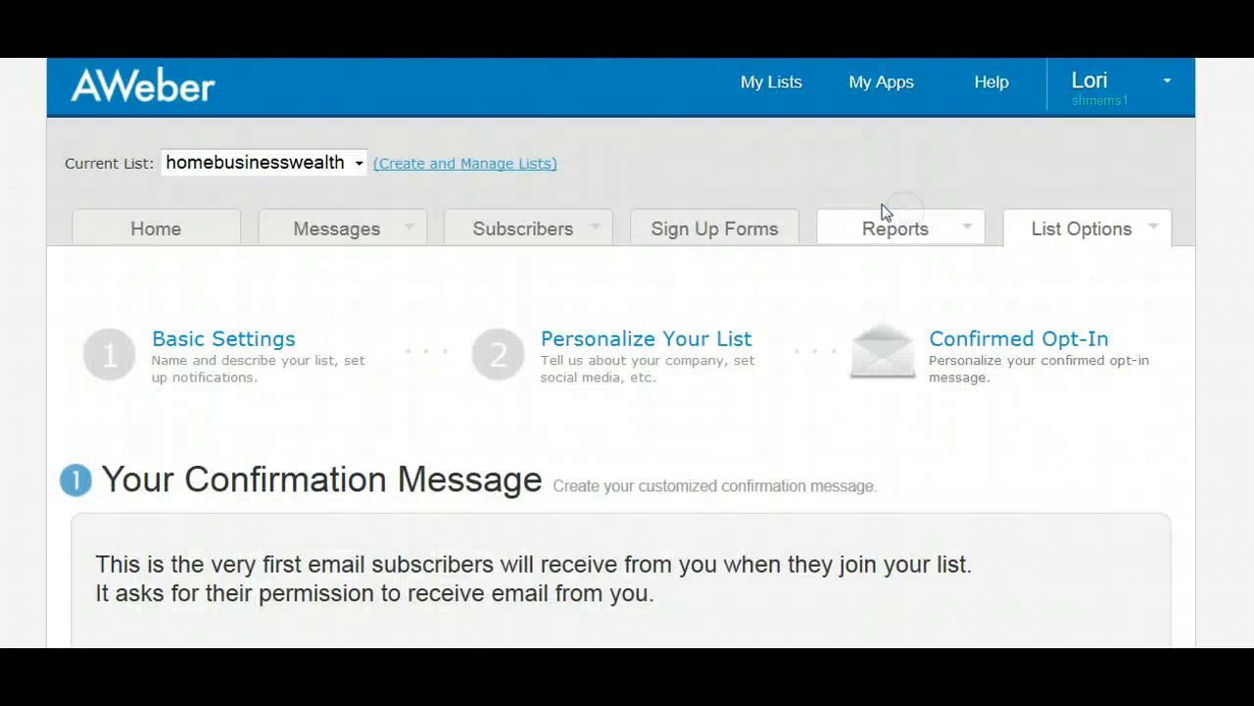
scroll(818, 233, "down", 1)
scroll(818, 233, "down", 3)
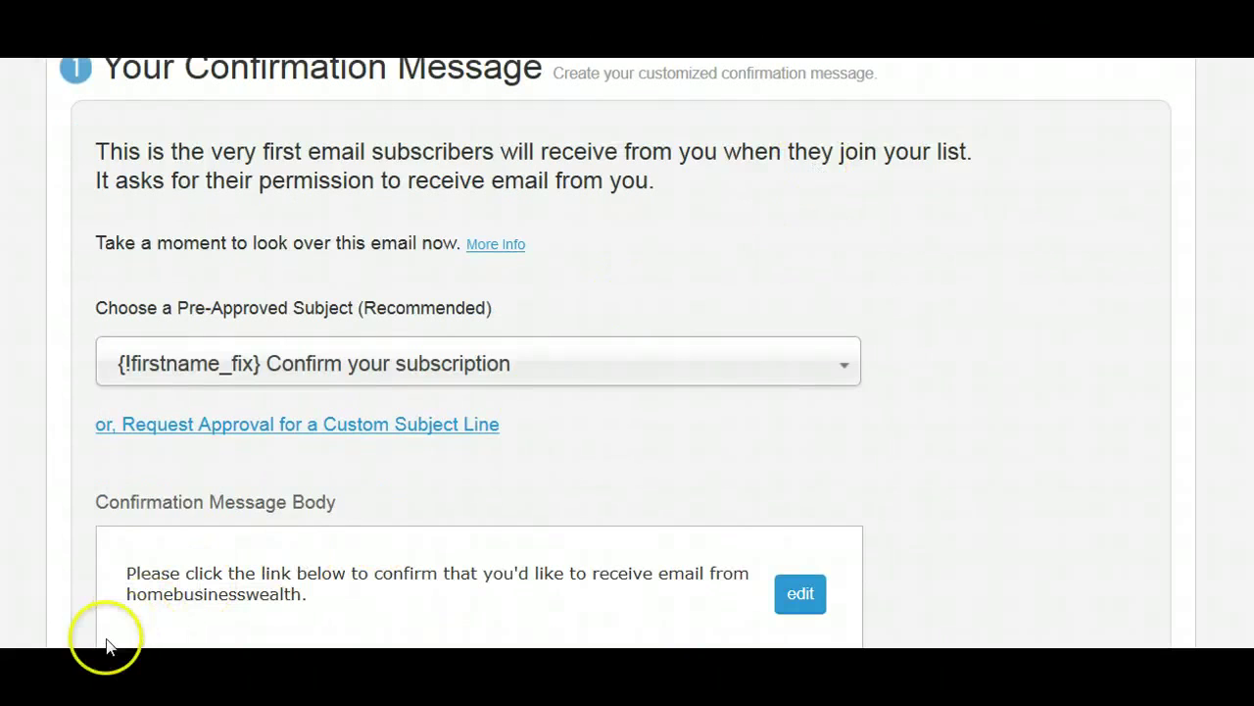
scroll(627, 353, "up", 1)
scroll(627, 353, "down", 9)
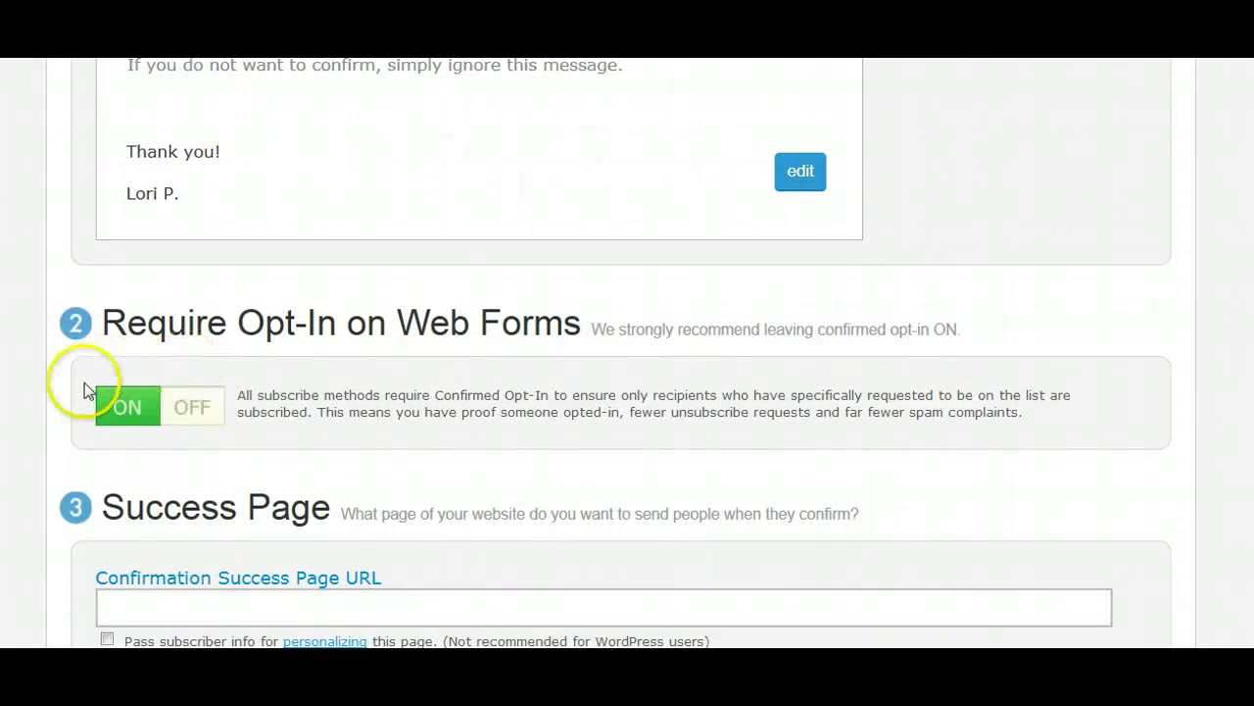
Turn off the confirmed opt-in requirement for web forms and save the settings.
left_click(203, 413)
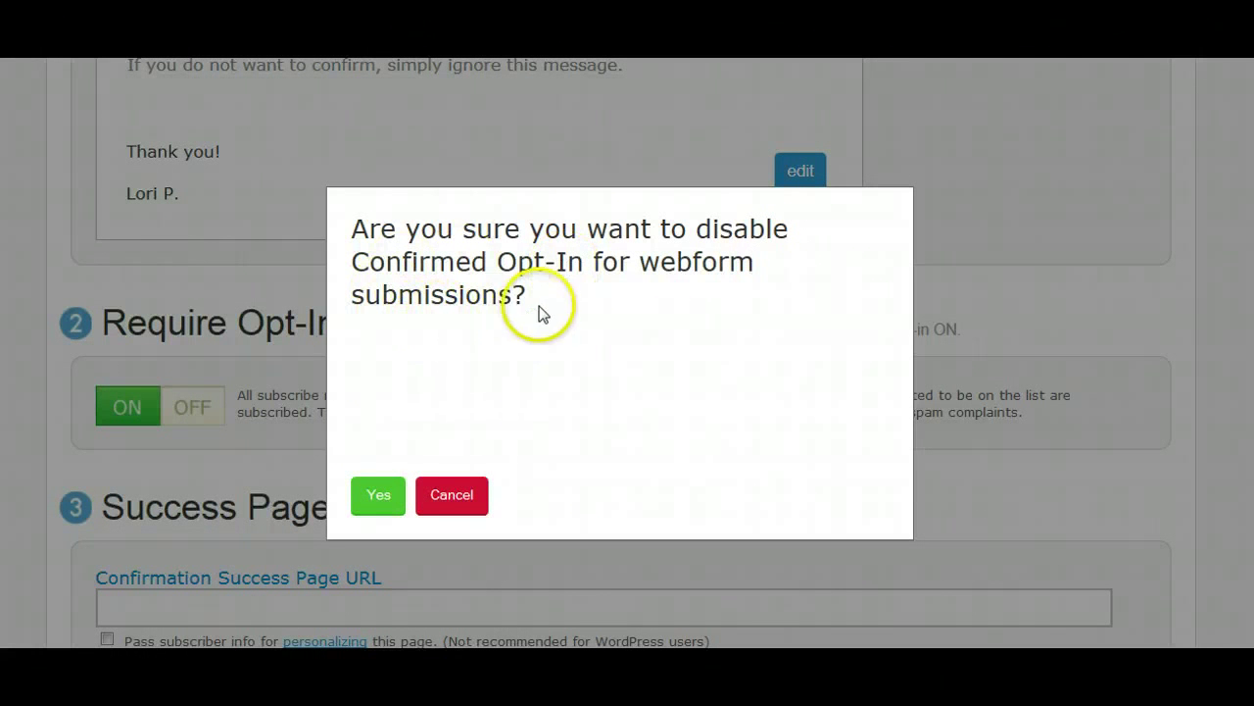
left_click(384, 498)
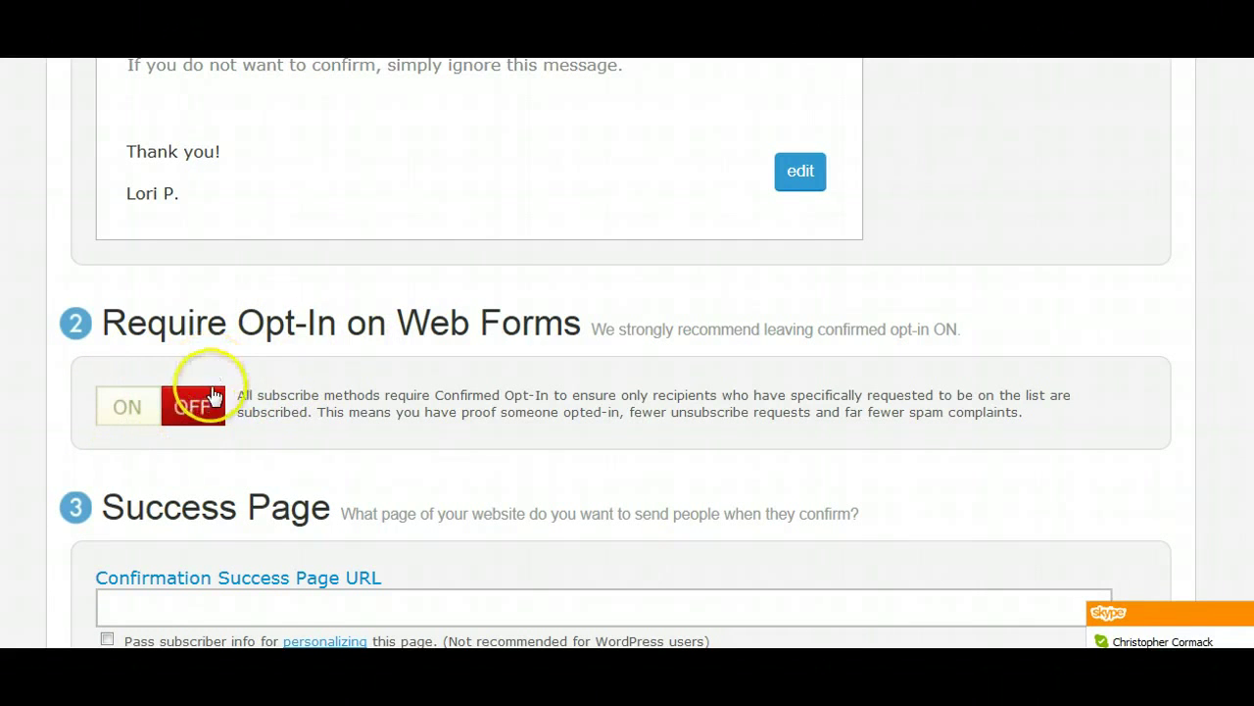
scroll(242, 390, "down", 4)
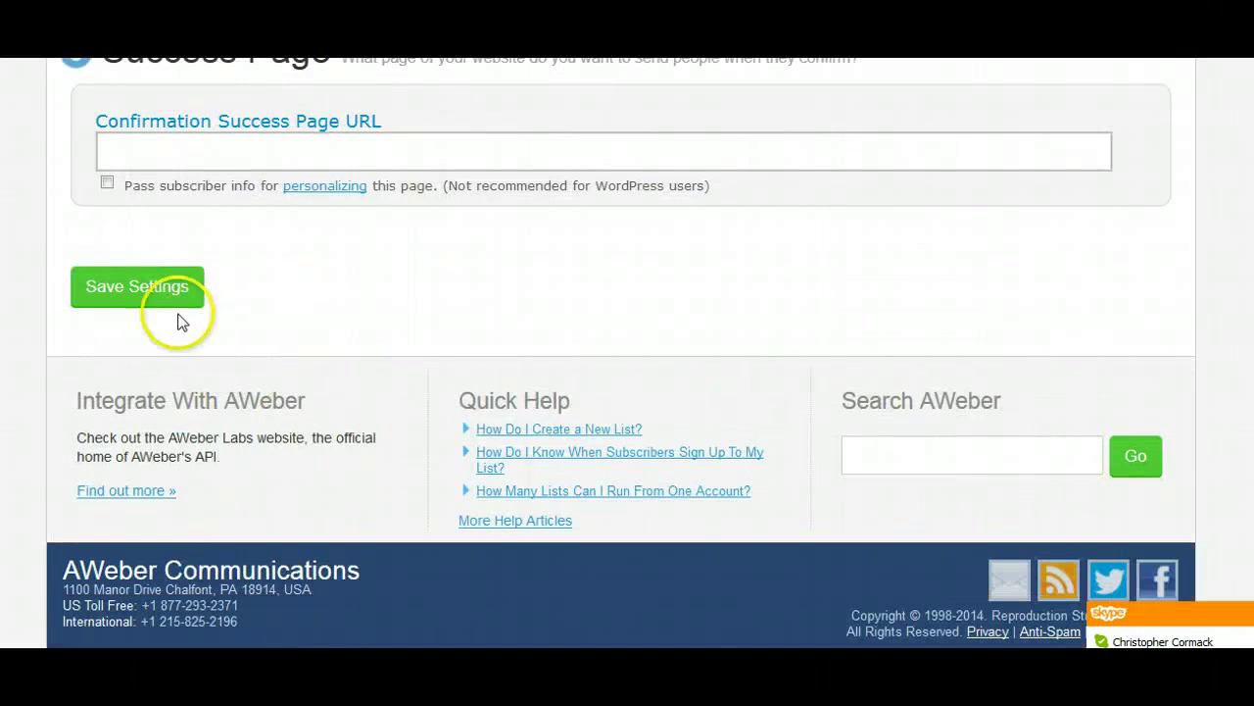
left_click(134, 283)
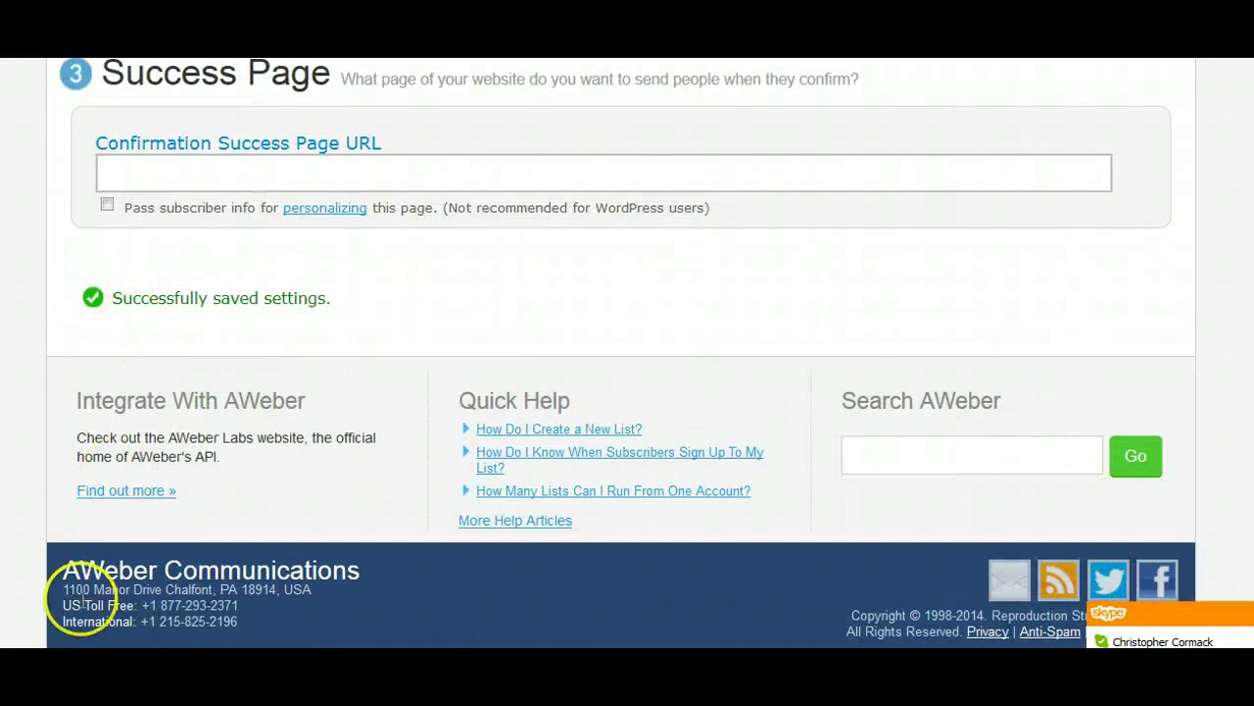
Go to the sign up forms, check that homebusinesswealth is the current list, and start creating its first form.
scroll(627, 353, "up", 15)
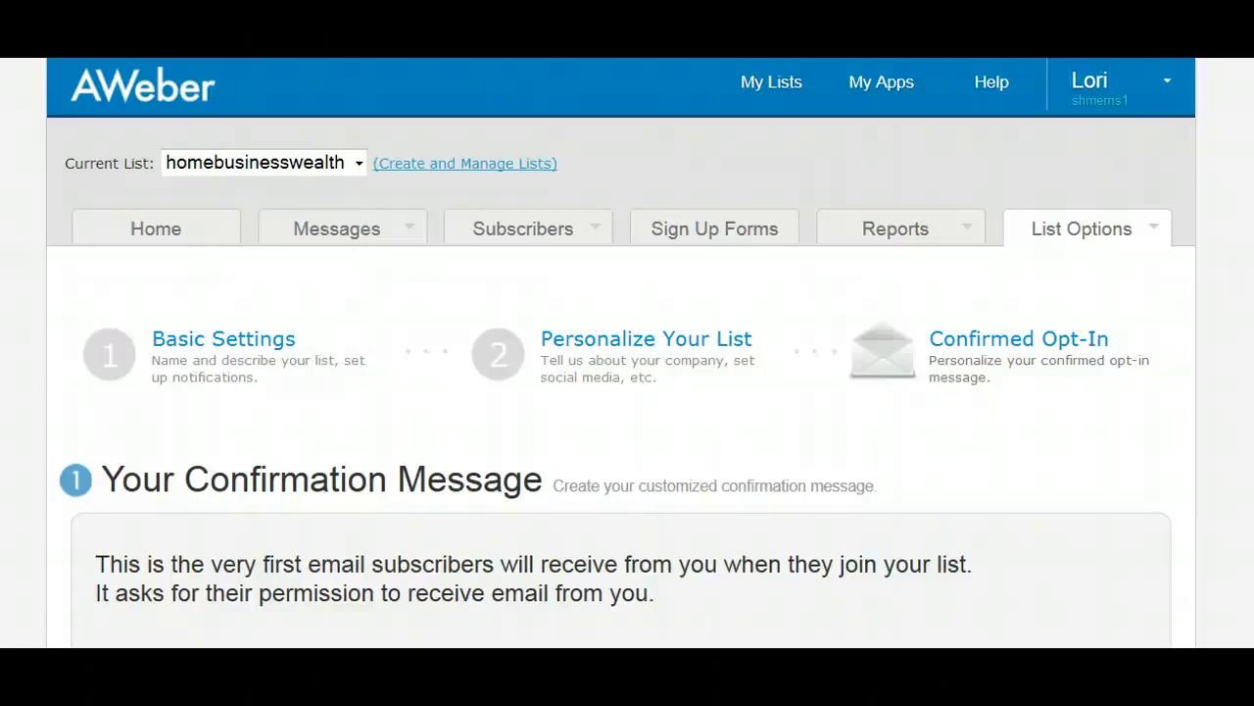
left_click(720, 231)
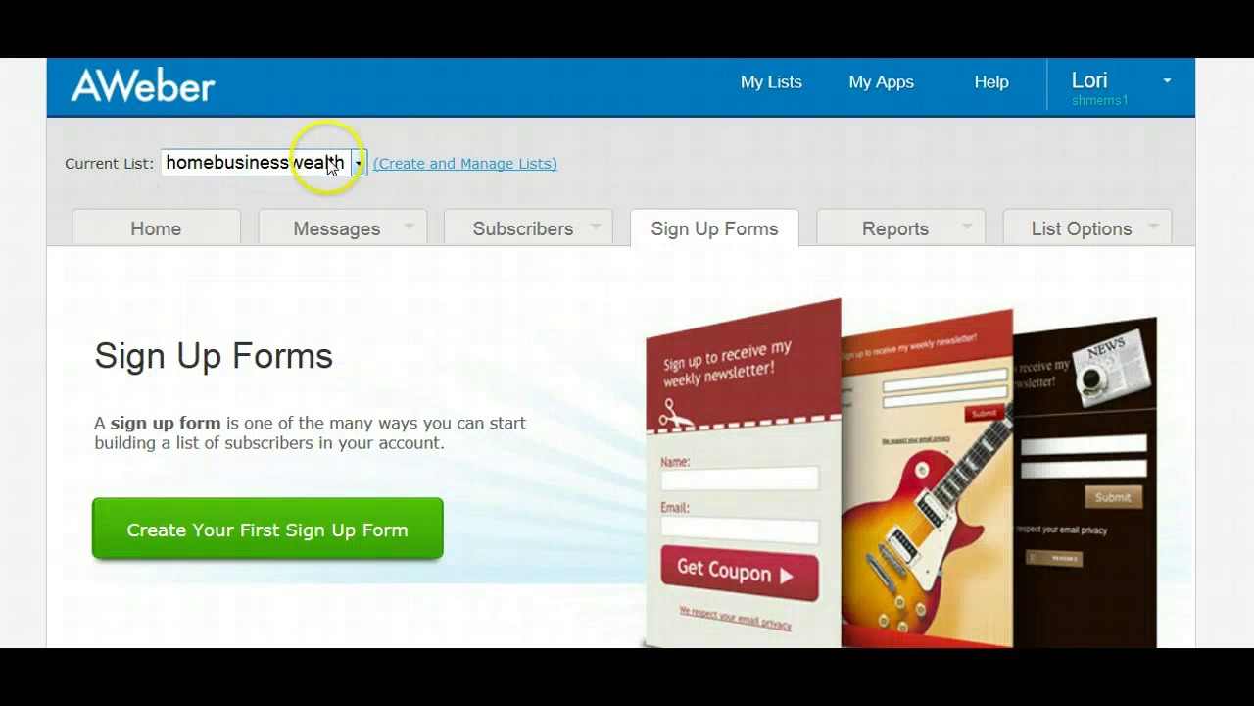
left_click(359, 165)
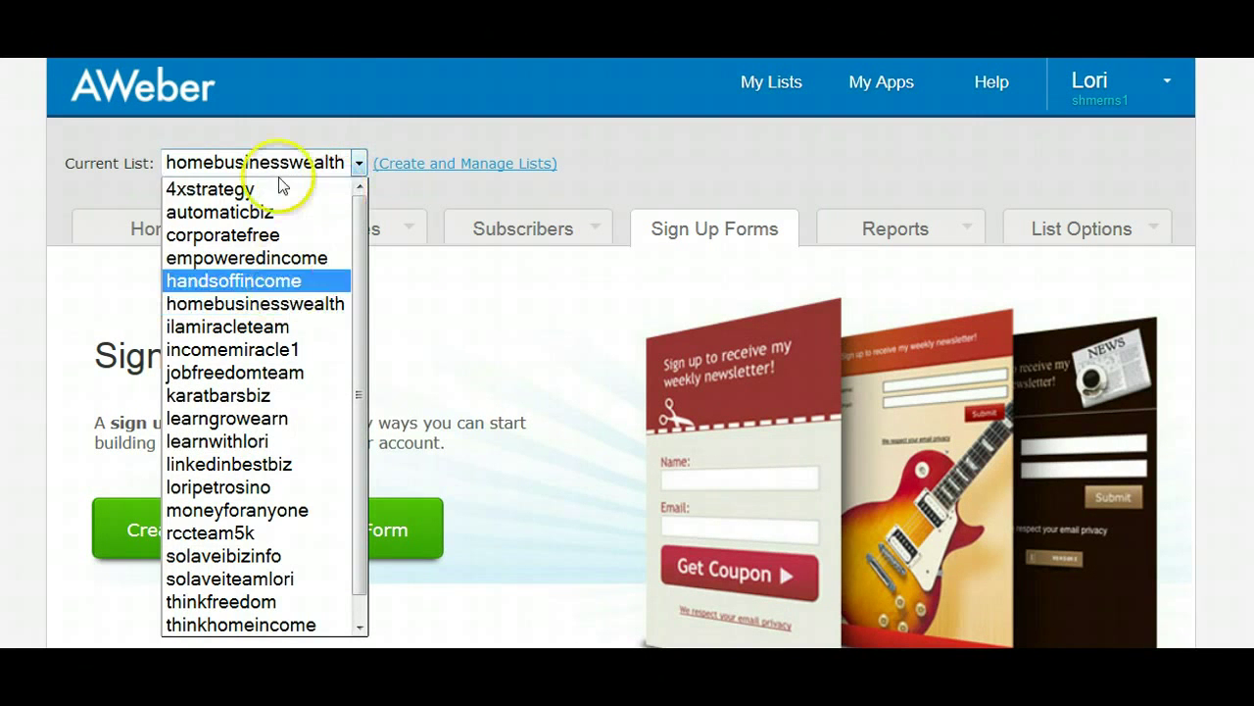
left_click(358, 162)
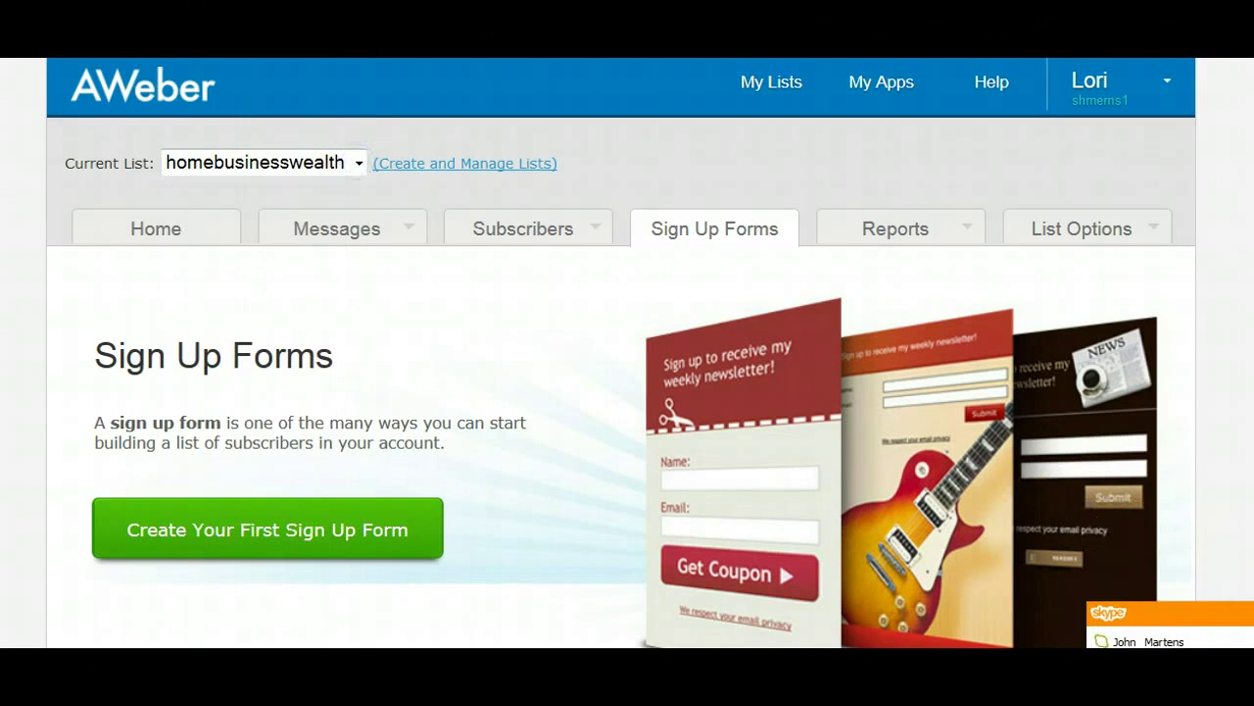
left_click(202, 535)
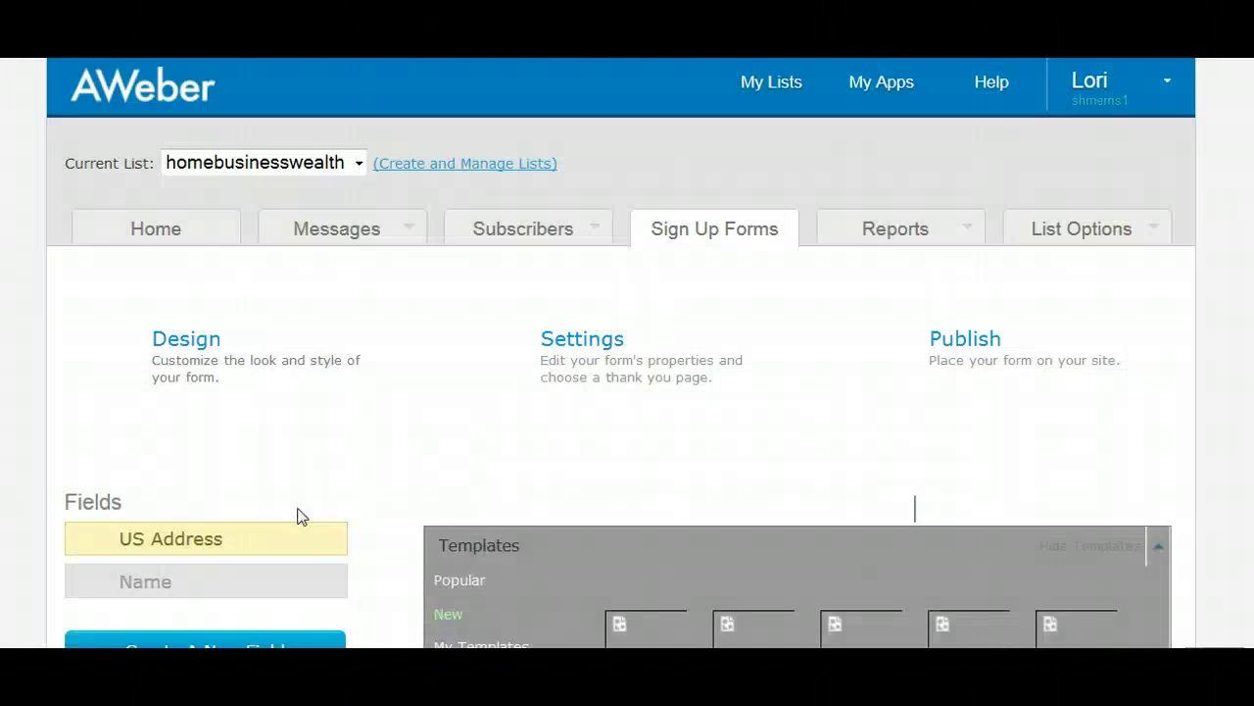
Look over the form designer's templates and default form, and widen the sign up form to about 590 px.
scroll(627, 353, "down", 6)
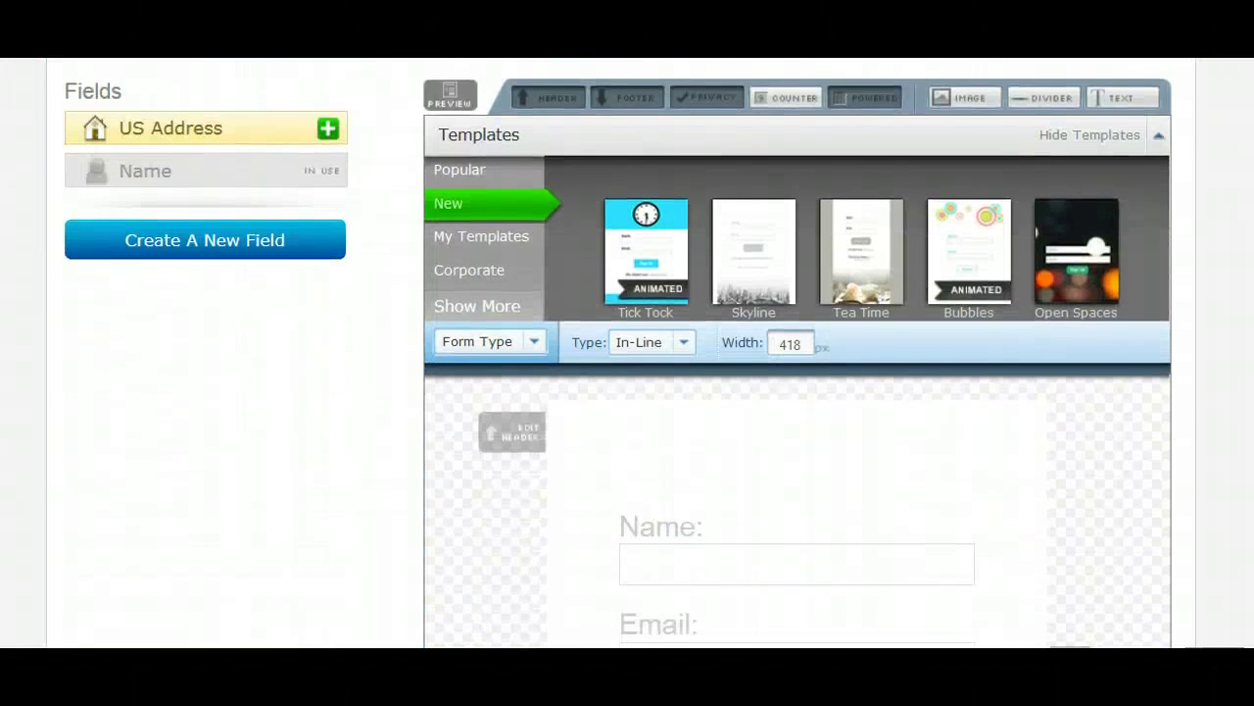
scroll(628, 353, "down", 1)
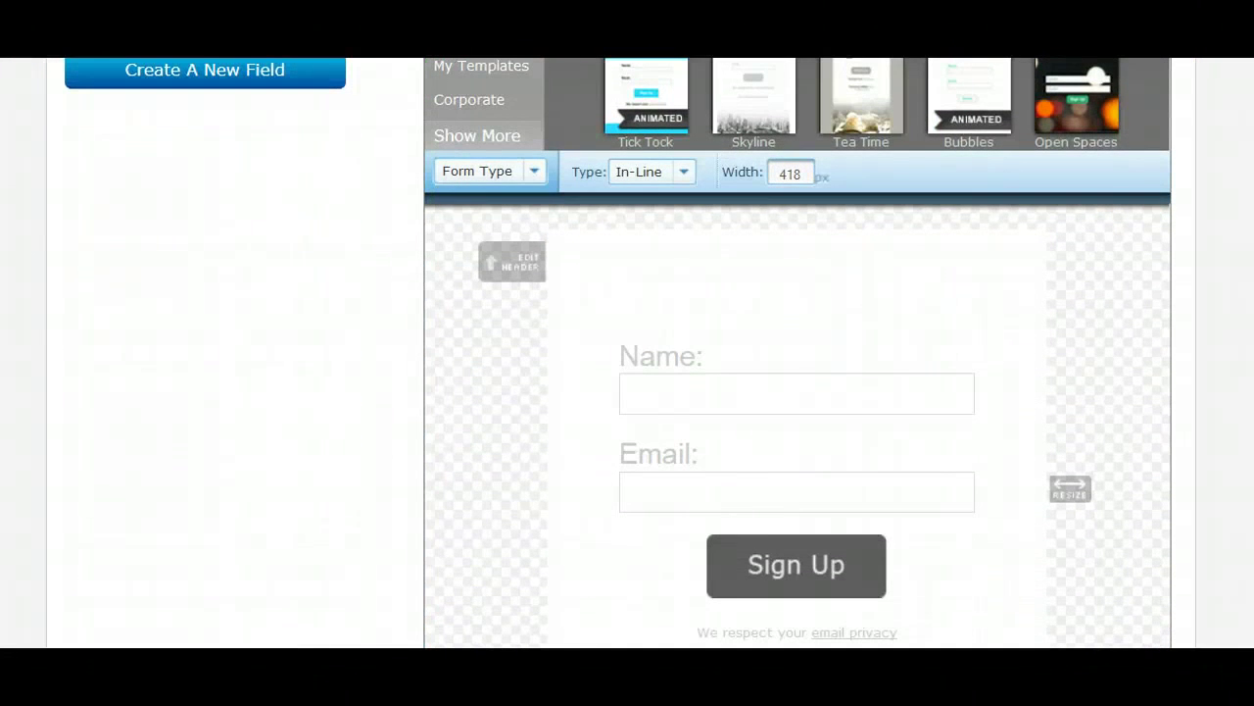
scroll(627, 353, "up", 1)
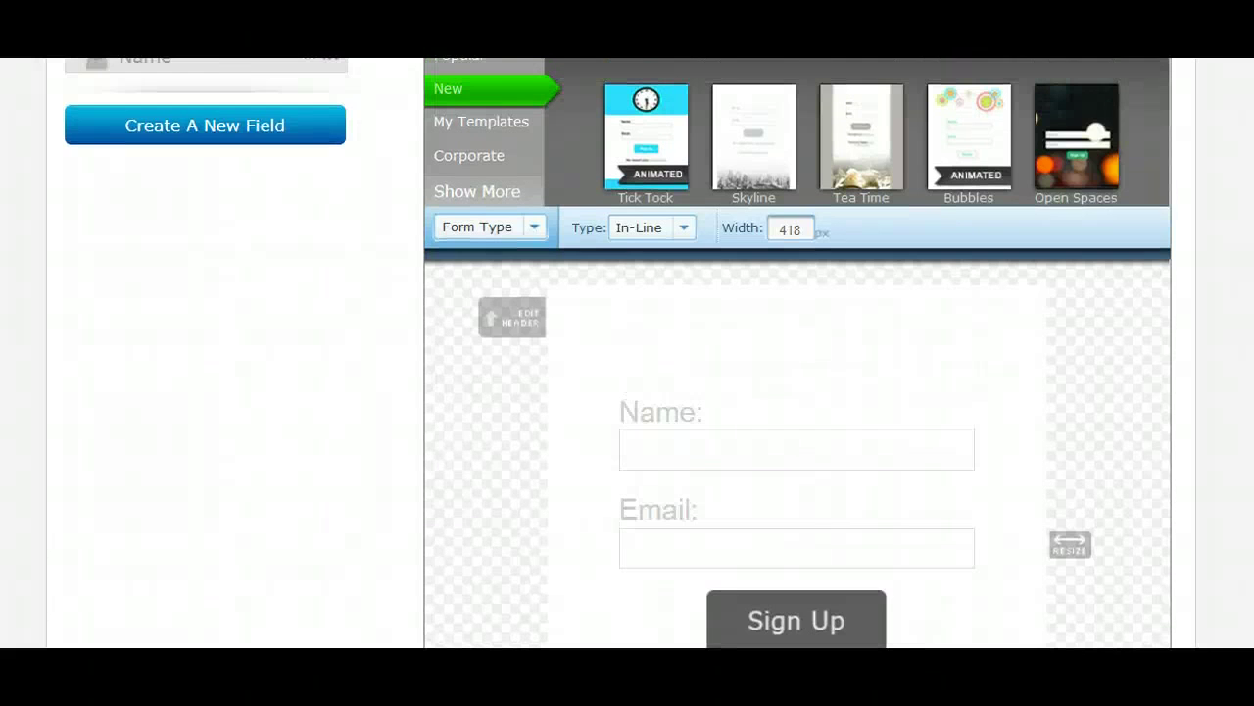
scroll(627, 353, "up", 1)
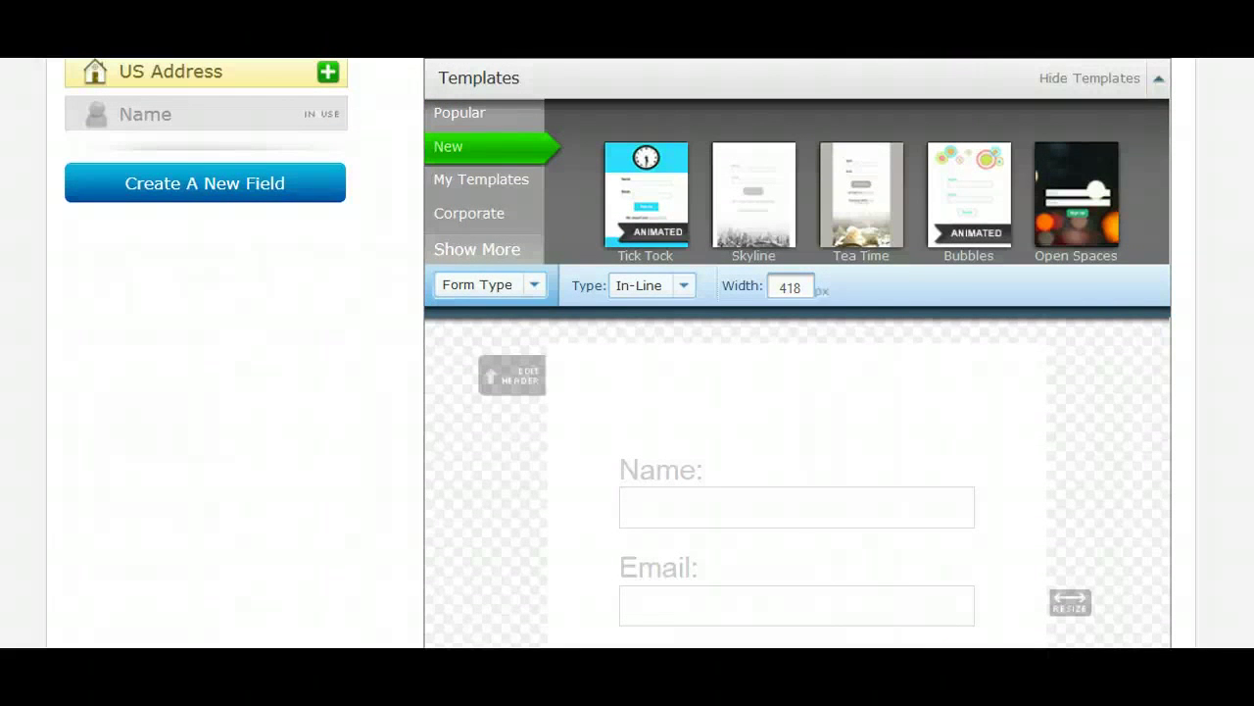
scroll(627, 352, "up", 2)
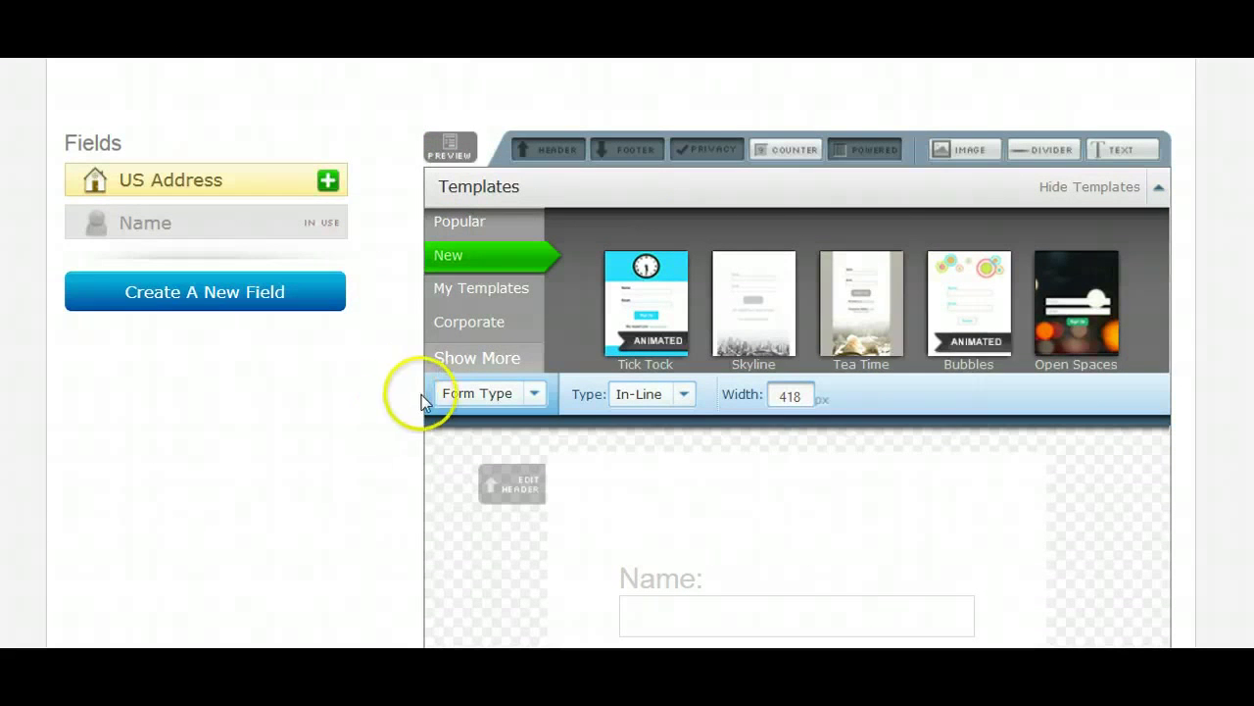
scroll(551, 368, "down", 7)
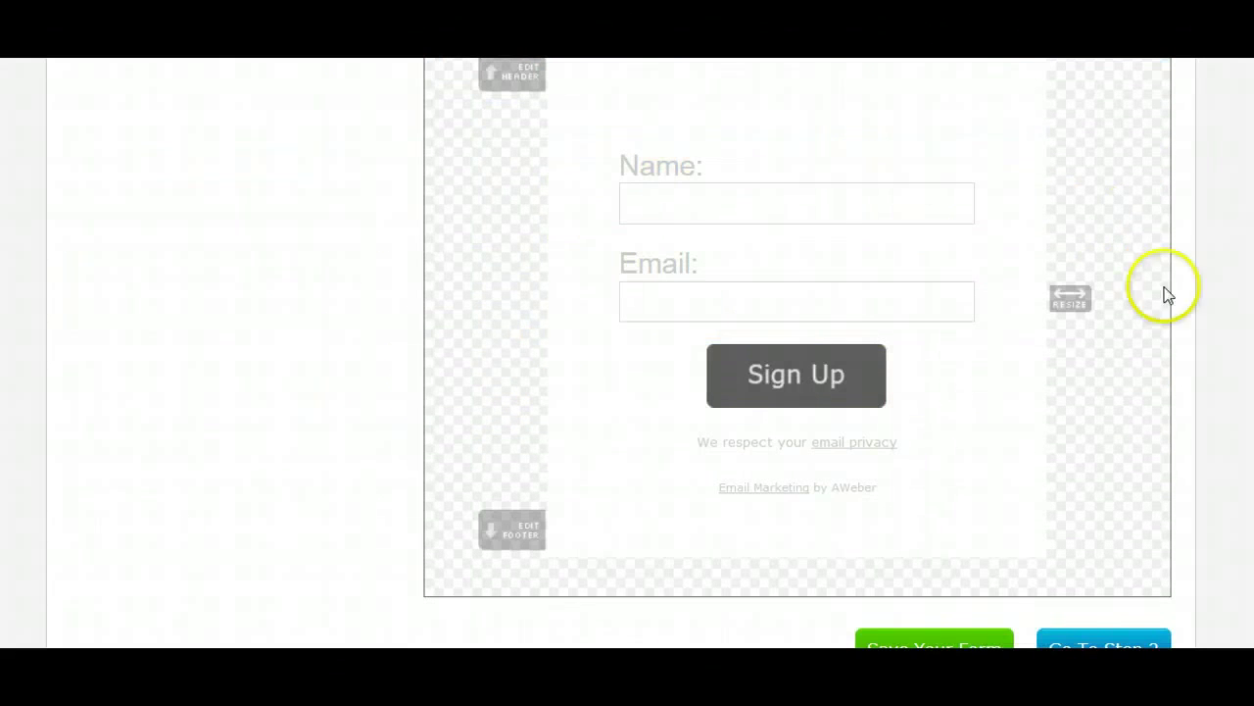
scroll(1162, 288, "up", 1)
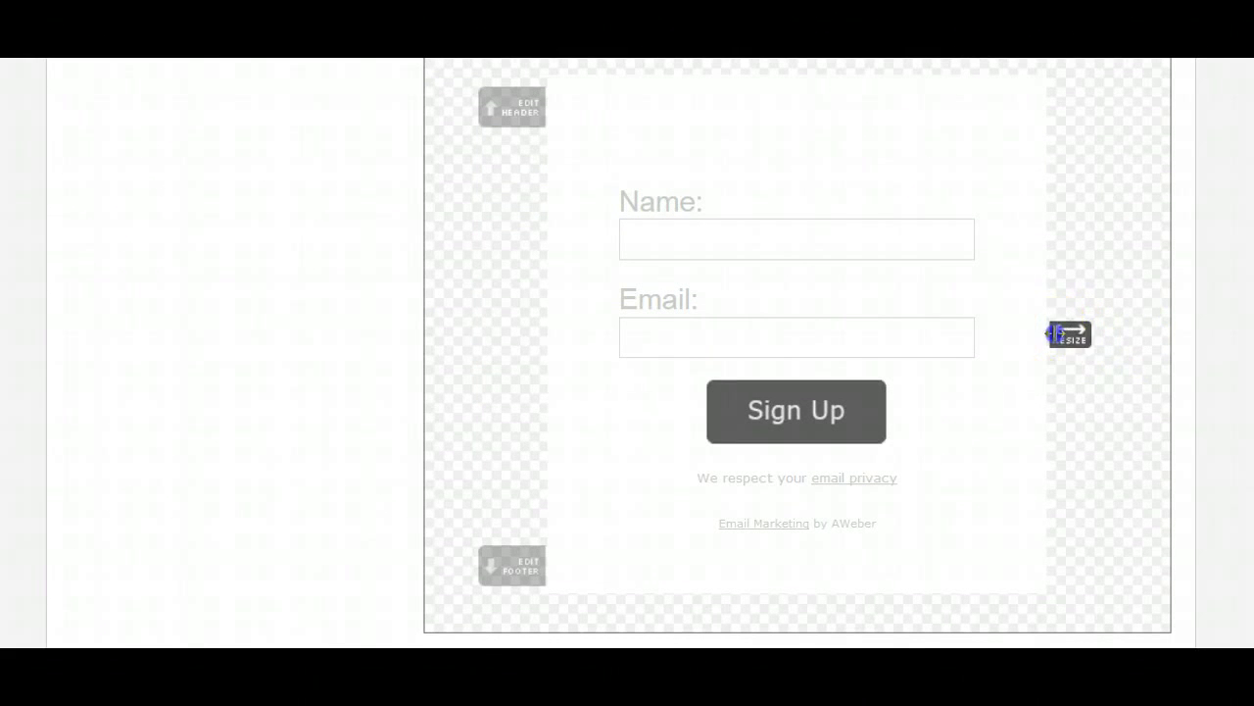
left_click_drag(1056, 333, 1253, 353)
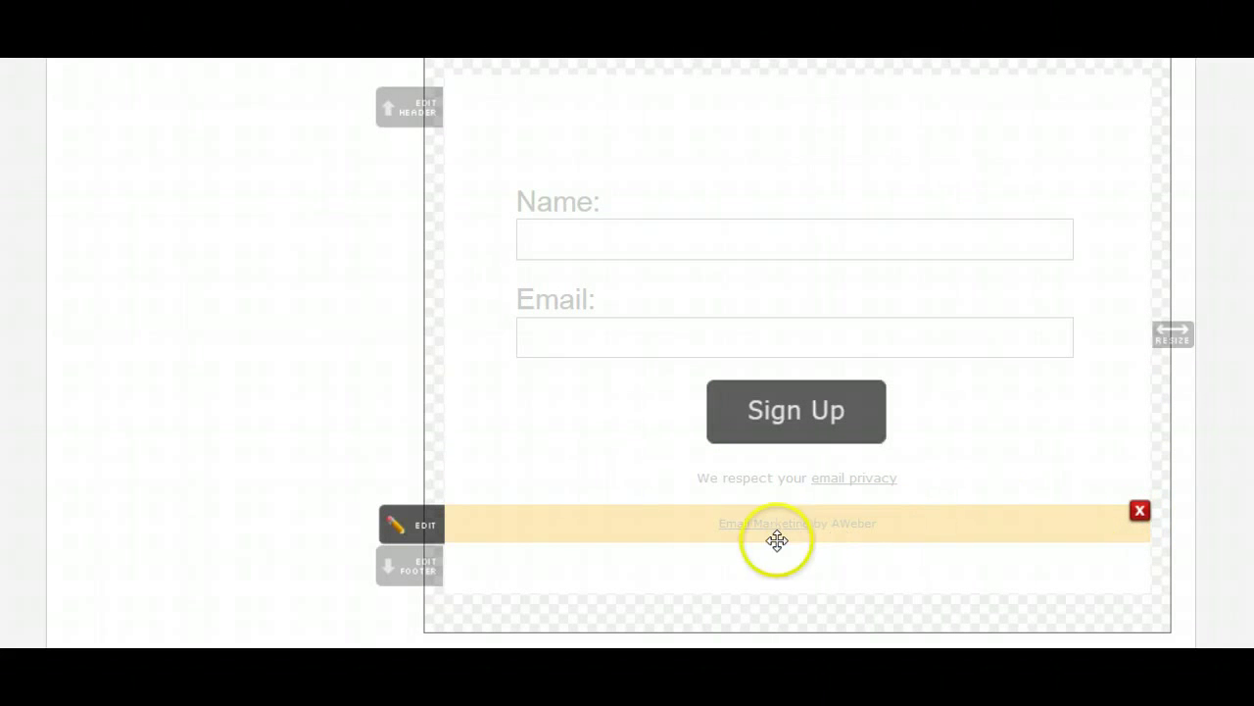
Delete the "Email Marketing by AWeber" line and the "We respect your email privacy" line from the sign up form.
left_click(1140, 512)
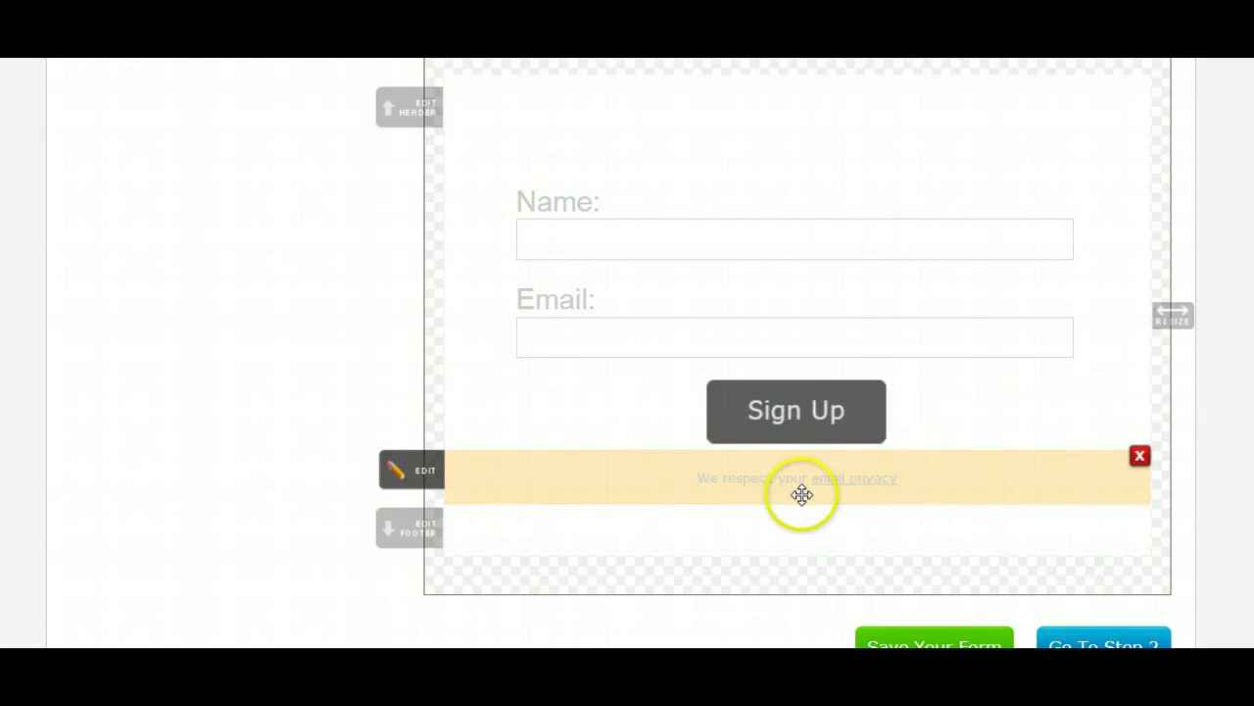
left_click(1139, 458)
scroll(1187, 426, "up", 3)
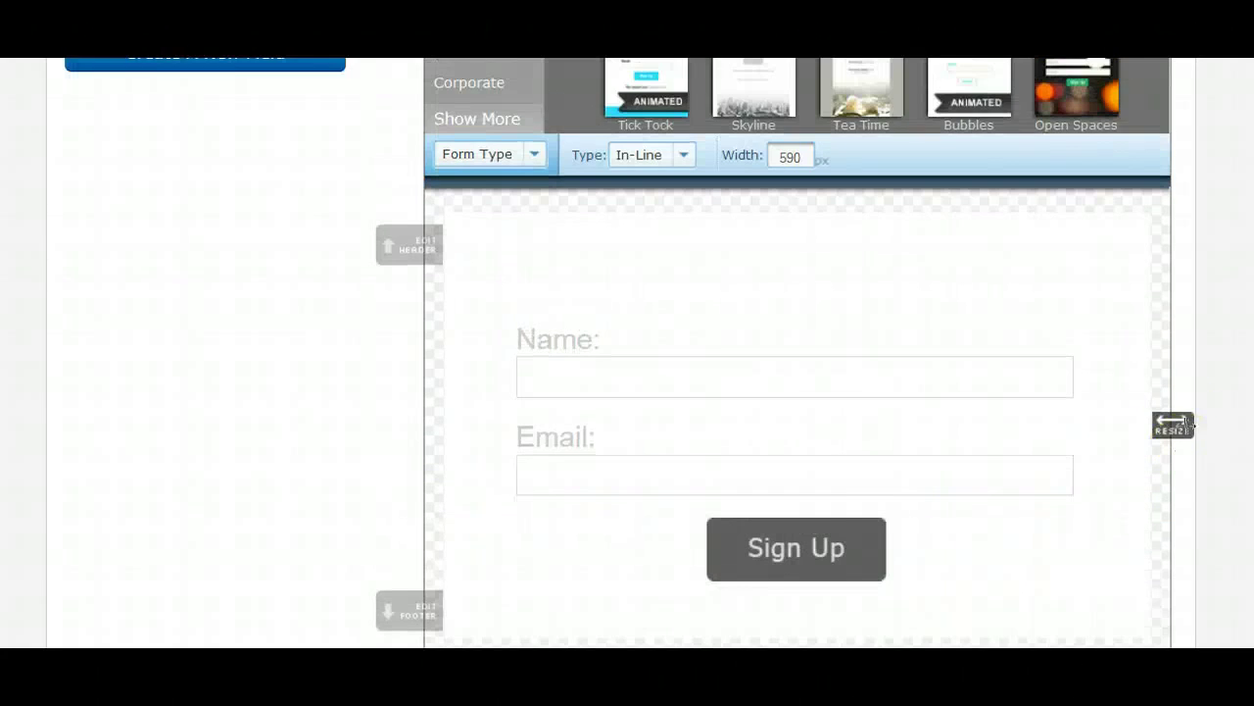
scroll(1187, 425, "down", 3)
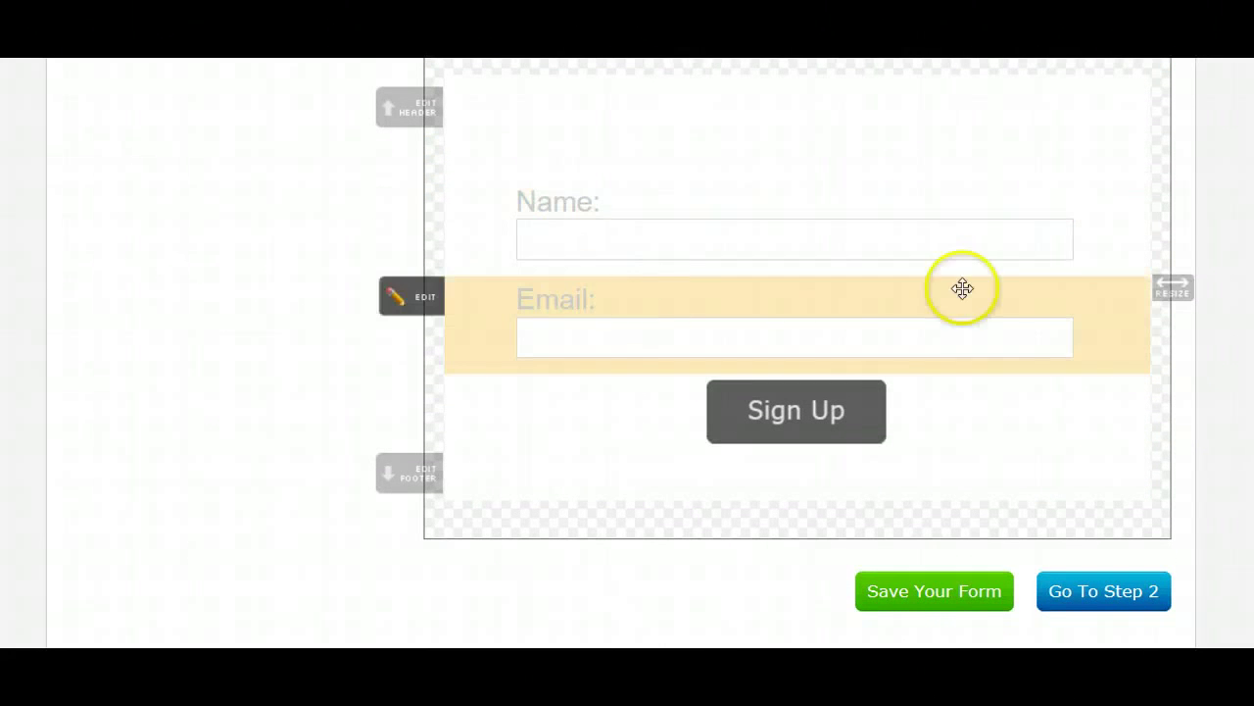
Try adding a new custom field to the sign up form, and remove it without naming it.
scroll(889, 350, "up", 3)
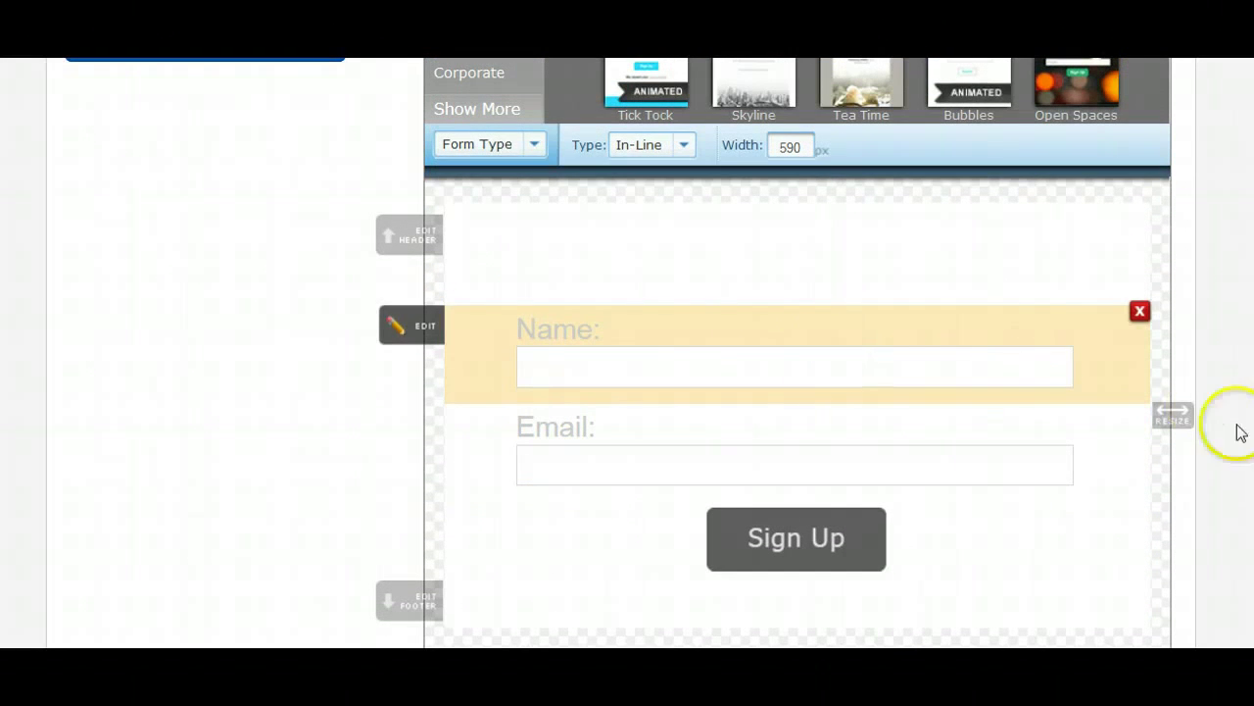
scroll(351, 294, "up", 5)
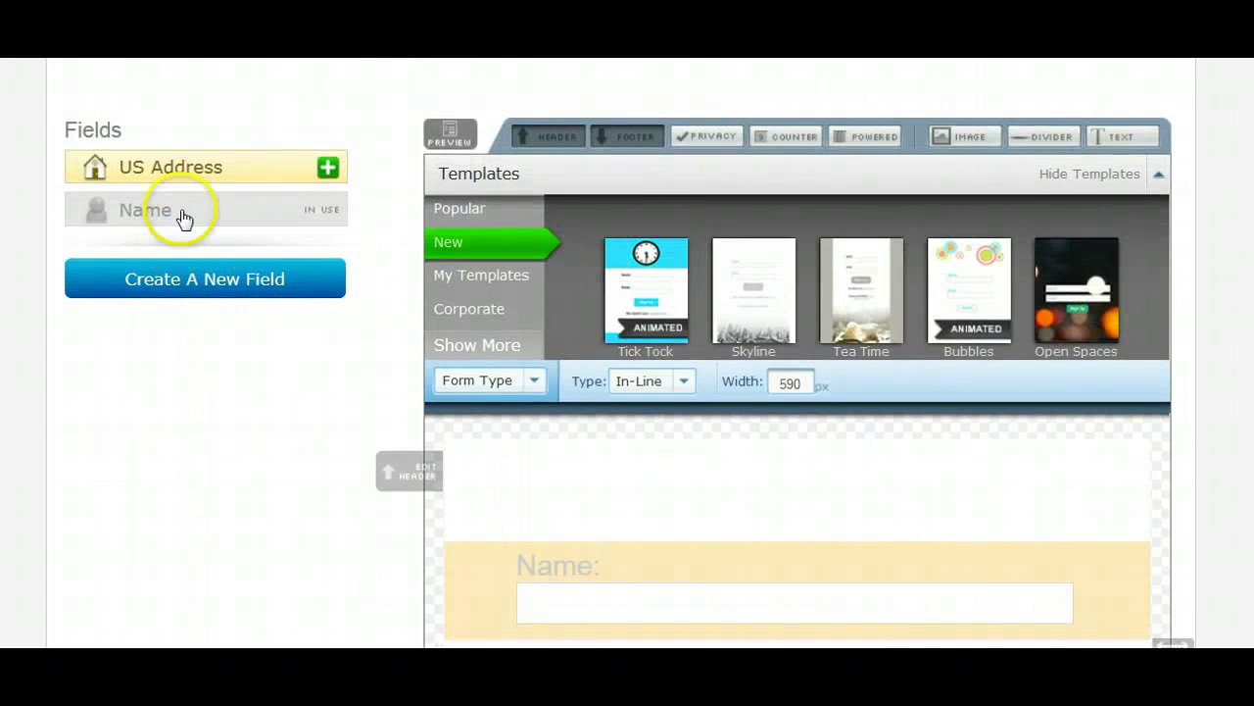
left_click(184, 281)
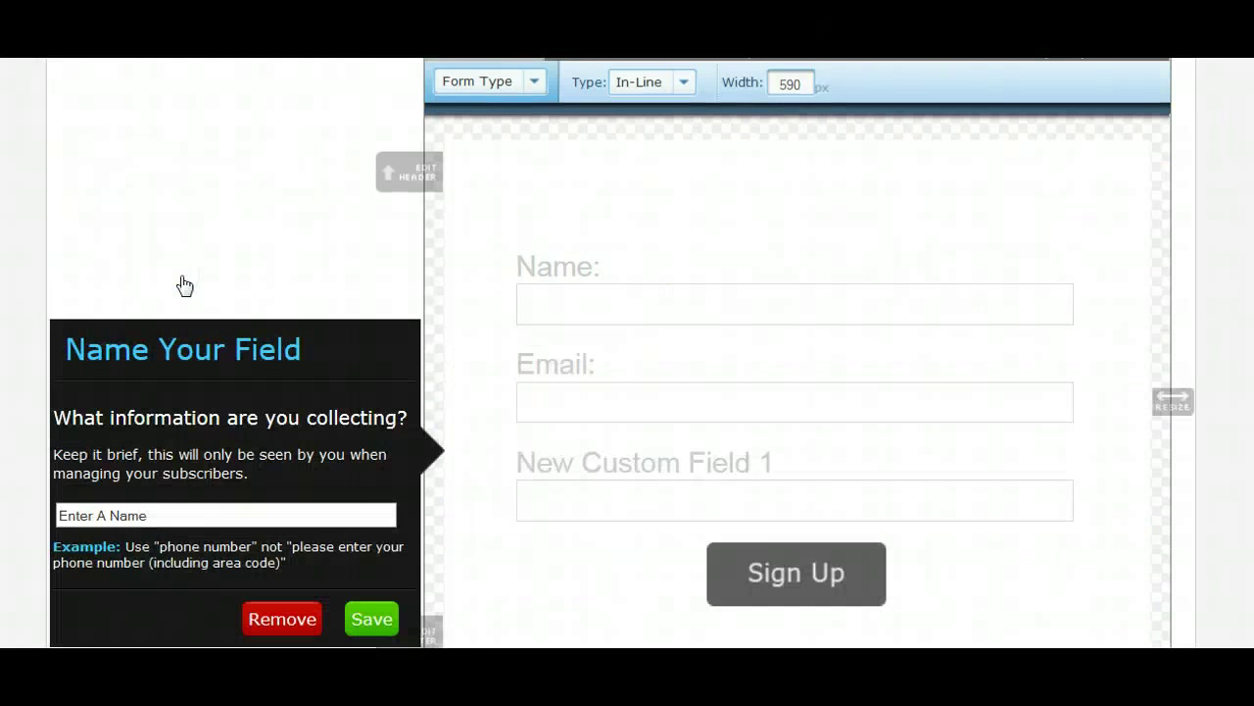
scroll(183, 284, "down", 3)
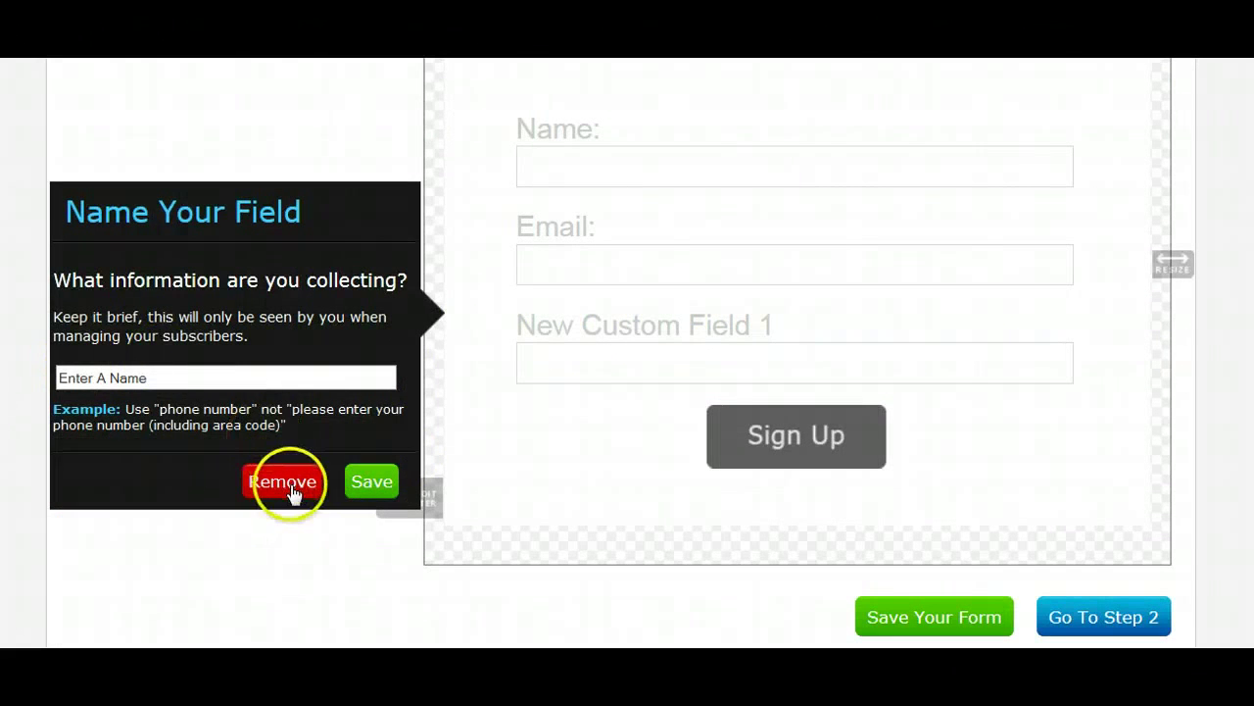
left_click(289, 485)
scroll(255, 421, "up", 5)
scroll(249, 410, "up", 2)
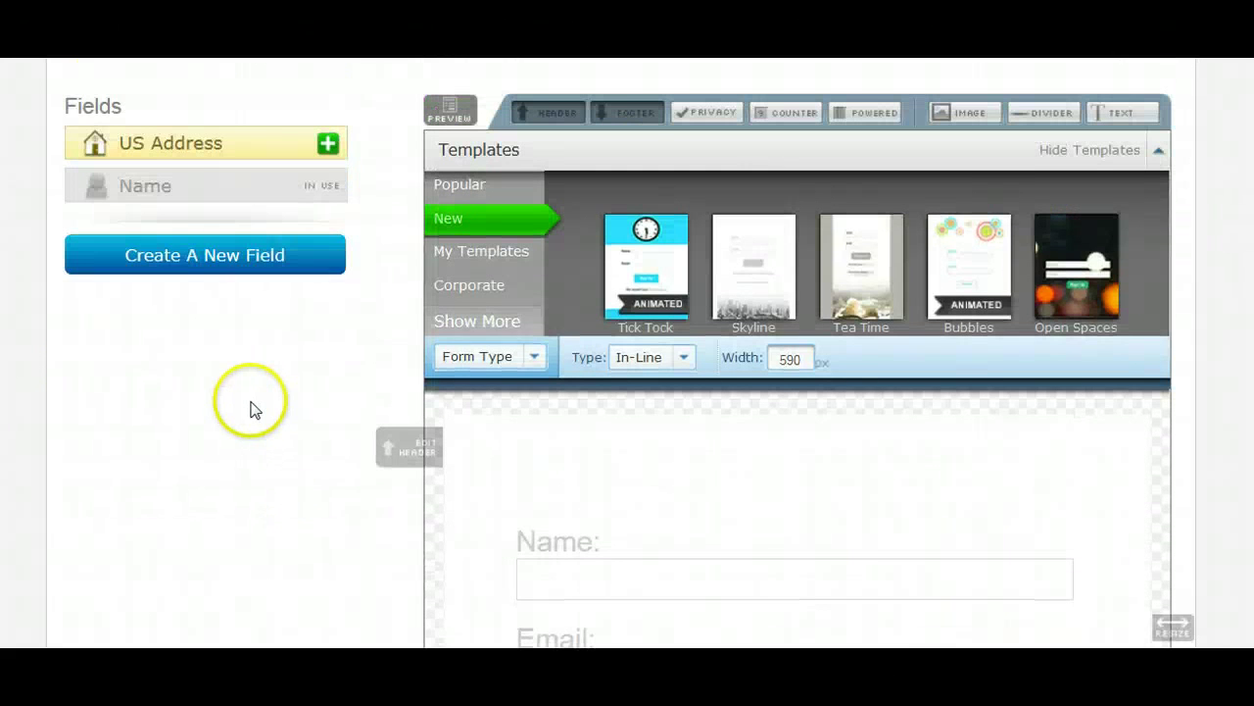
Try collecting the name as First & Last Name, switch the Name field back to Full Name, and save it.
left_click(175, 194)
scroll(177, 196, "down", 3)
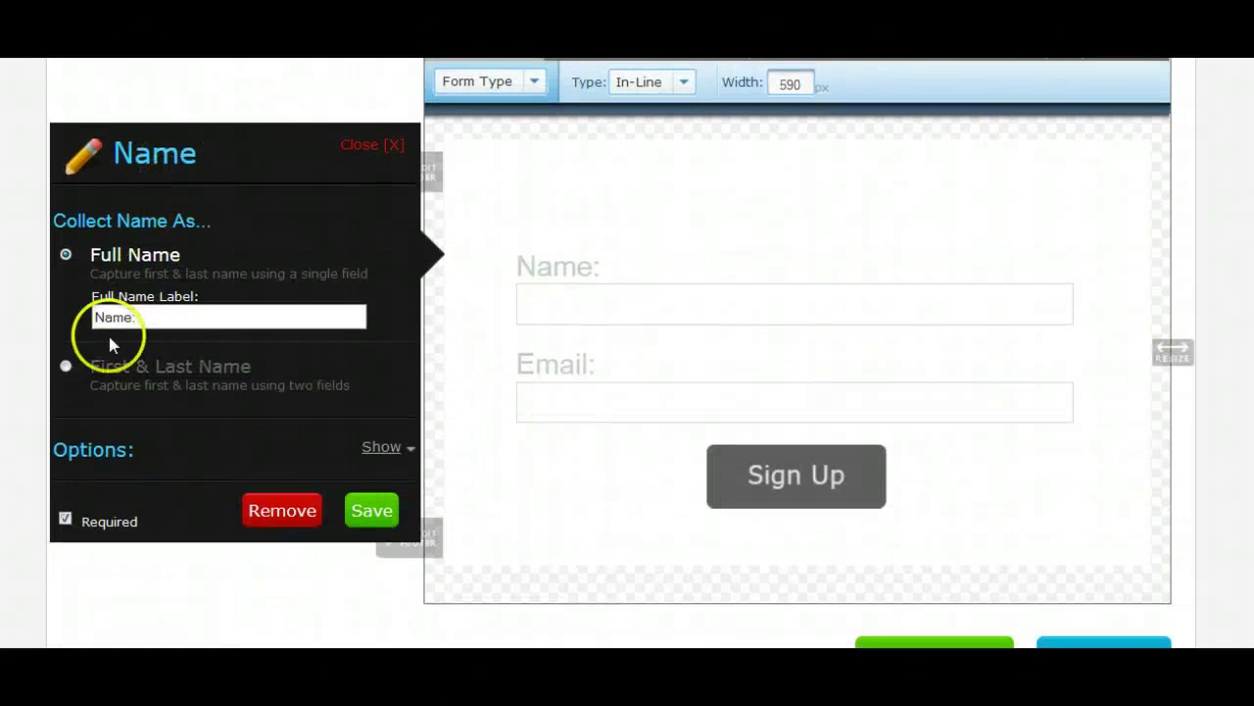
left_click(64, 371)
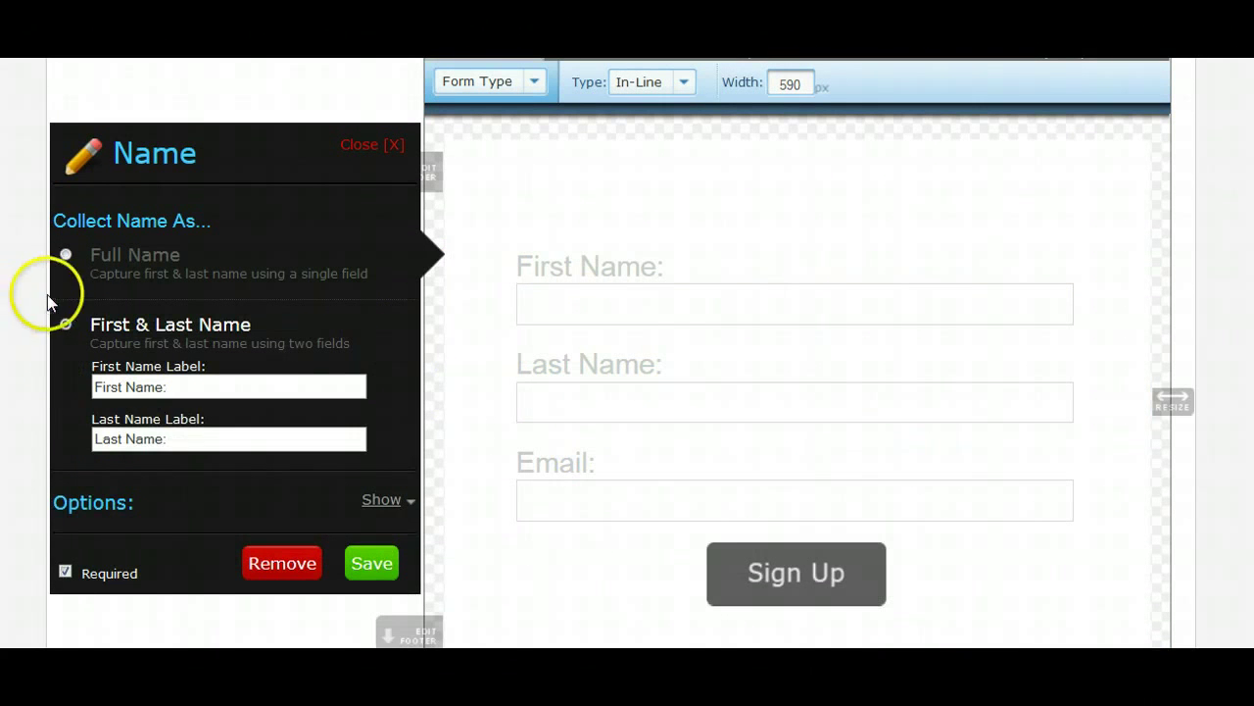
left_click(65, 255)
left_click(374, 513)
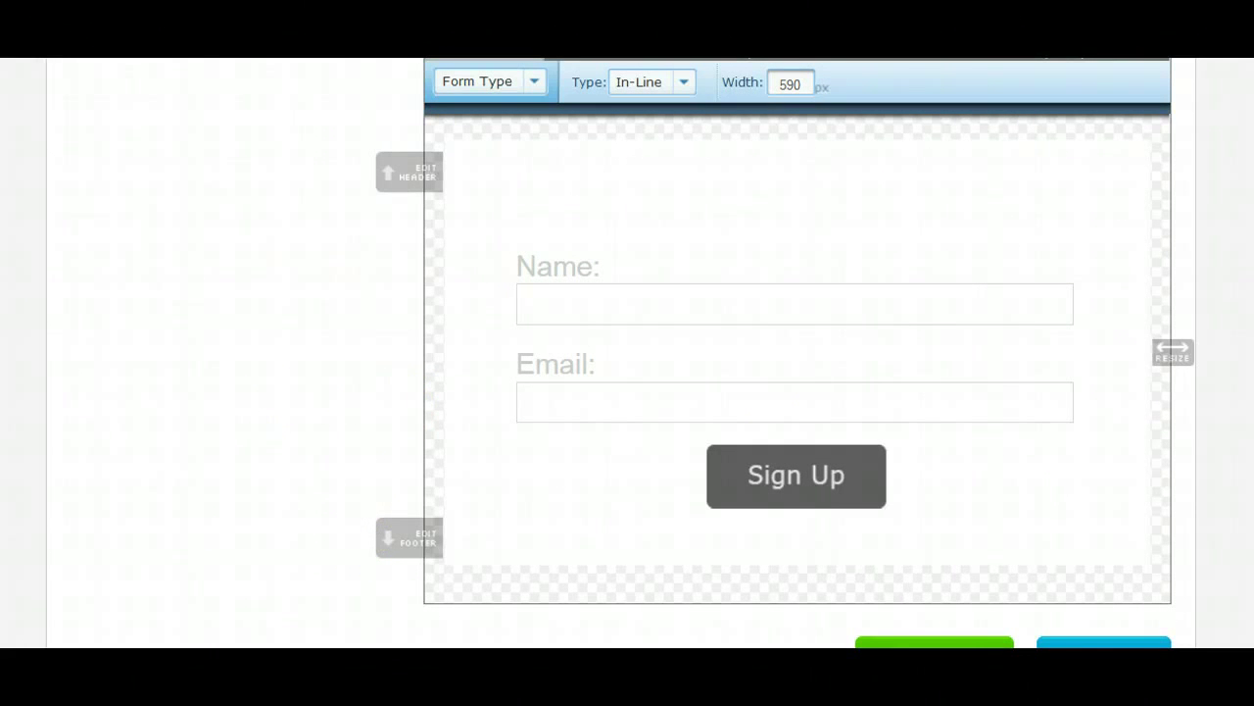
scroll(639, 342, "up", 1)
scroll(639, 342, "down", 2)
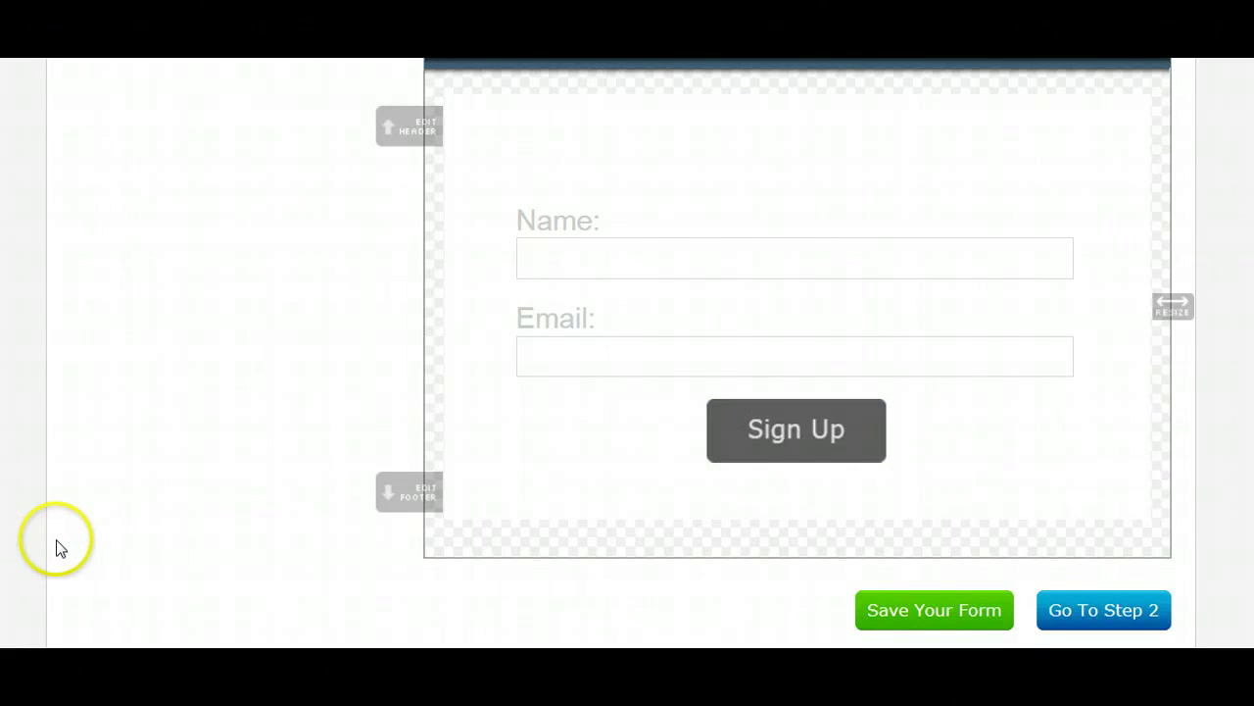
scroll(627, 353, "up", 1)
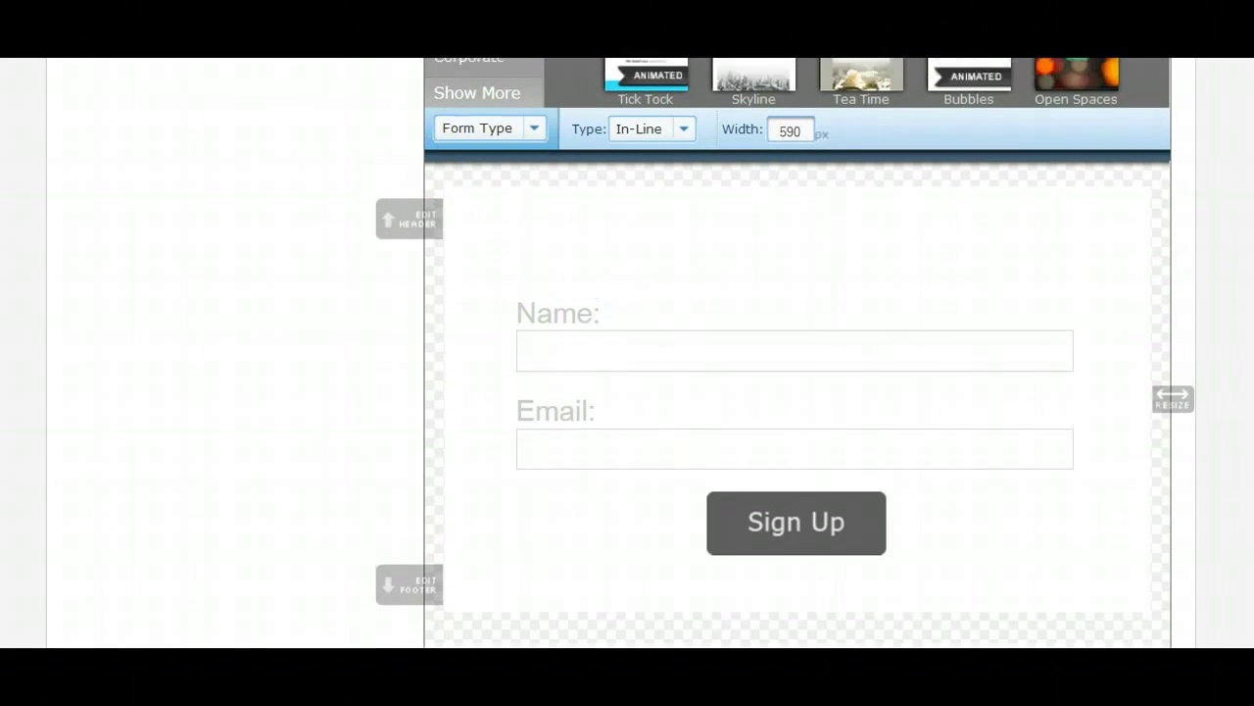
scroll(784, 255, "down", 1)
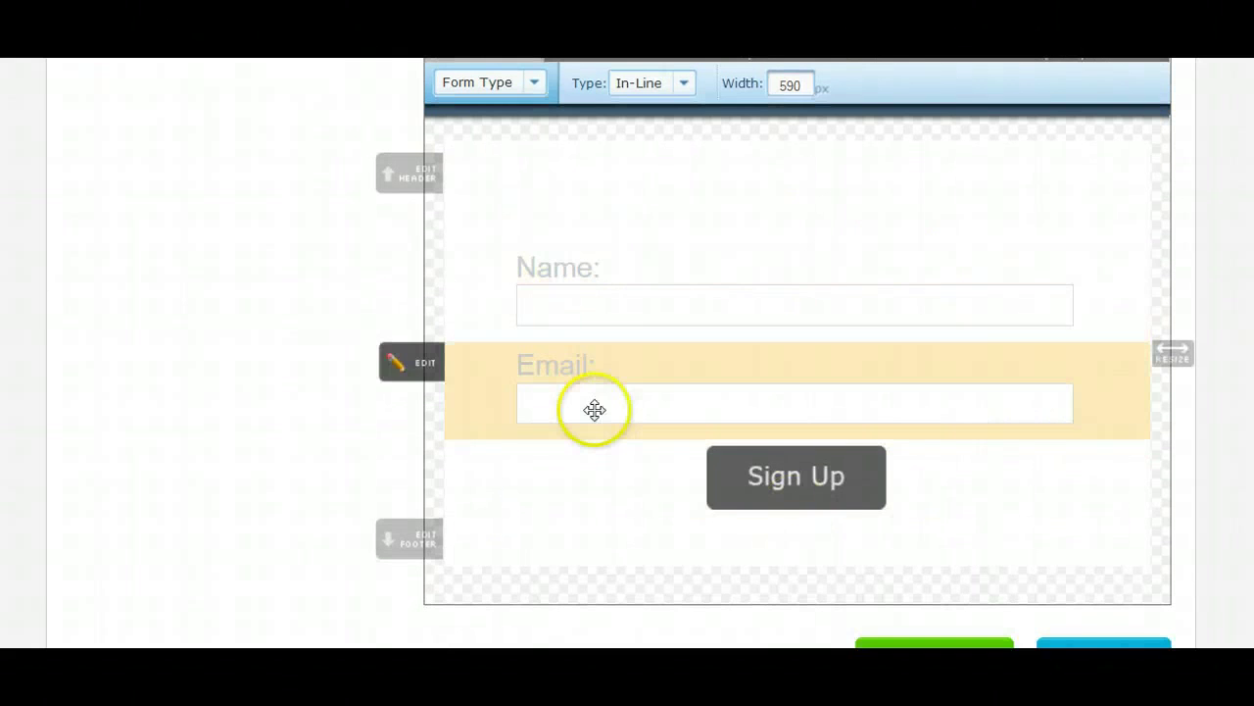
Open the form's header for editing and enter "Enter Your Name And Email Below To Get 5 Strategies".
scroll(555, 237, "up", 1)
scroll(554, 235, "up", 4)
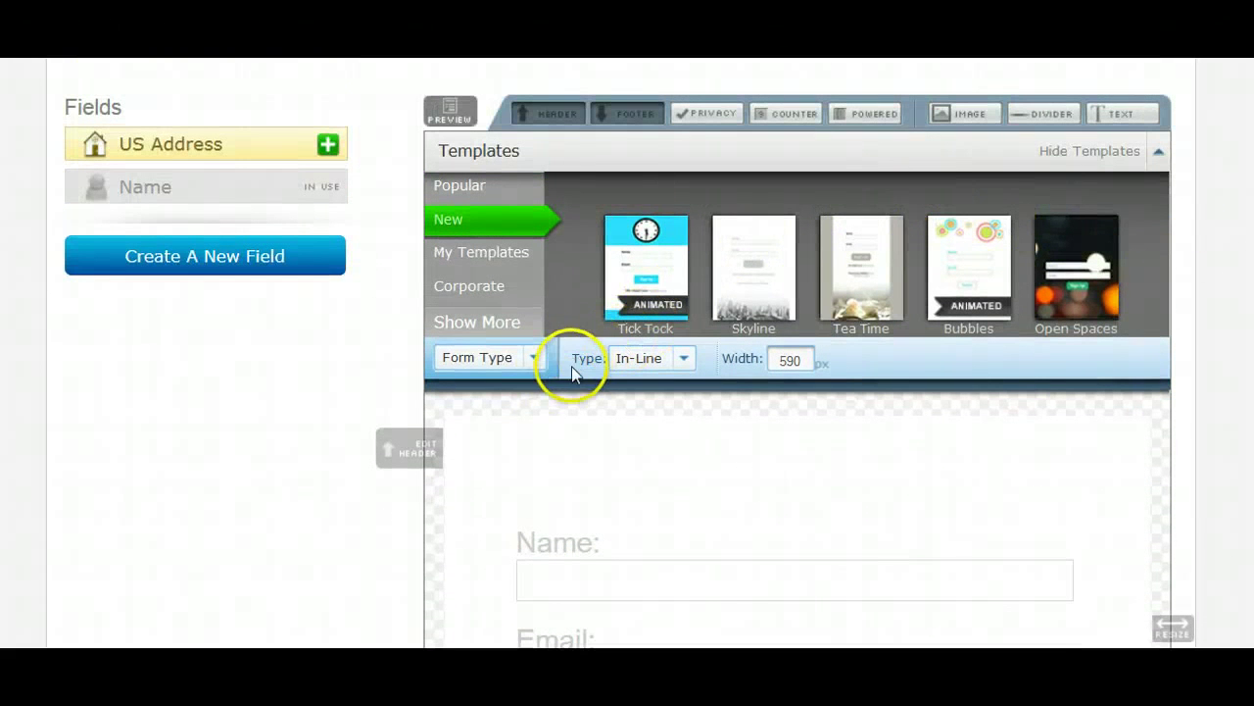
left_click(410, 450)
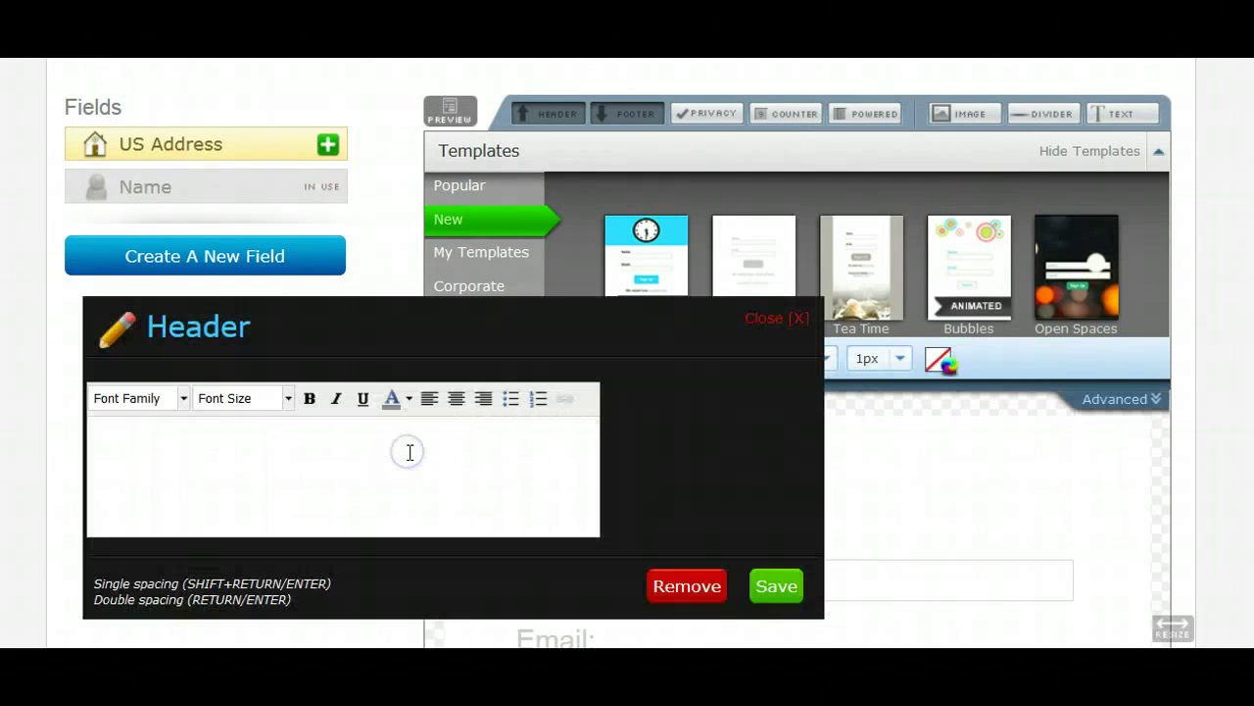
left_click(359, 490)
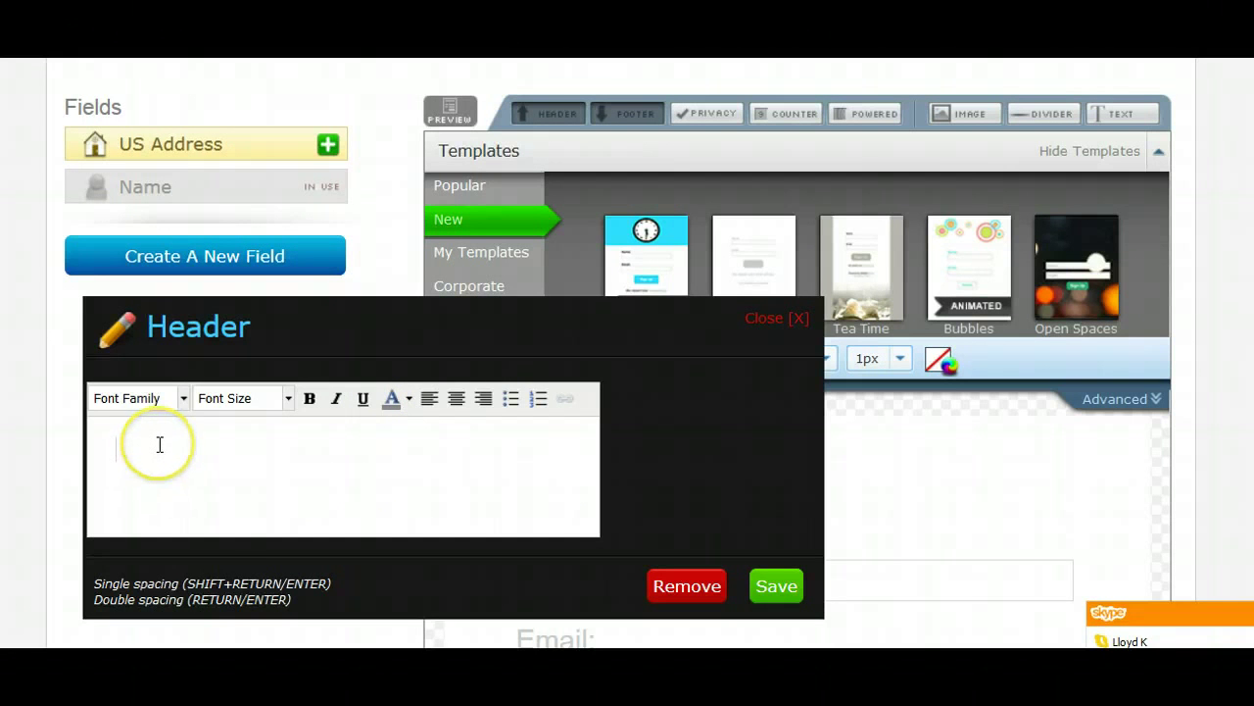
type("Et")
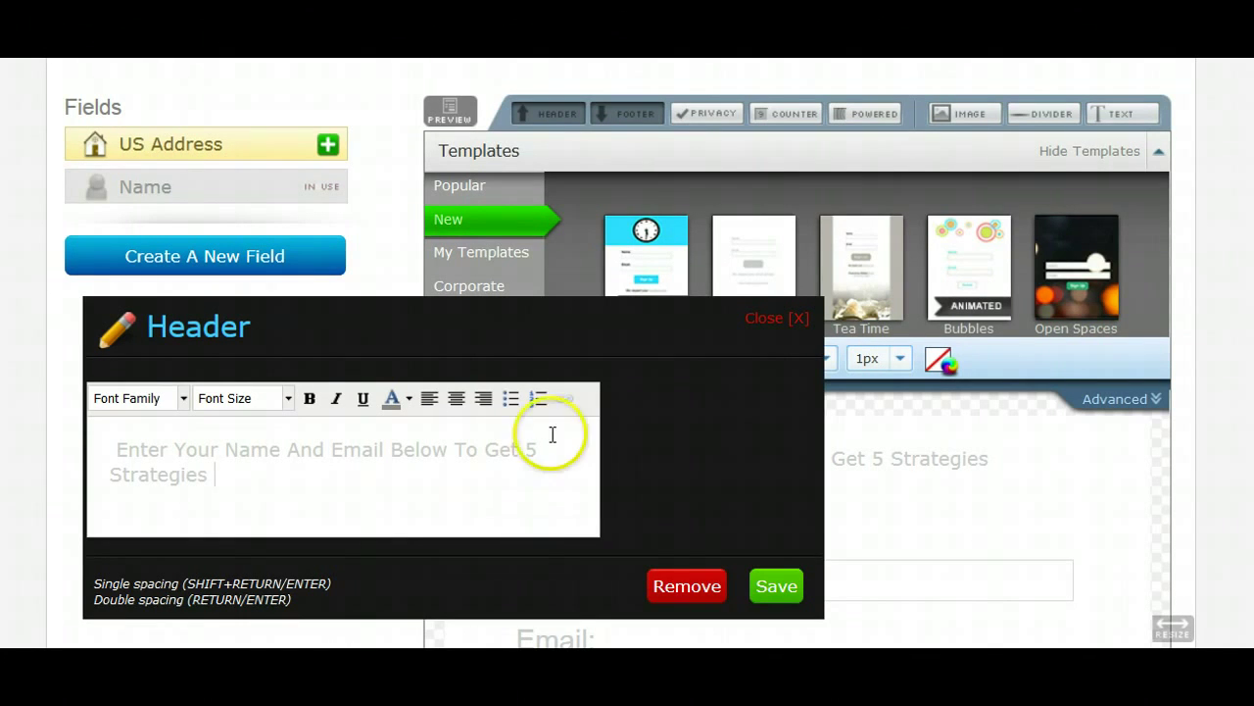
Reword the end of the header text so it reads "To Get 5 FREE Traffic Strategies".
left_click(531, 449)
type("Traffic")
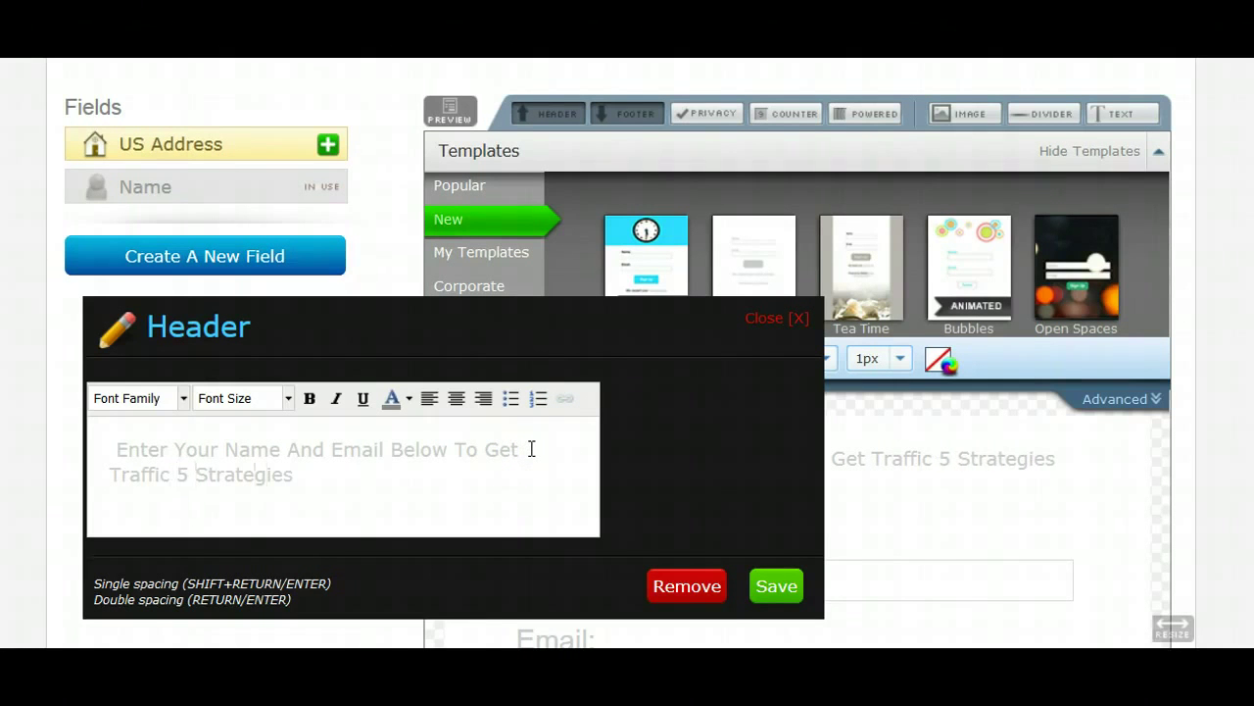
left_click(182, 474)
type("FREE")
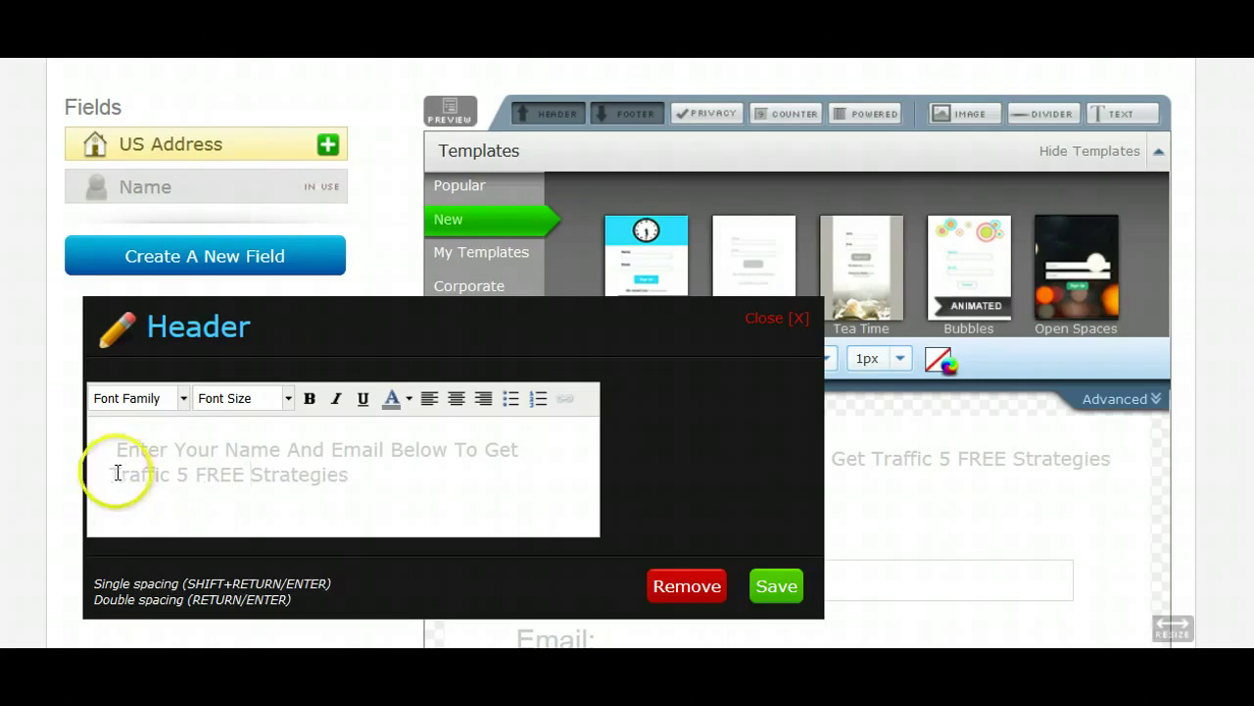
left_click_drag(109, 474, 242, 474)
type("5 F")
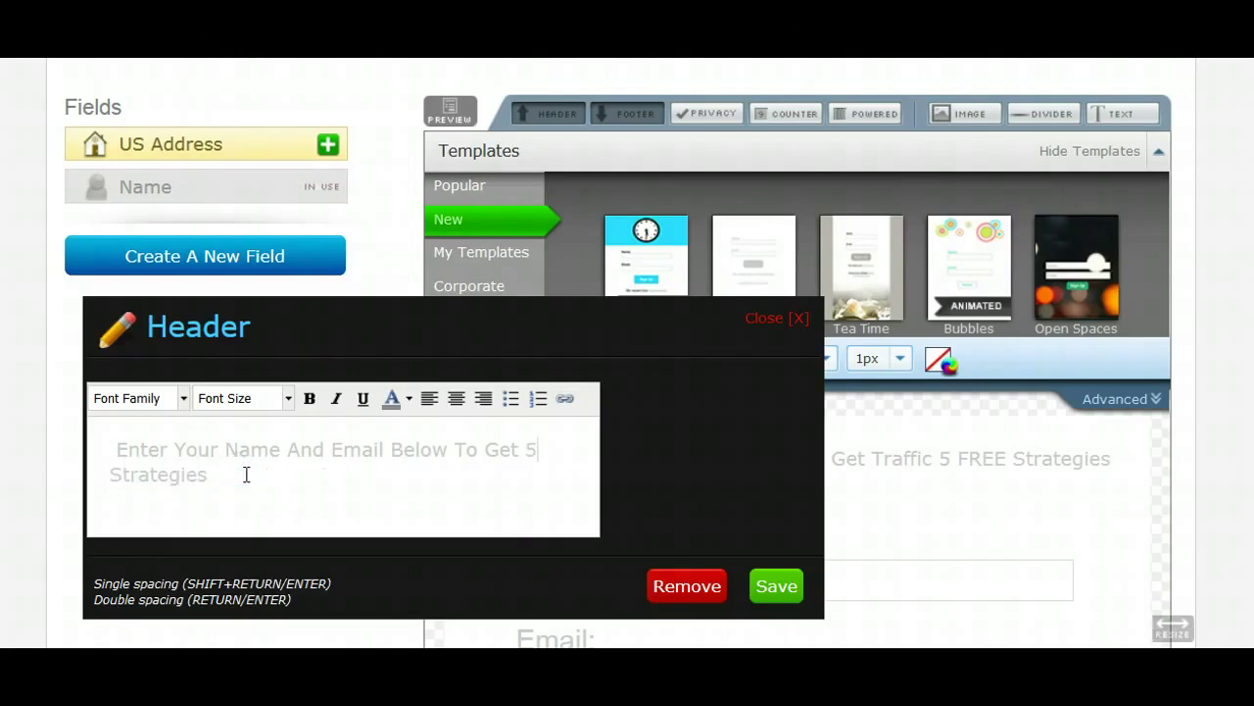
type("REE Traffic")
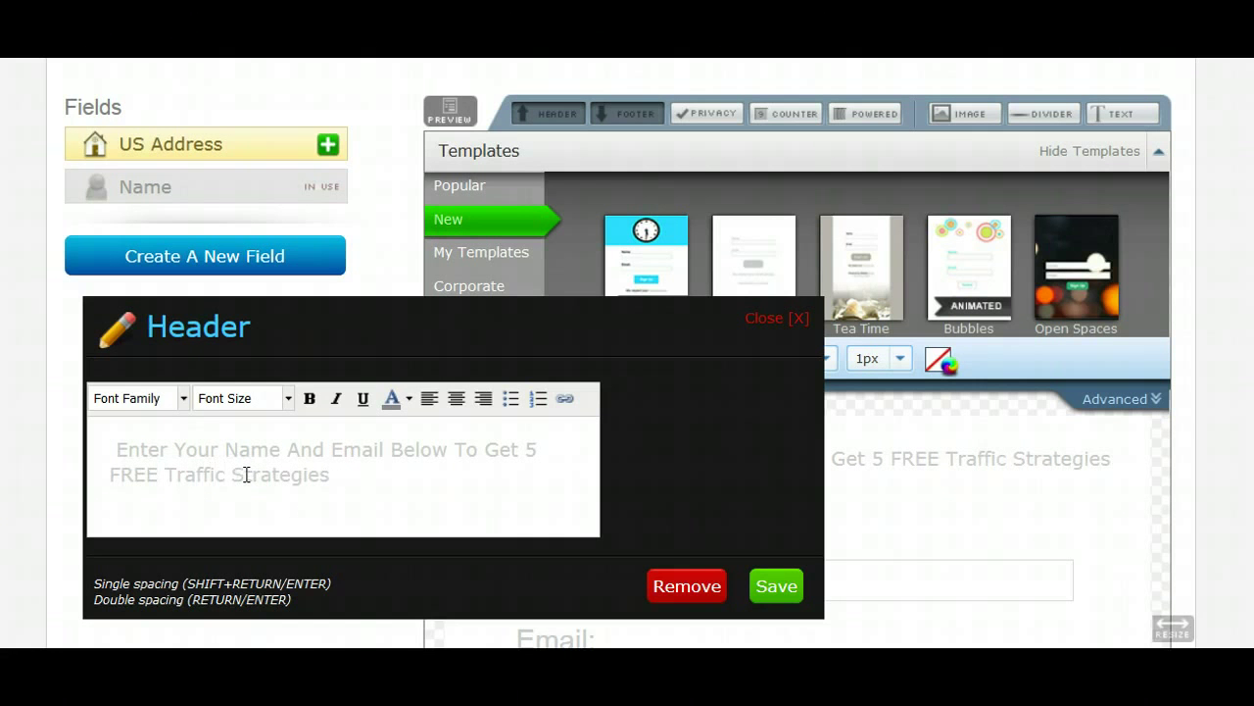
Add "You Can Use Instantly!" to the end of the header text.
left_click(247, 477)
left_click(329, 474)
type("You Can Use Instantly!")
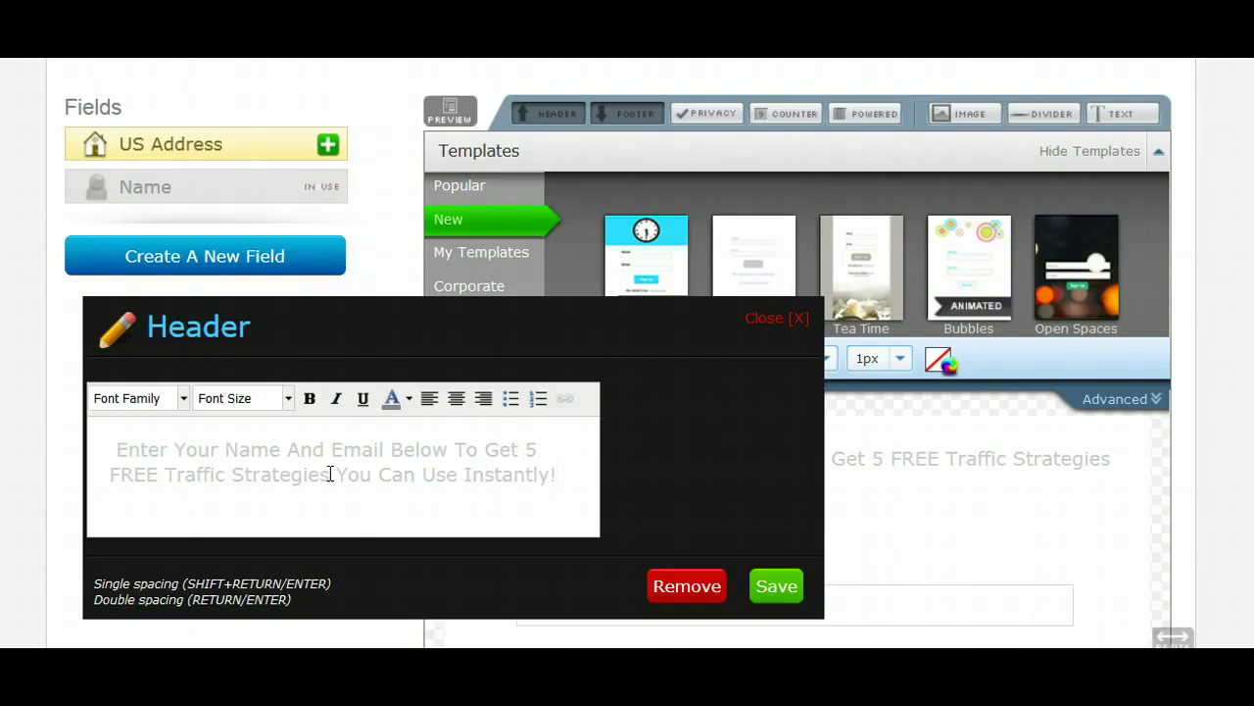
left_click(329, 475)
left_click(394, 497)
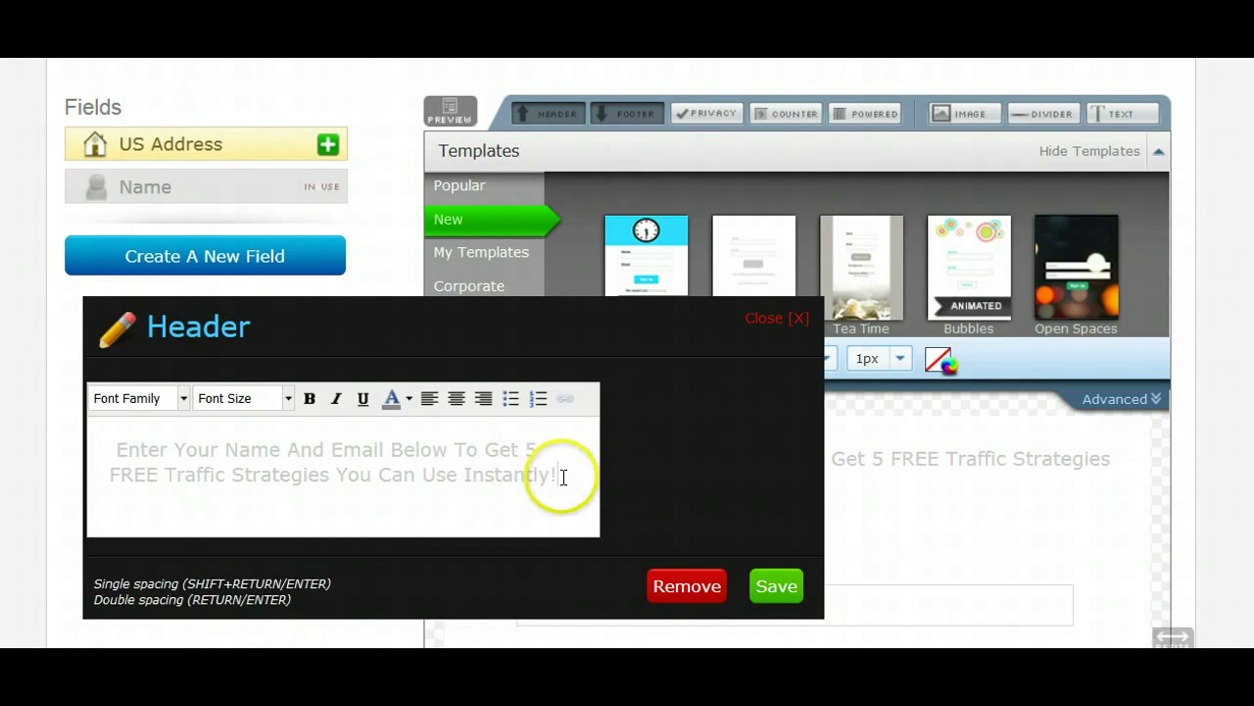
Make the whole header text bold, centered and red.
left_click_drag(562, 476, 119, 449)
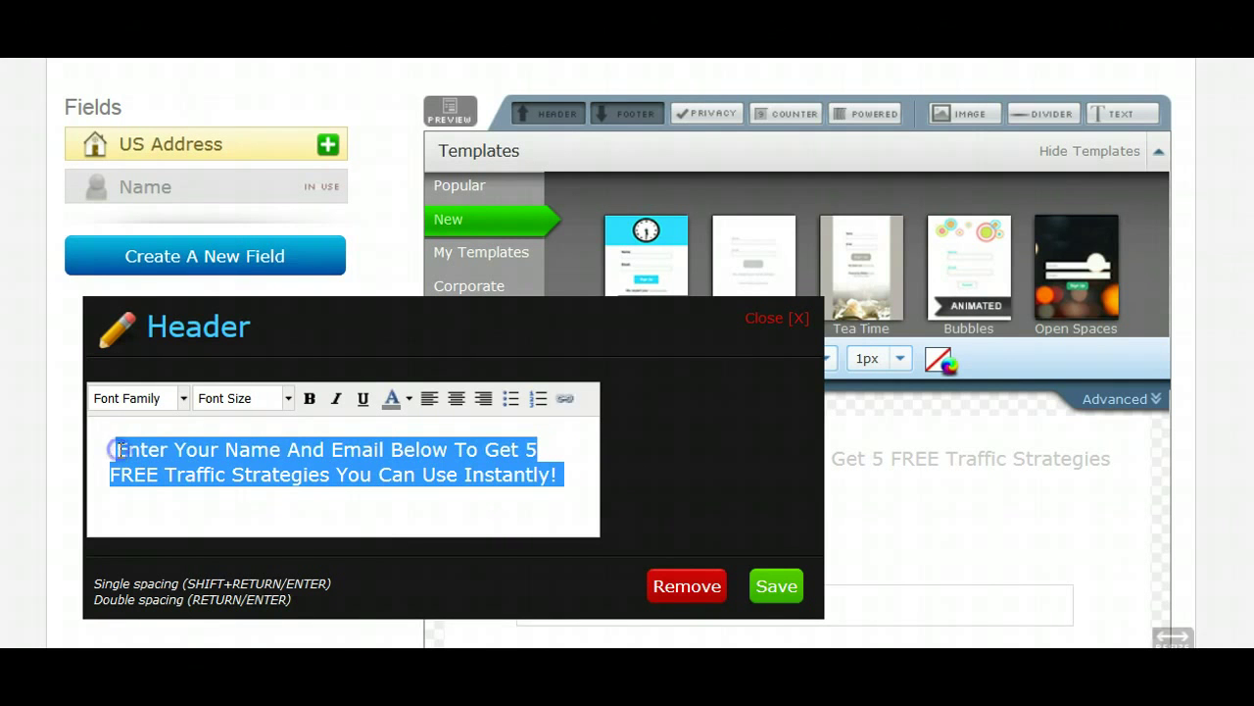
left_click(308, 398)
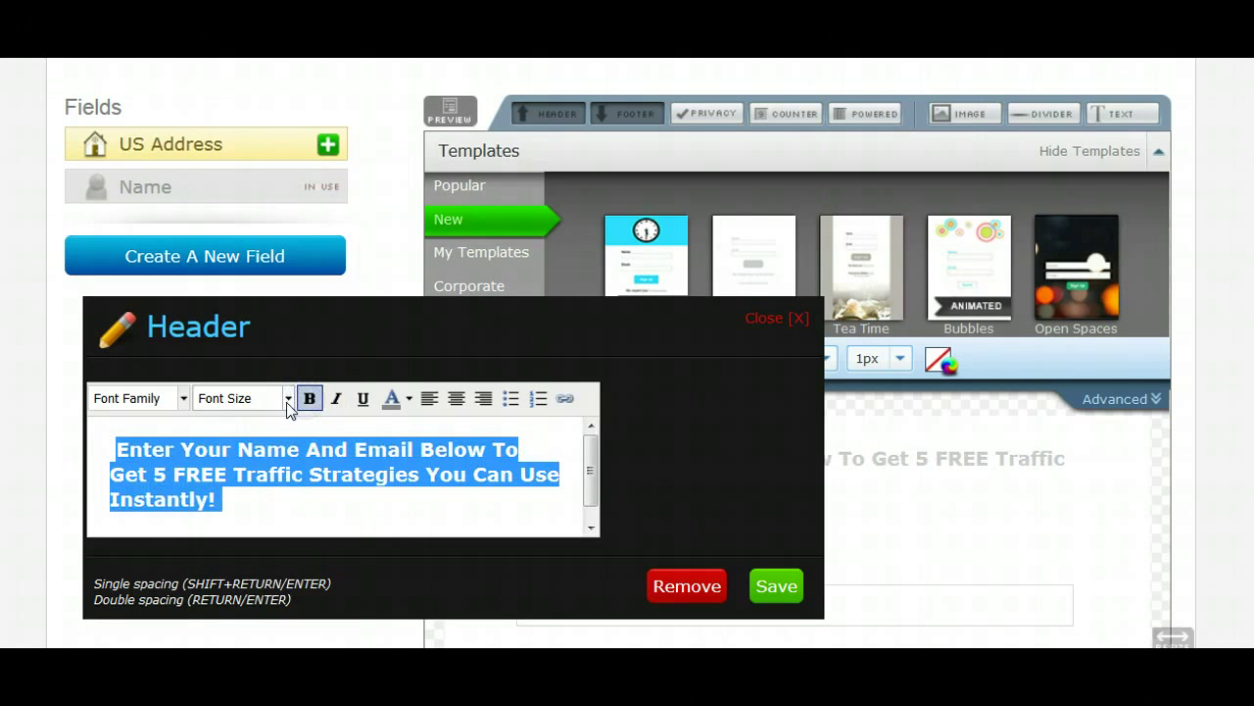
left_click(456, 397)
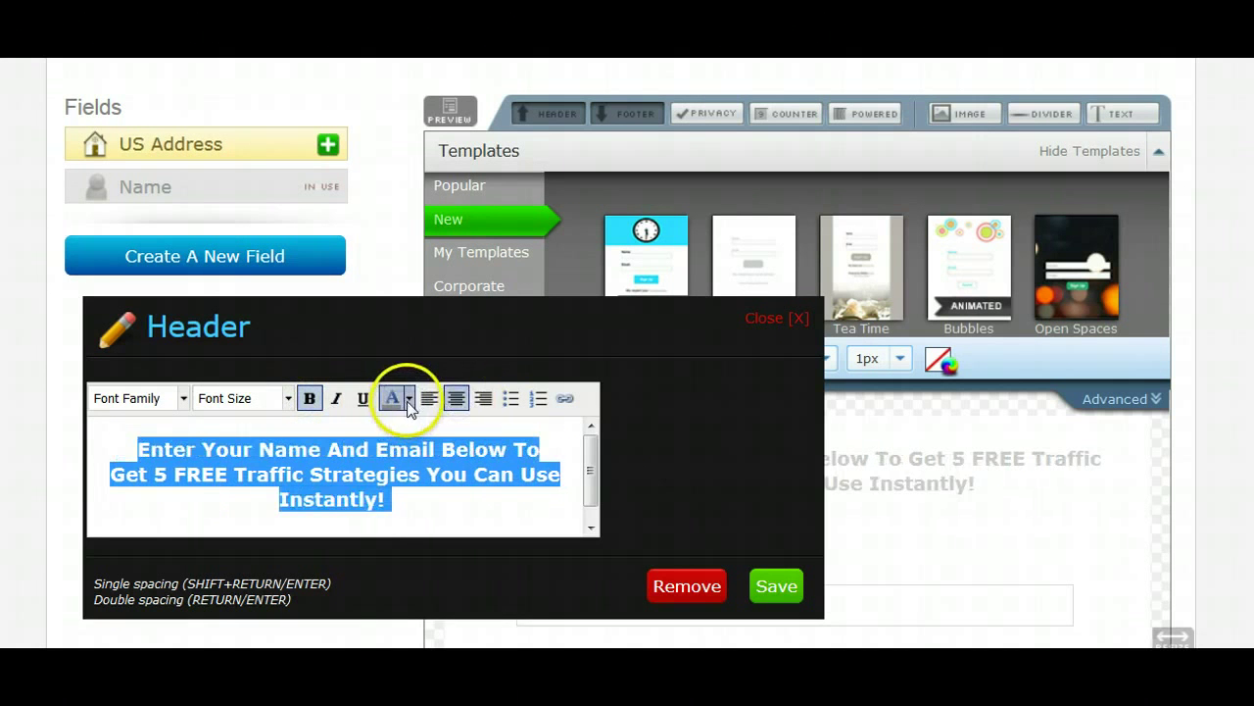
left_click(409, 398)
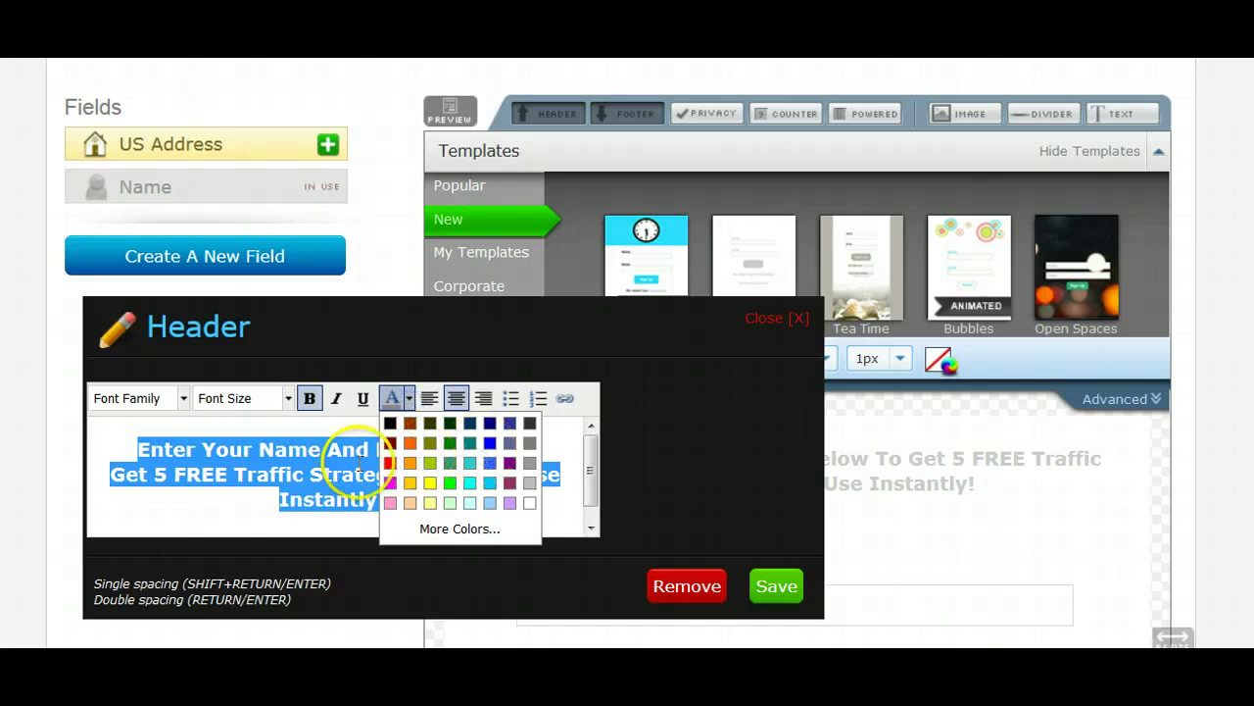
left_click(390, 462)
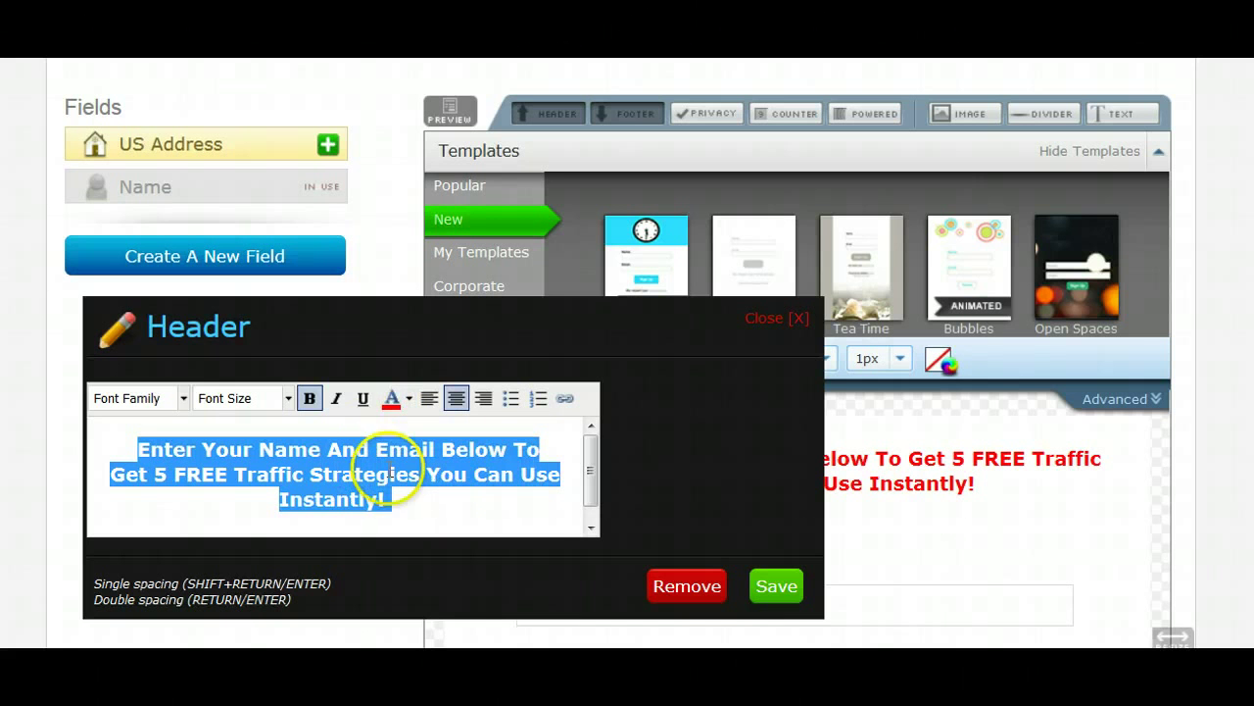
Try the header text at 18px, and set its font size to 24px.
left_click(183, 402)
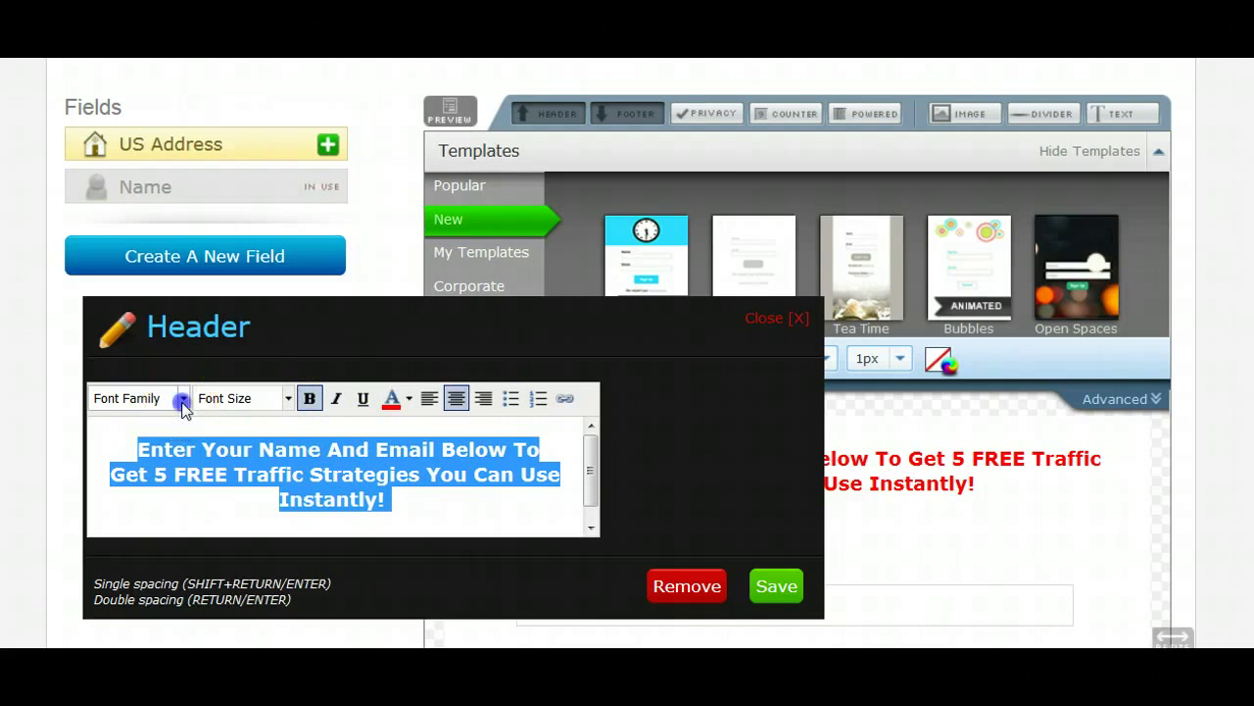
left_click(288, 400)
scroll(275, 539, "down", 3)
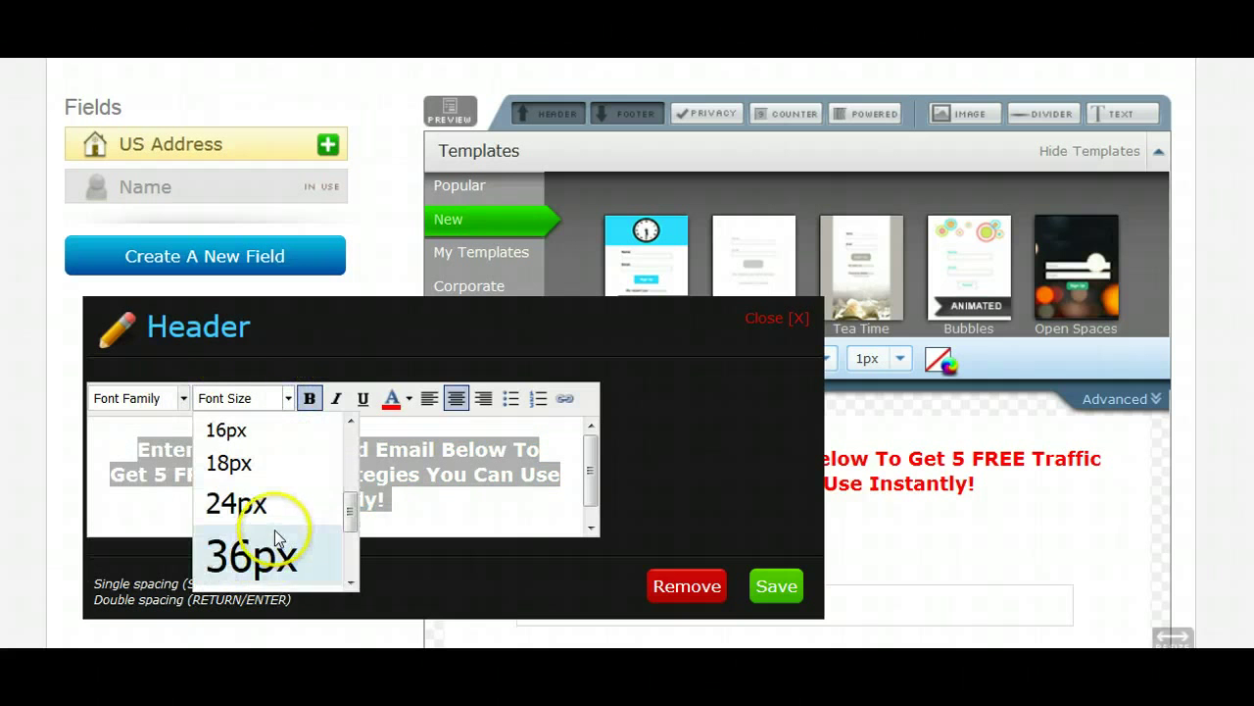
left_click(271, 467)
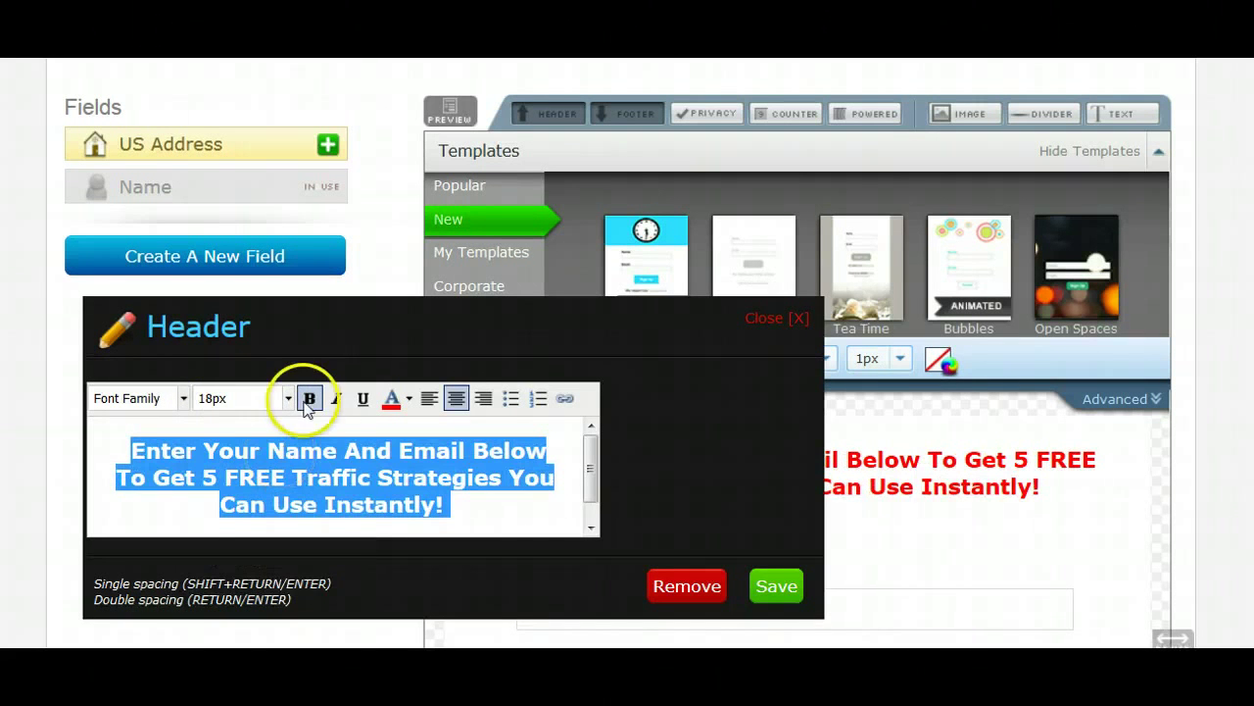
left_click(287, 399)
left_click(272, 503)
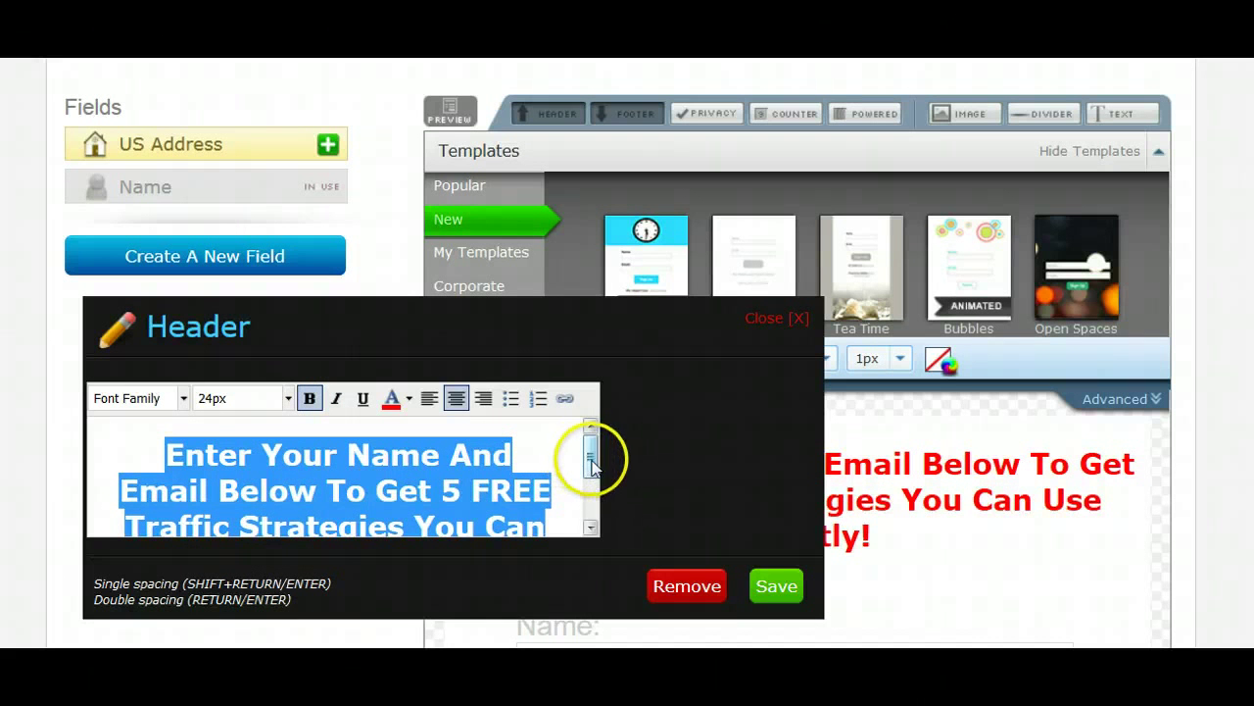
left_click_drag(591, 456, 592, 478)
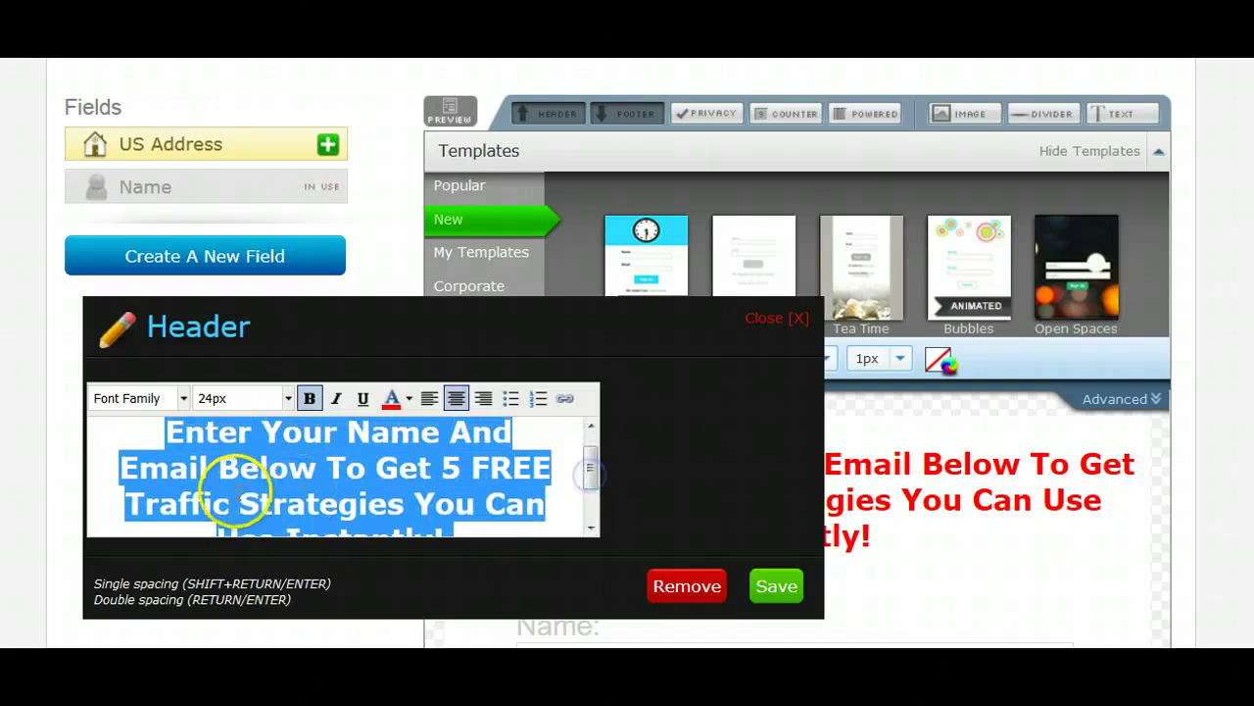
Try Georgia for the header text, and set its font family to Tahoma.
left_click(183, 398)
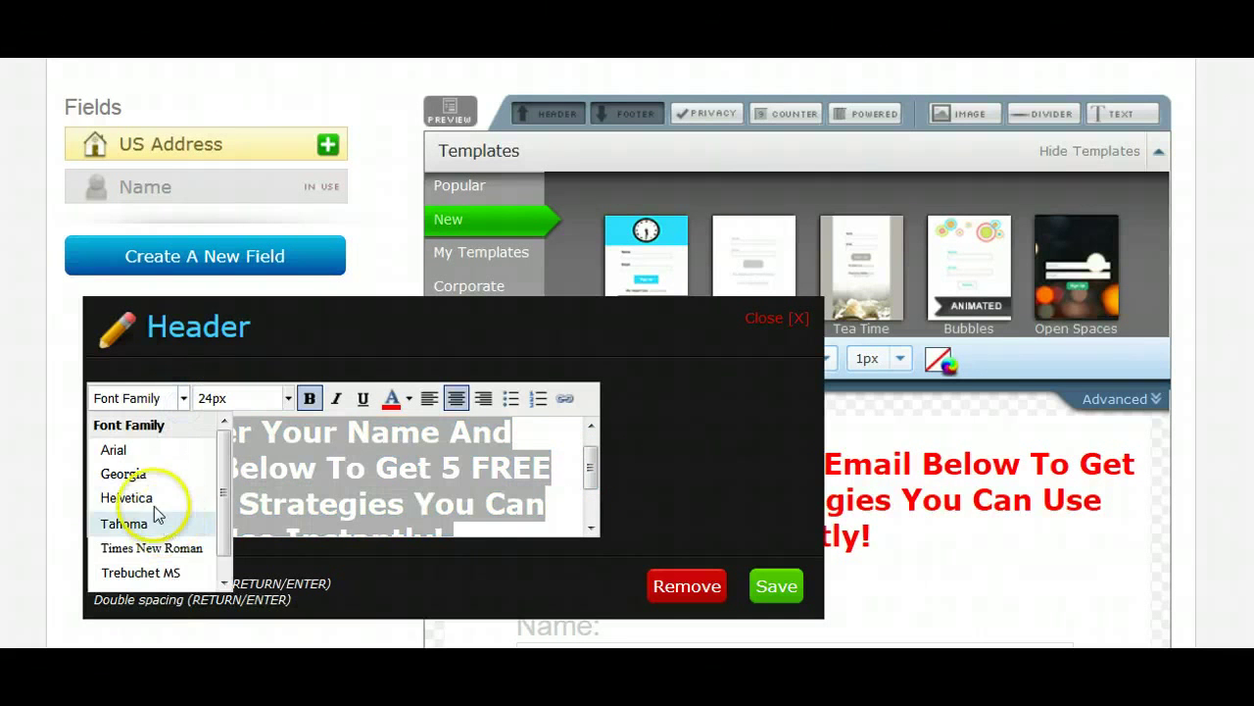
left_click(152, 477)
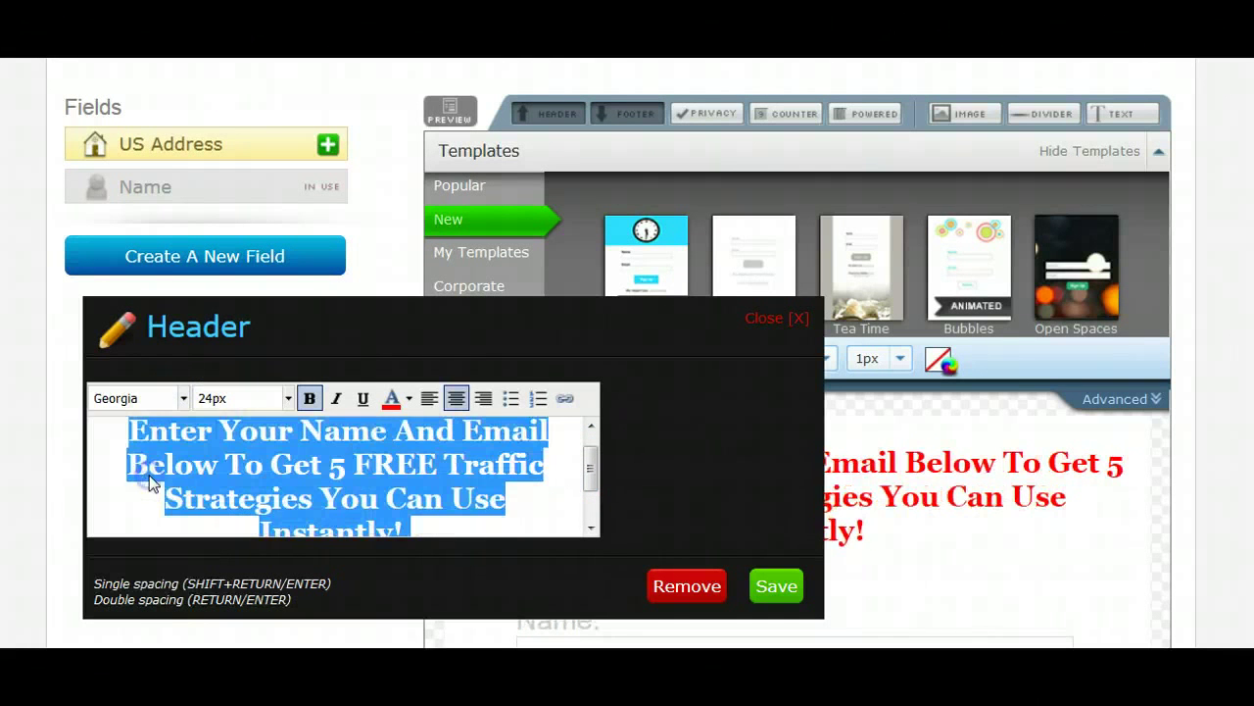
left_click(183, 399)
left_click(128, 524)
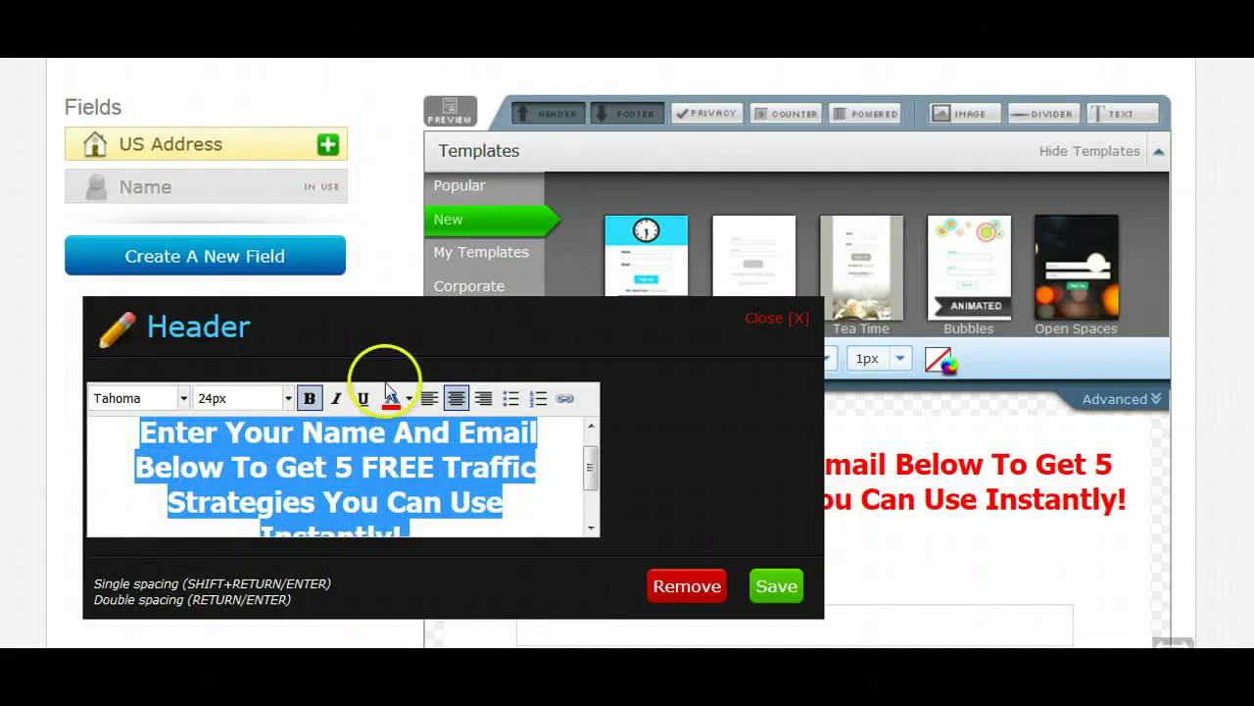
Set the font size of the whole header text to 36px.
left_click(287, 403)
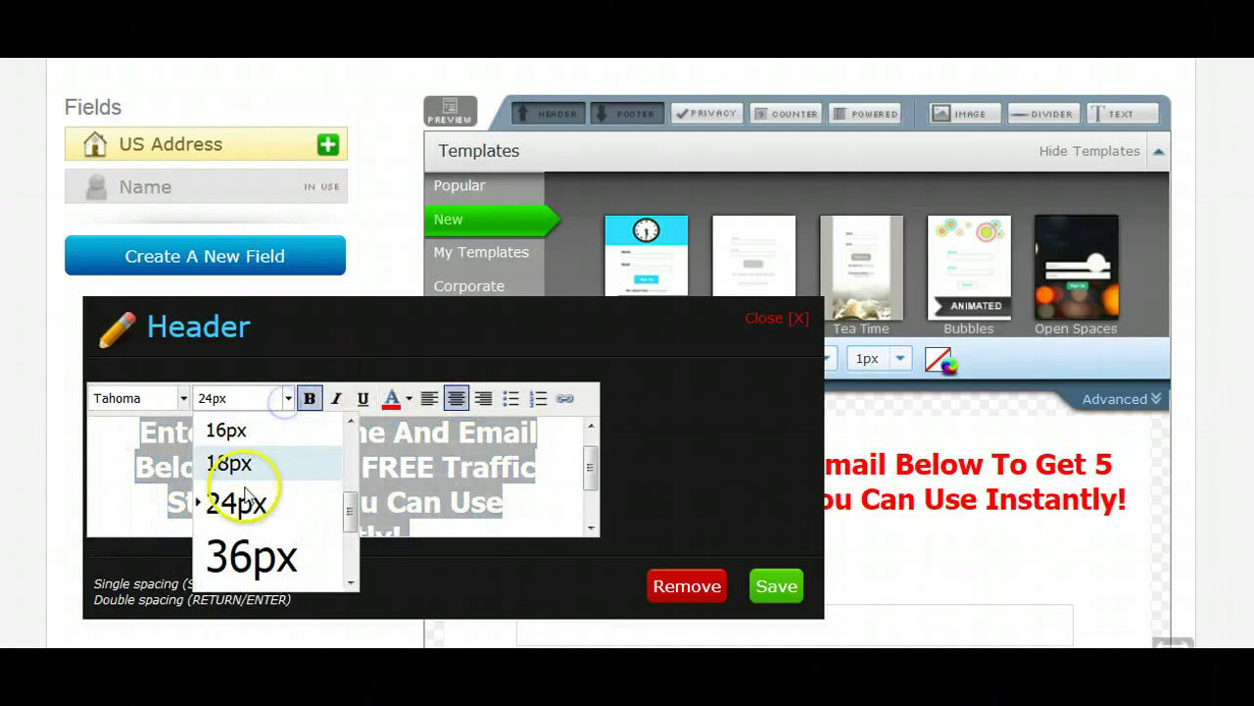
left_click(236, 554)
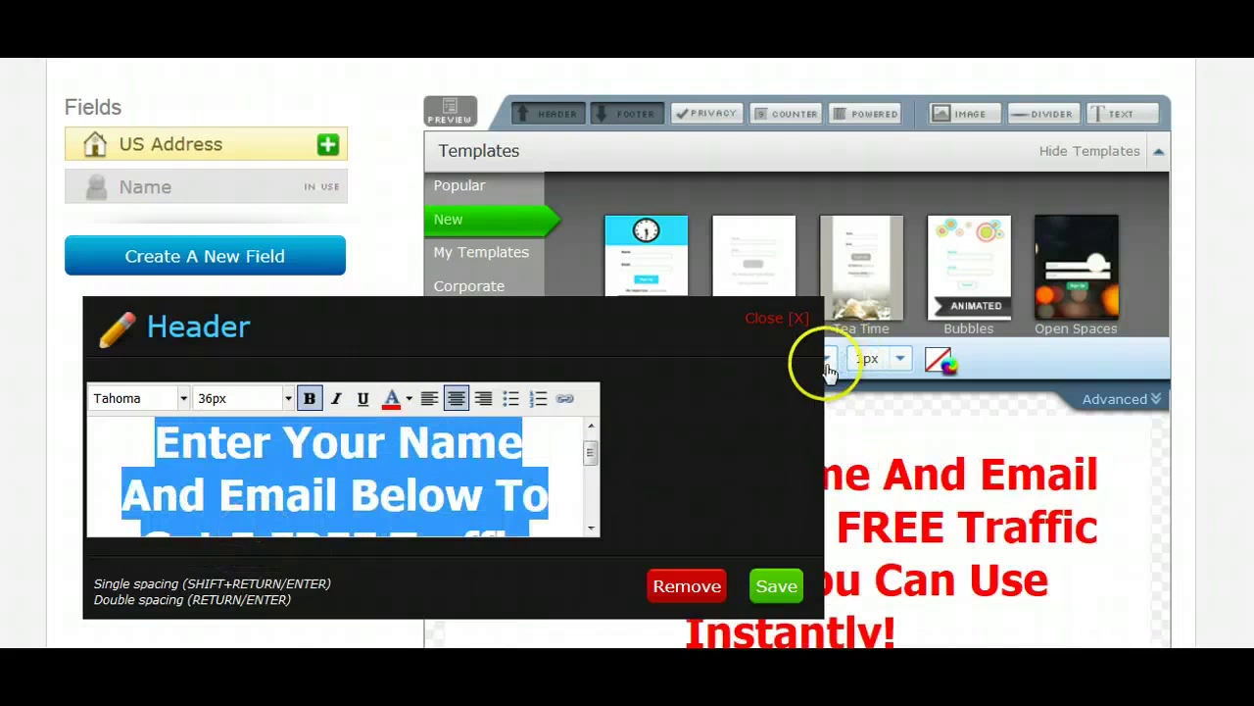
scroll(821, 364, "down", 3)
scroll(826, 364, "up", 2)
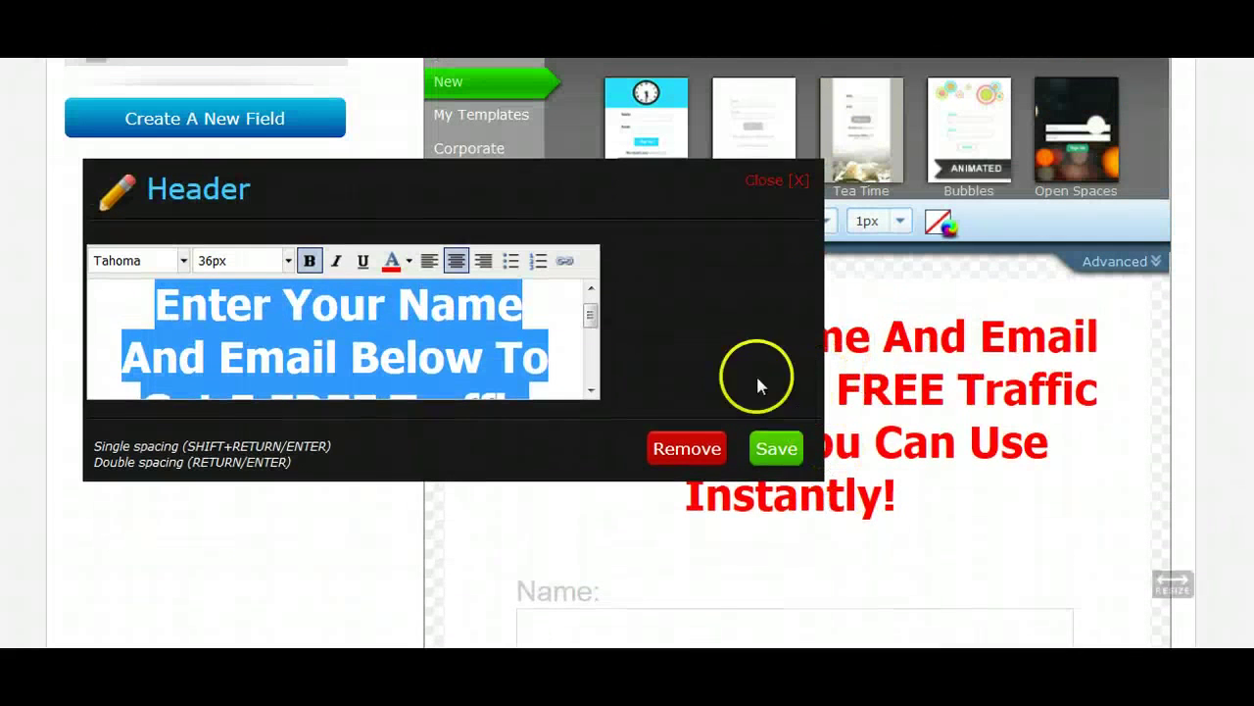
Try yellow on the words "5 FREE" in the header, and set their text color to blue.
left_click(571, 354)
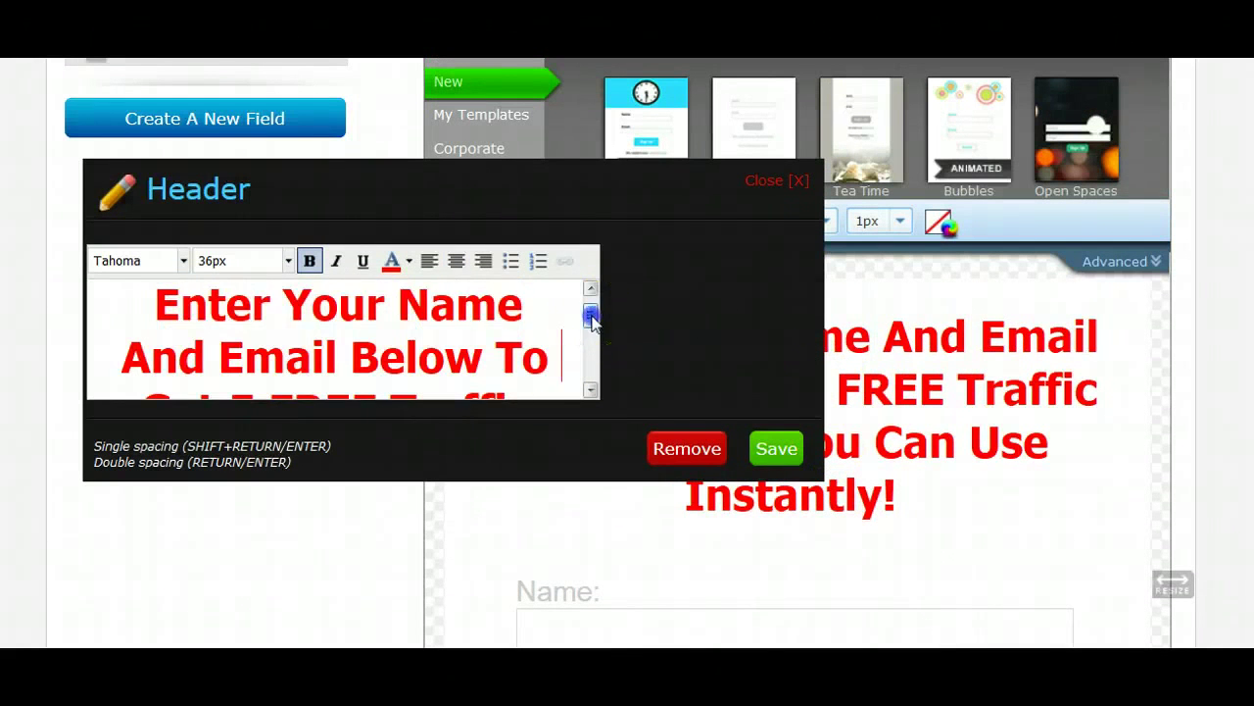
left_click_drag(588, 316, 595, 345)
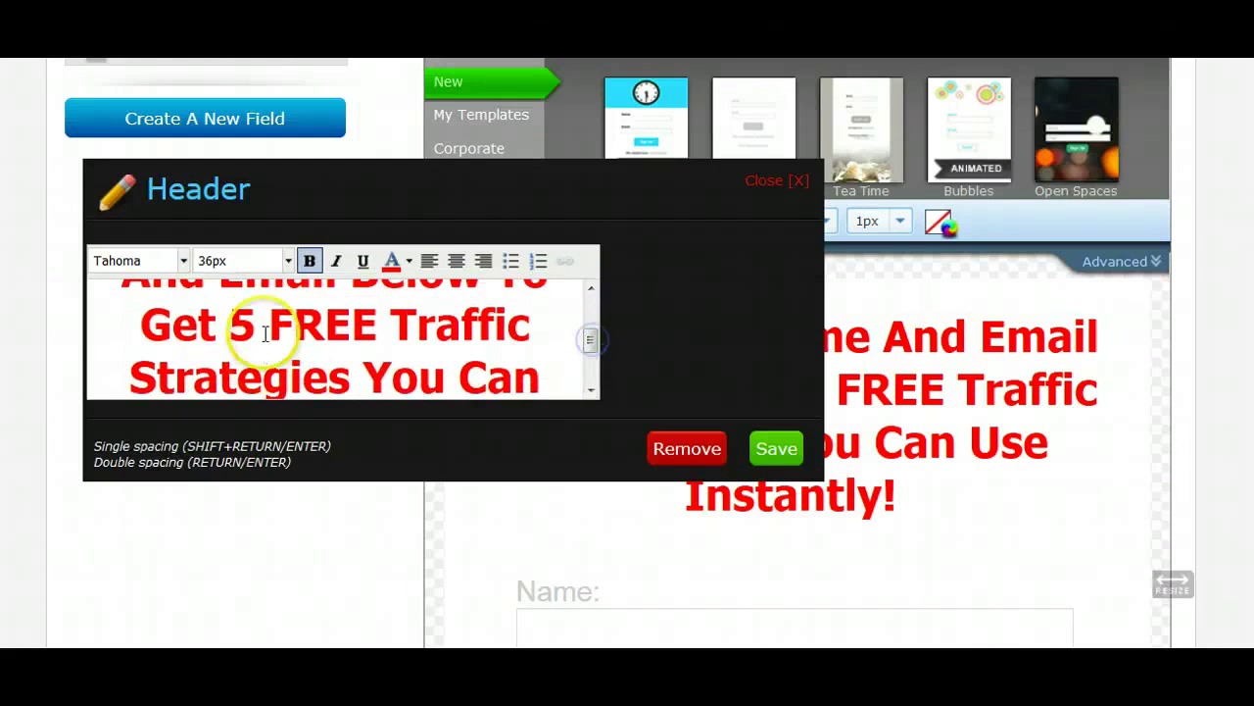
left_click_drag(231, 328, 361, 324)
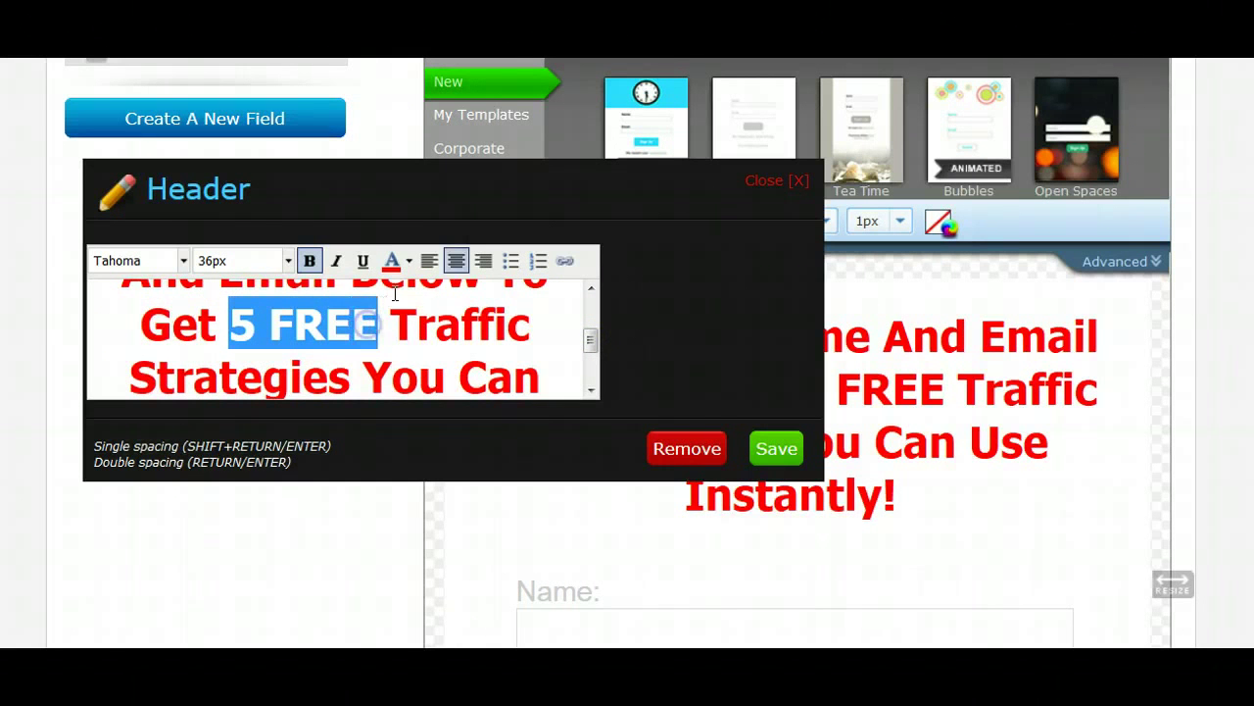
left_click(409, 260)
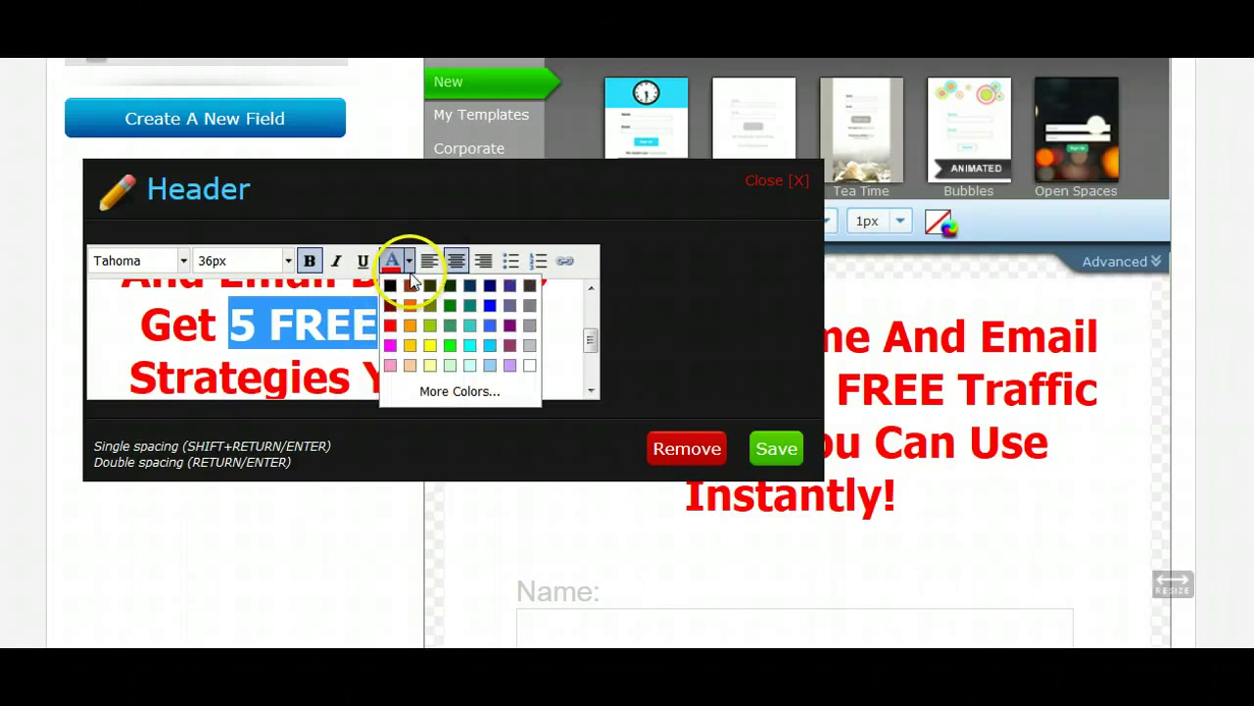
left_click(430, 345)
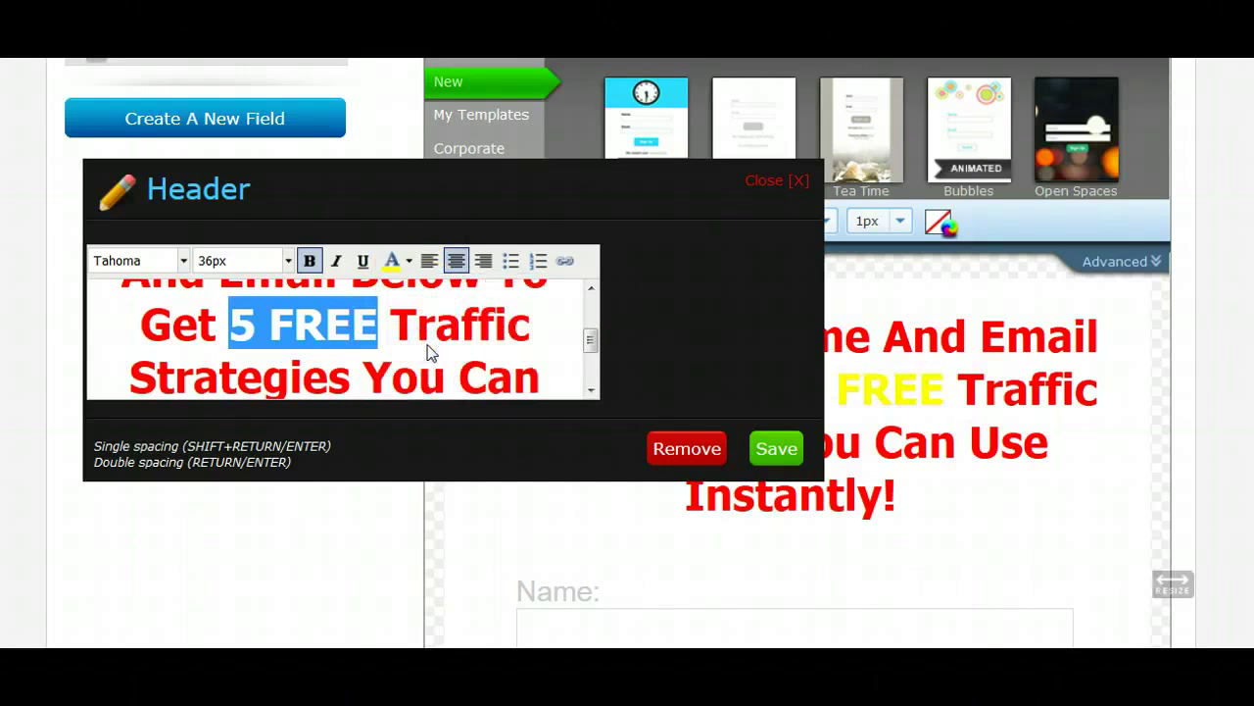
left_click(408, 261)
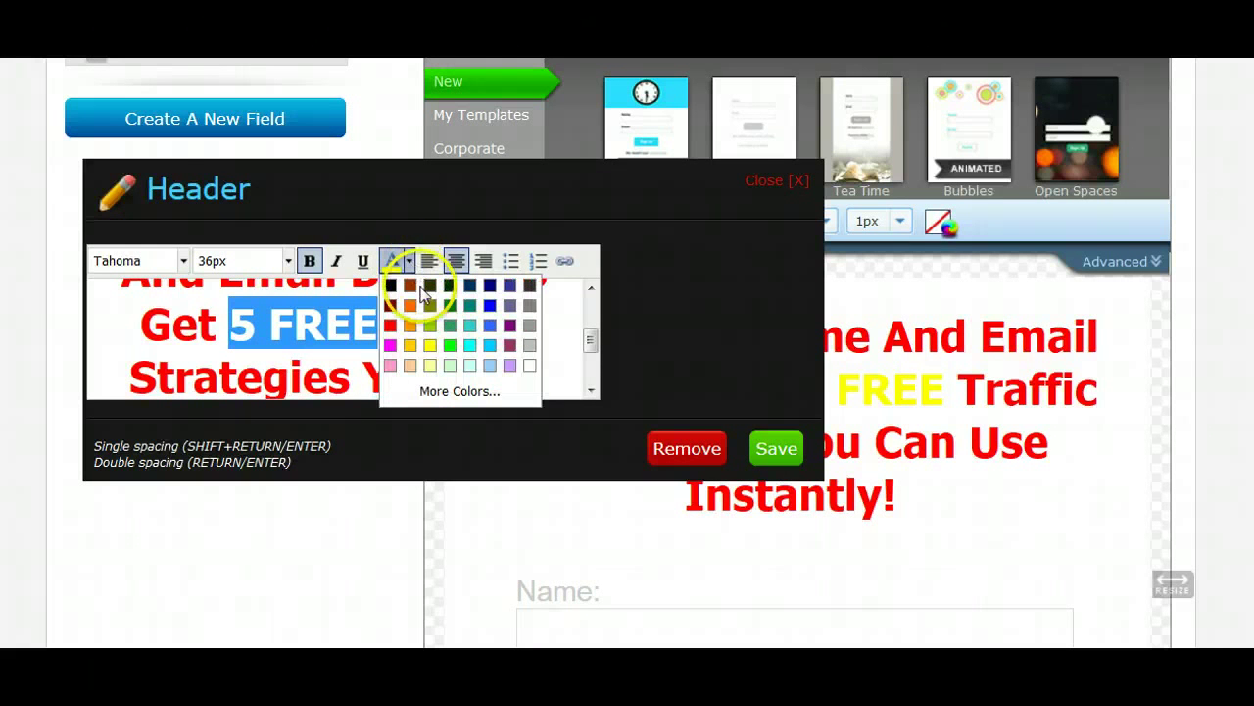
left_click(489, 304)
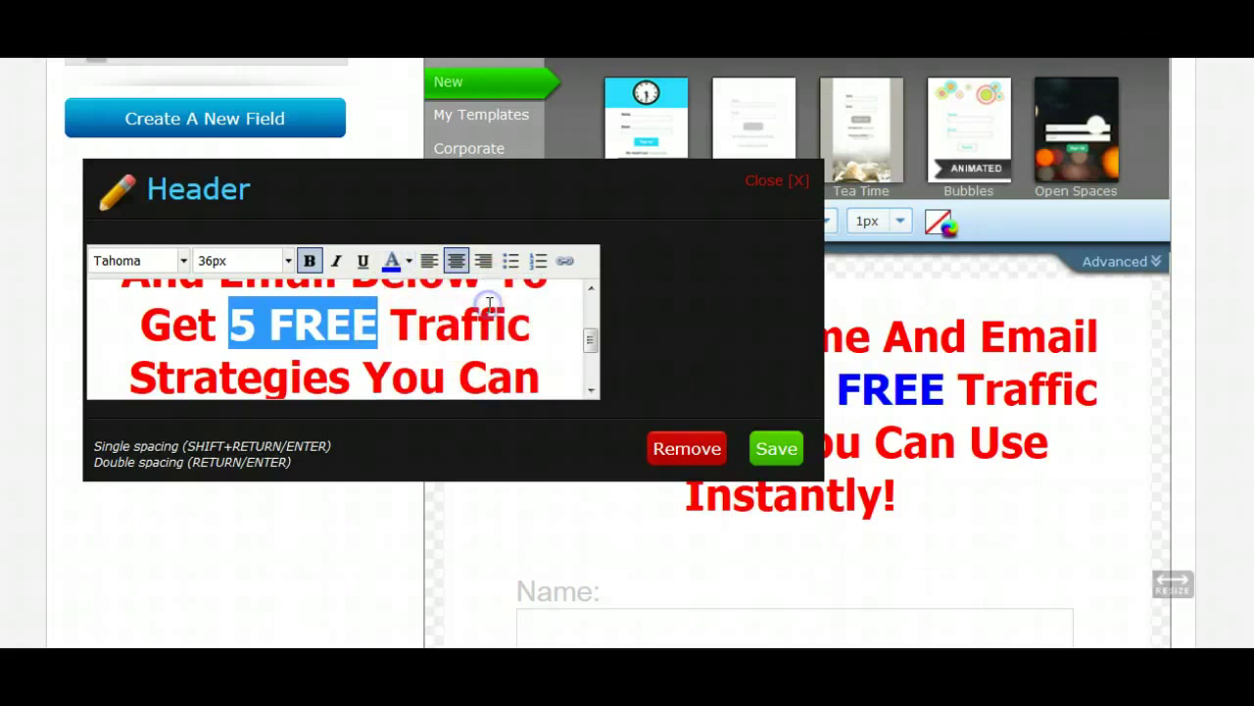
left_click(441, 338)
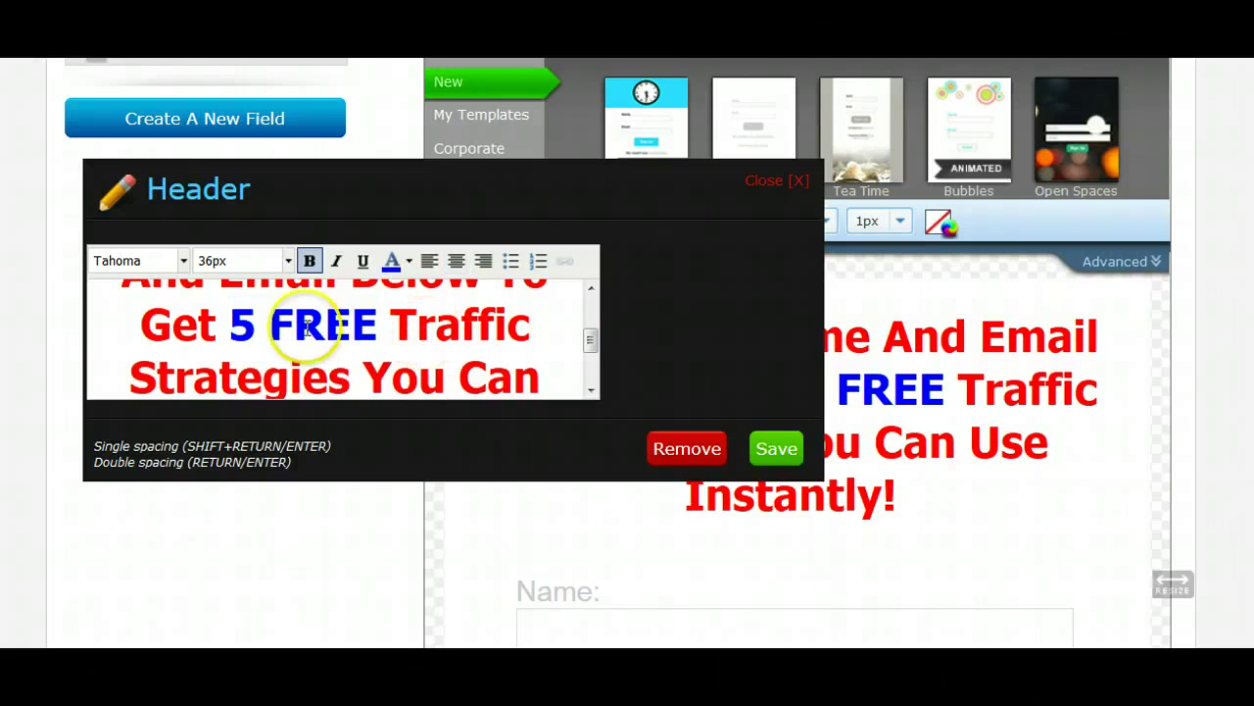
left_click(231, 326)
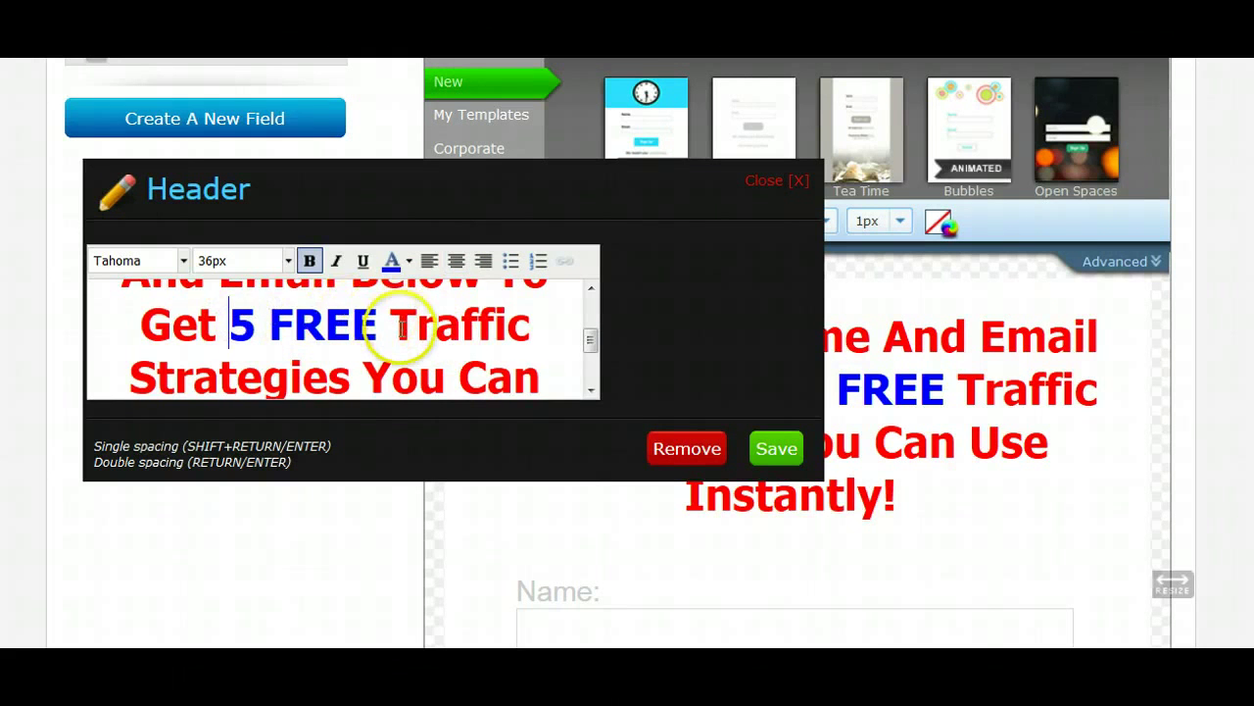
Replace the word "Instantly" at the end of the header text with "INSTANTLY" in capitals.
scroll(392, 324, "down", 4)
scroll(400, 328, "up", 3)
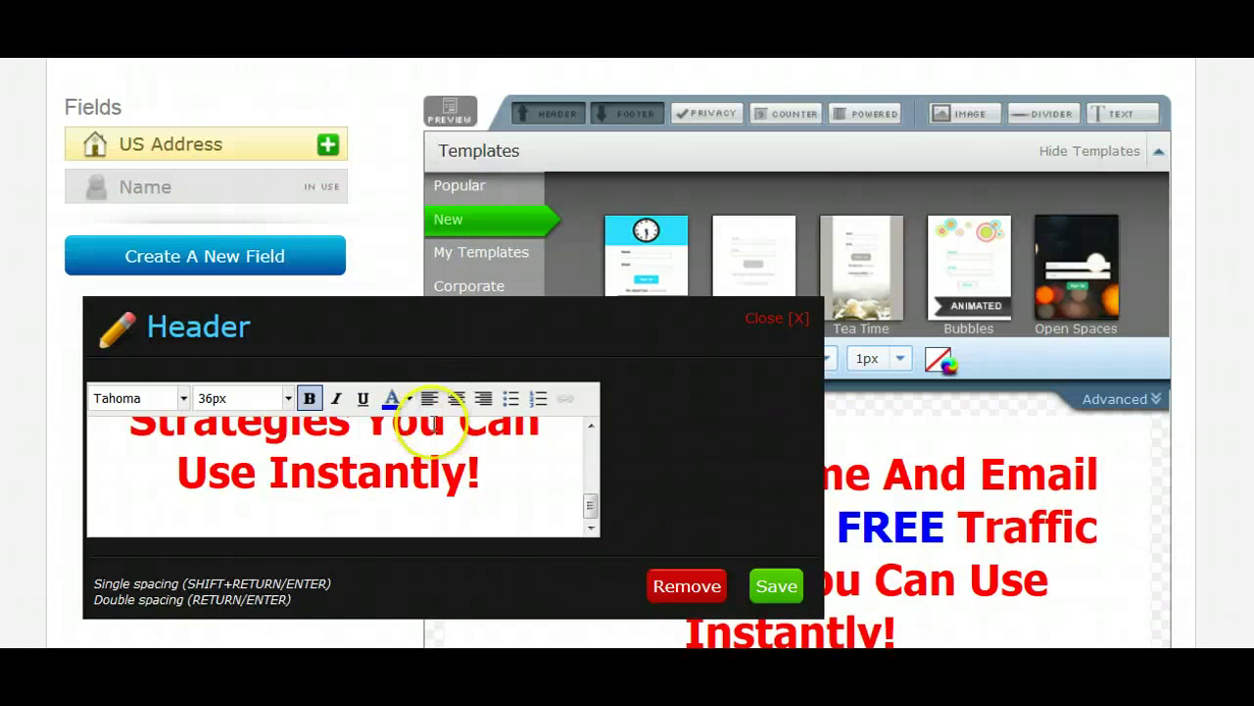
mouse_move(594, 487)
left_mouse_down()
mouse_move(588, 446)
mouse_move(592, 501)
left_mouse_up()
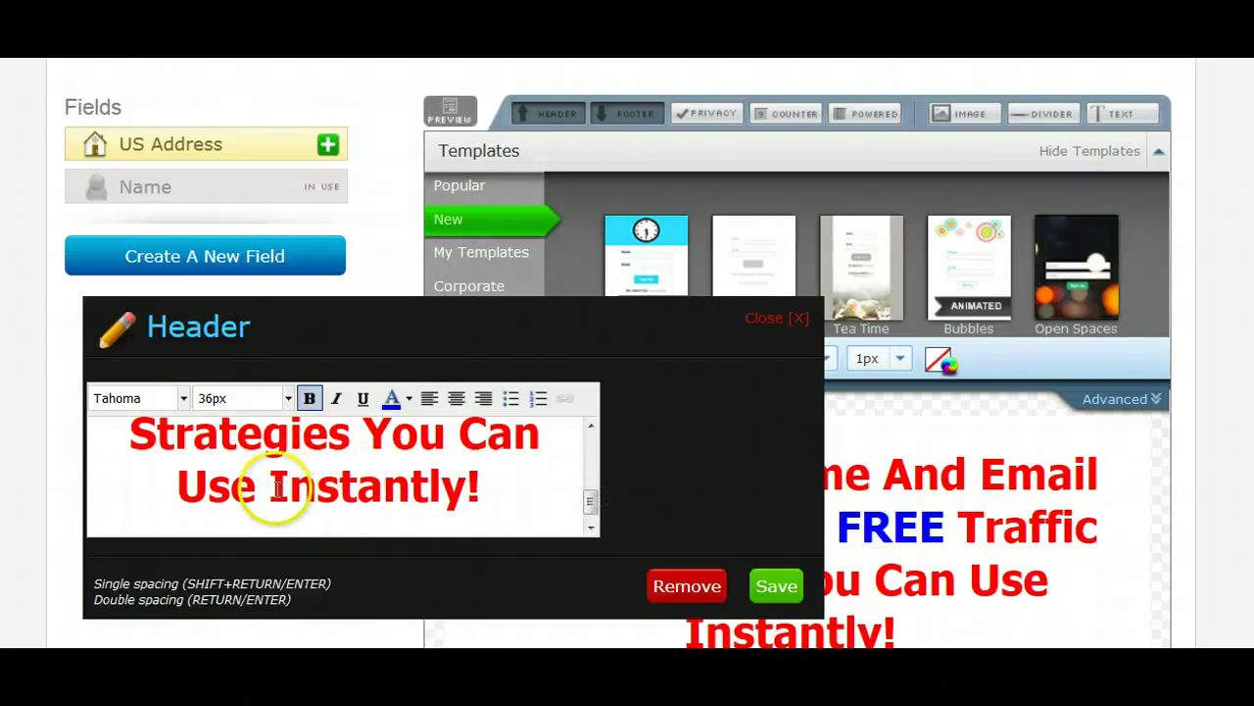
left_click_drag(271, 486, 459, 494)
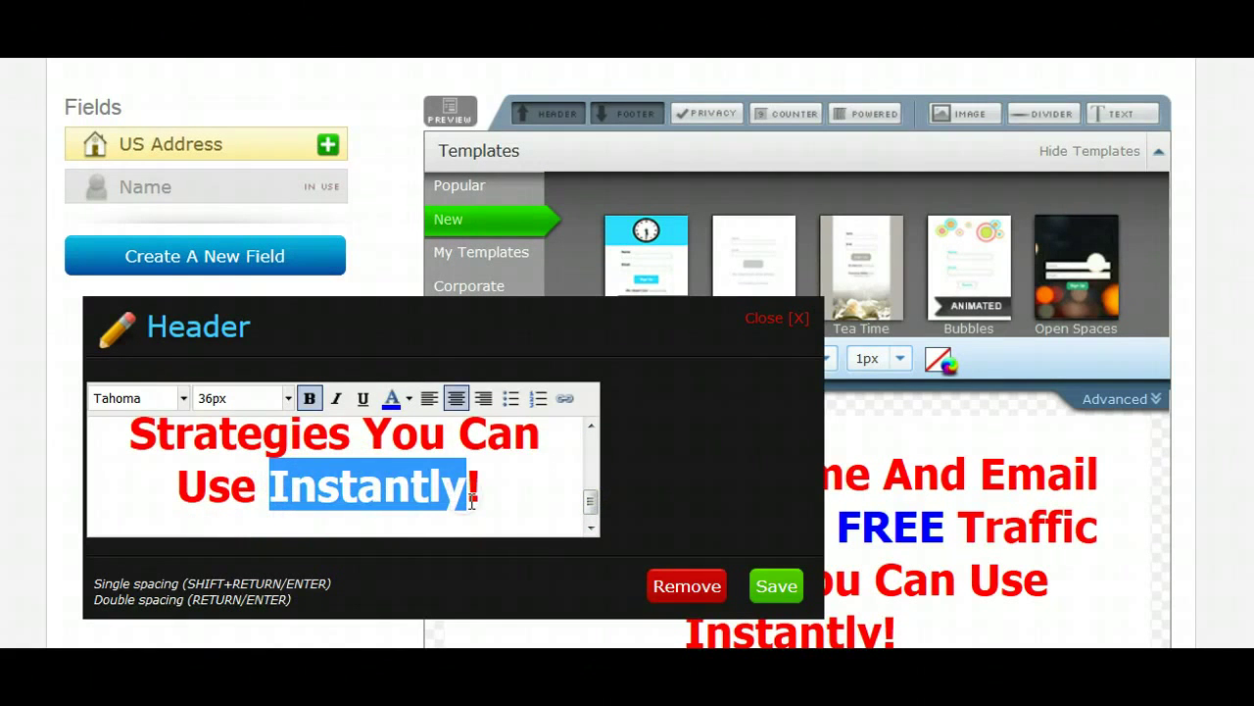
type("INSTANTLY!")
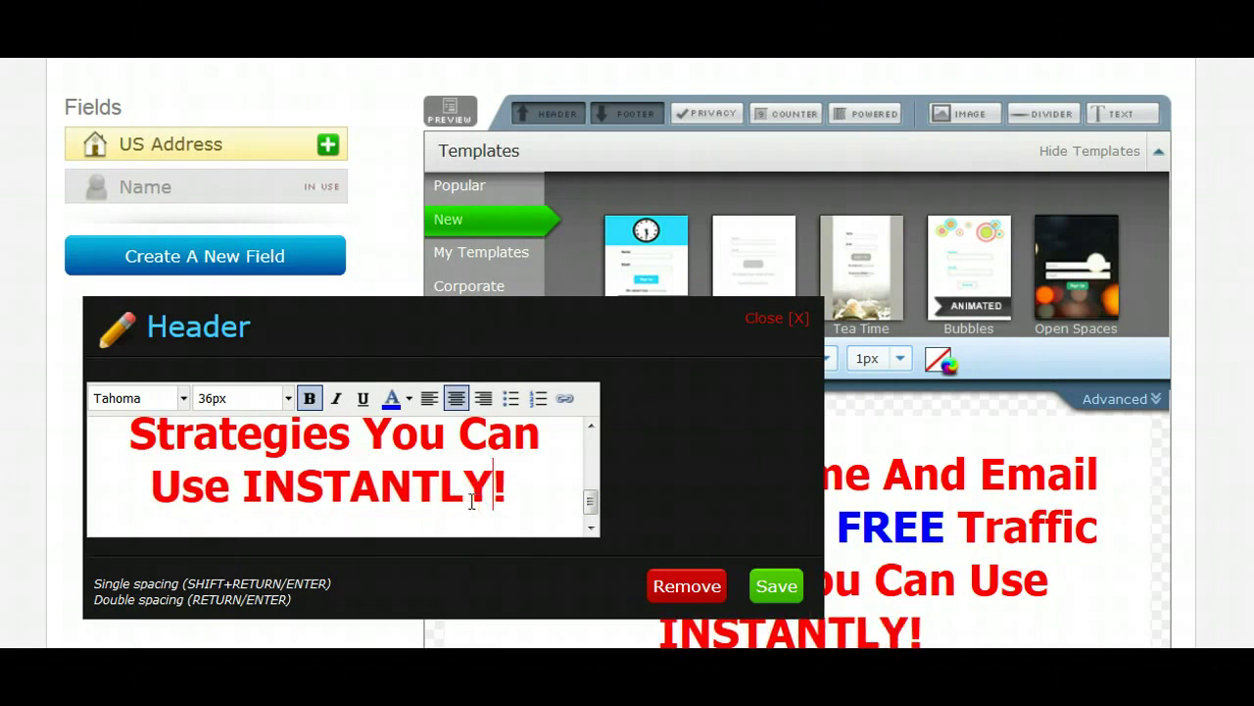
Try italics on the word "INSTANTLY" in the header text.
left_click_drag(243, 484, 494, 484)
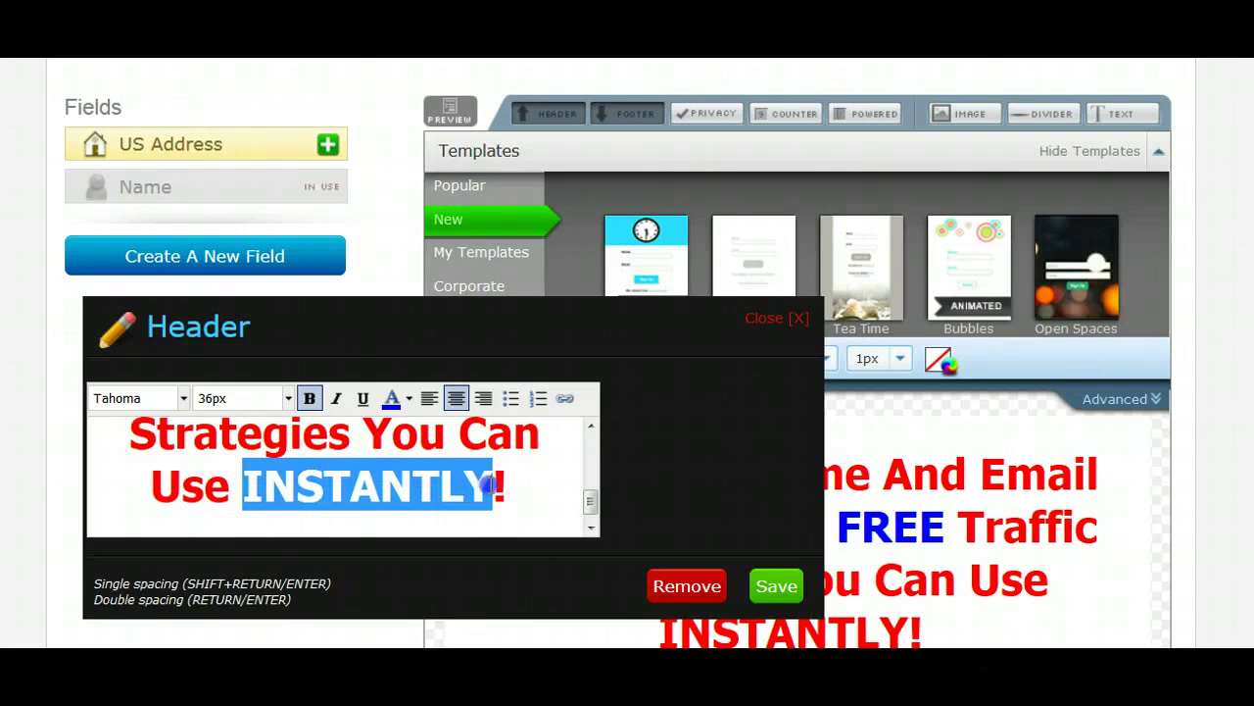
left_click(336, 398)
left_click(339, 402)
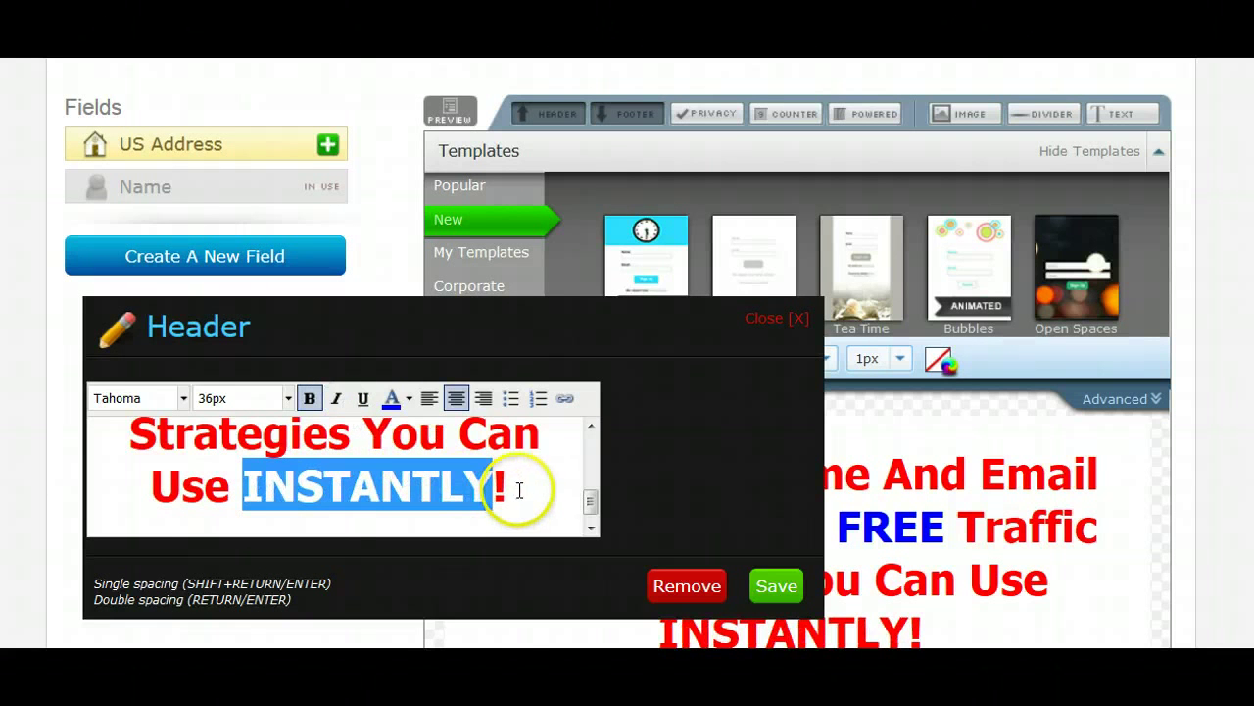
Save the edited header and check it above the form's Name and Email fields.
scroll(628, 353, "down", 1)
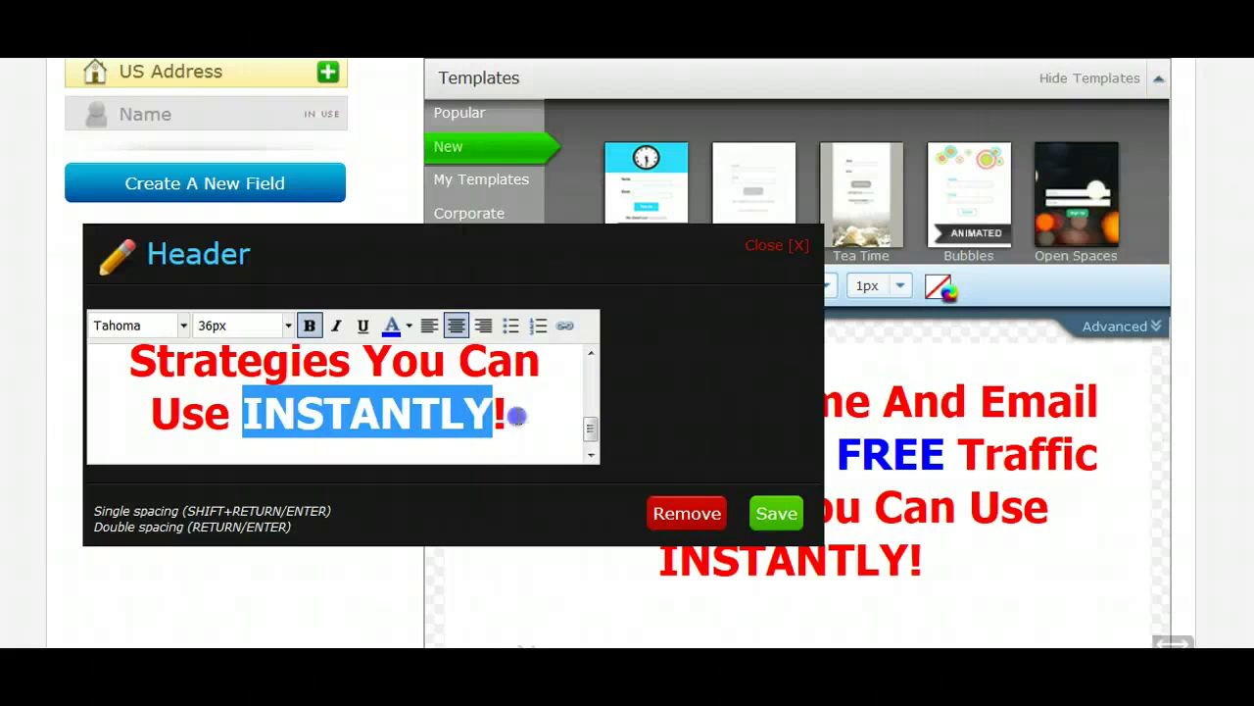
left_click(516, 416)
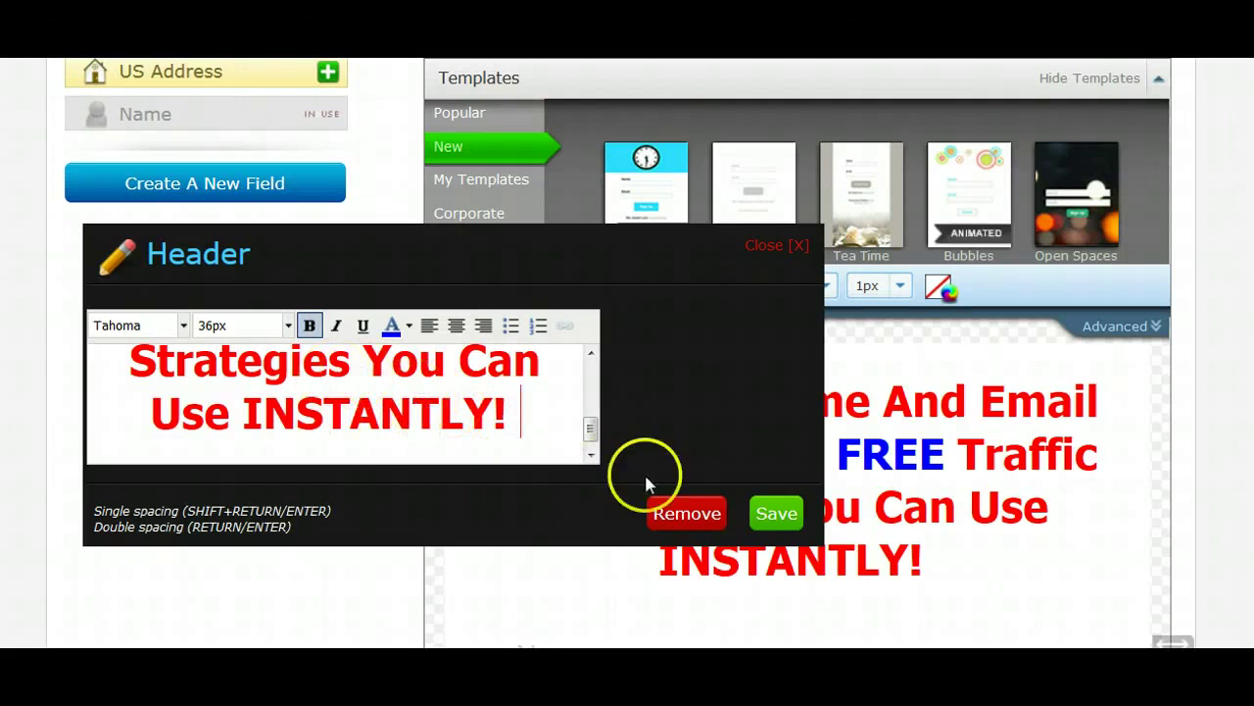
left_click(776, 512)
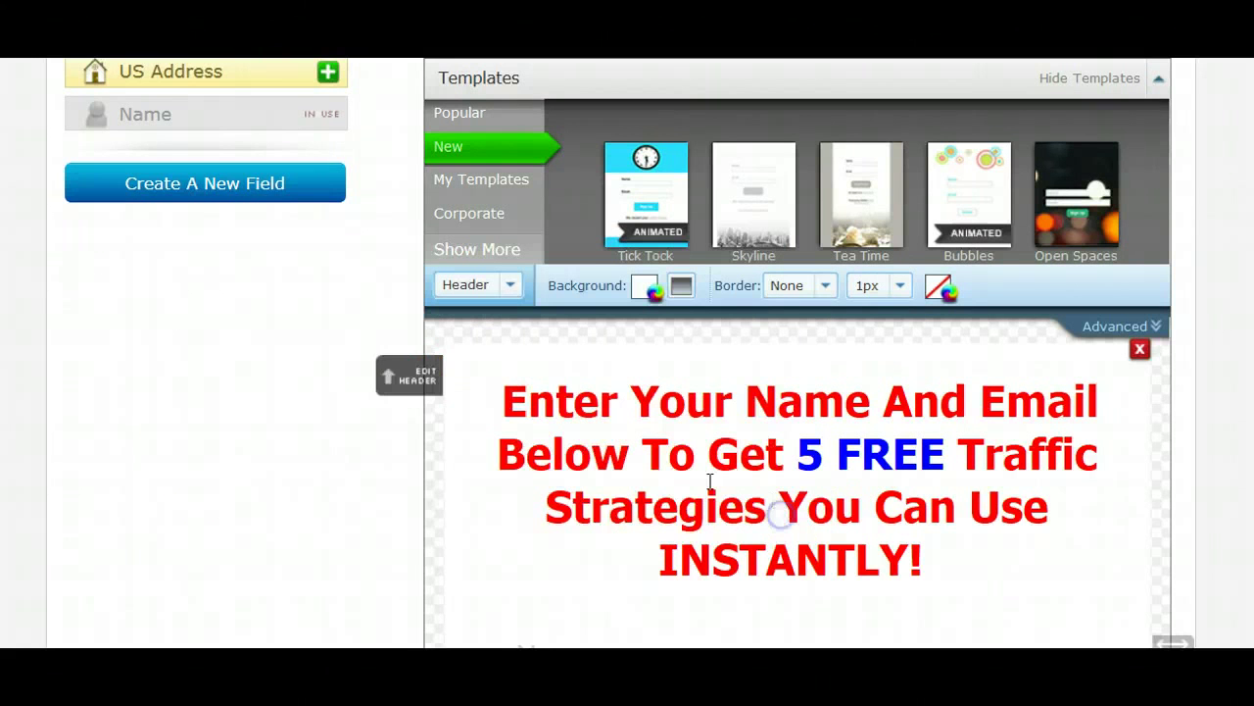
scroll(362, 442, "down", 3)
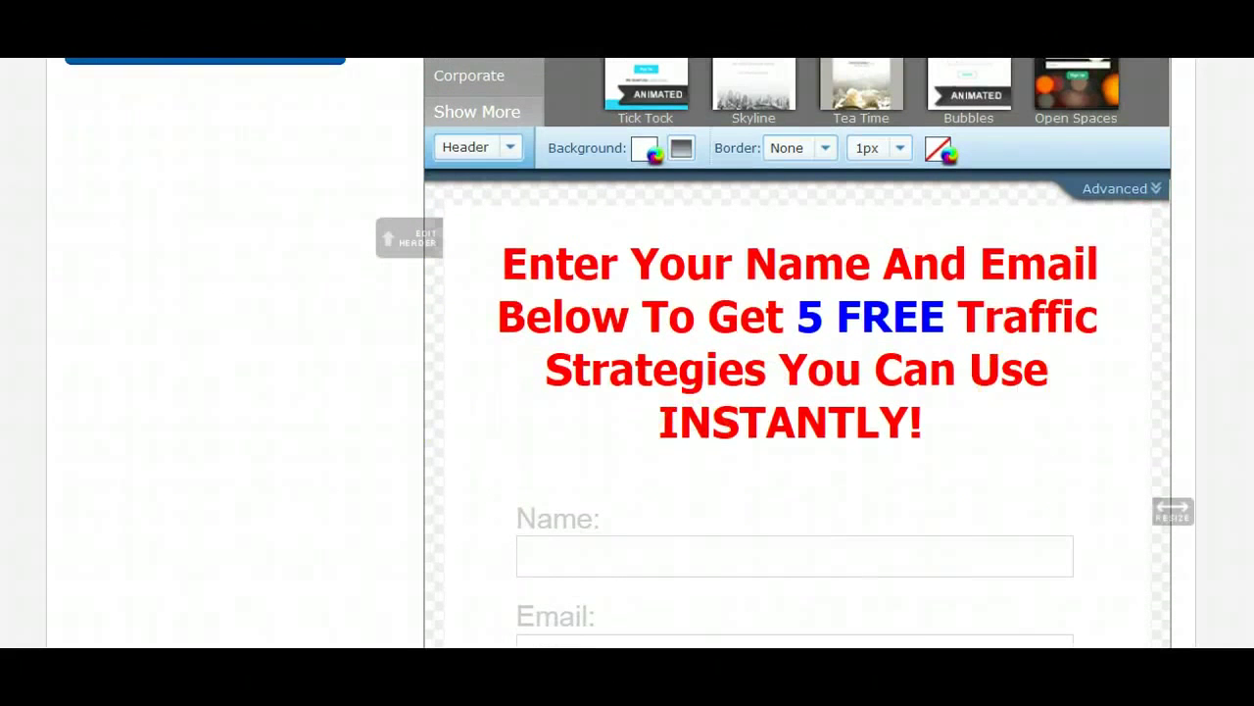
scroll(362, 442, "down", 1)
scroll(362, 442, "down", 2)
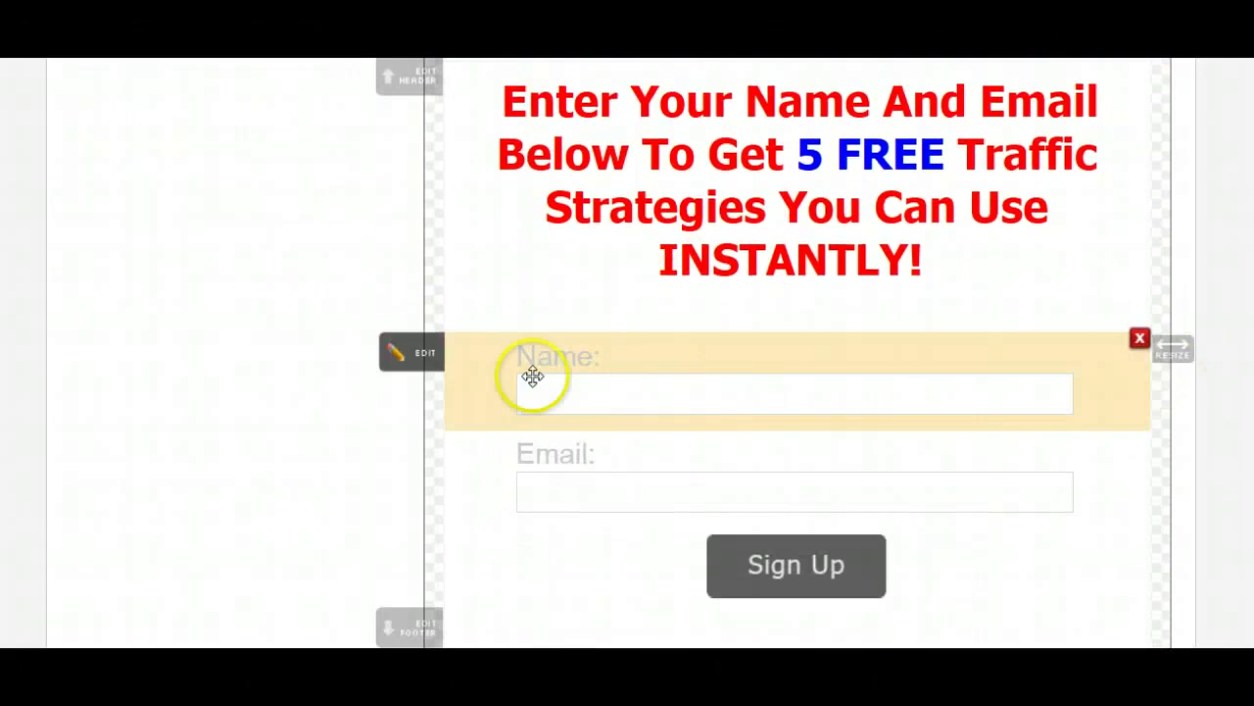
scroll(545, 461, "up", 2)
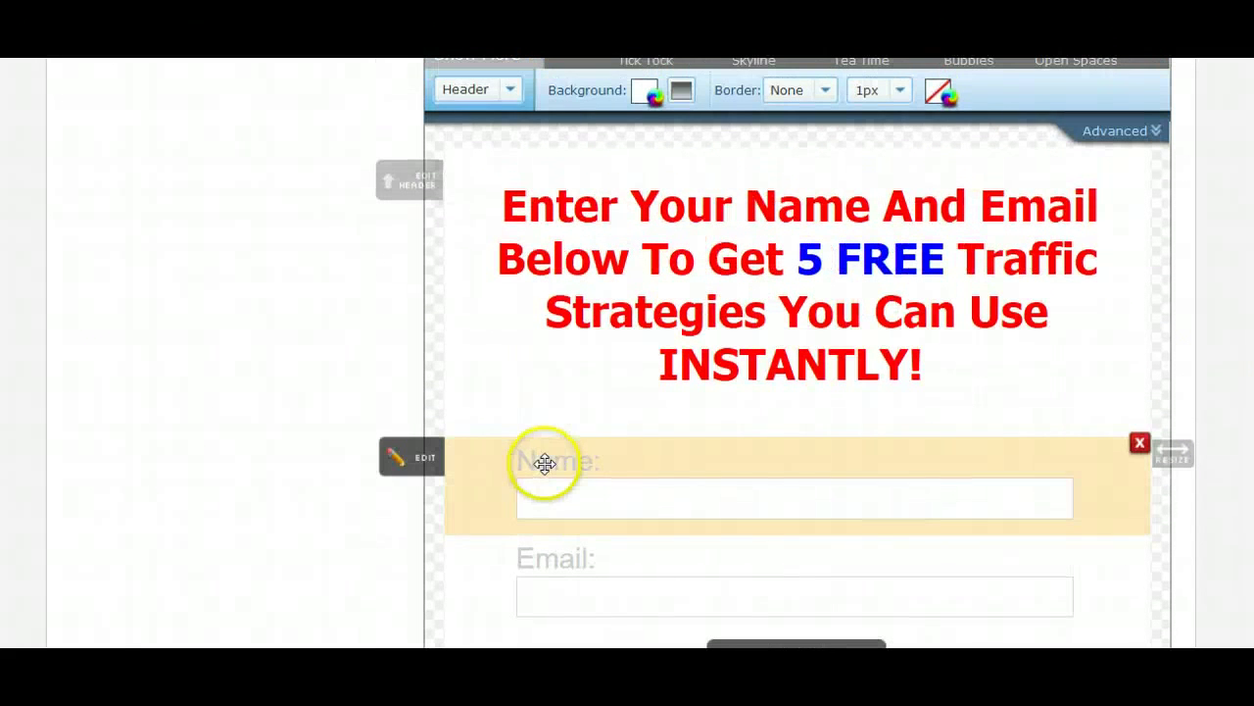
Examine the Name field's settings and the style options for the form's labels and inputs.
left_click(565, 462)
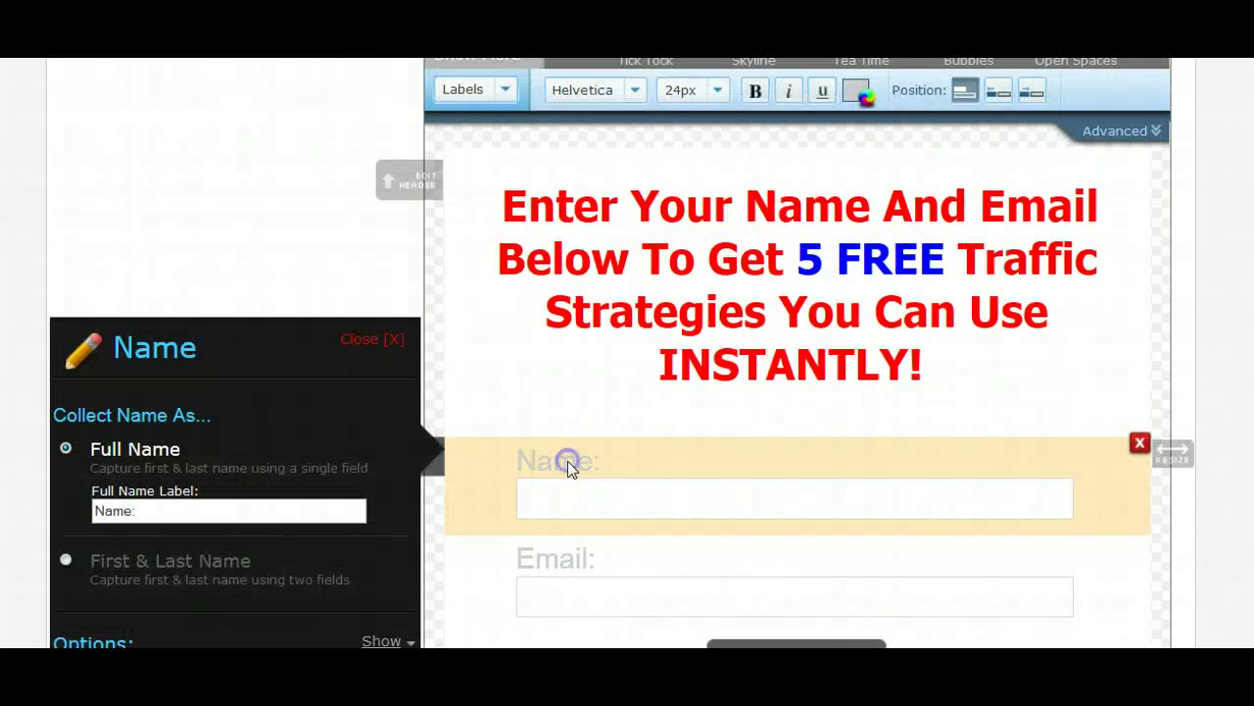
left_click(328, 256)
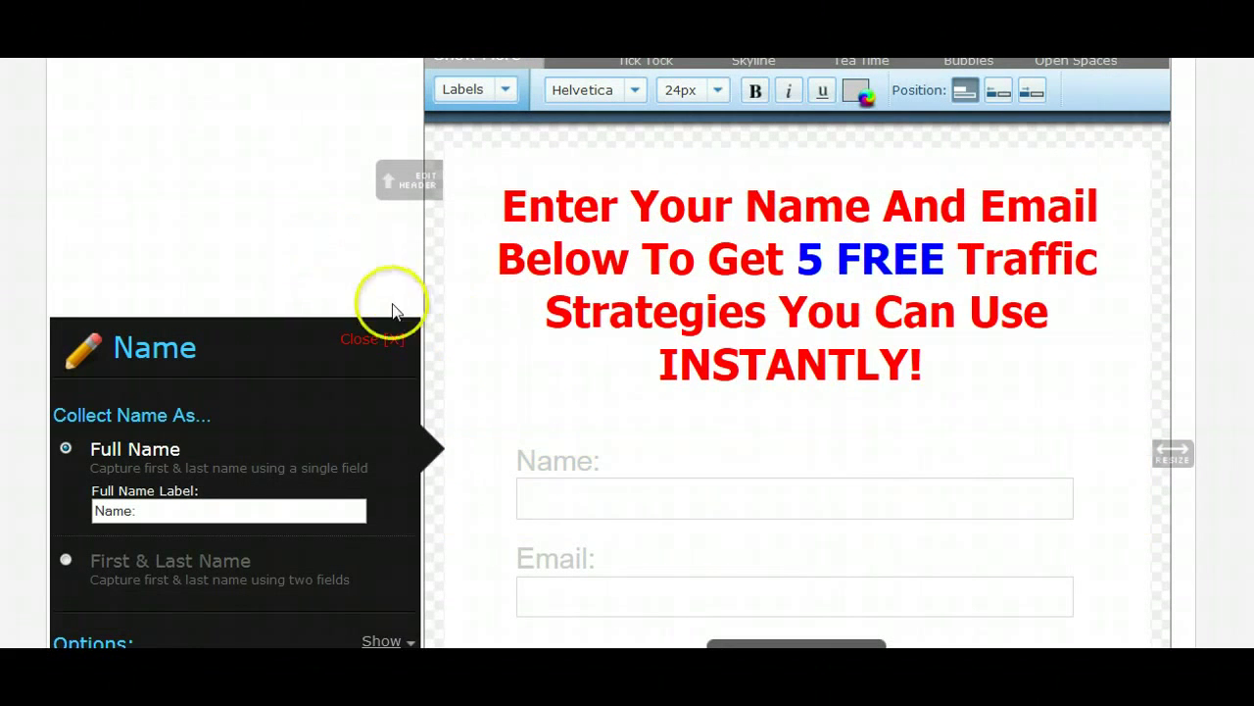
left_click(388, 339)
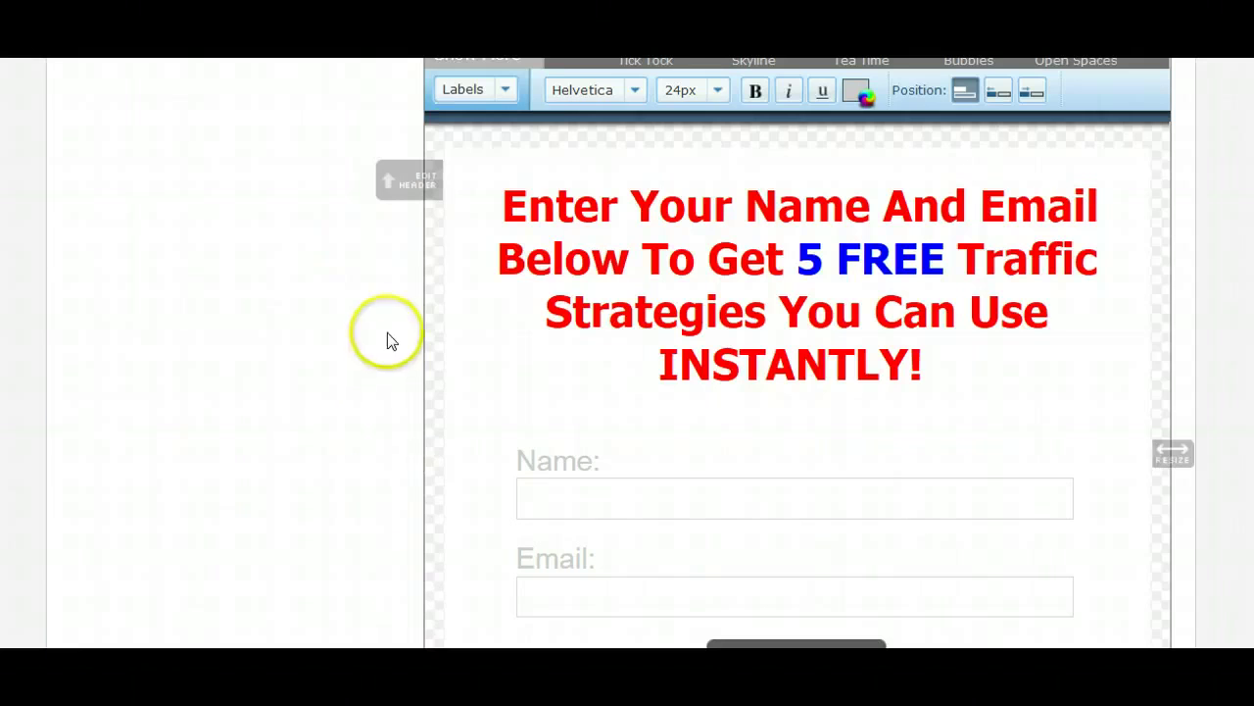
left_click(502, 90)
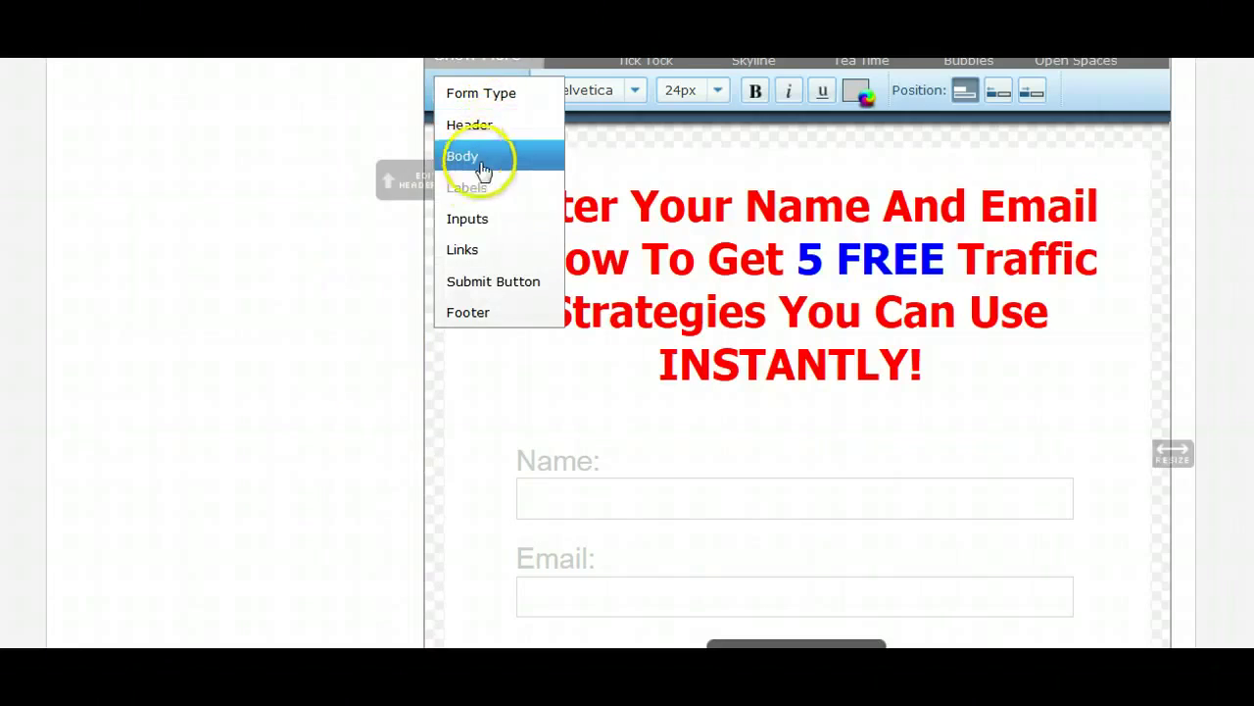
left_click(473, 225)
mouse_move(562, 460)
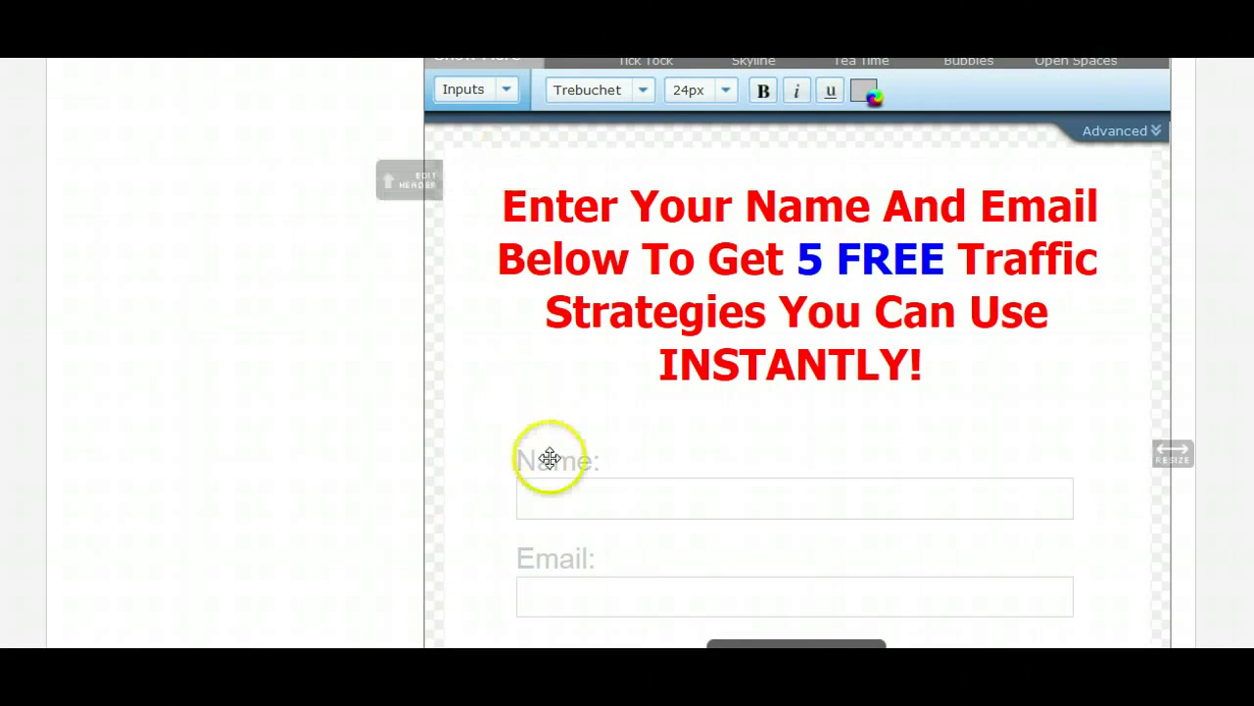
left_click(550, 461)
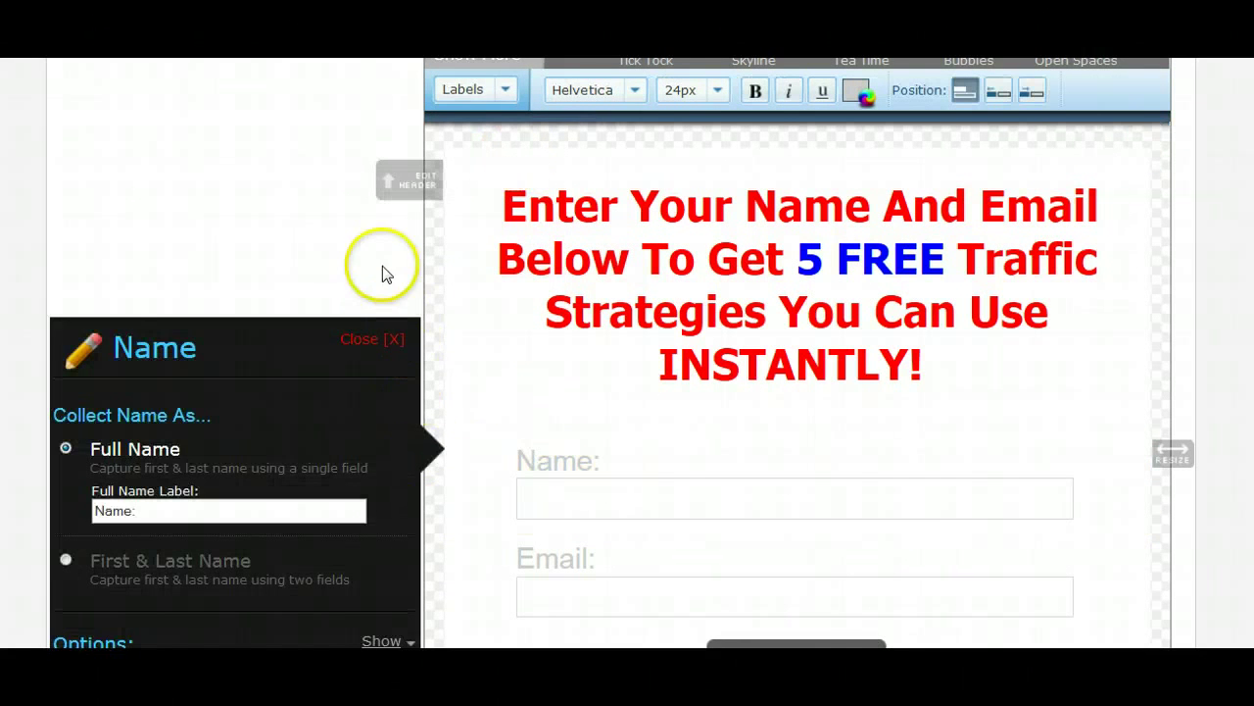
left_click(393, 338)
Look through the form elements that can be styled, and open the settings of the Sign Up button.
left_click(504, 91)
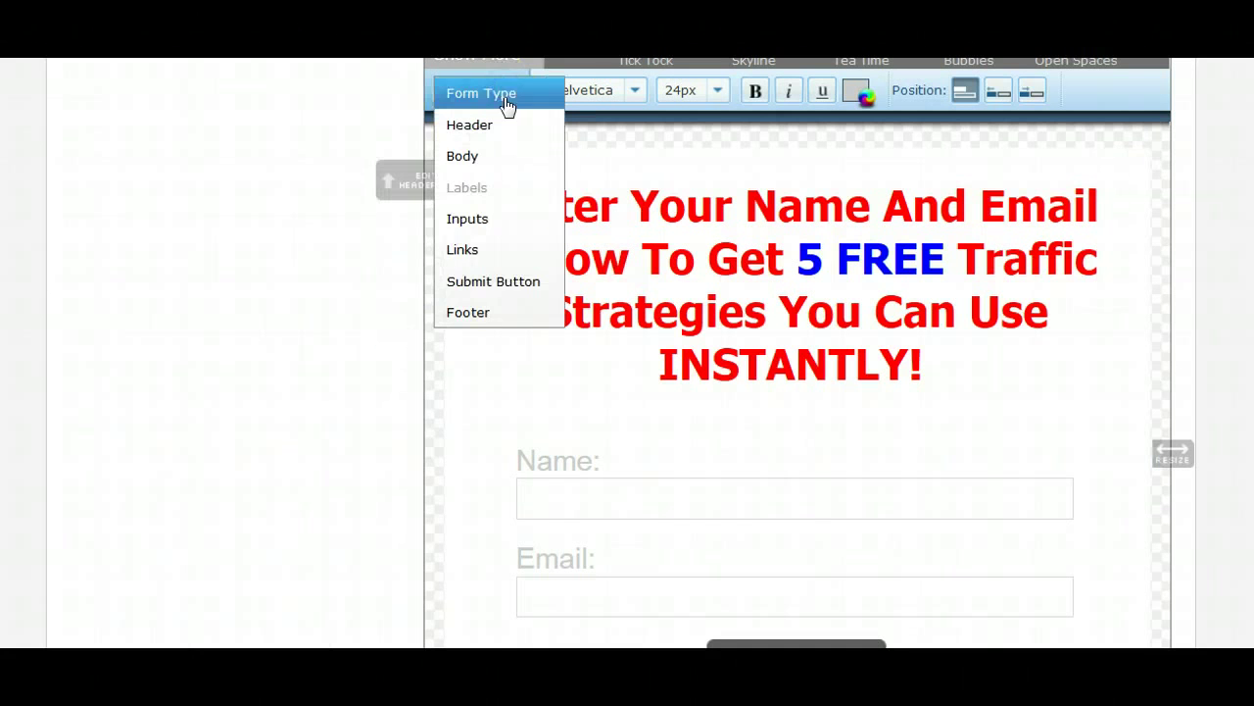
left_click_drag(507, 104, 471, 290)
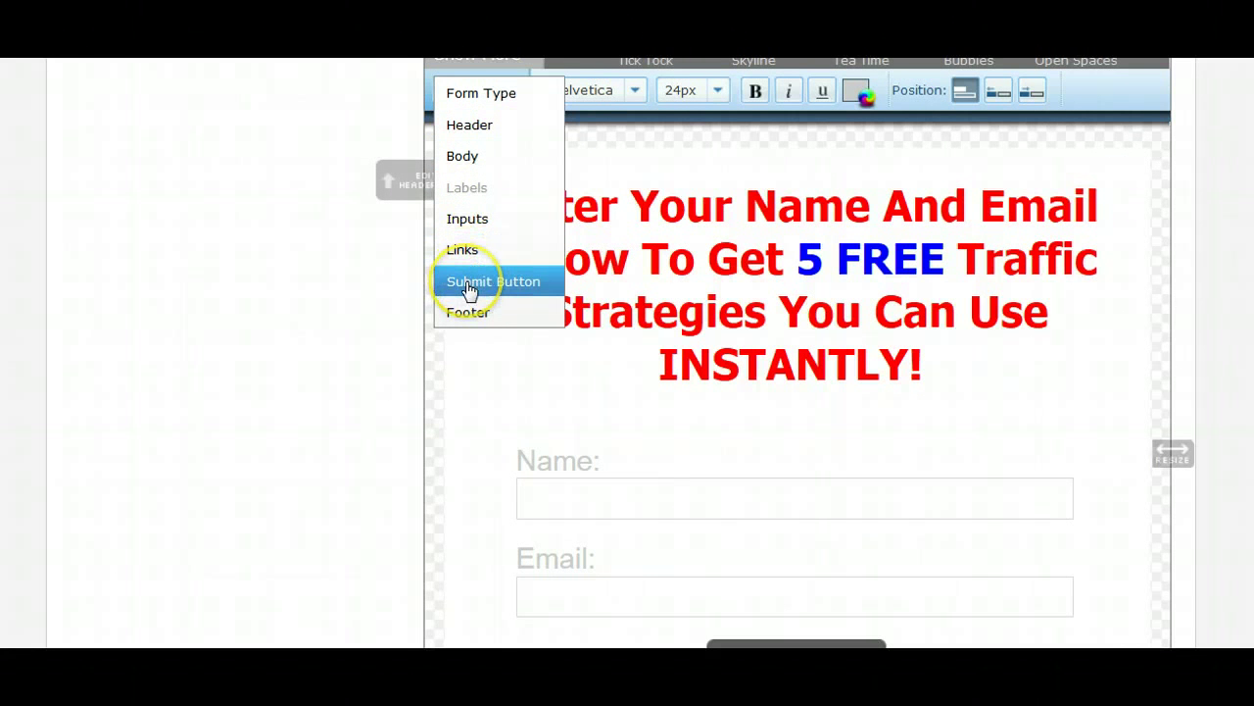
left_click(469, 283)
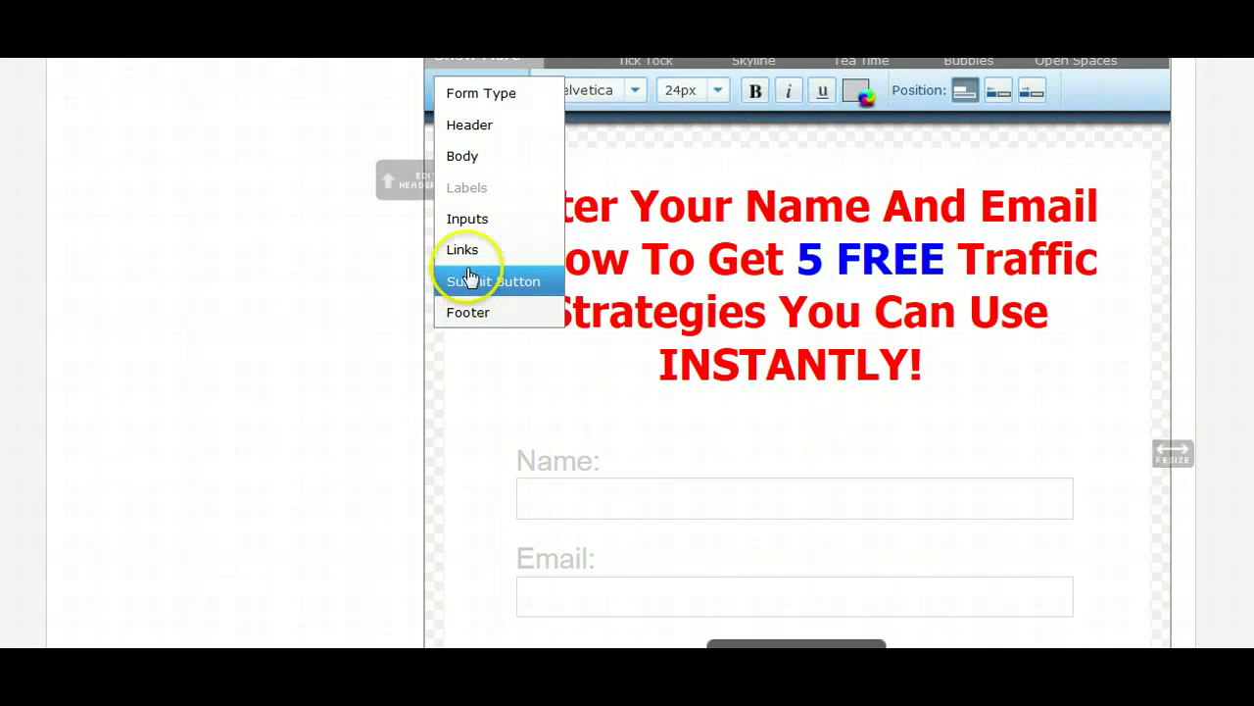
scroll(274, 302, "down", 3)
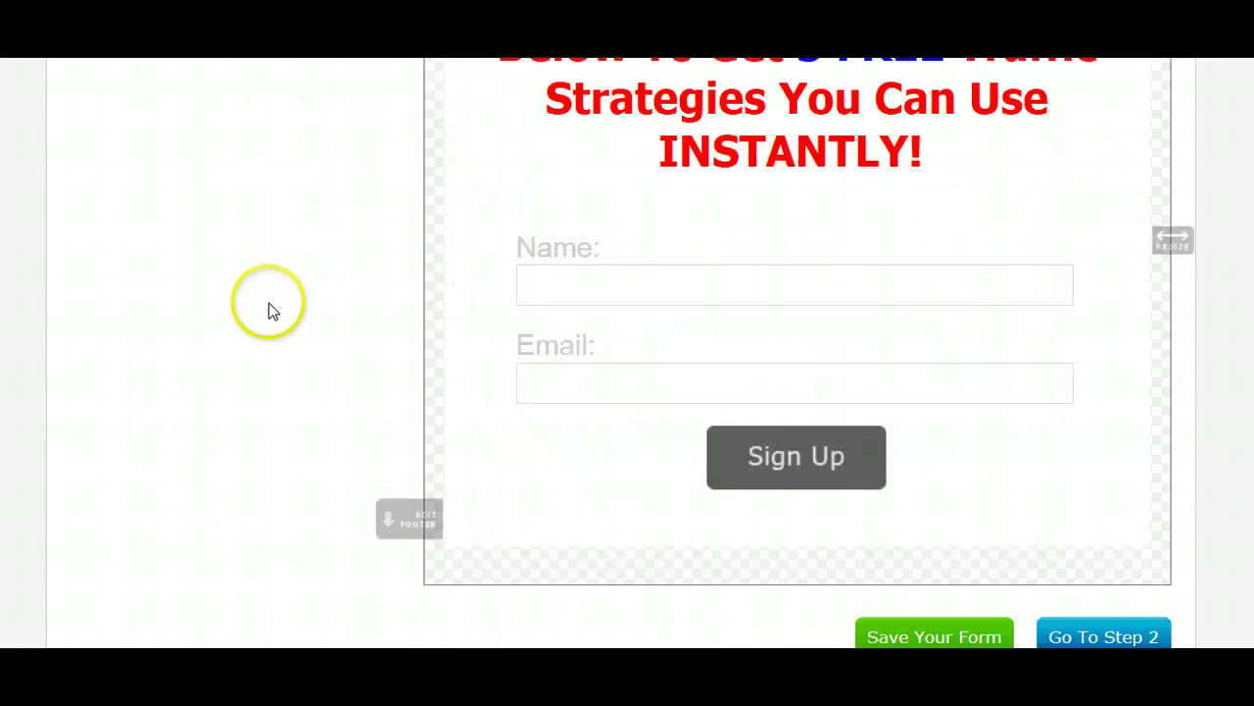
left_click(751, 397)
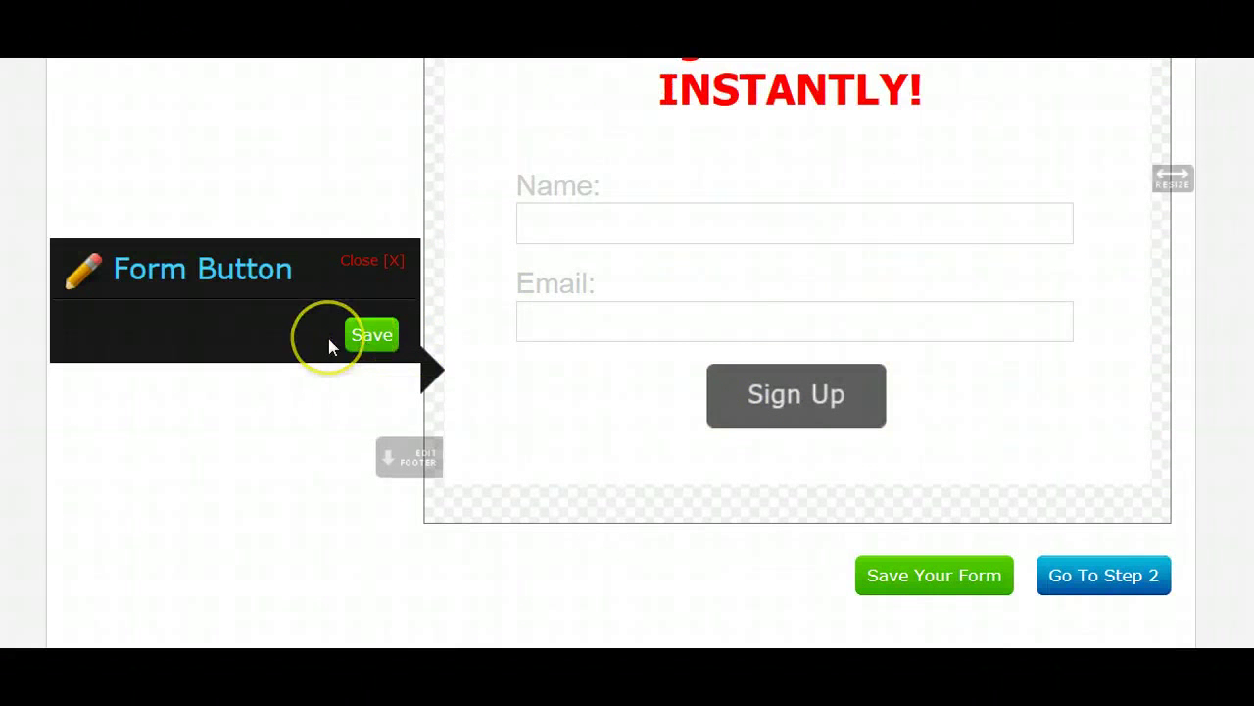
Save and close the Sign Up button's settings, recheck its available options, and look over the form's header and fields.
left_click(377, 342)
left_click(394, 261)
scroll(395, 294, "up", 4)
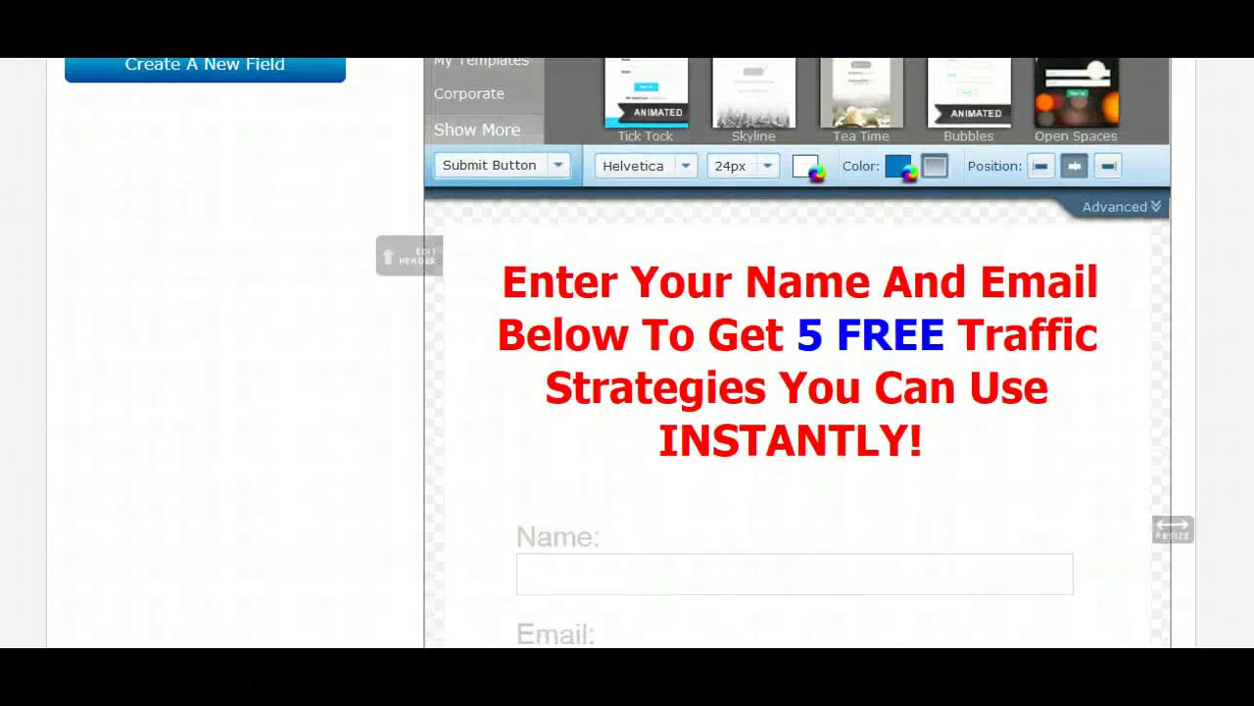
scroll(779, 449, "down", 5)
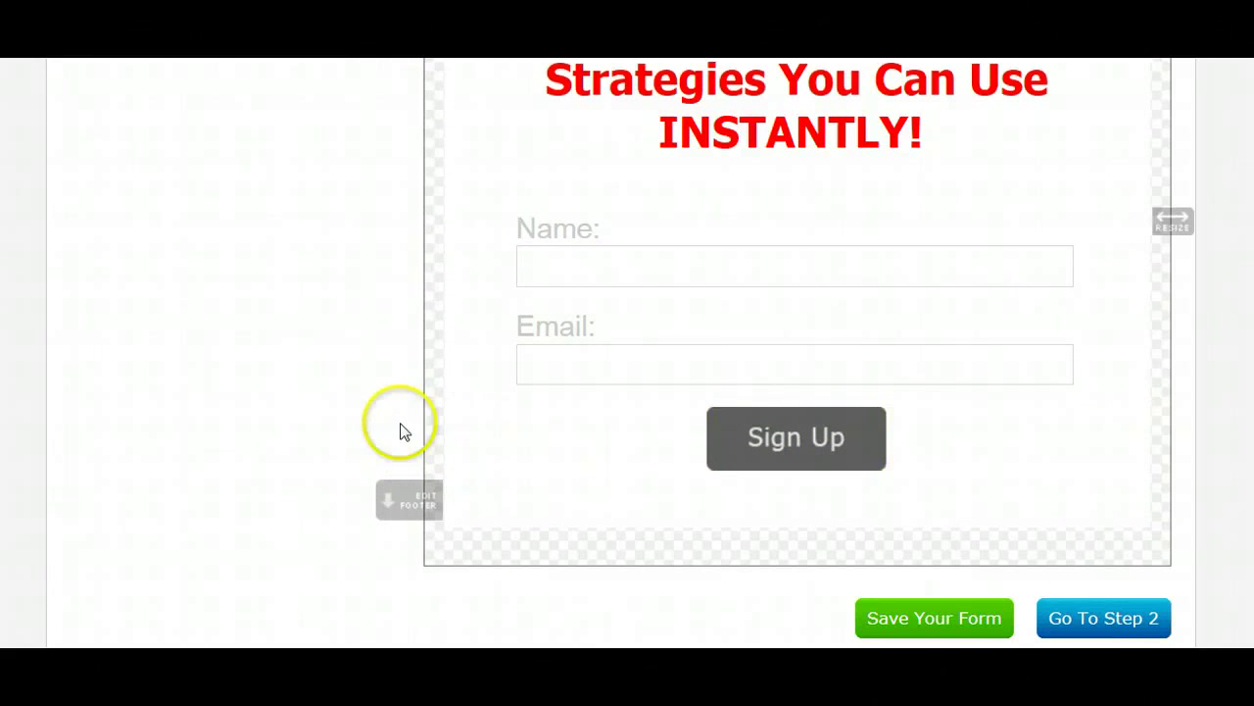
mouse_move(692, 442)
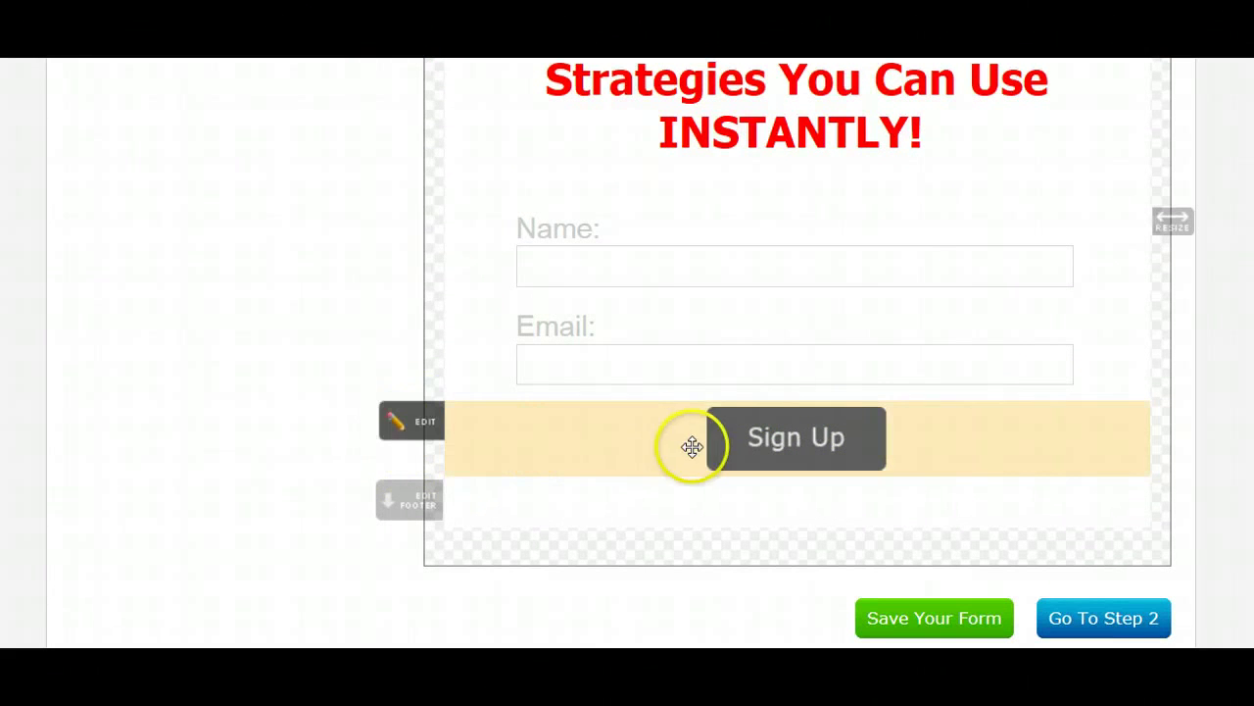
left_click(419, 424)
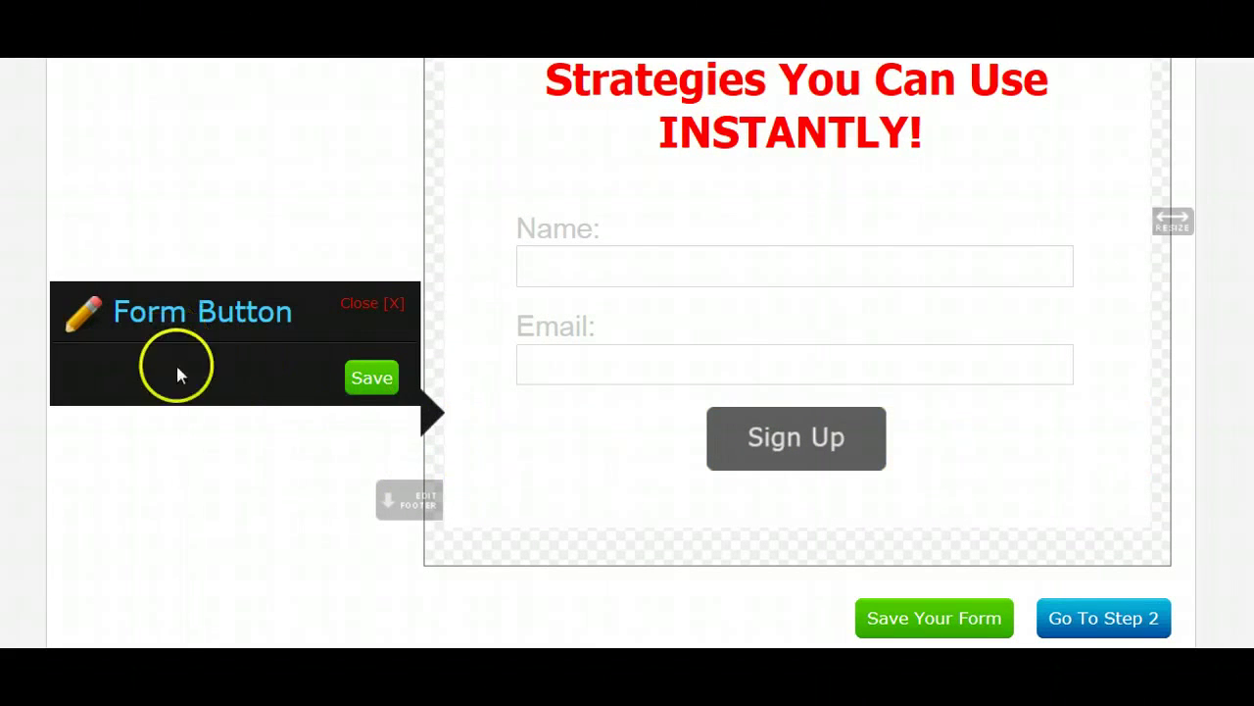
left_click(391, 310)
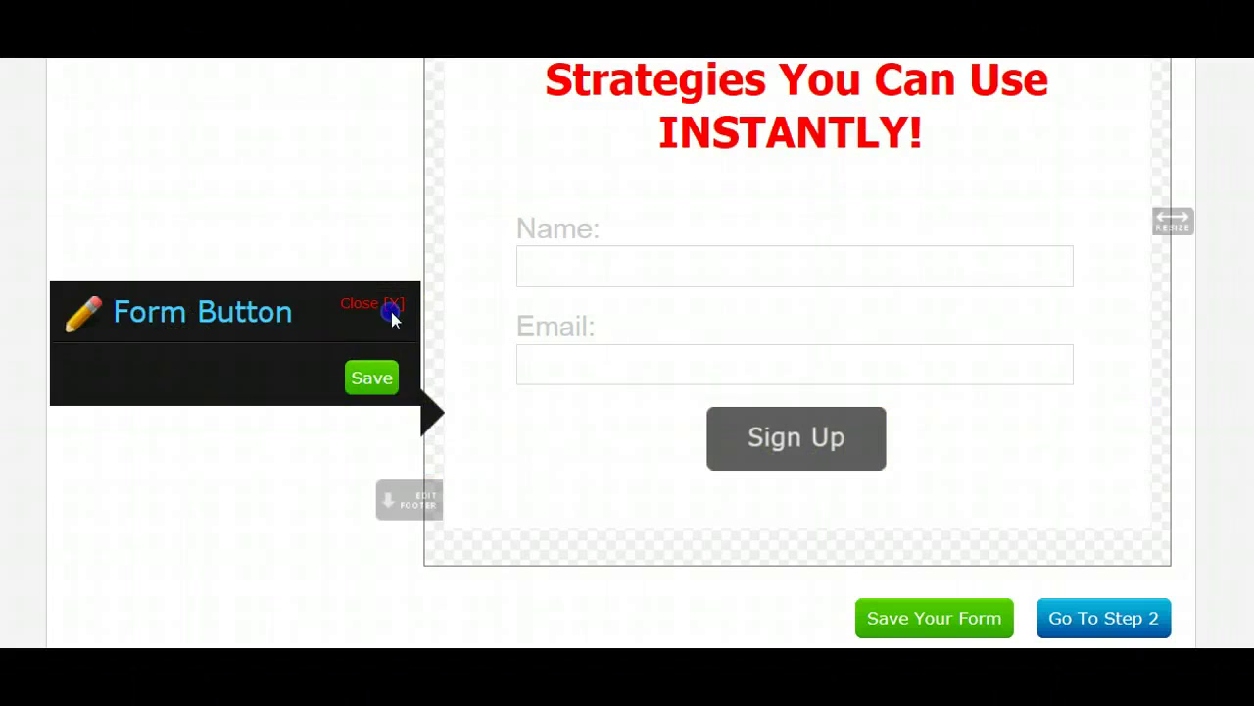
scroll(627, 353, "down", 2)
scroll(627, 353, "up", 3)
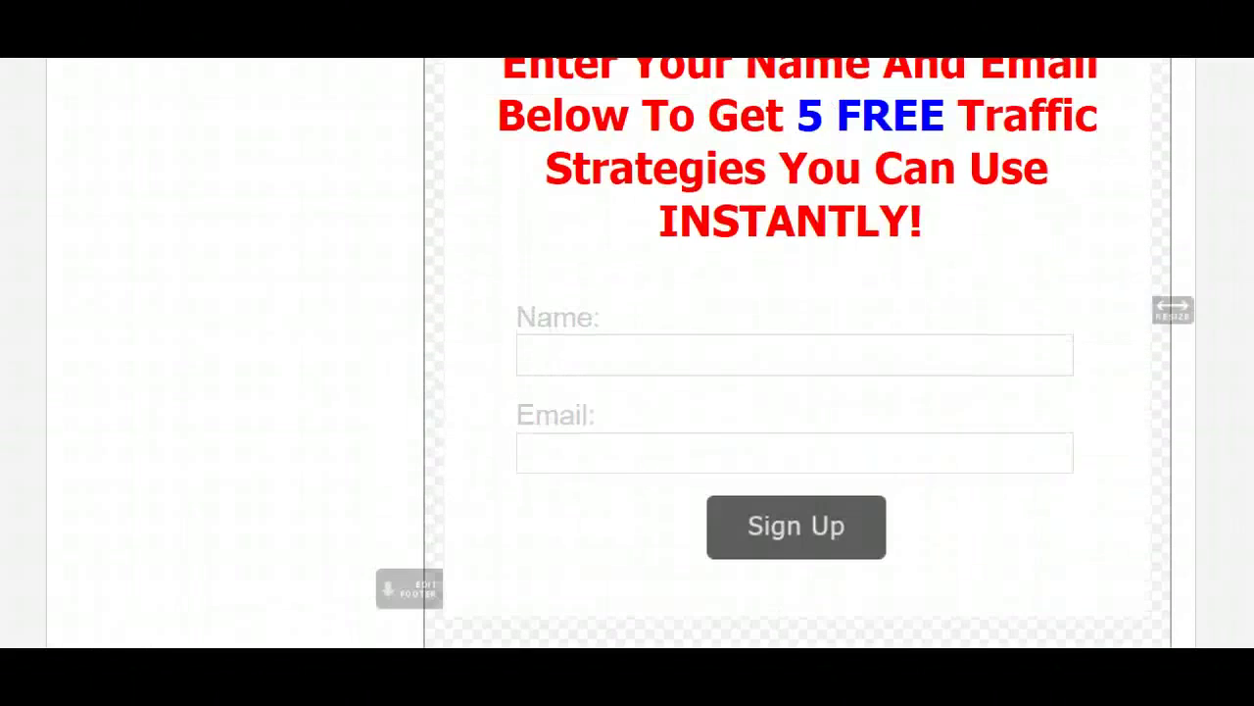
scroll(627, 352, "up", 3)
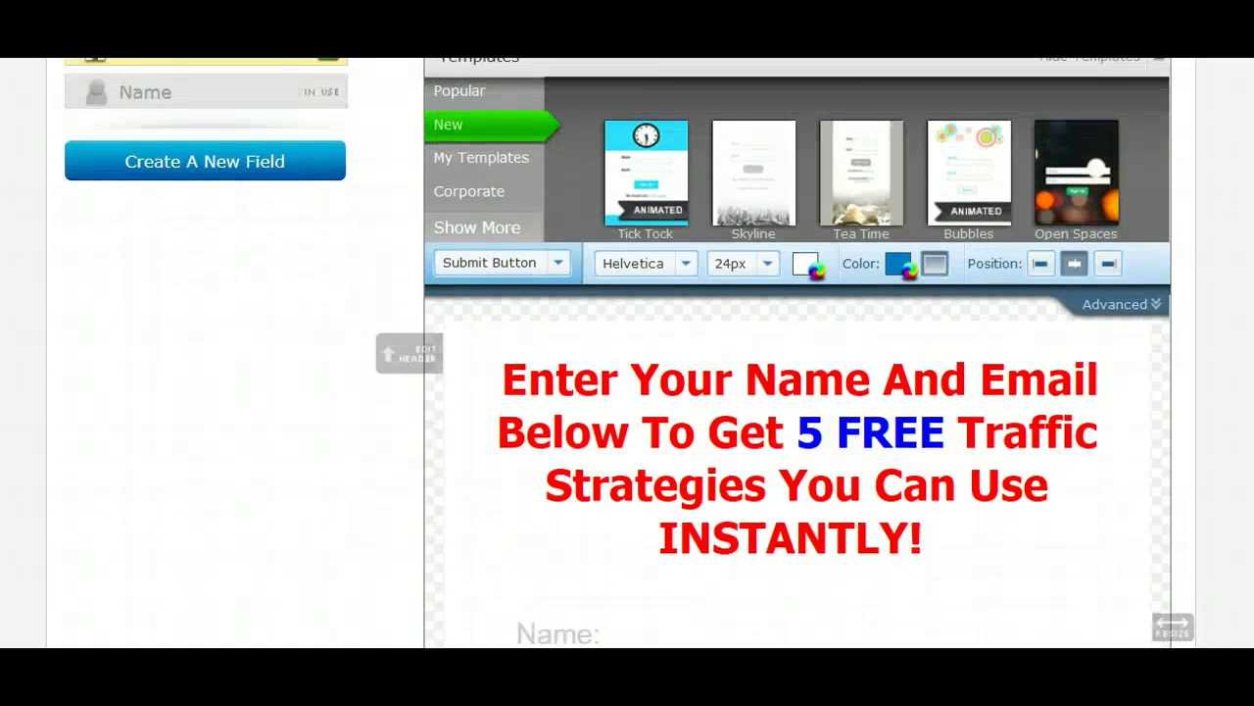
scroll(1195, 327, "down", 3)
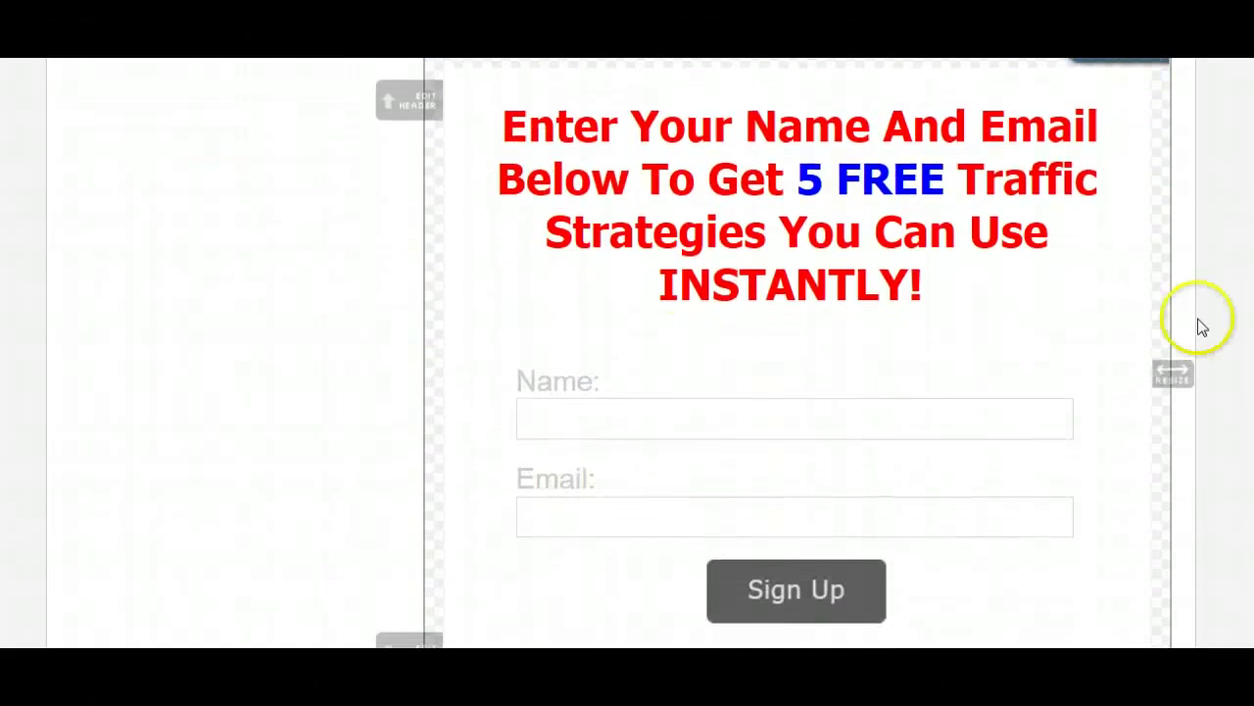
mouse_move(549, 382)
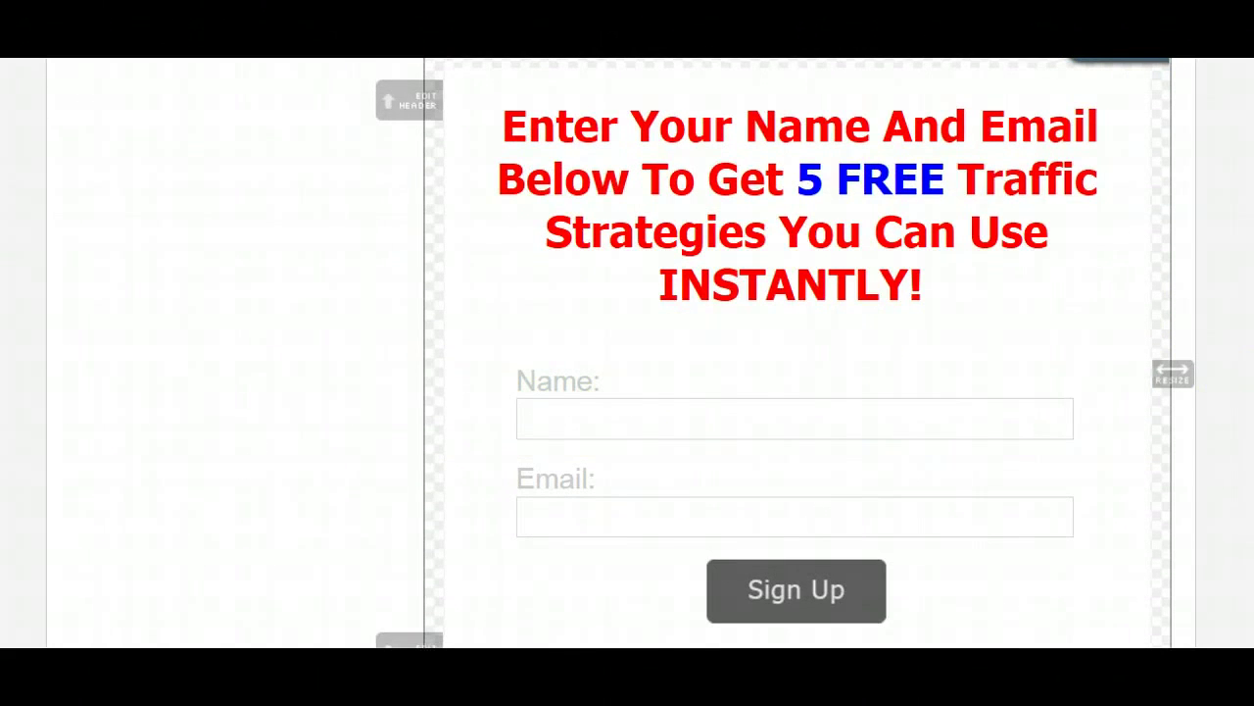
Choose the form's labels as the element to style and look through the available label fonts.
scroll(715, 294, "up", 3)
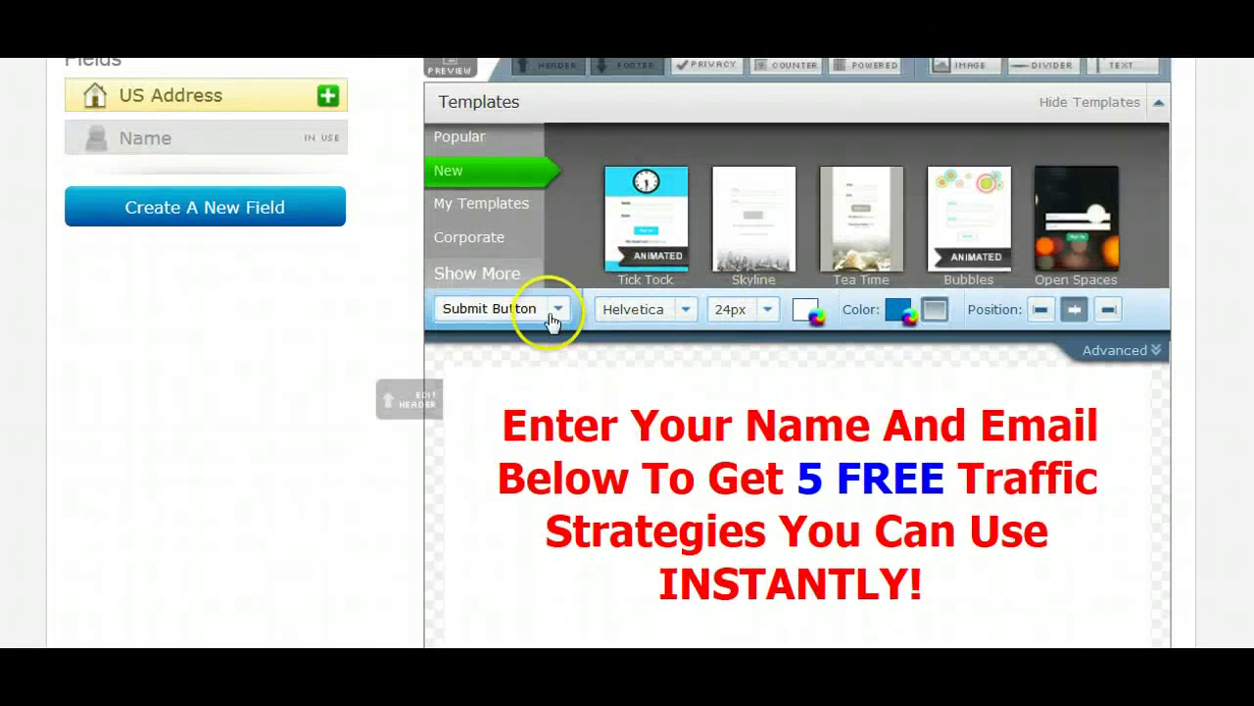
left_click(554, 316)
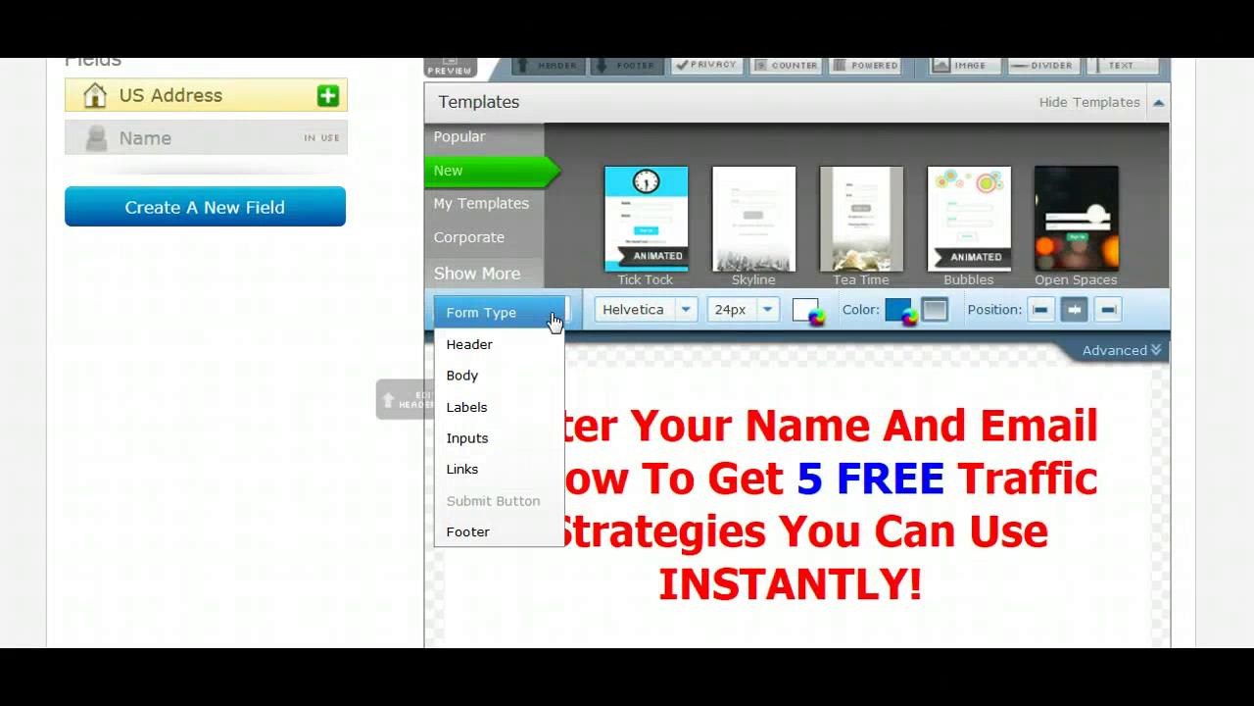
left_click(487, 409)
scroll(327, 425, "down", 3)
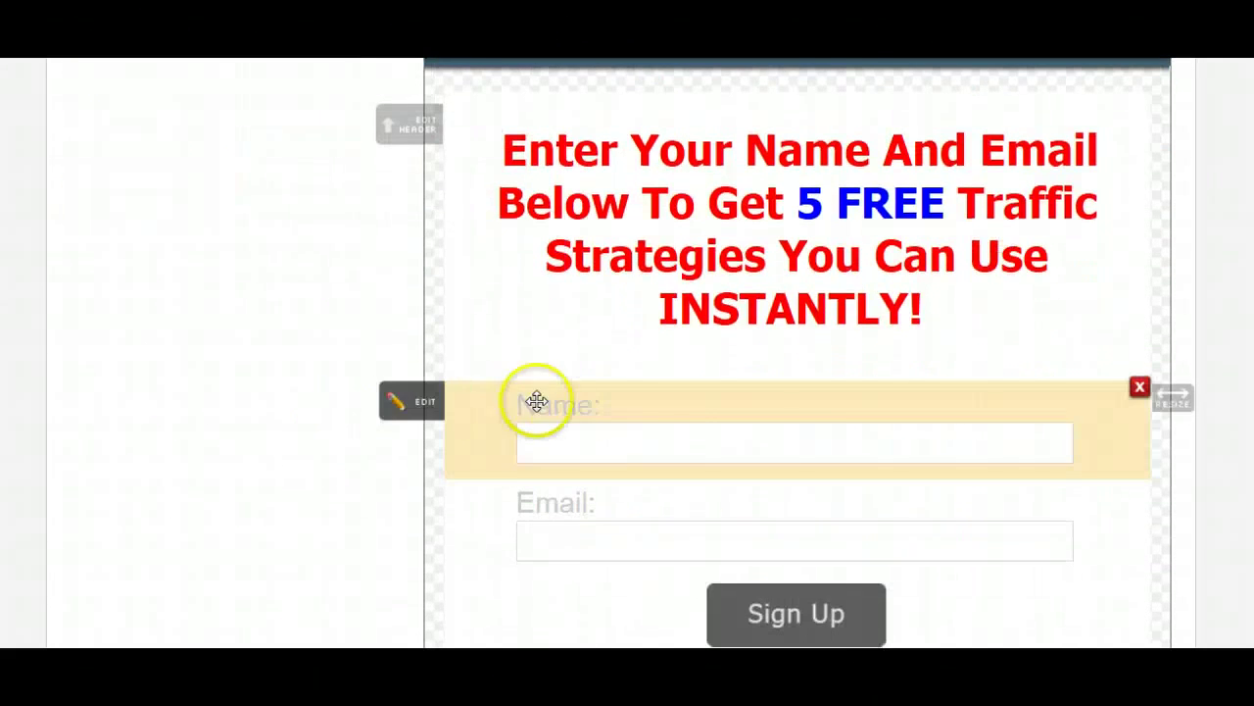
scroll(529, 400, "up", 2)
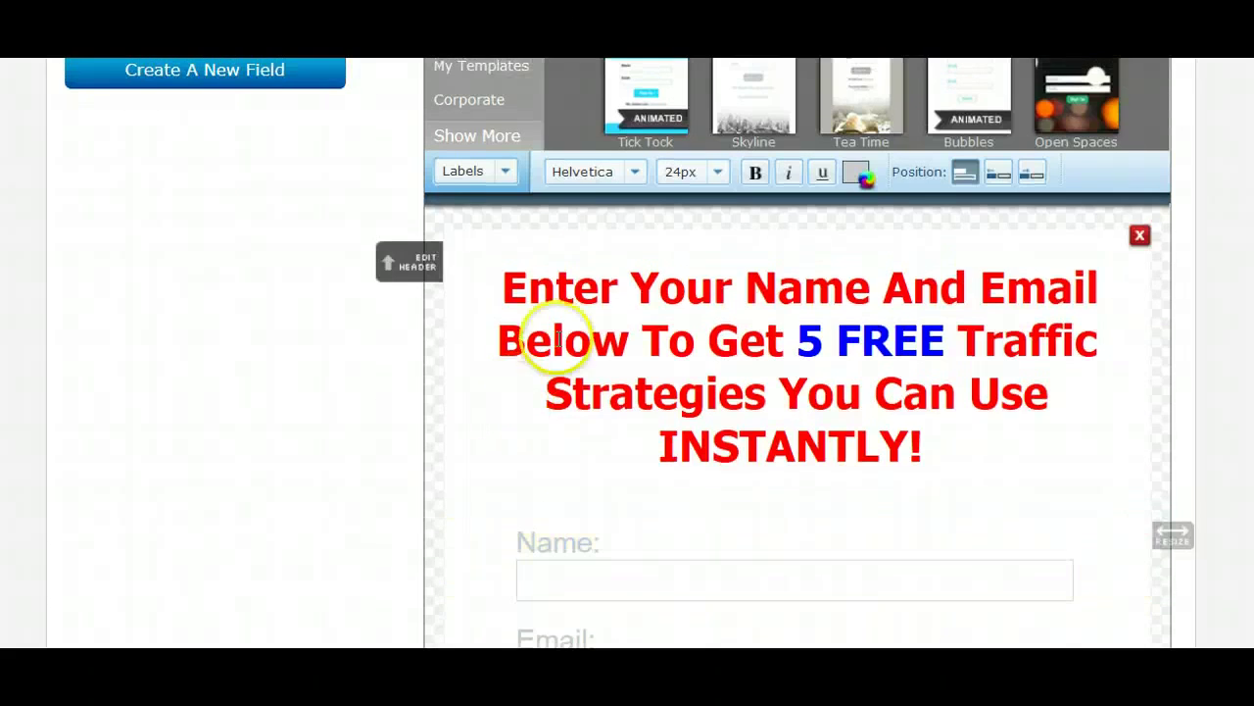
scroll(547, 264, "down", 2)
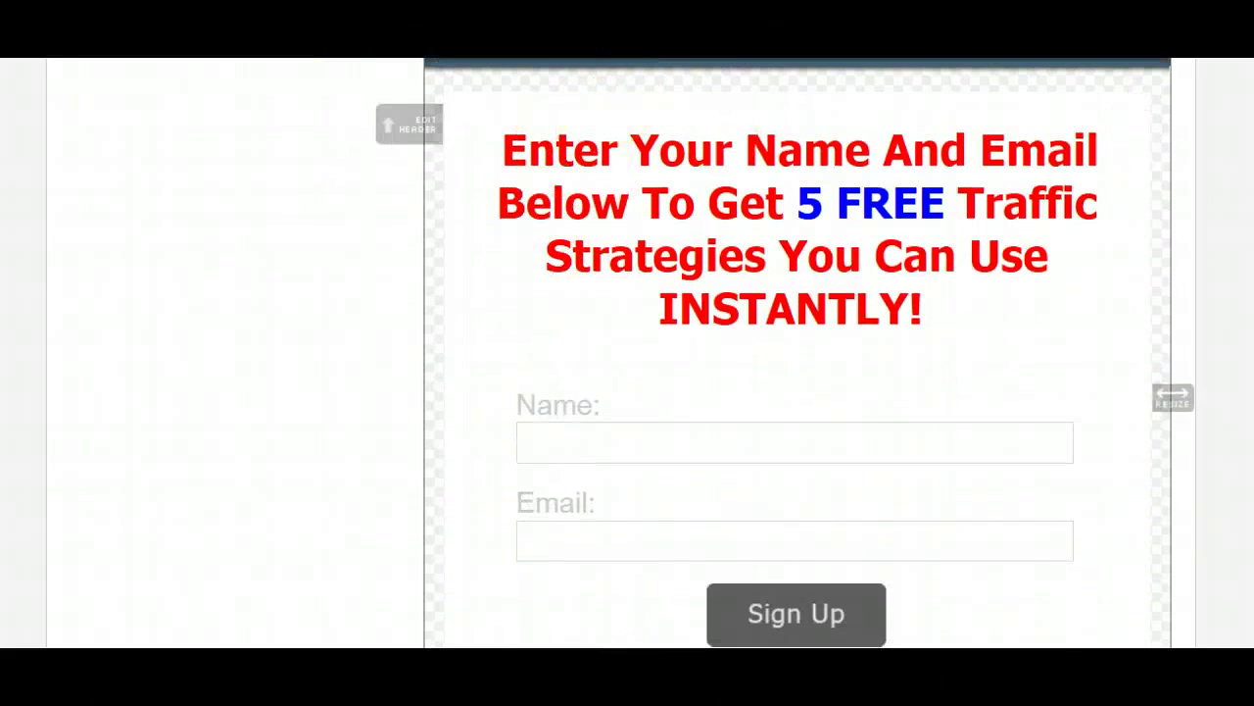
scroll(1184, 252, "up", 2)
left_click(630, 154)
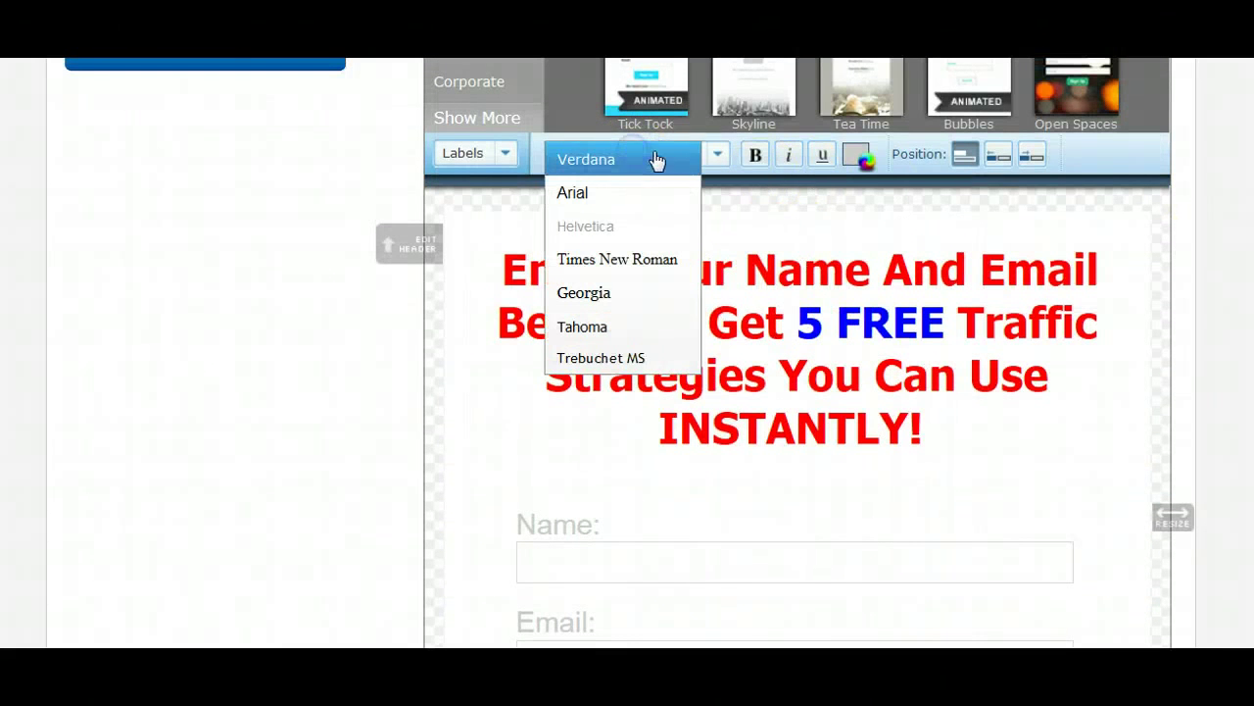
left_click(286, 214)
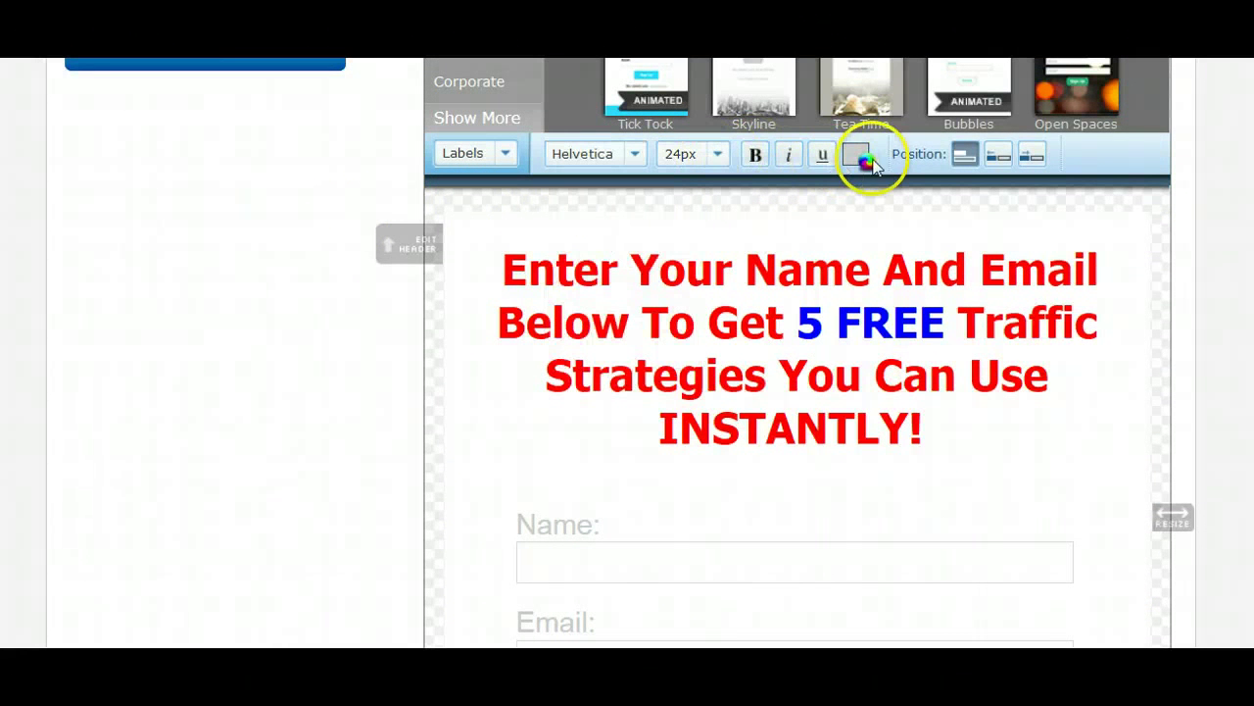
Set the colour of the Name and Email labels to near-black 080808.
left_click(859, 157)
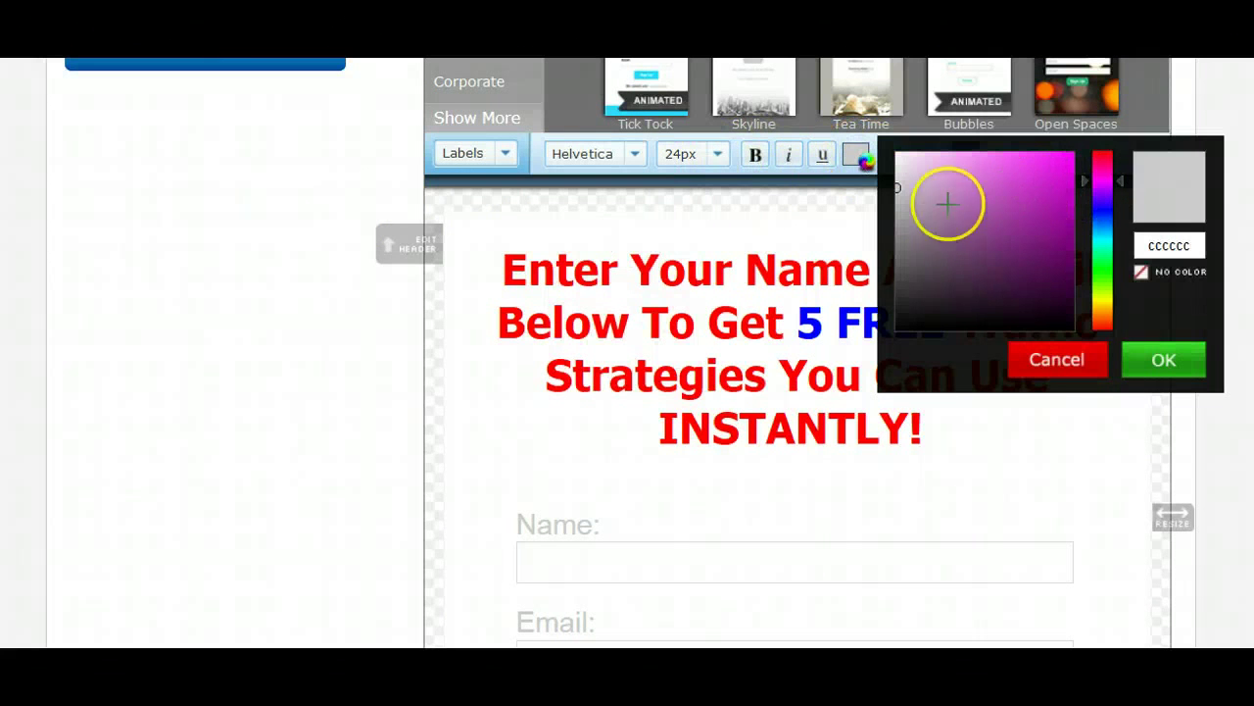
left_click_drag(914, 253, 898, 324)
left_click(1157, 361)
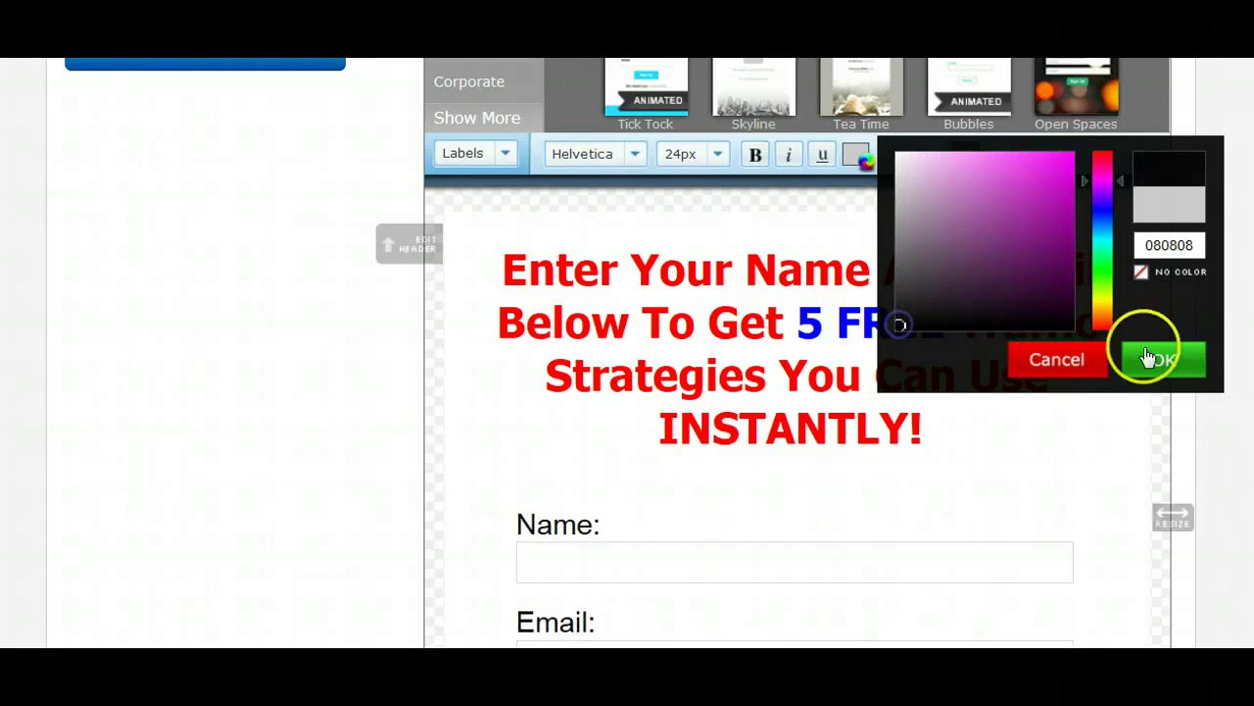
left_click(1162, 363)
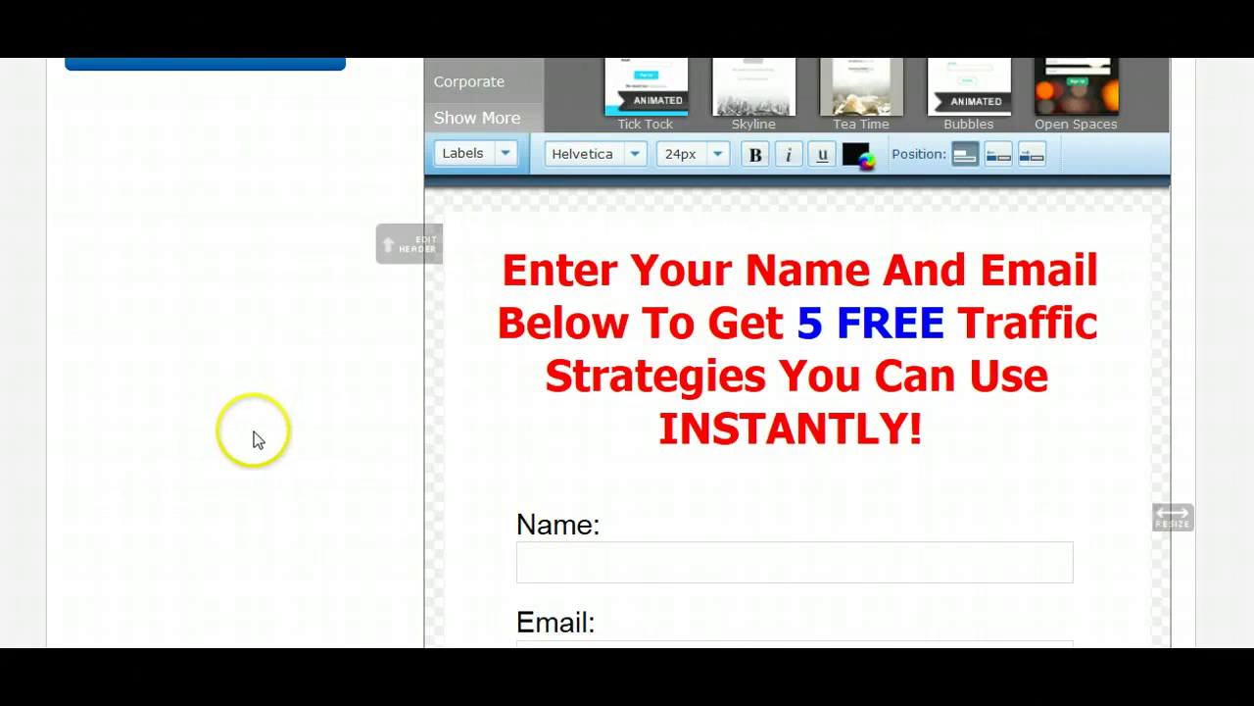
Check how the recoloured labels look with the form's header, input fields and Sign Up button.
scroll(176, 425, "down", 2)
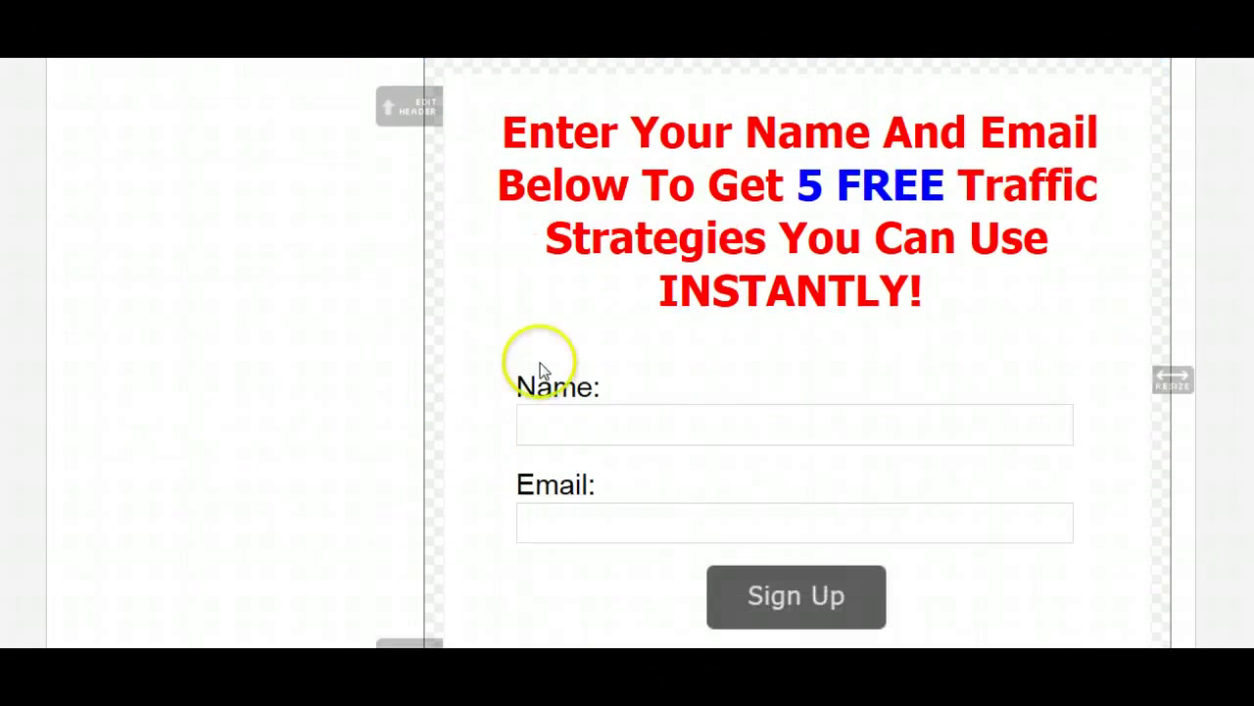
scroll(785, 352, "down", 1)
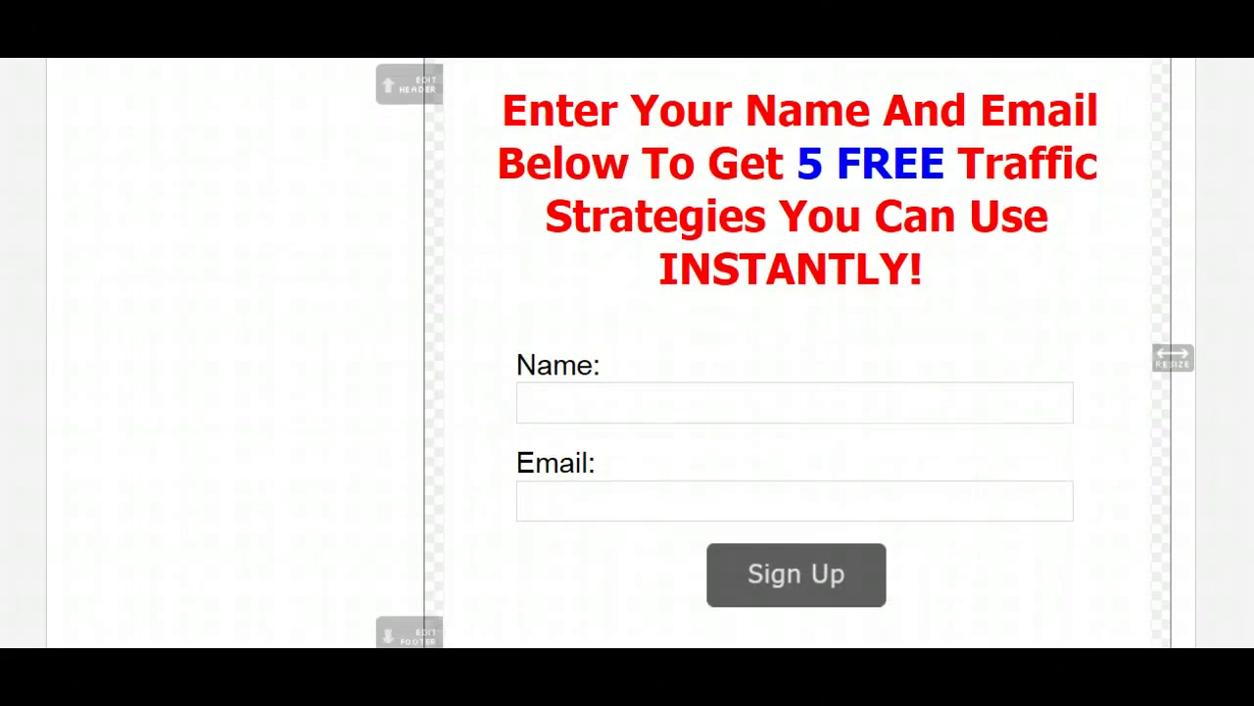
scroll(785, 352, "down", 2)
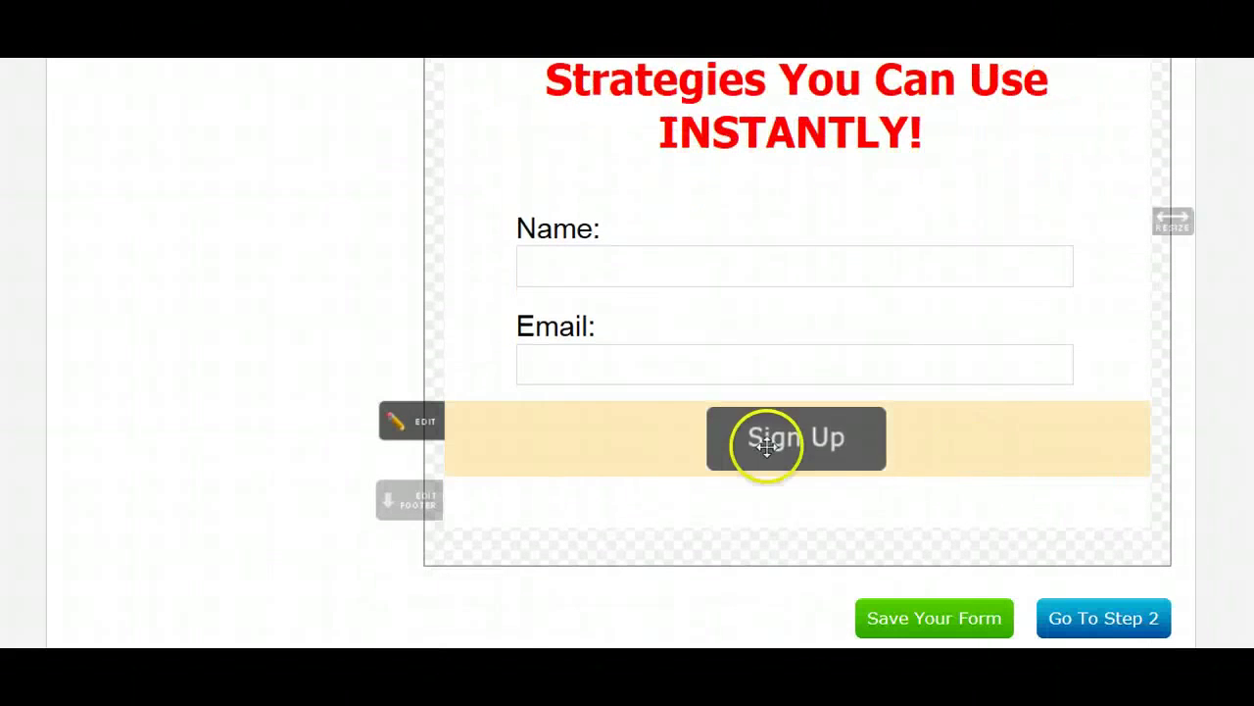
scroll(796, 392, "up", 2)
scroll(795, 392, "up", 3)
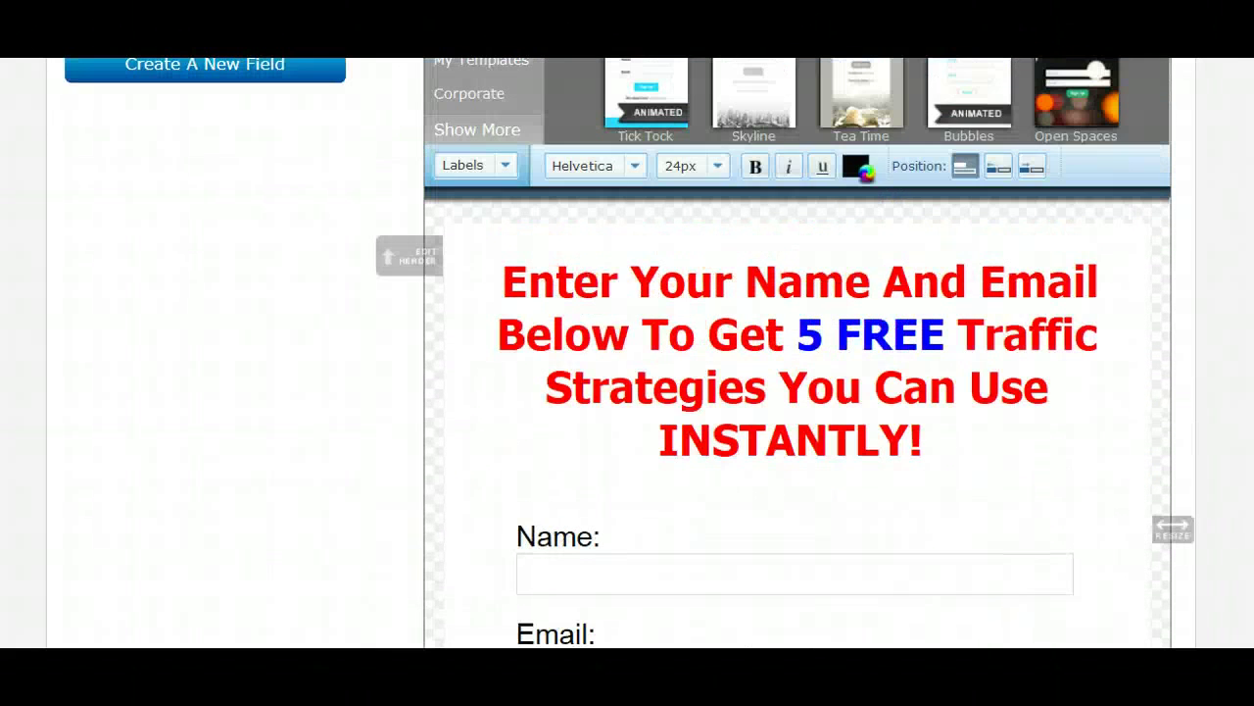
scroll(795, 353, "down", 5)
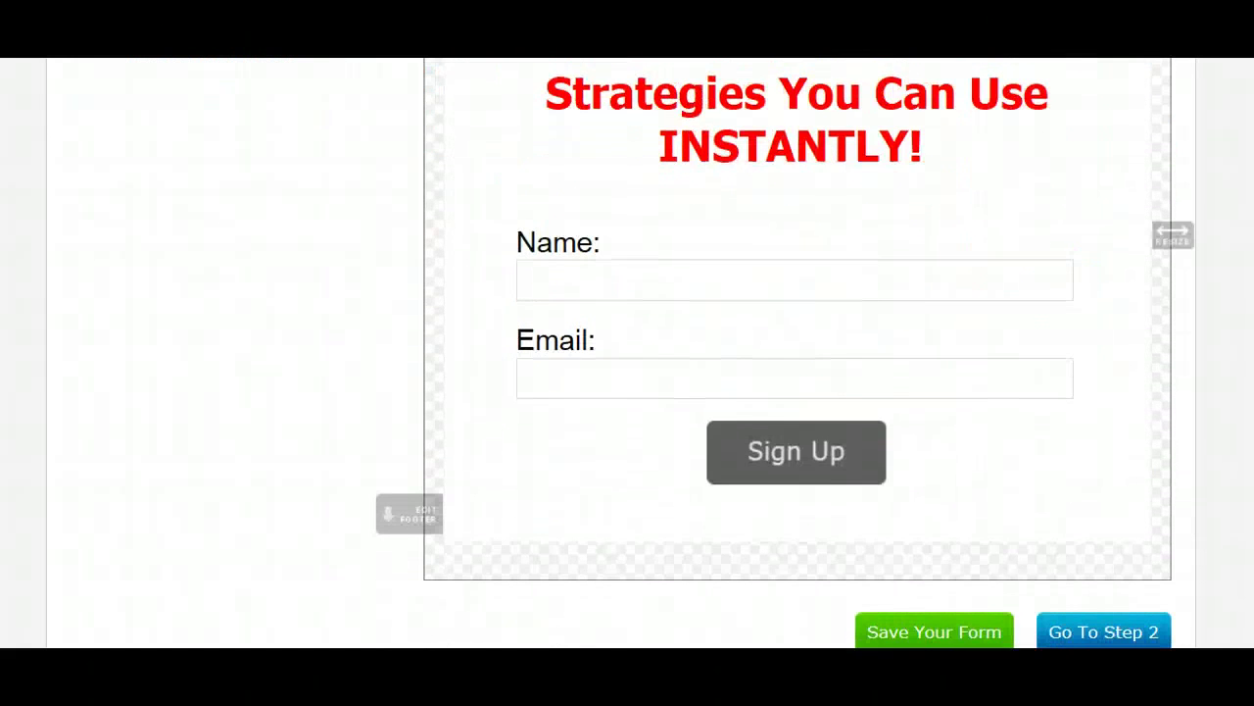
scroll(796, 353, "up", 5)
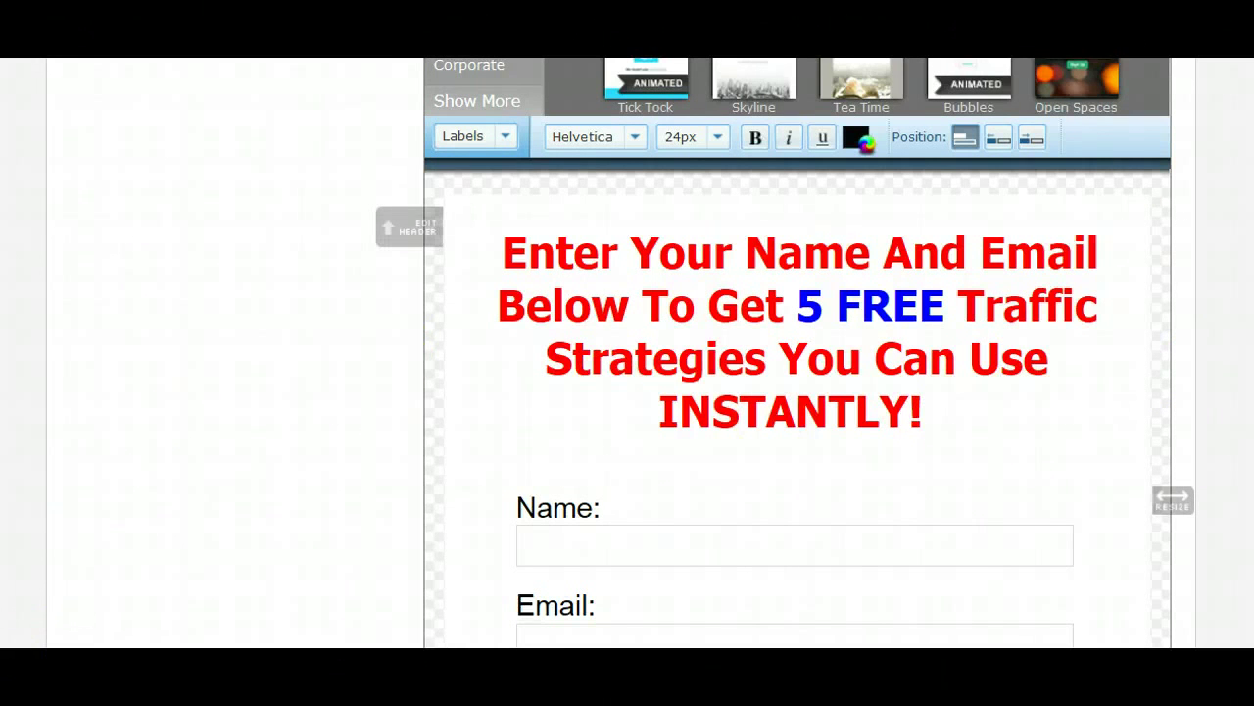
scroll(796, 353, "down", 3)
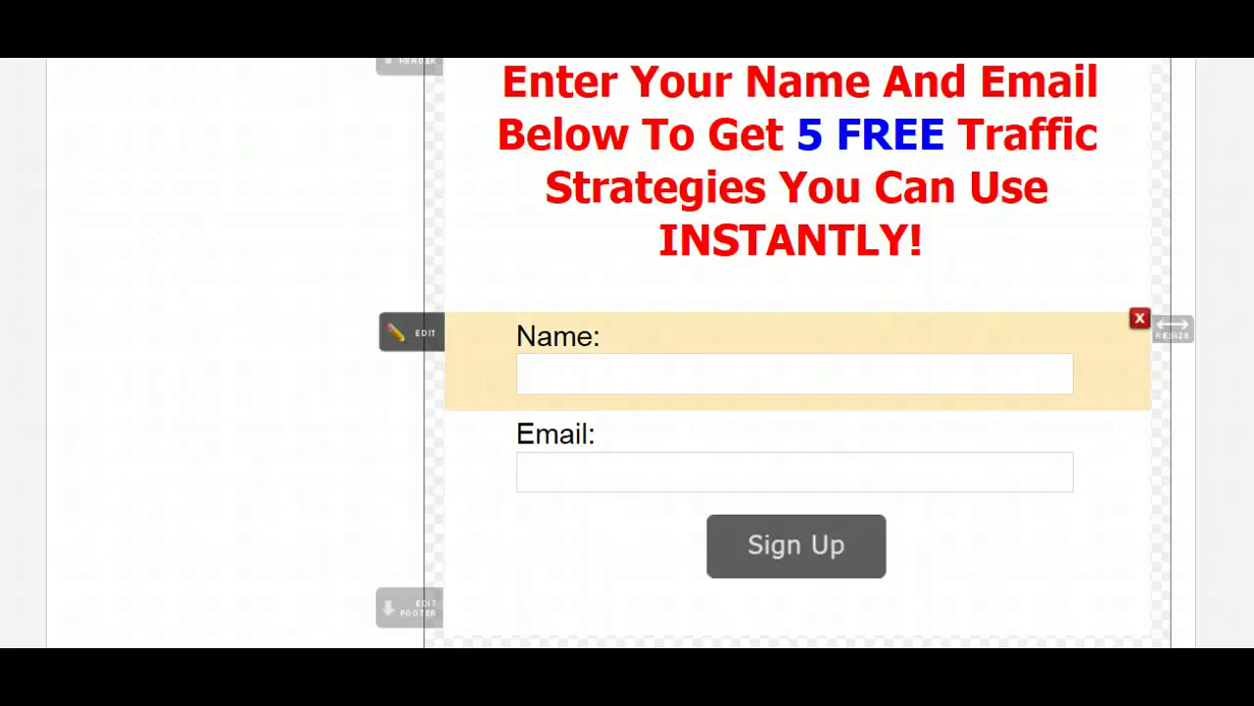
scroll(1115, 244, "up", 5)
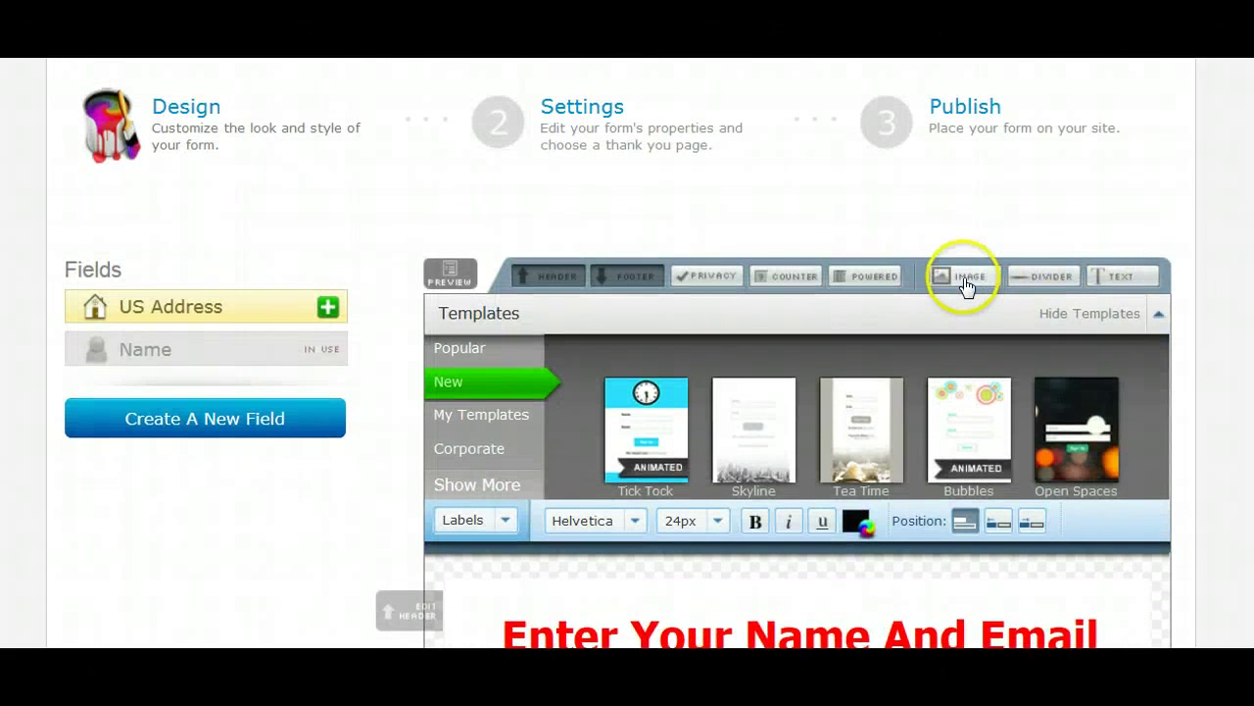
left_click(965, 279)
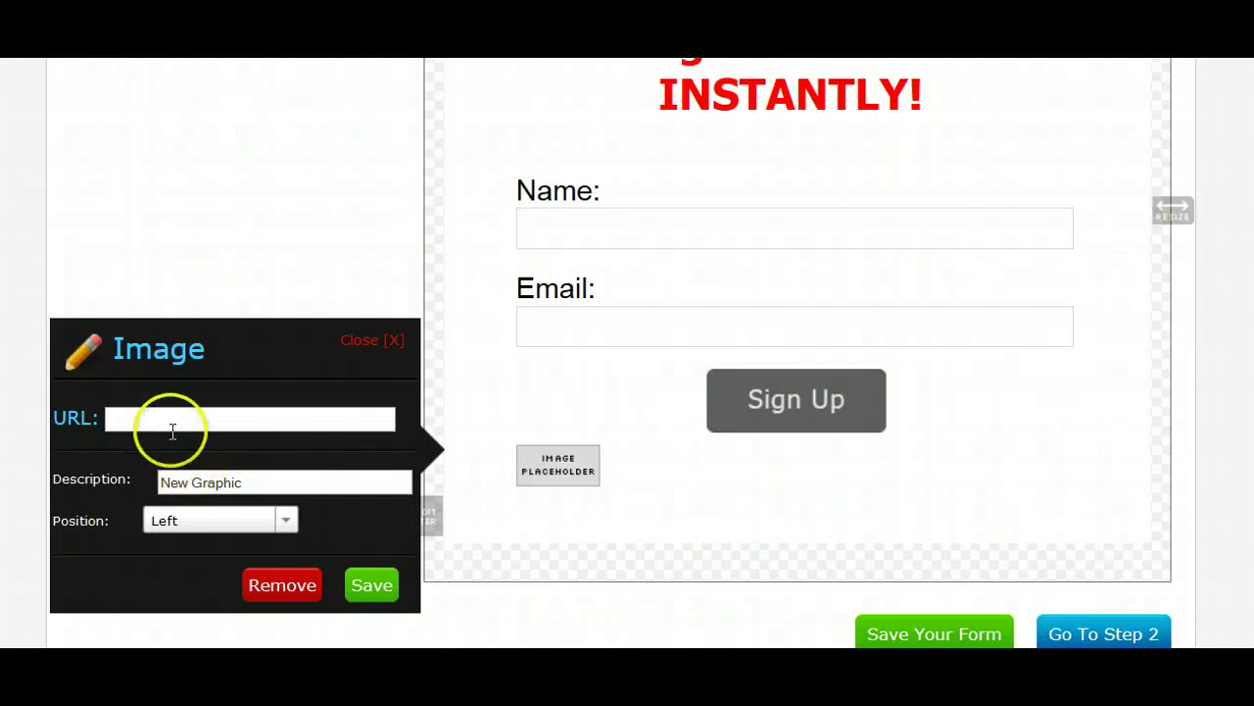
left_click(167, 417)
right_click(167, 418)
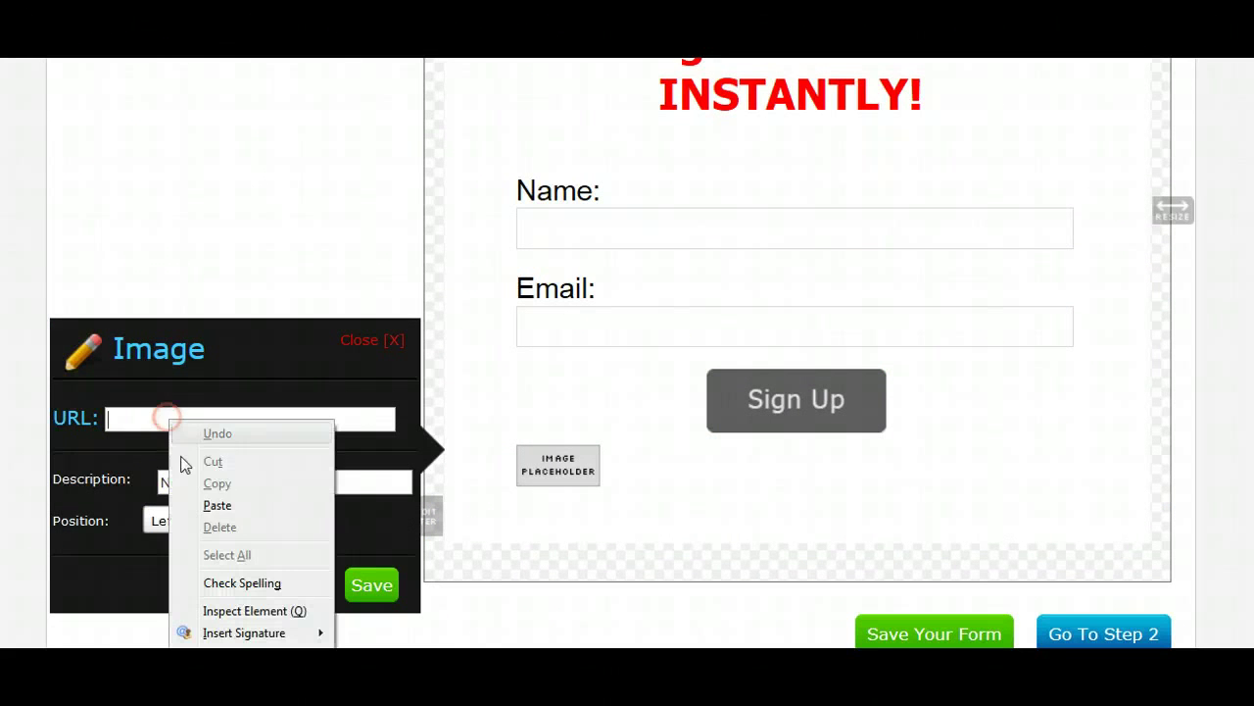
left_click(216, 505)
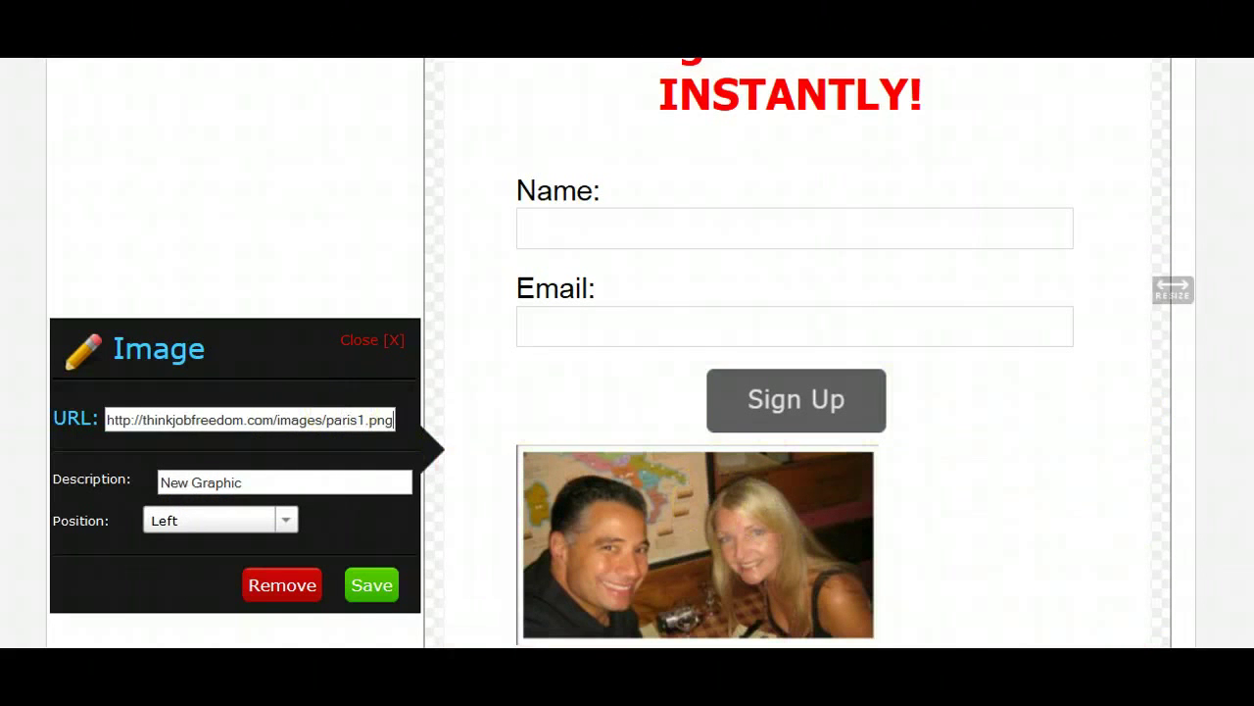
Set the position of the new image to Center and save its settings.
scroll(627, 353, "down", 1)
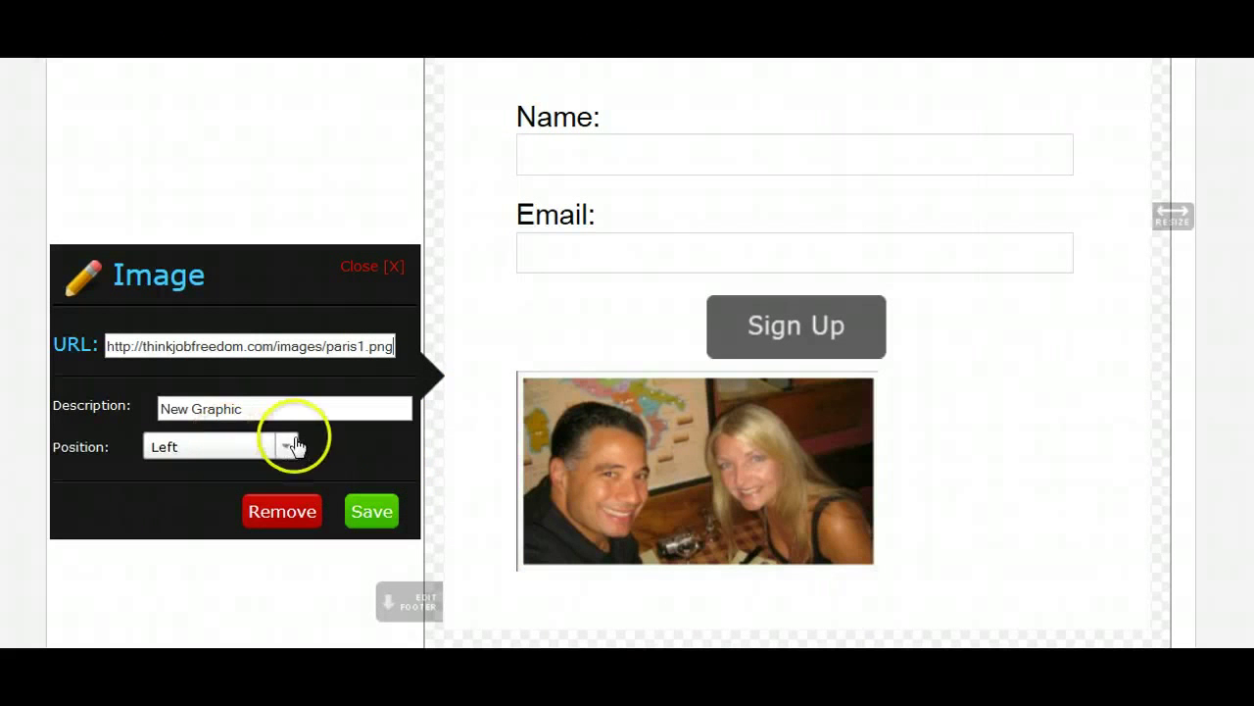
left_click(296, 445)
left_click(108, 485)
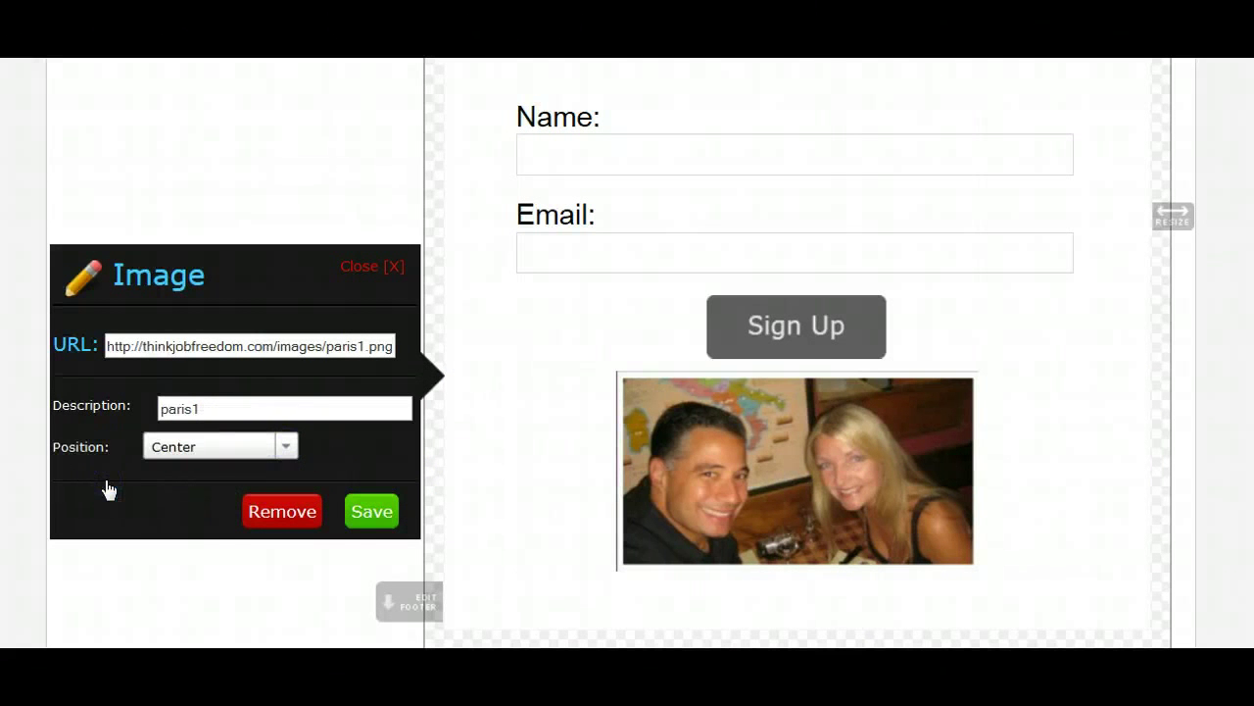
left_click(361, 512)
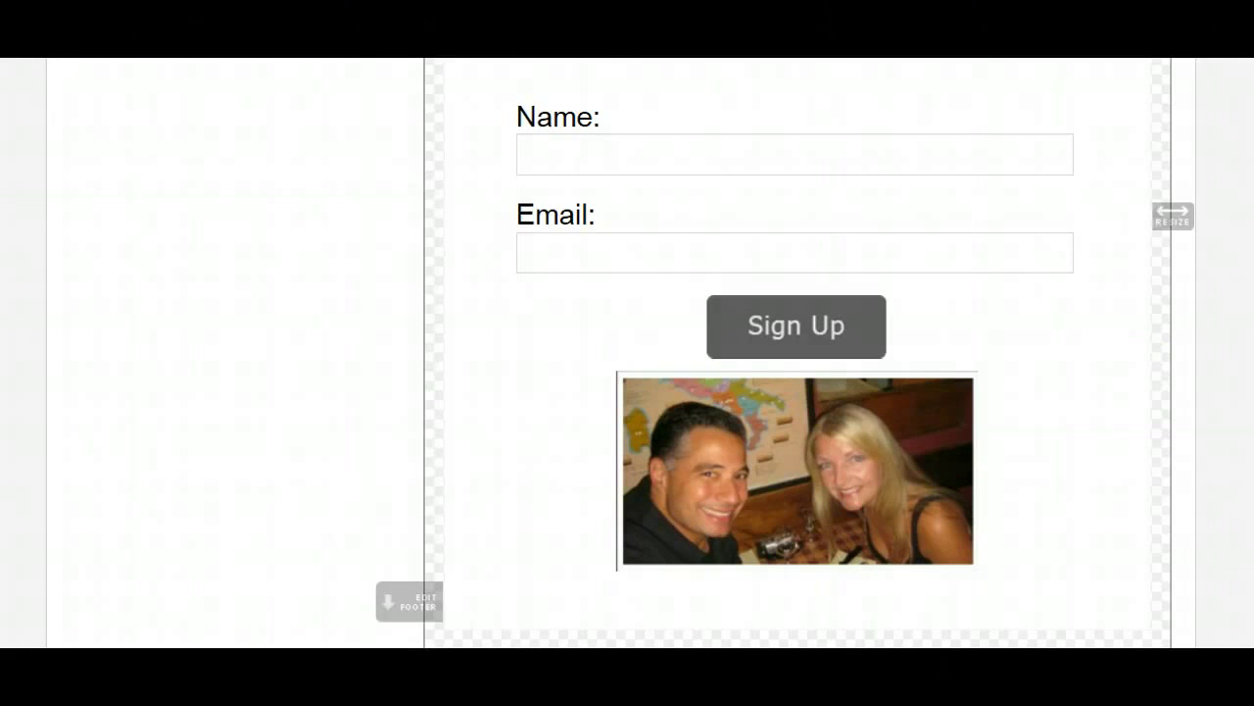
Switch to the Word document and look through its list of thinkjobfreedom.com image URLs for another picture.
scroll(1002, 320, "up", 3)
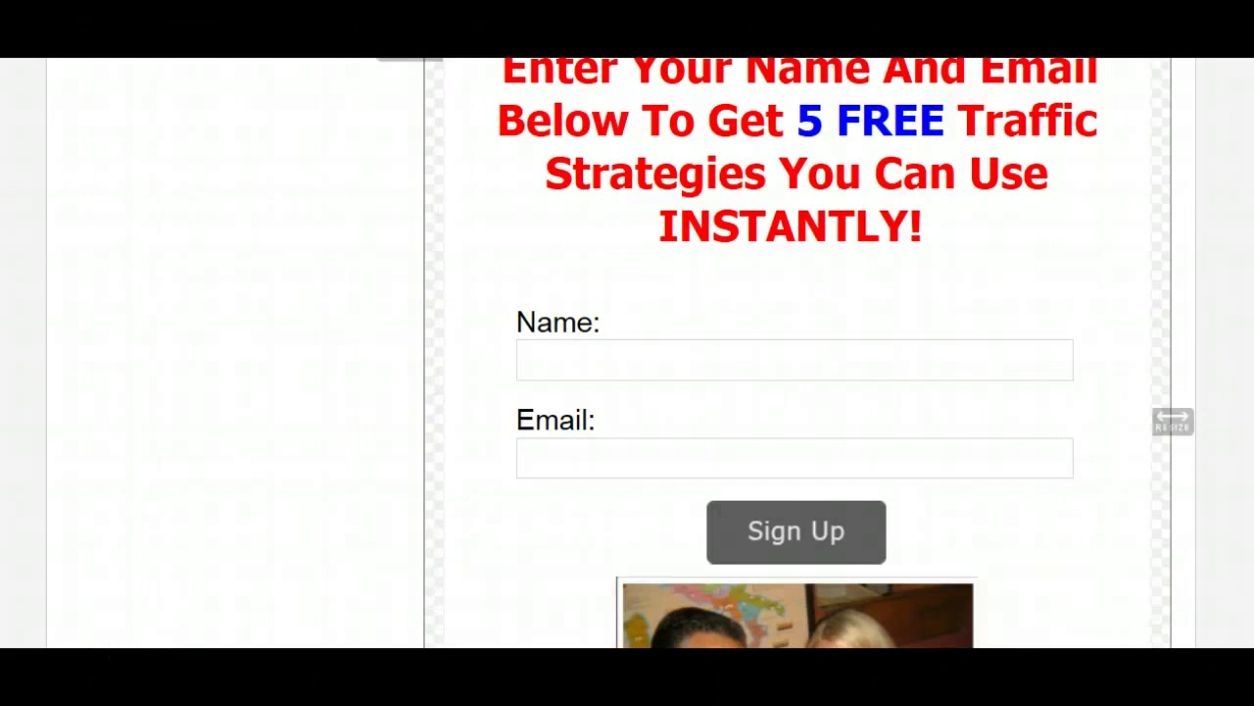
mouse_move(468, 685)
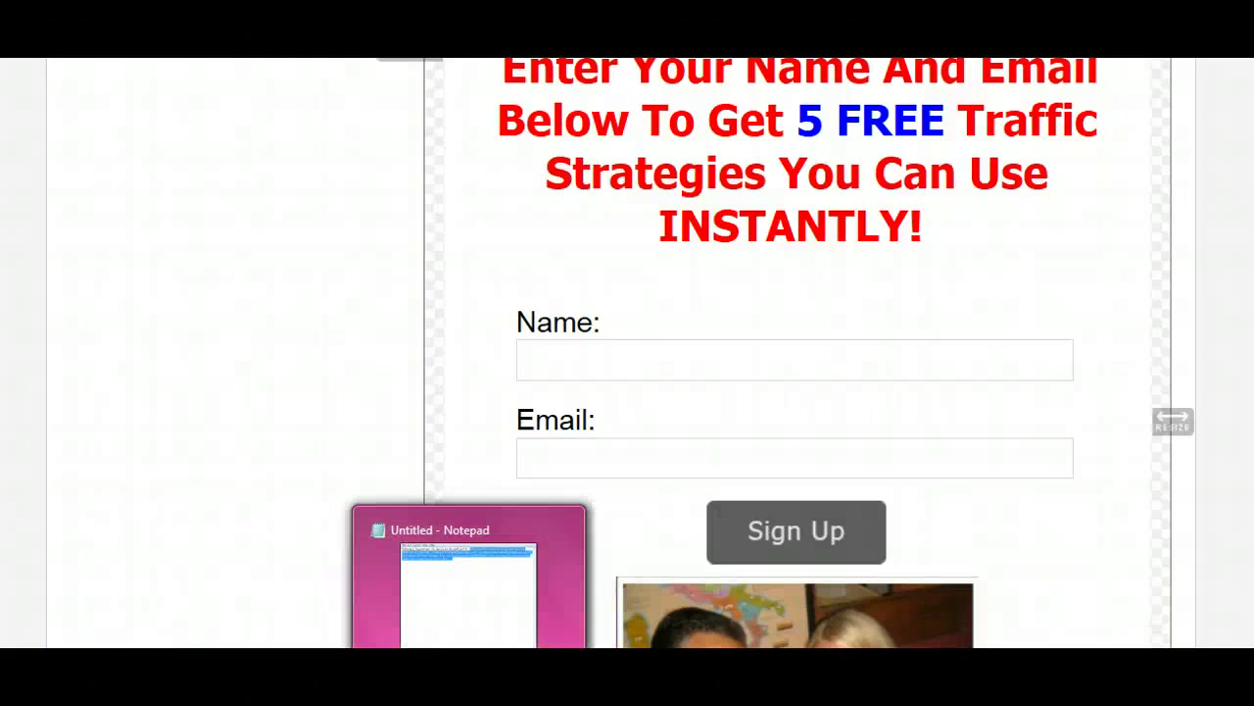
mouse_move(407, 686)
left_click(481, 580)
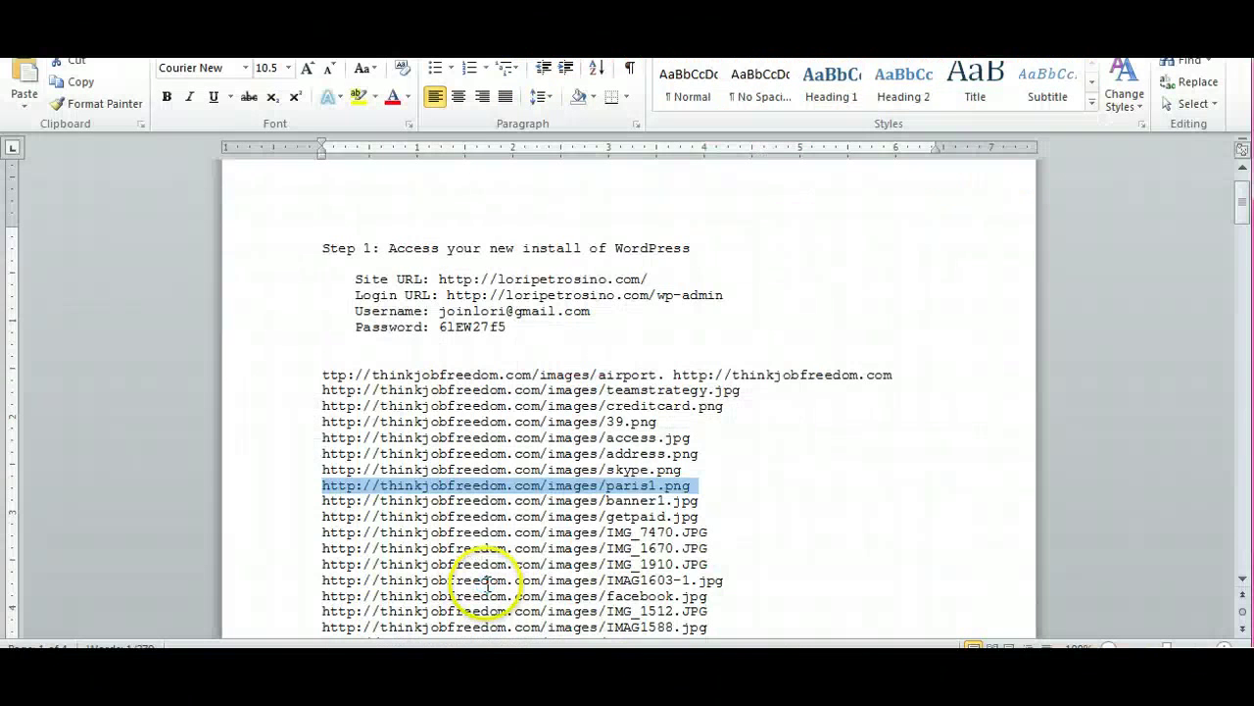
scroll(504, 420, "down", 20)
scroll(630, 434, "down", 12)
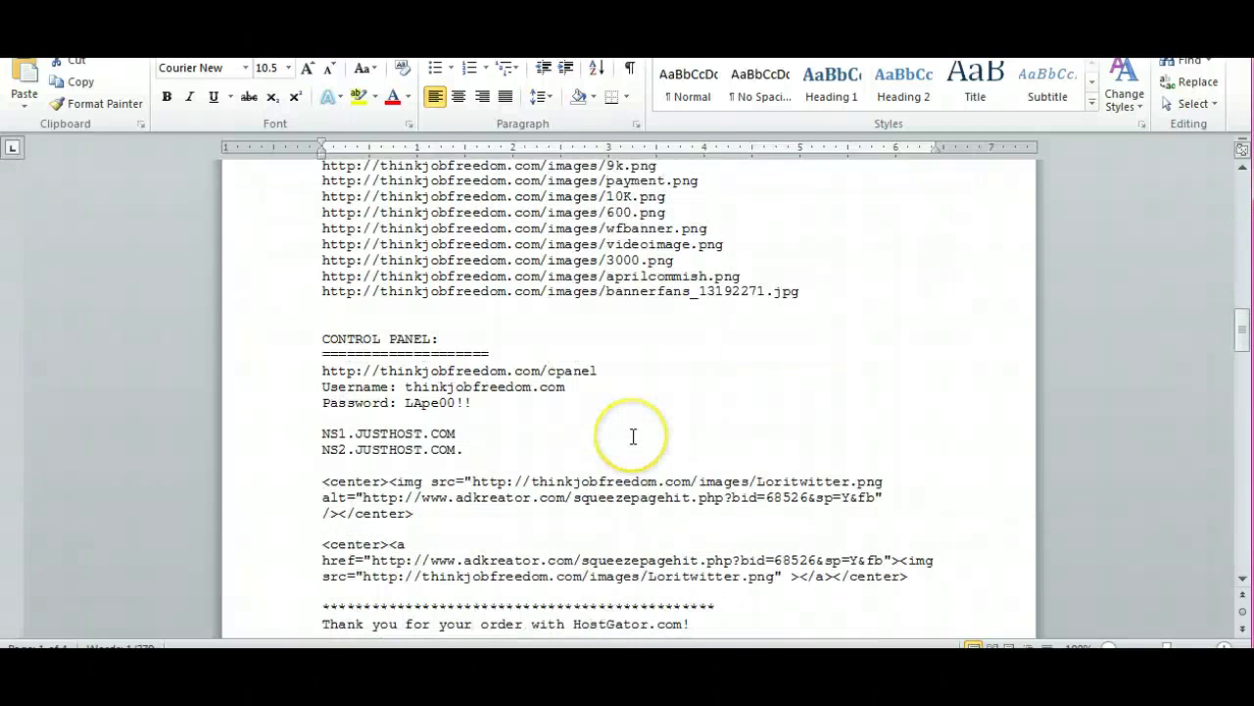
scroll(633, 434, "up", 2)
scroll(676, 261, "up", 4)
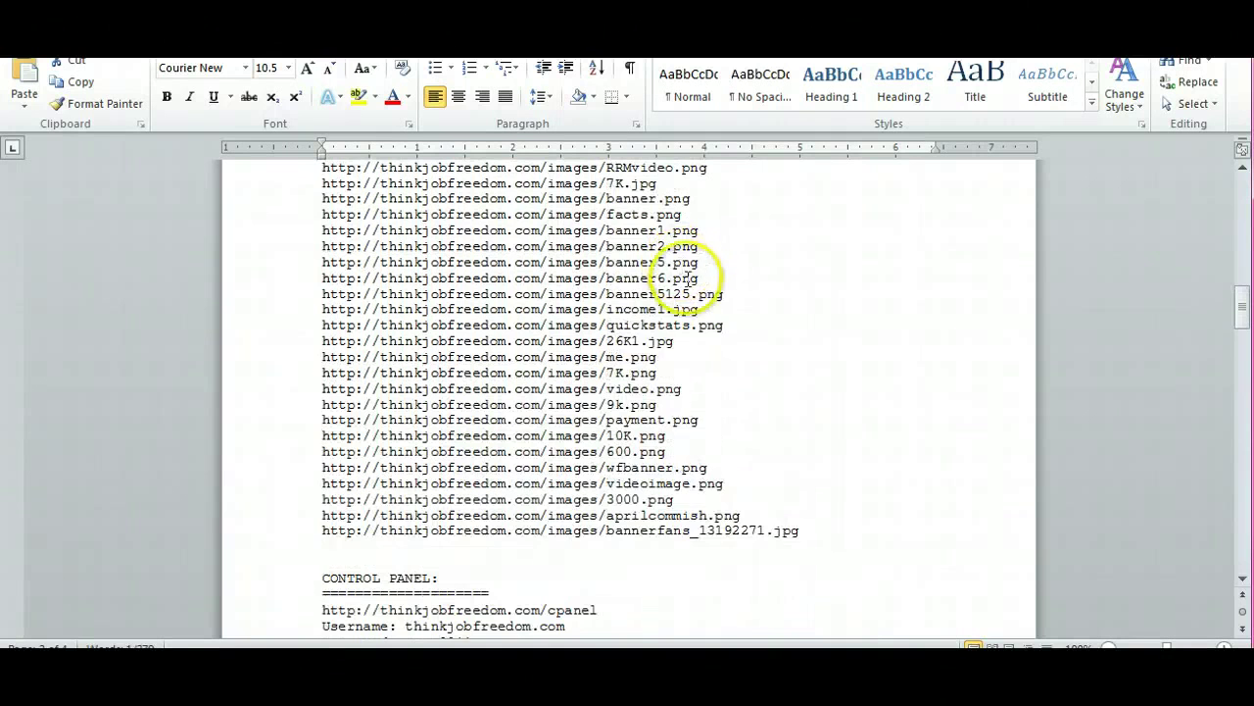
scroll(693, 323, "up", 1)
scroll(691, 334, "down", 2)
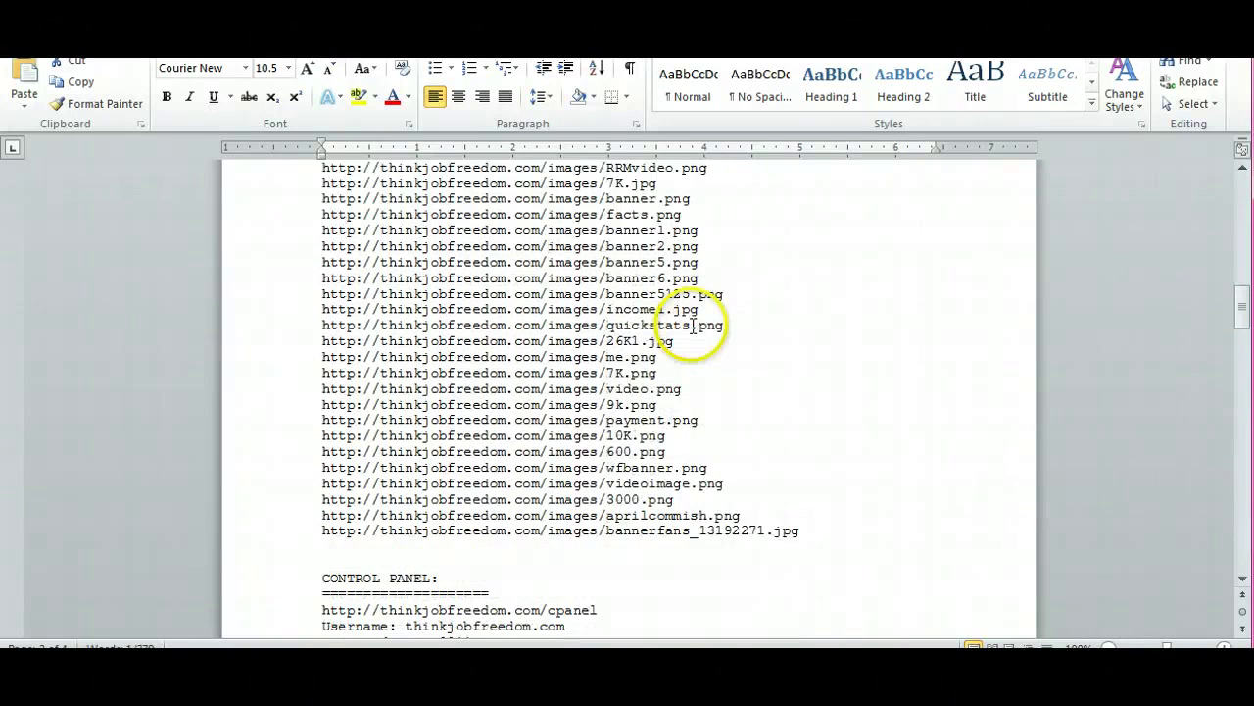
scroll(705, 345, "up", 2)
scroll(691, 348, "up", 13)
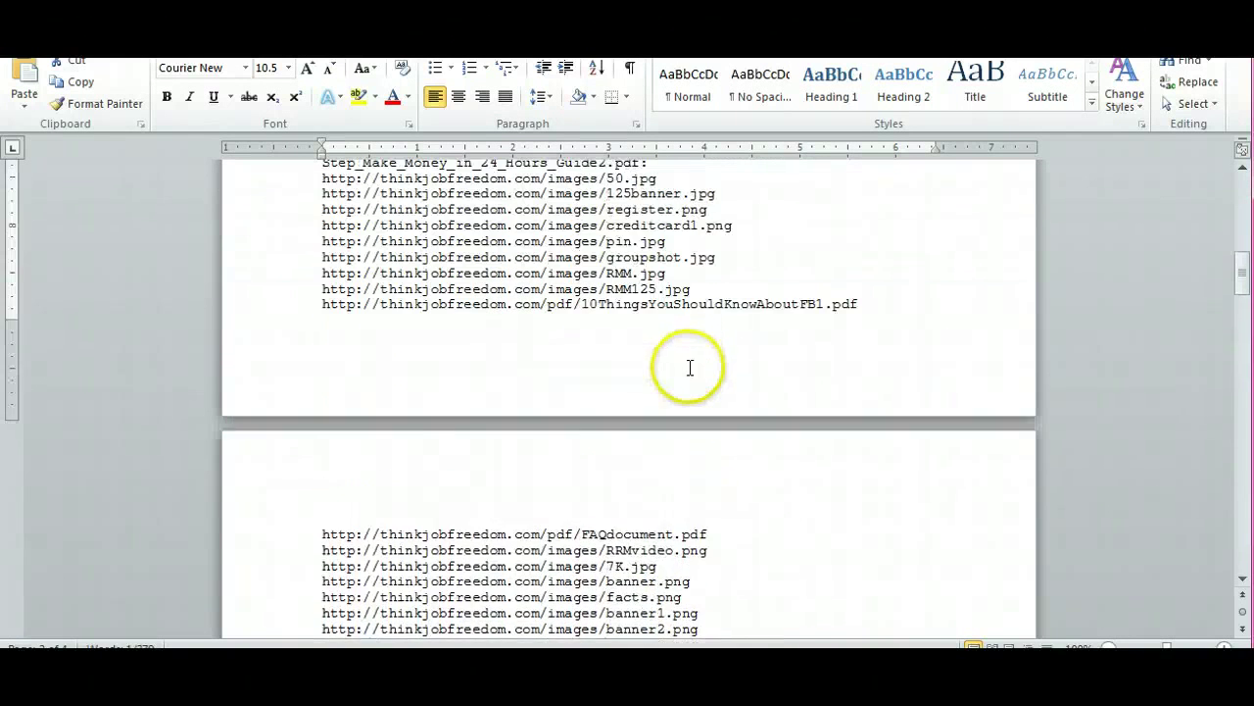
scroll(690, 375, "up", 7)
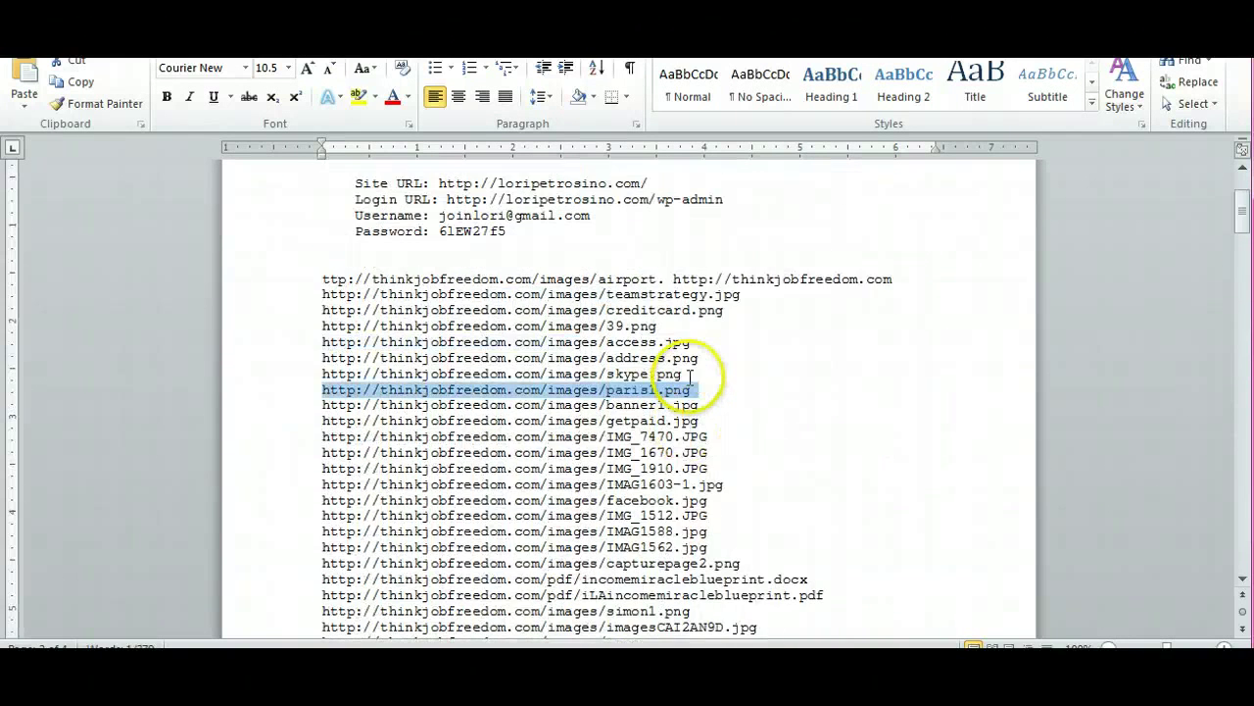
scroll(710, 353, "down", 1)
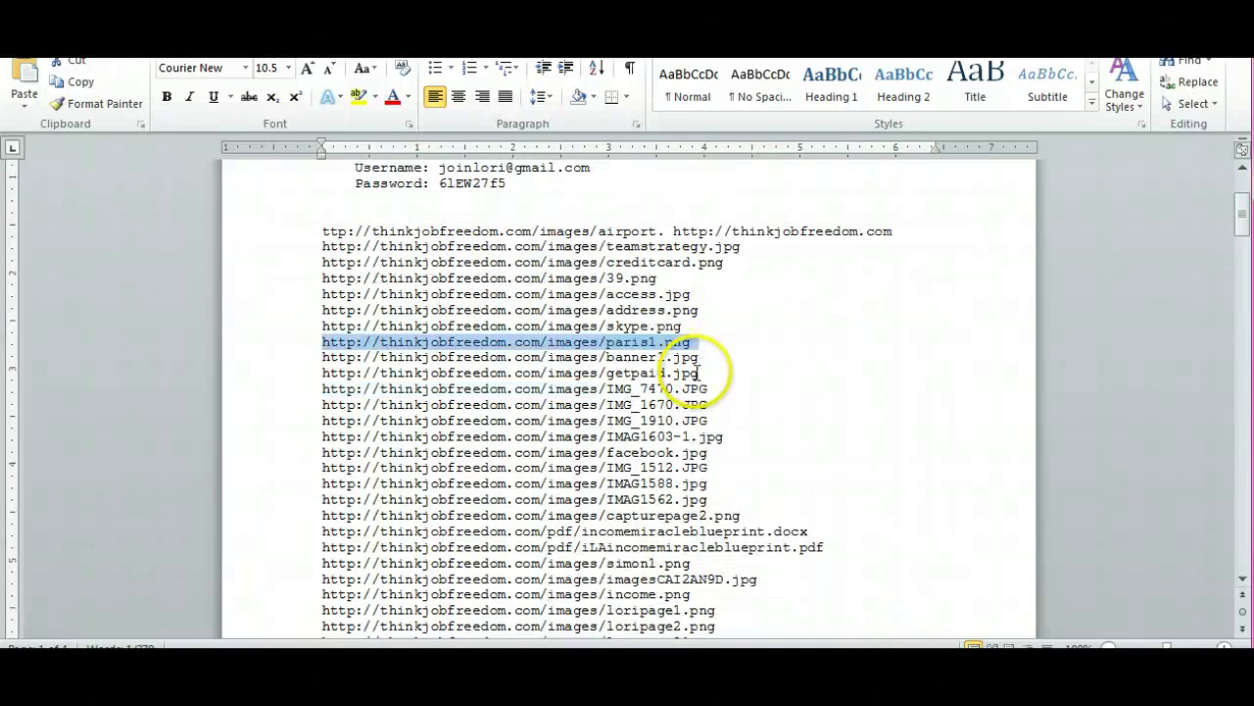
left_click_drag(699, 310, 329, 310)
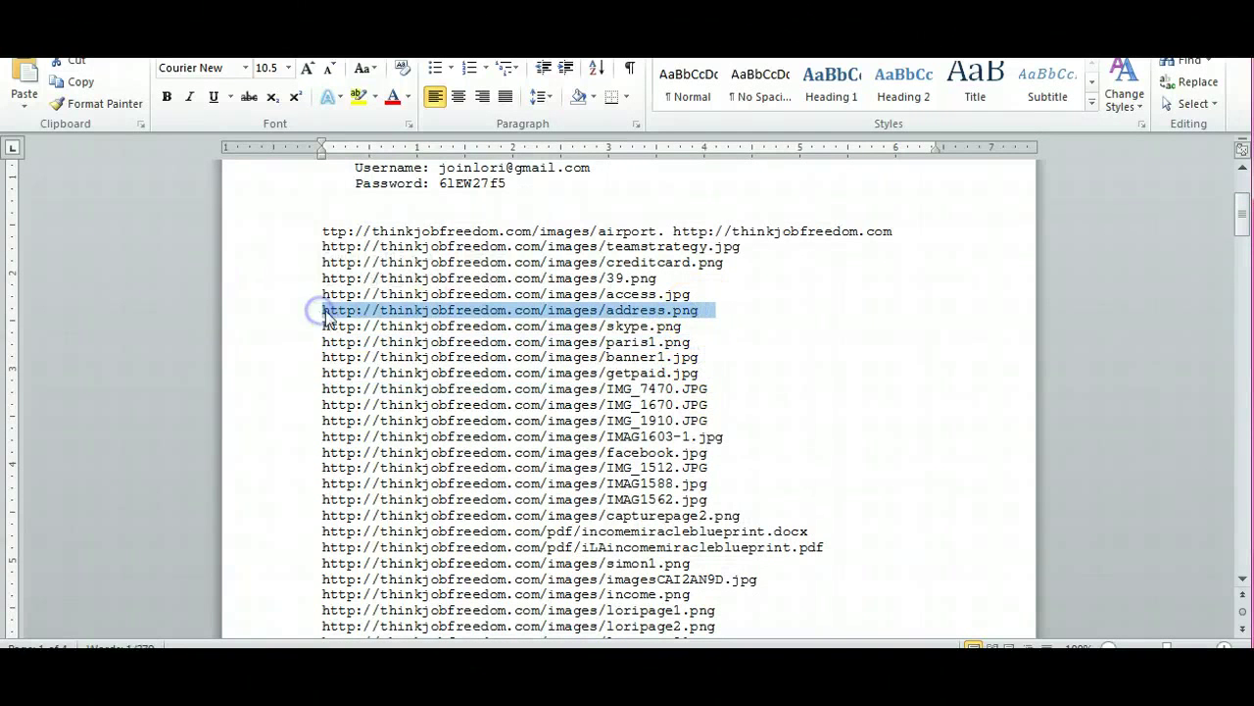
right_click(329, 314)
left_click(368, 342)
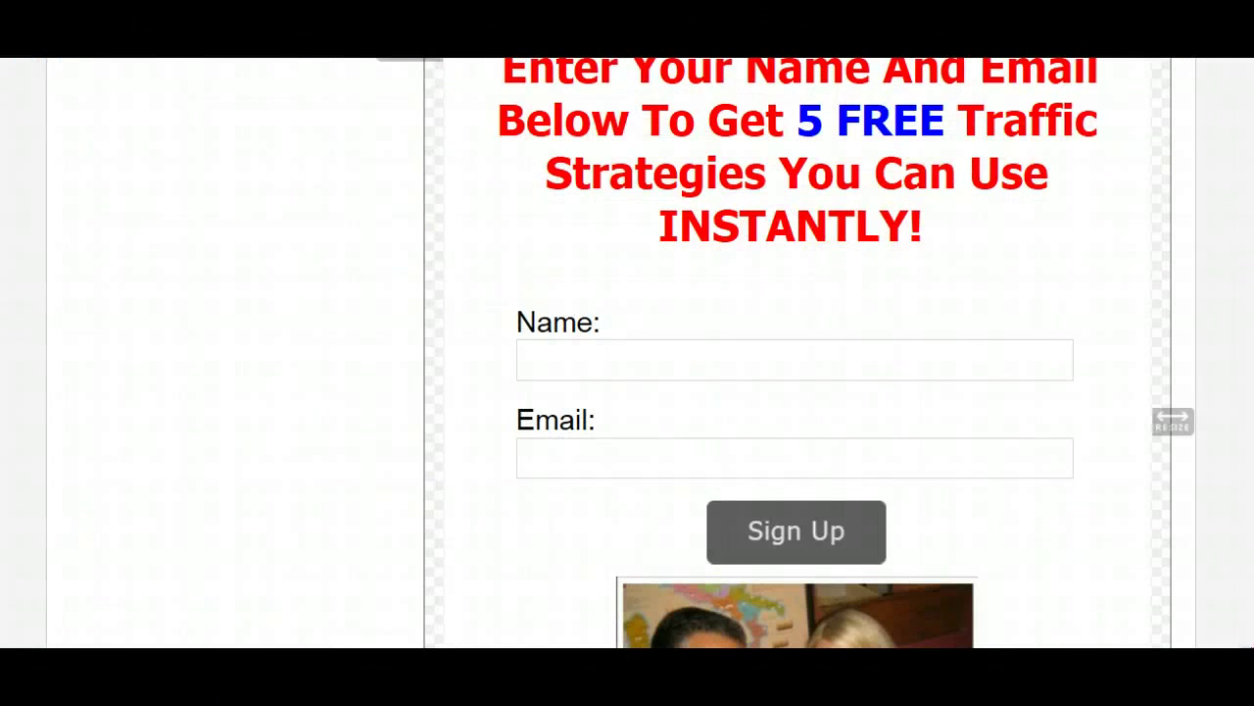
scroll(966, 156, "up", 5)
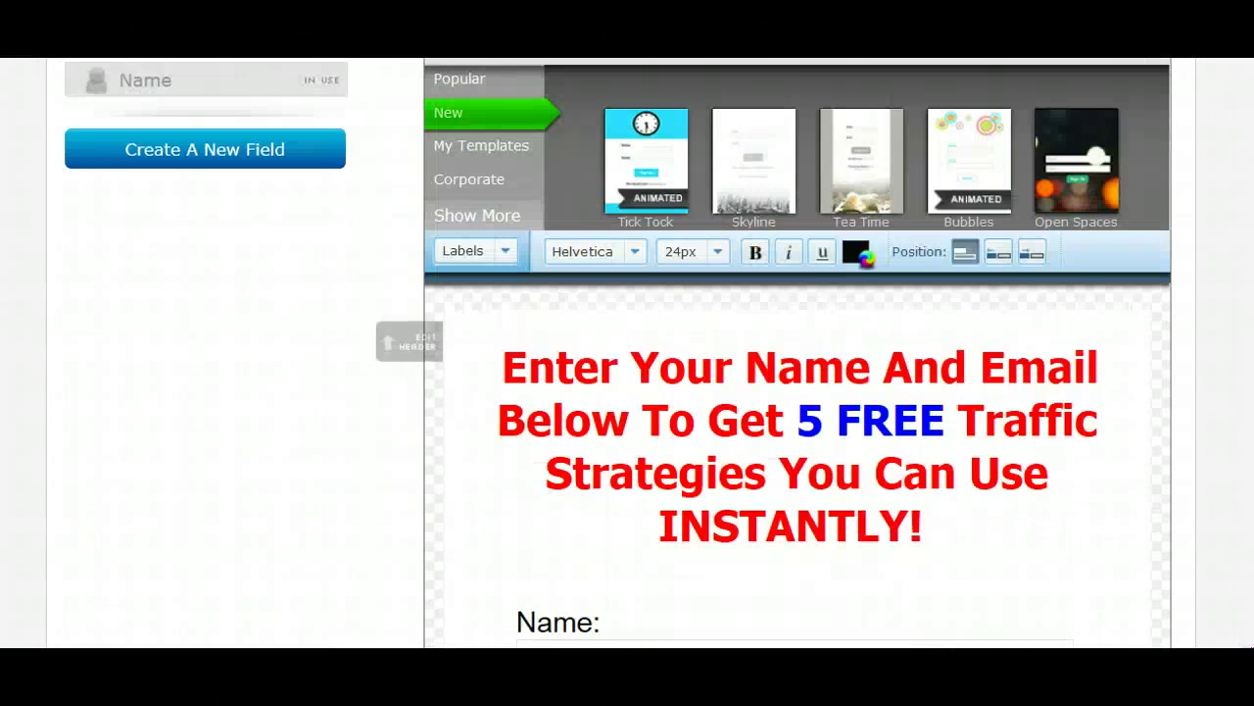
left_click(958, 81)
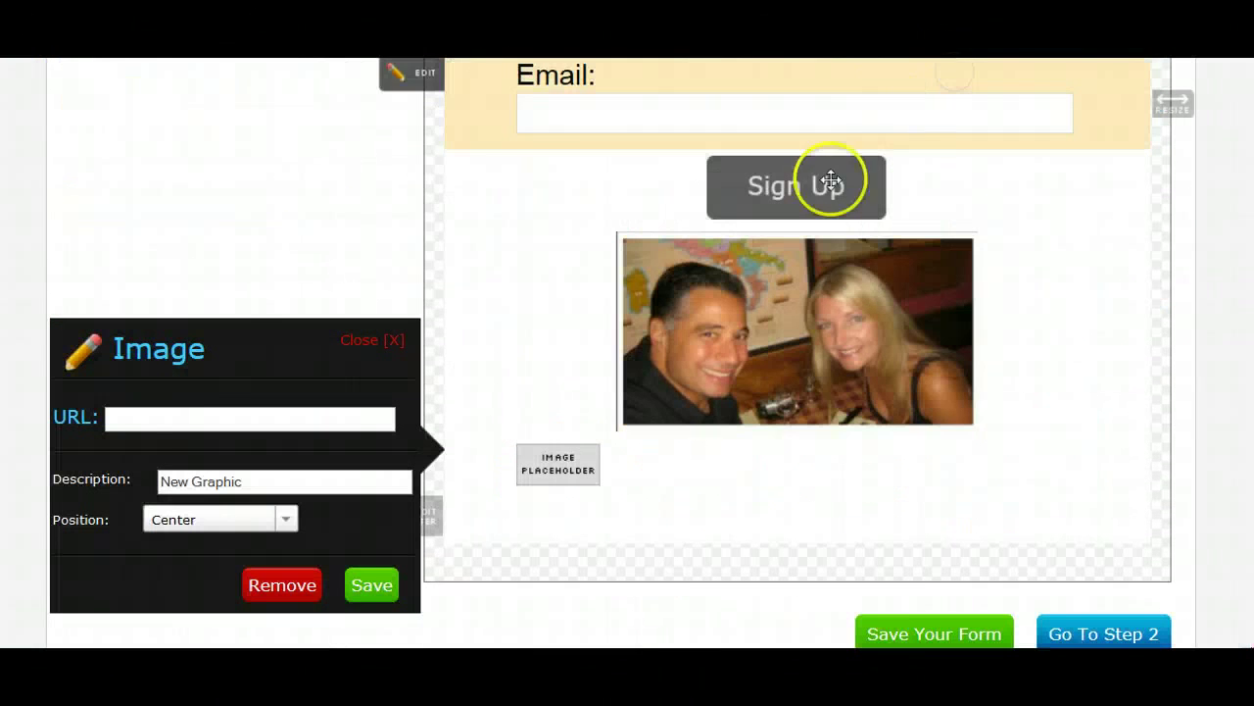
right_click(157, 418)
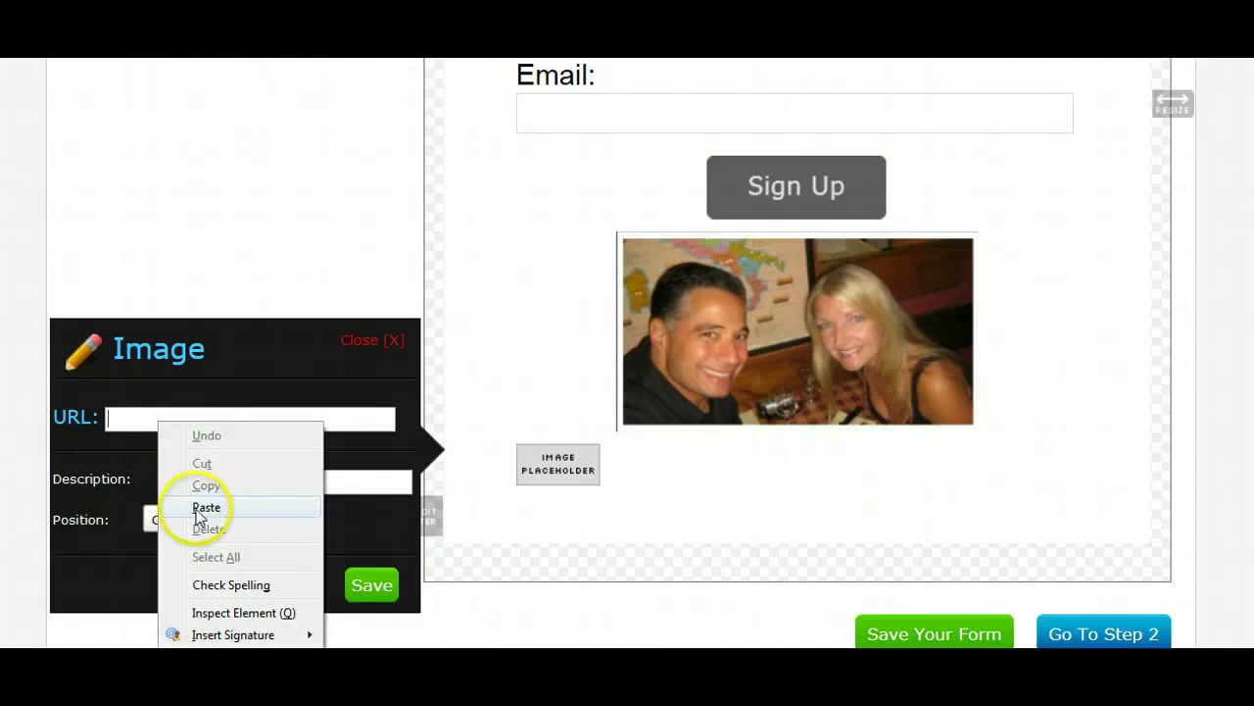
left_click(202, 507)
left_click(372, 585)
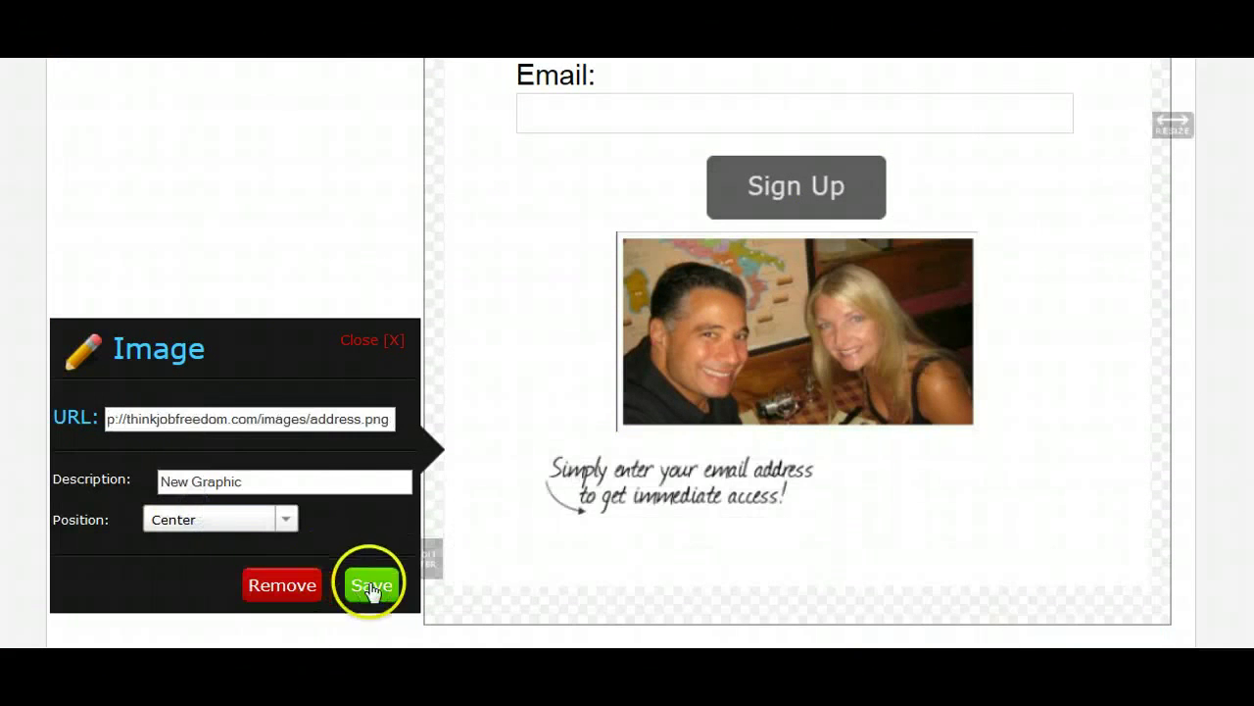
Centre the handwritten-note image by switching its position to Left and back to Center, and save its settings.
left_click(285, 520)
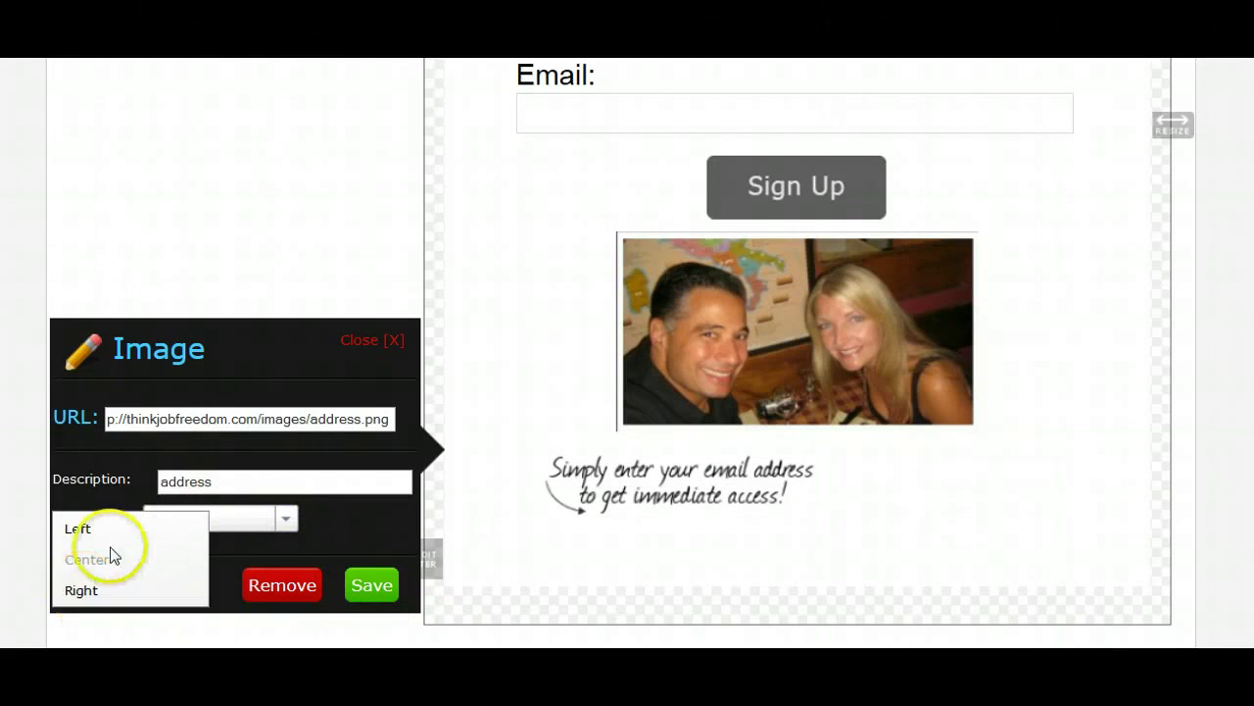
left_click(292, 519)
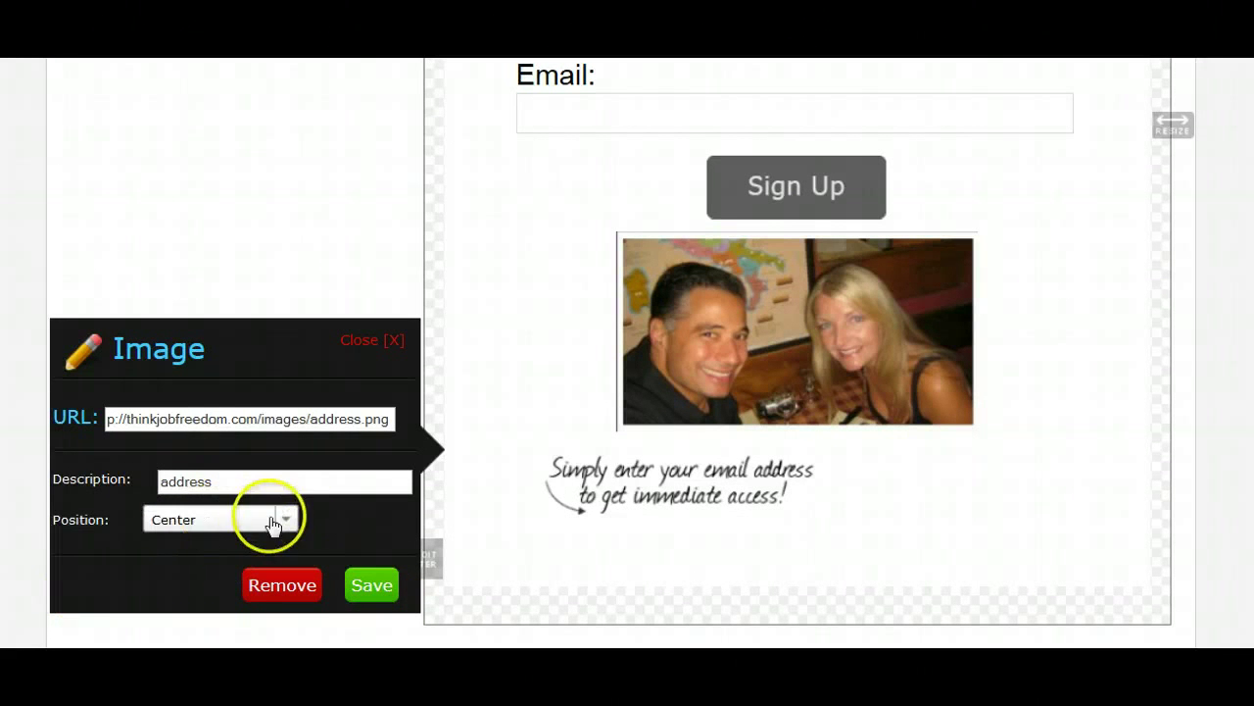
left_click(291, 520)
left_click(147, 530)
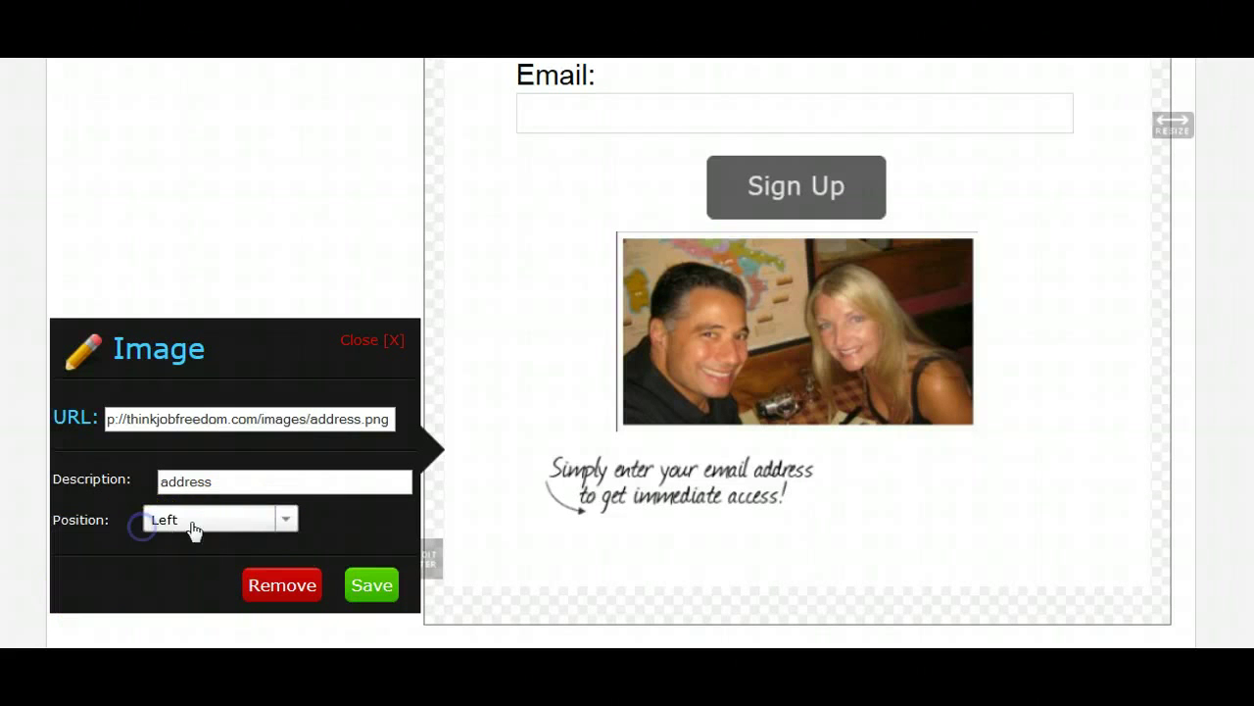
left_click(286, 534)
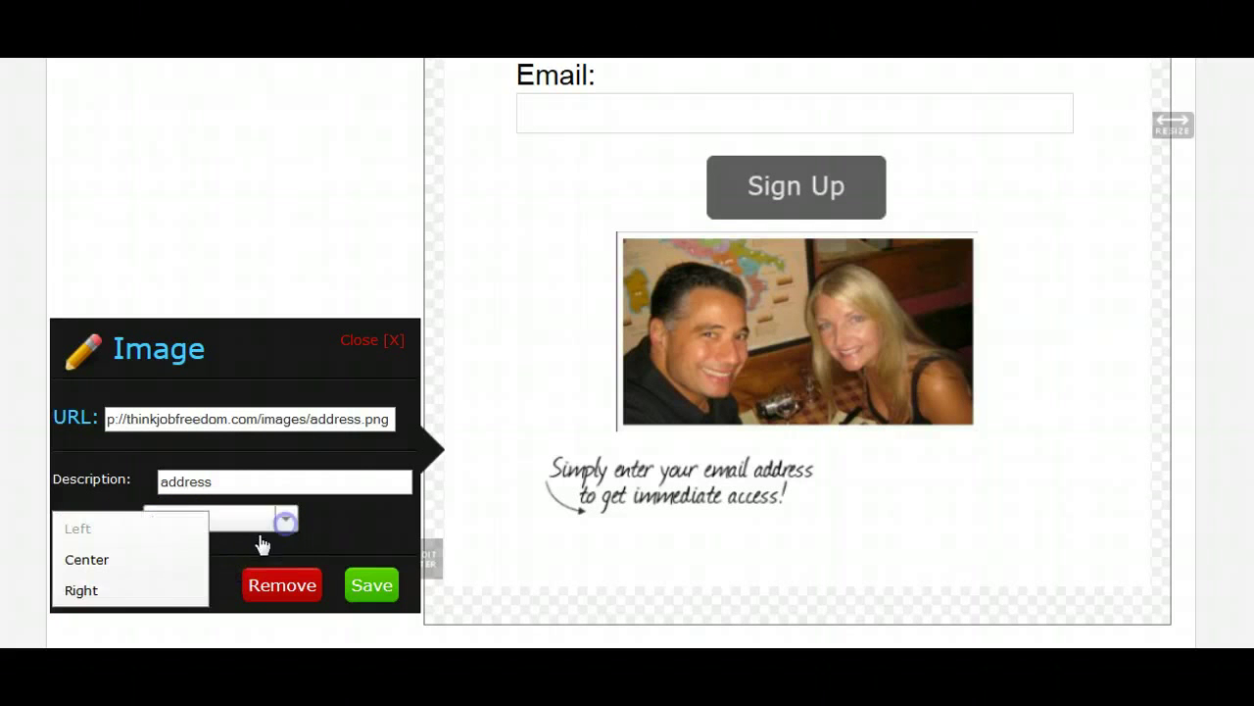
left_click(162, 565)
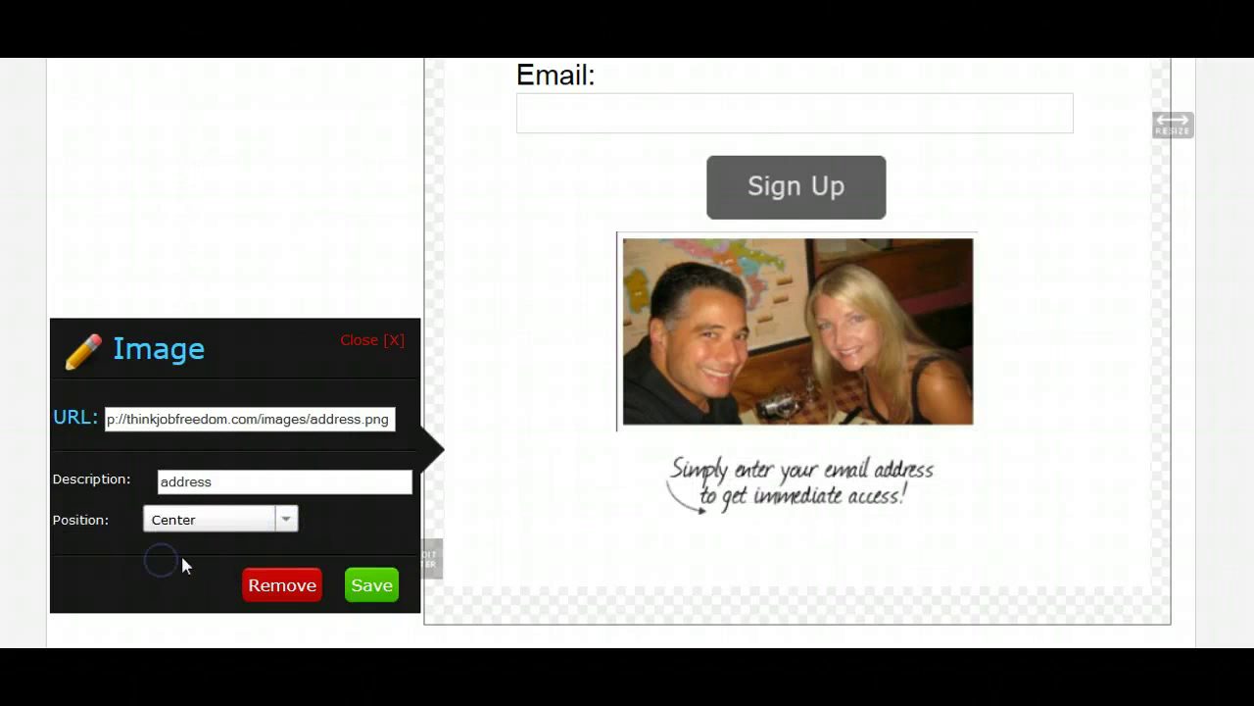
left_click(363, 586)
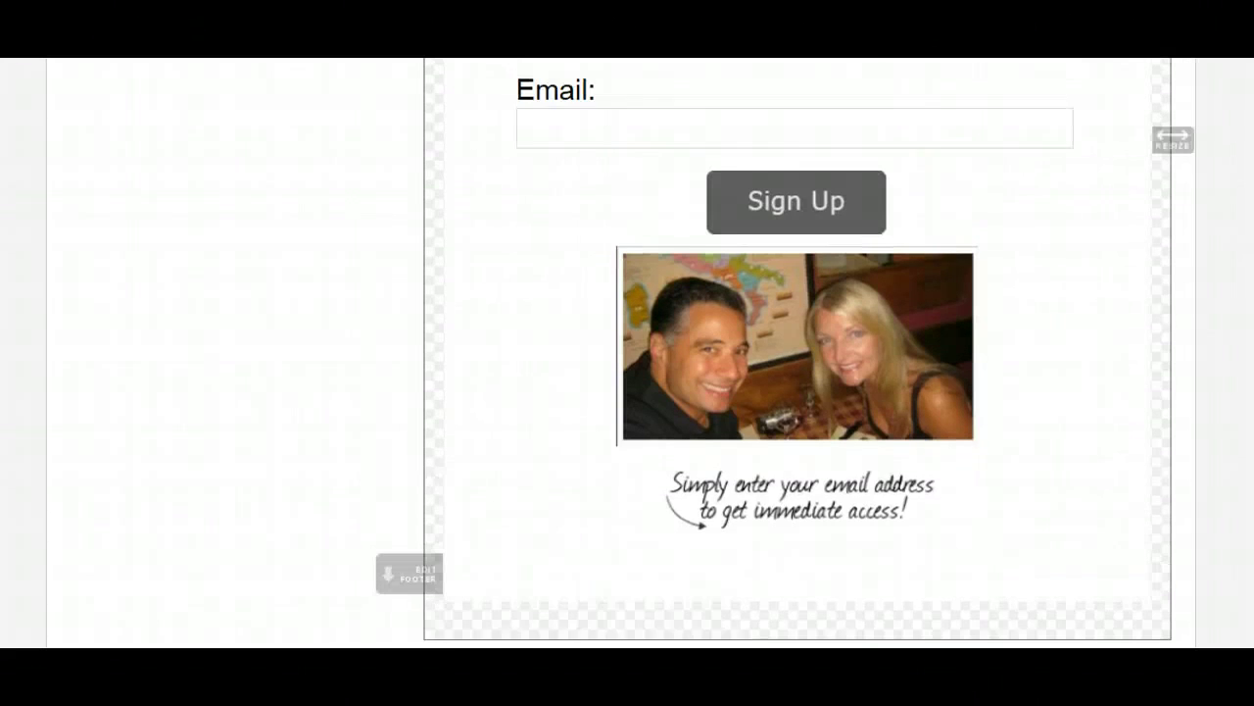
Move the handwritten-note image from below the photo to between the header text and the Name field.
left_click_drag(761, 498, 804, 89)
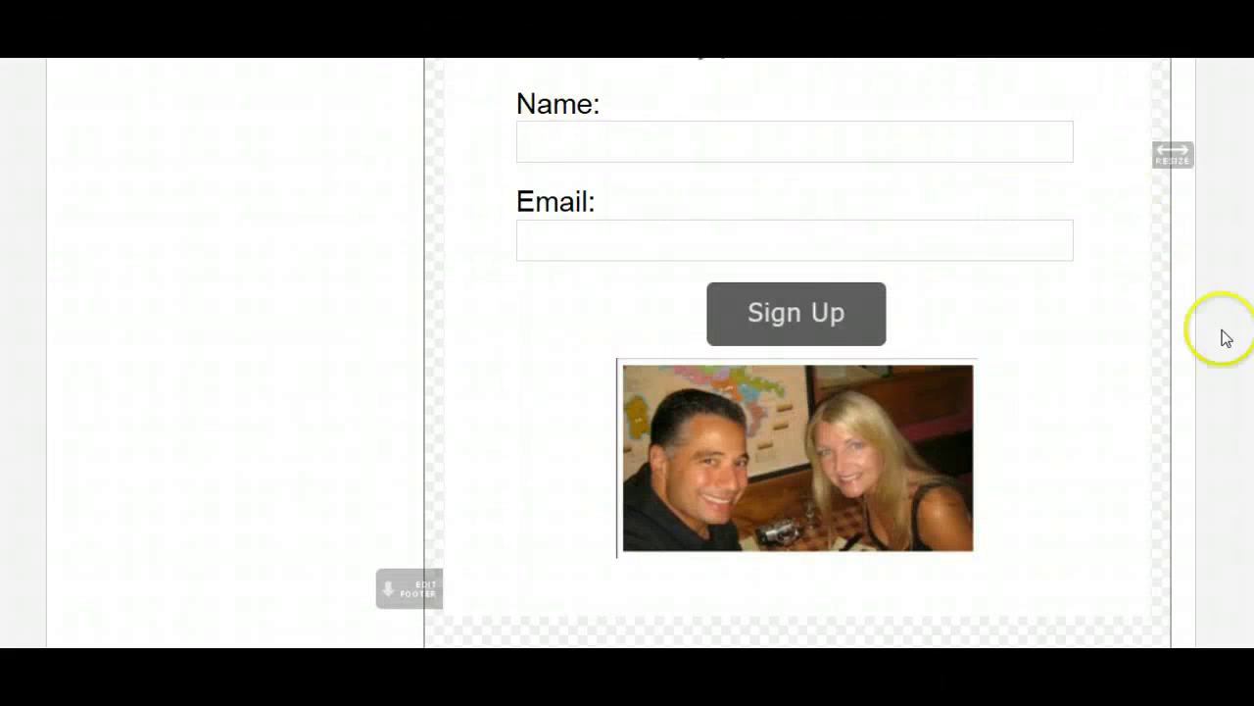
scroll(797, 353, "up", 4)
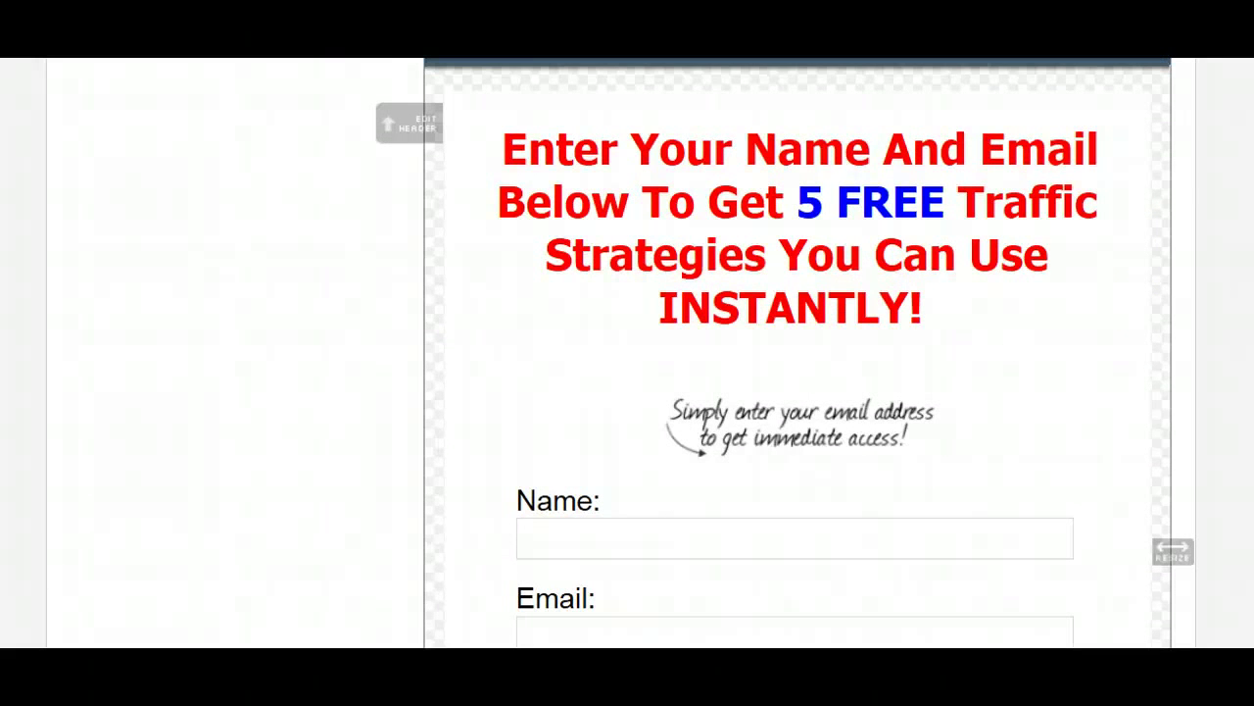
scroll(967, 316, "down", 2)
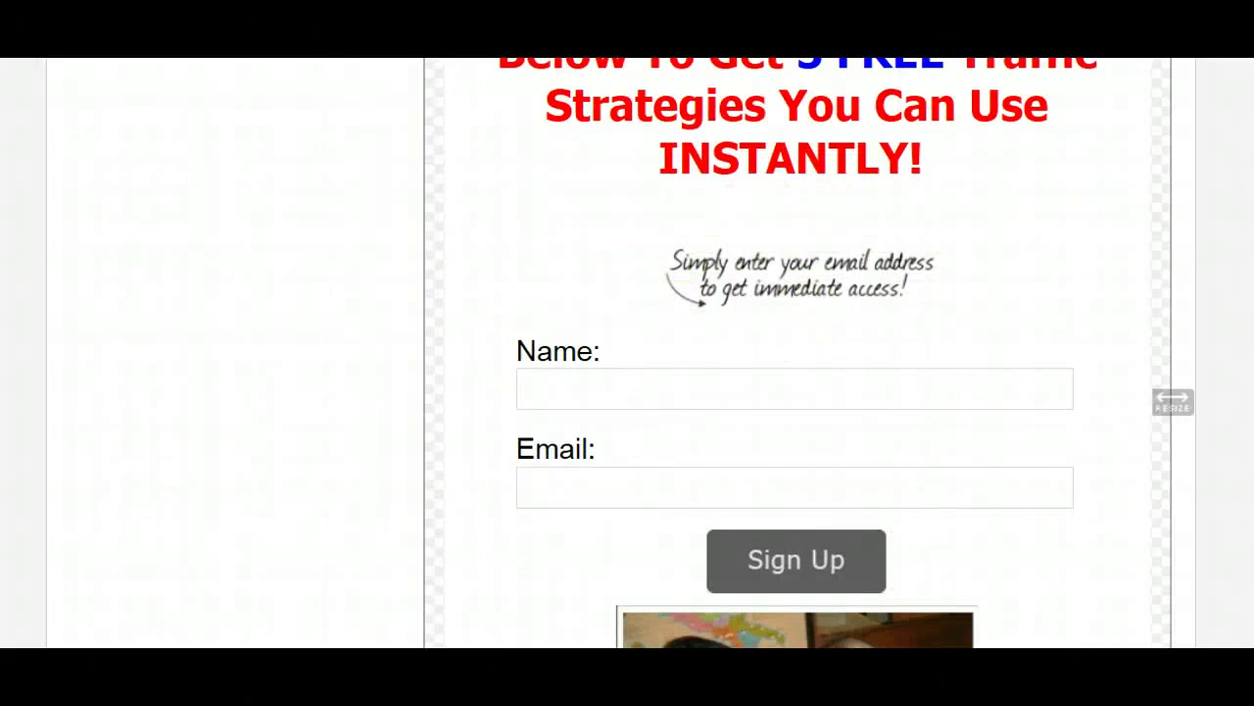
Remove the empty footer beneath the photo in the form.
scroll(719, 522, "down", 2)
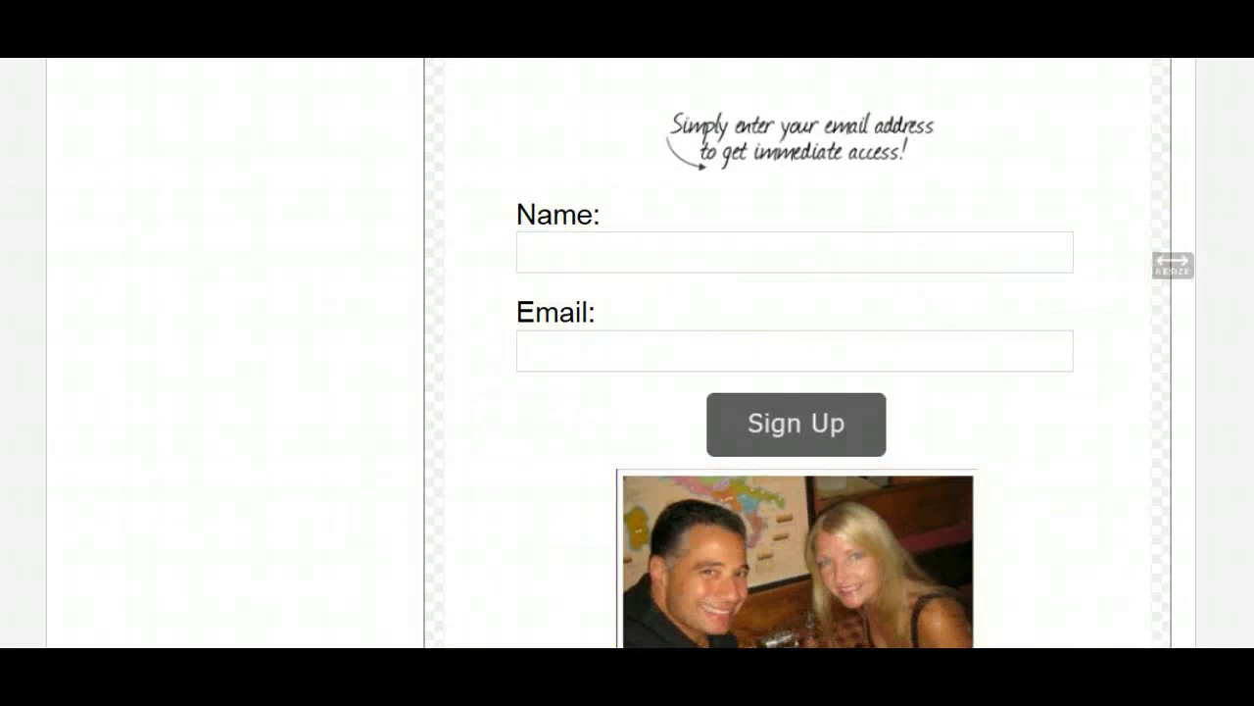
scroll(718, 522, "down", 2)
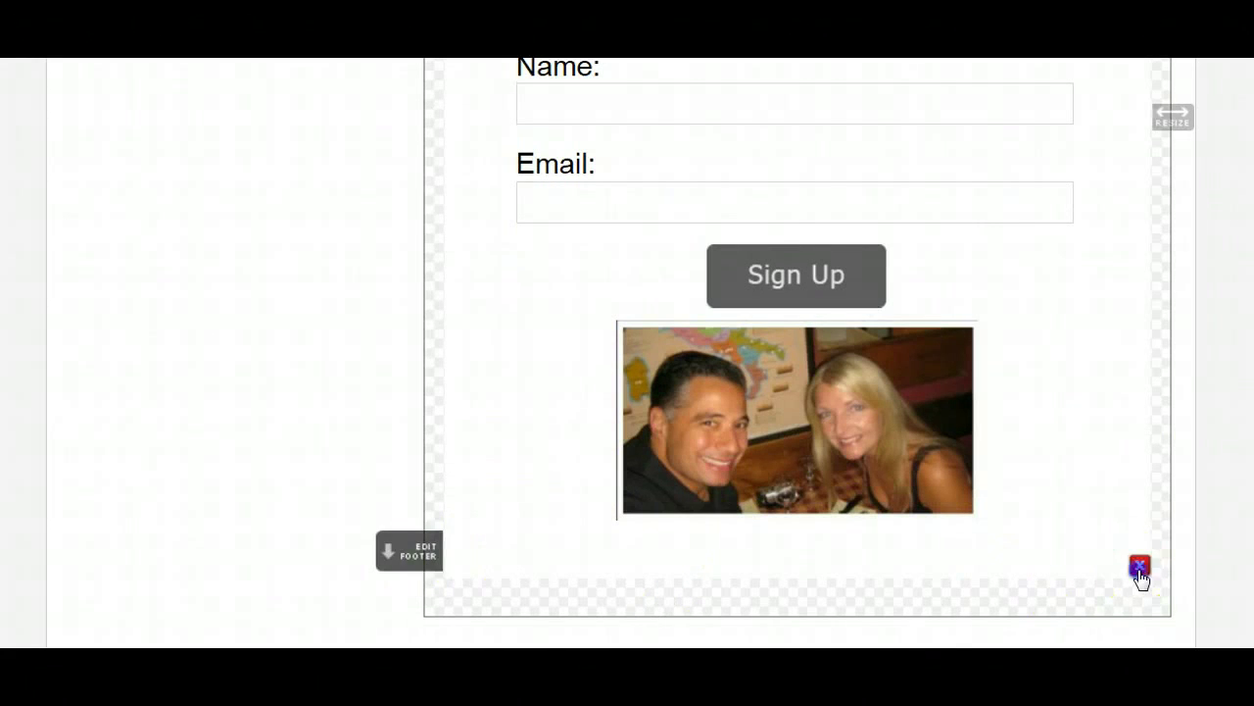
left_click(1140, 573)
Set the background colour of the form's Body to pale lilac f2eaf2.
scroll(797, 352, "up", 5)
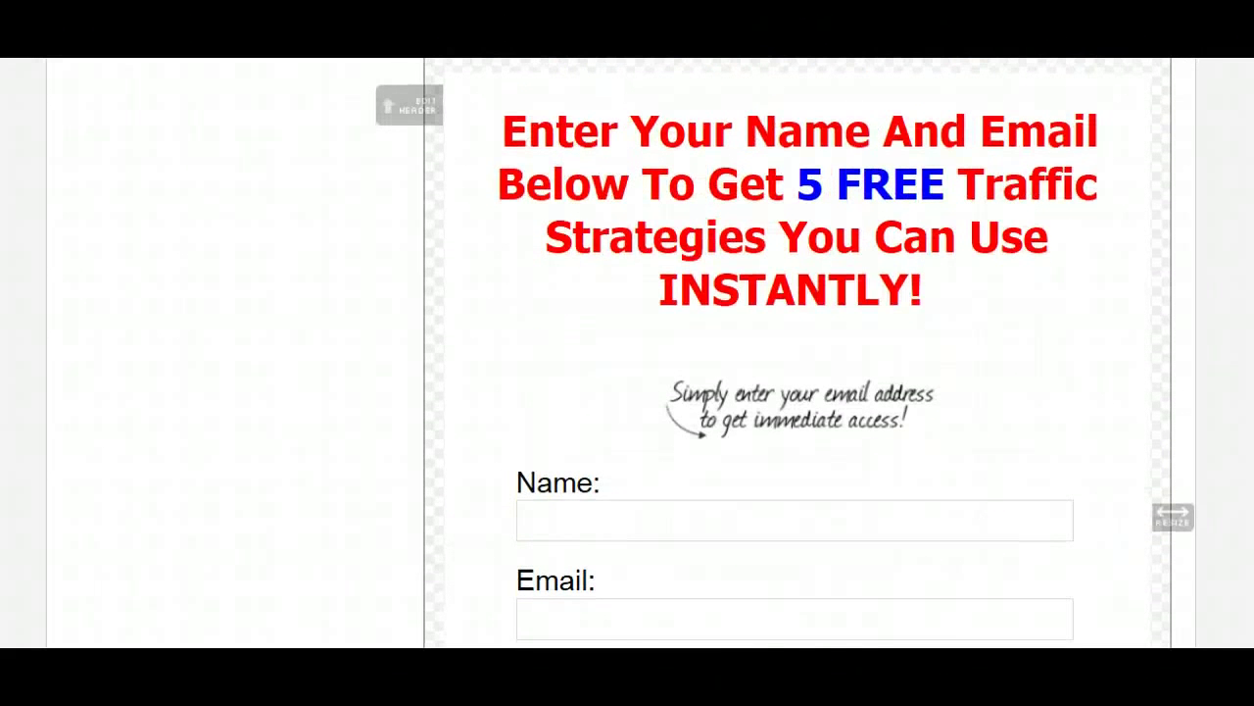
scroll(797, 353, "up", 4)
left_click(498, 313)
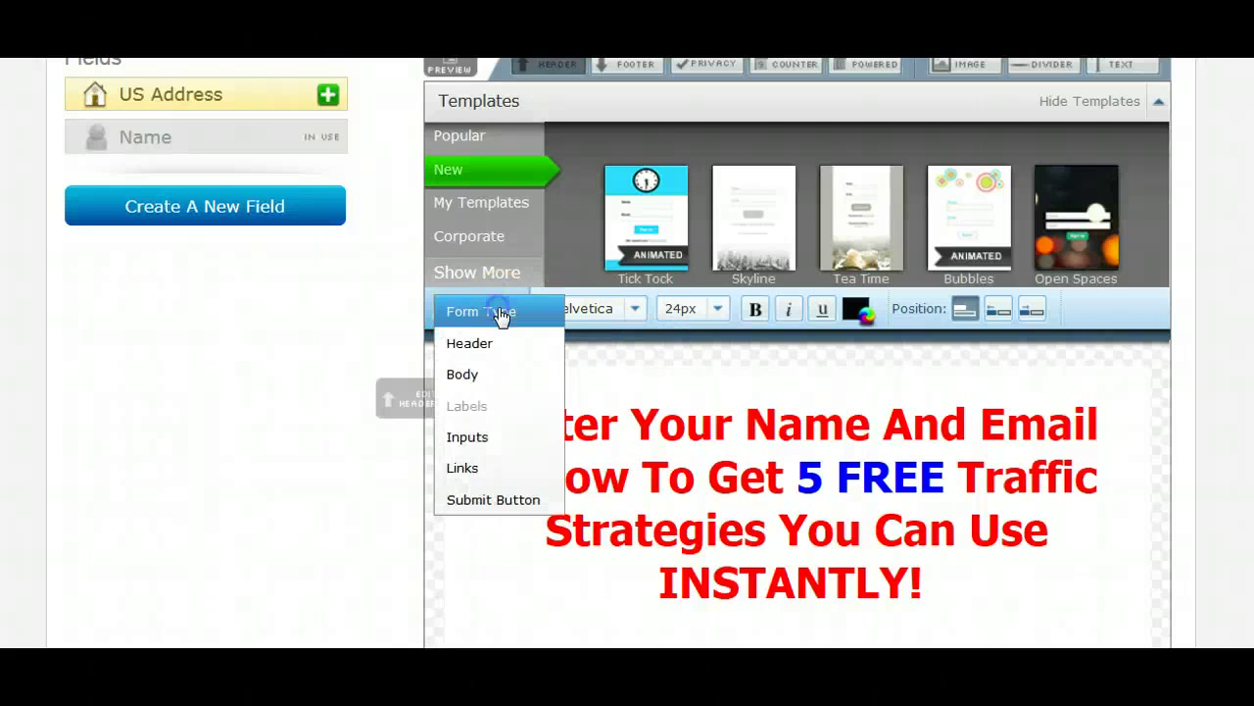
left_click(473, 376)
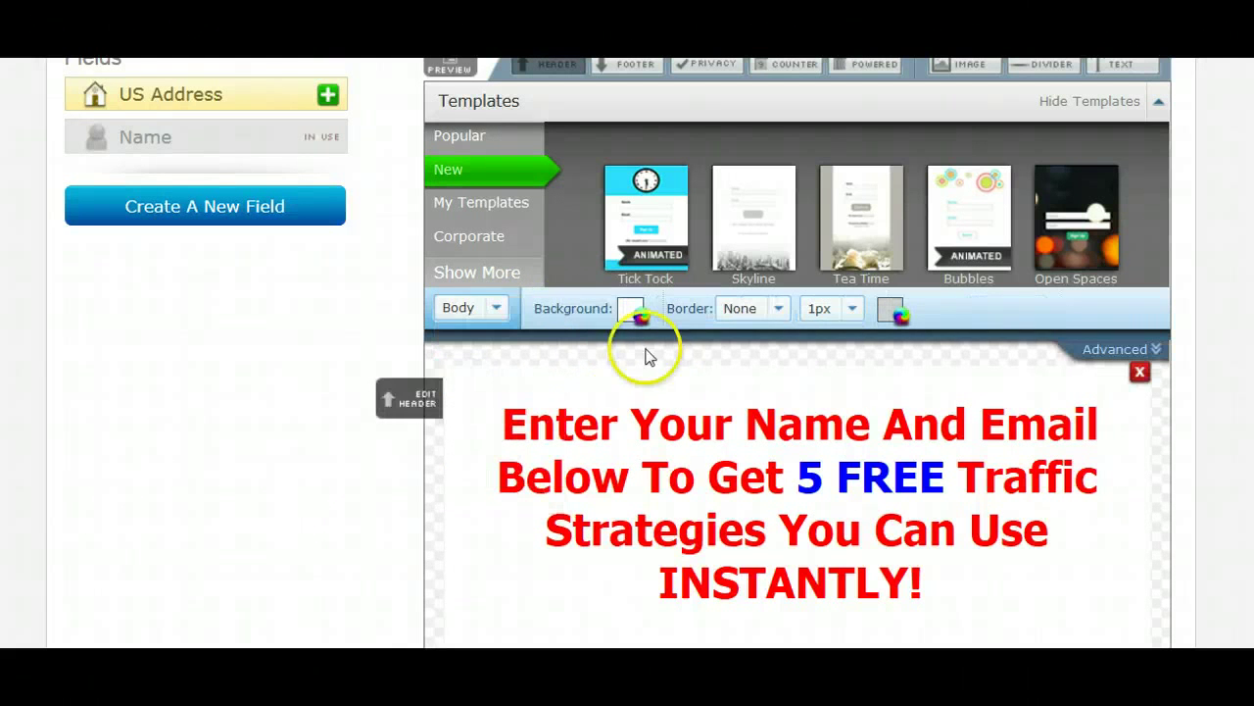
left_click(632, 308)
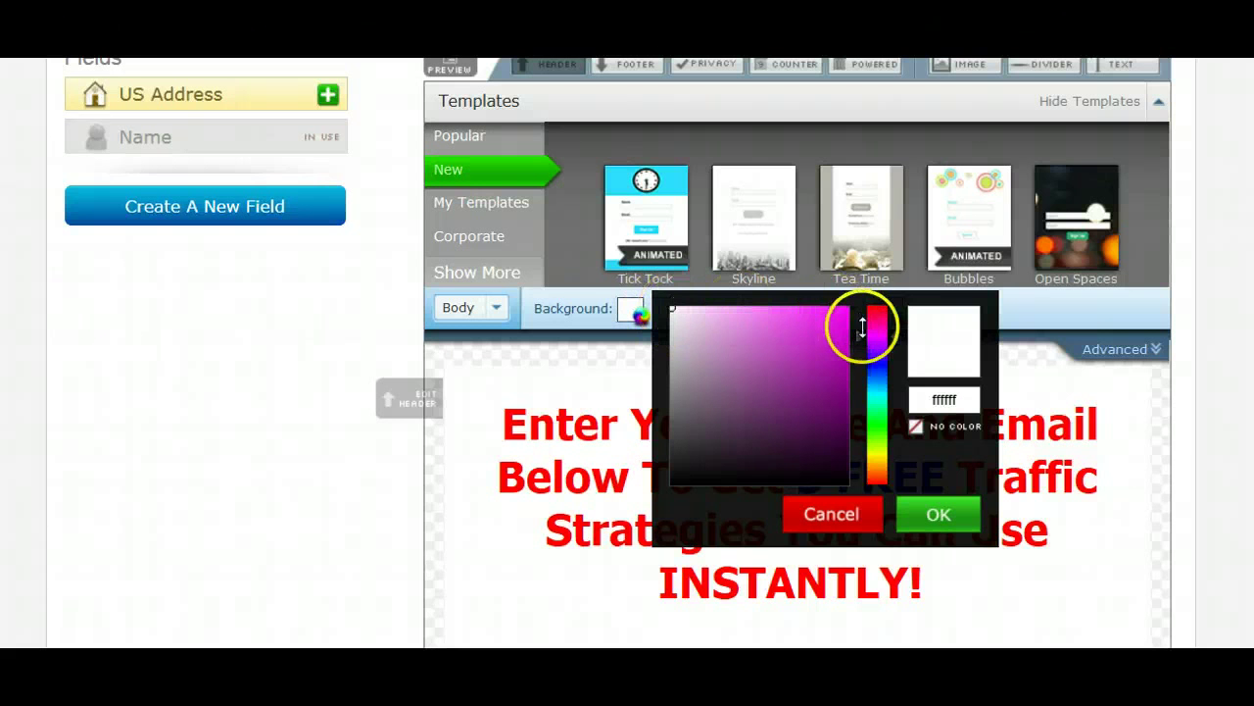
left_click_drag(667, 305, 676, 313)
left_click(939, 511)
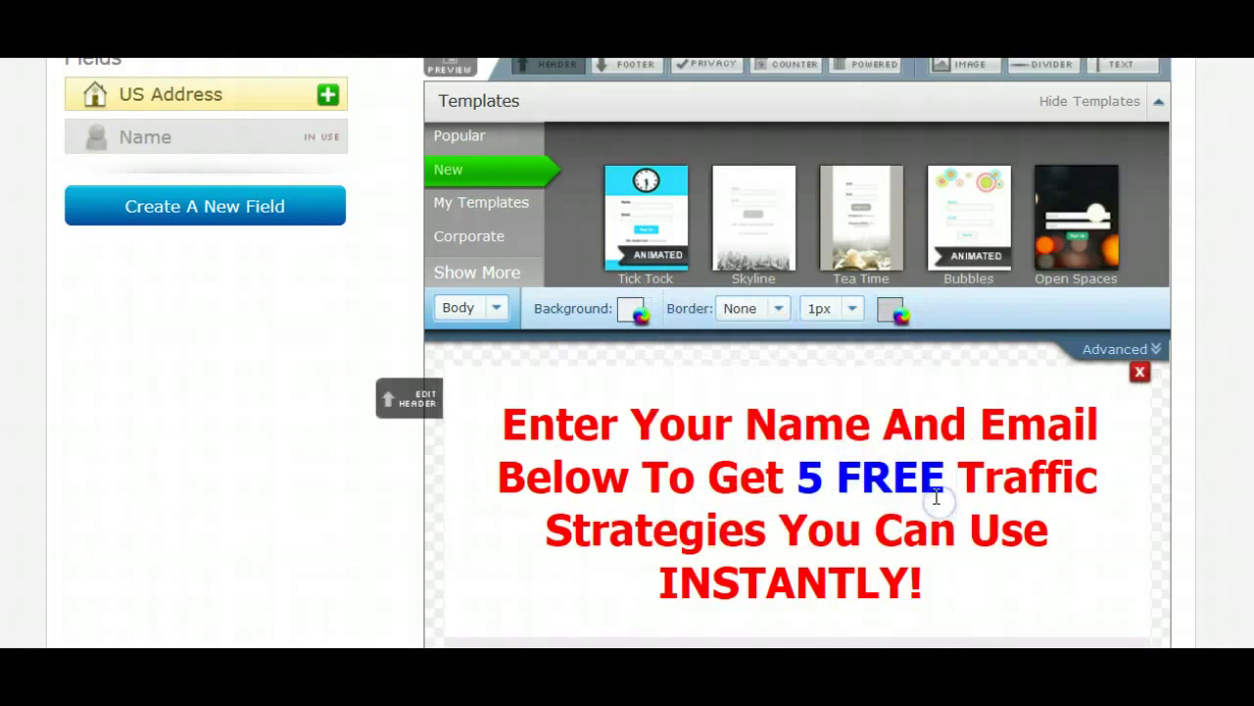
Set the background colour of the form's Body to white ffffff.
scroll(955, 468, "down", 5)
scroll(1112, 420, "up", 3)
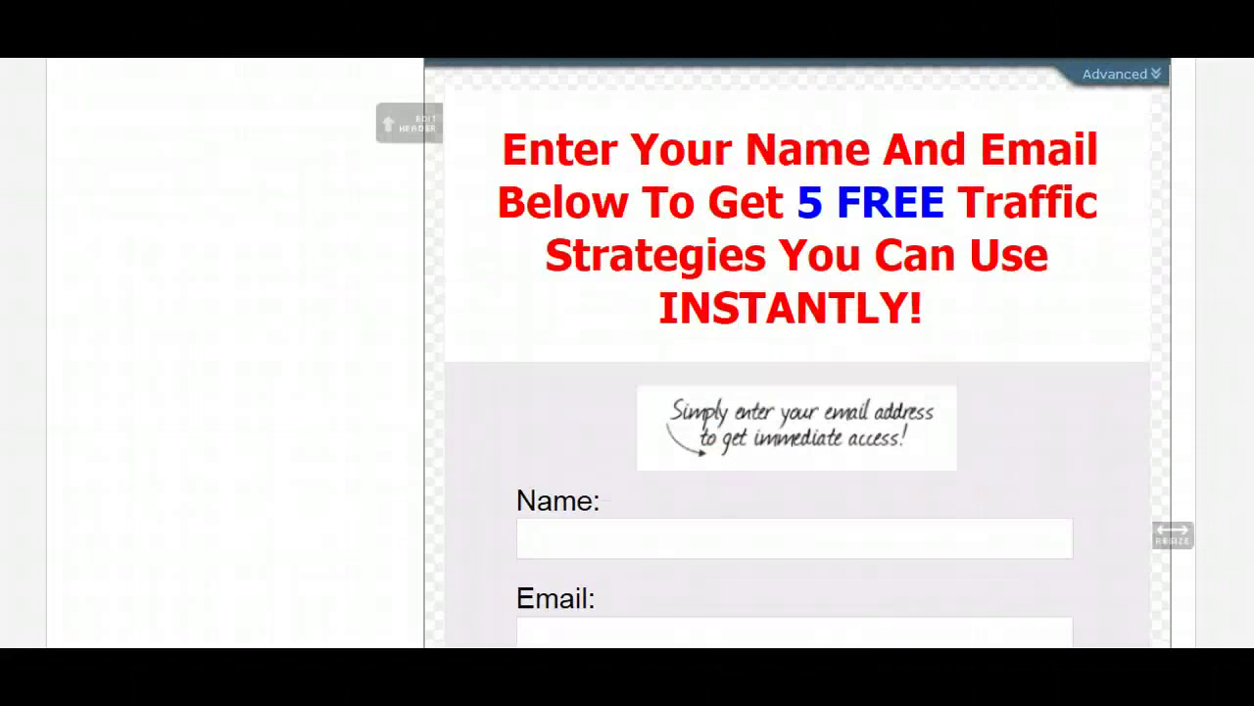
scroll(1111, 420, "down", 3)
scroll(1111, 420, "up", 2)
scroll(1111, 421, "up", 3)
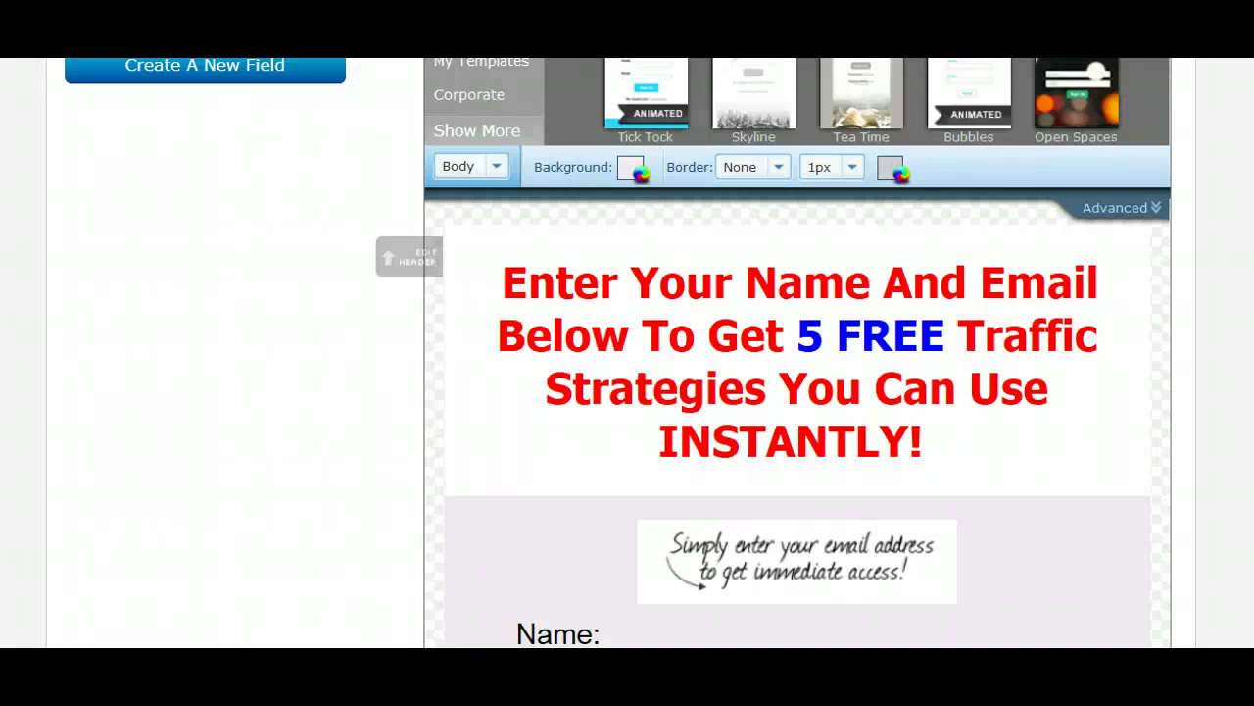
left_click(633, 171)
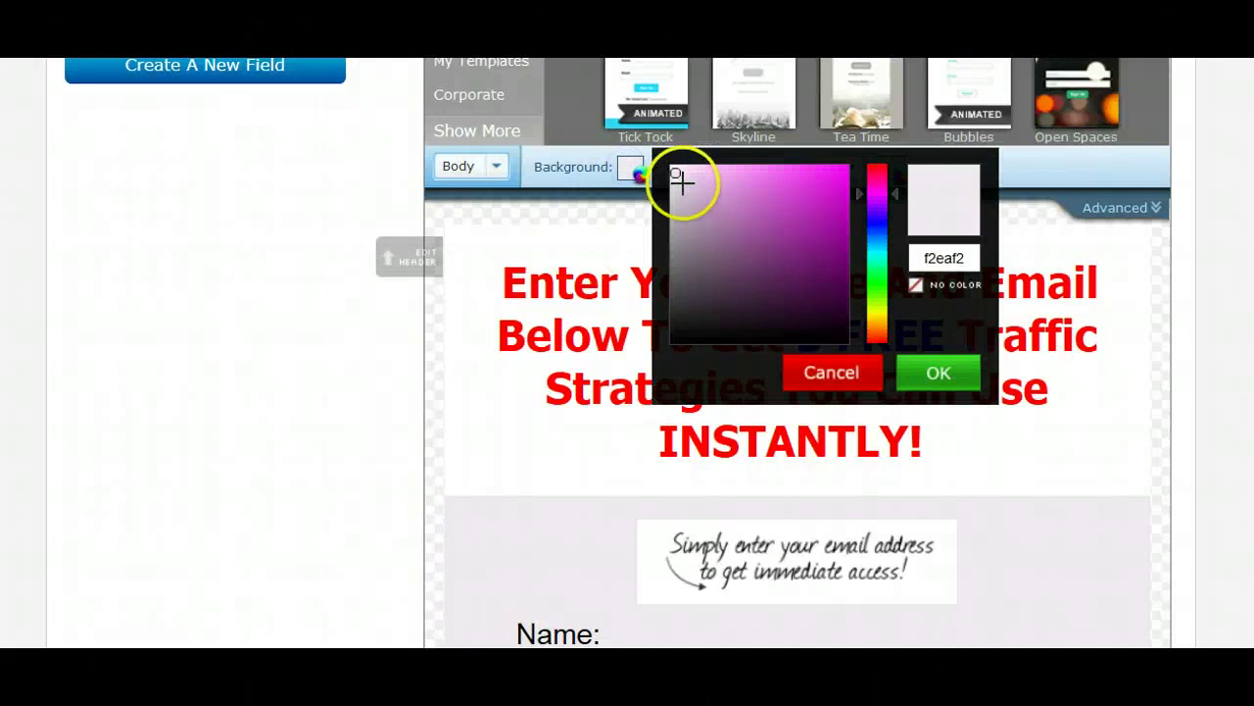
left_click_drag(677, 170, 667, 158)
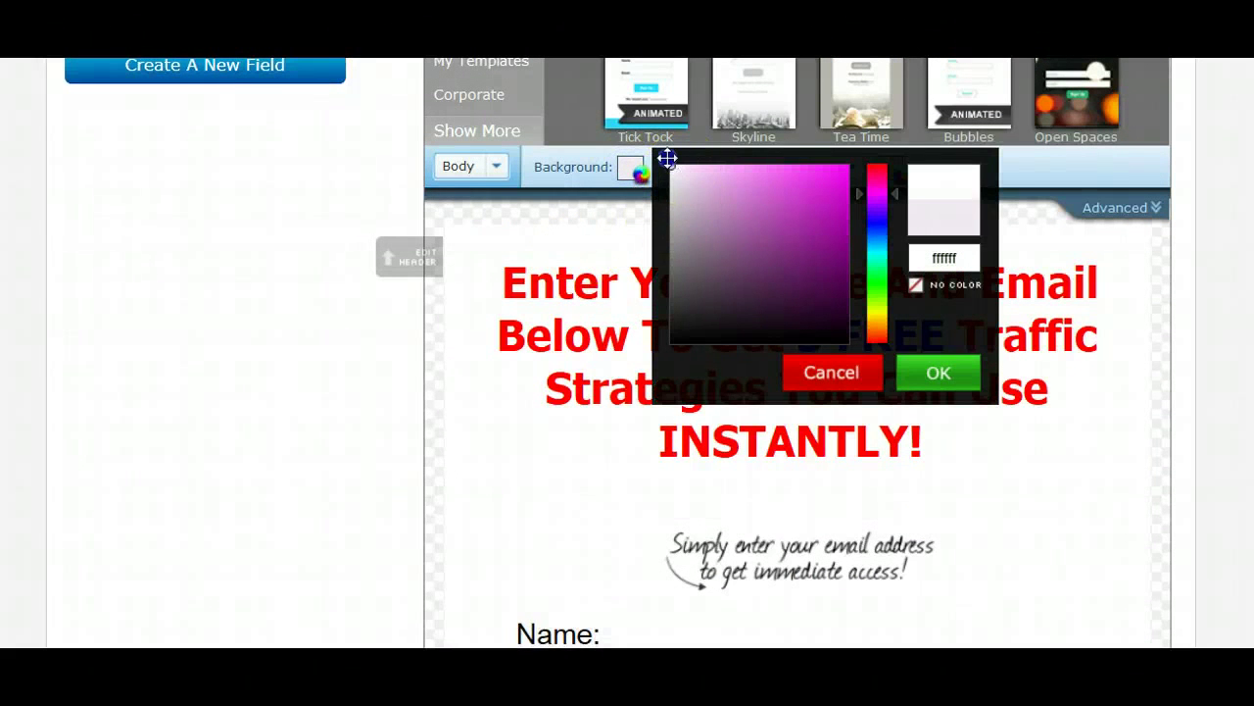
left_click(955, 372)
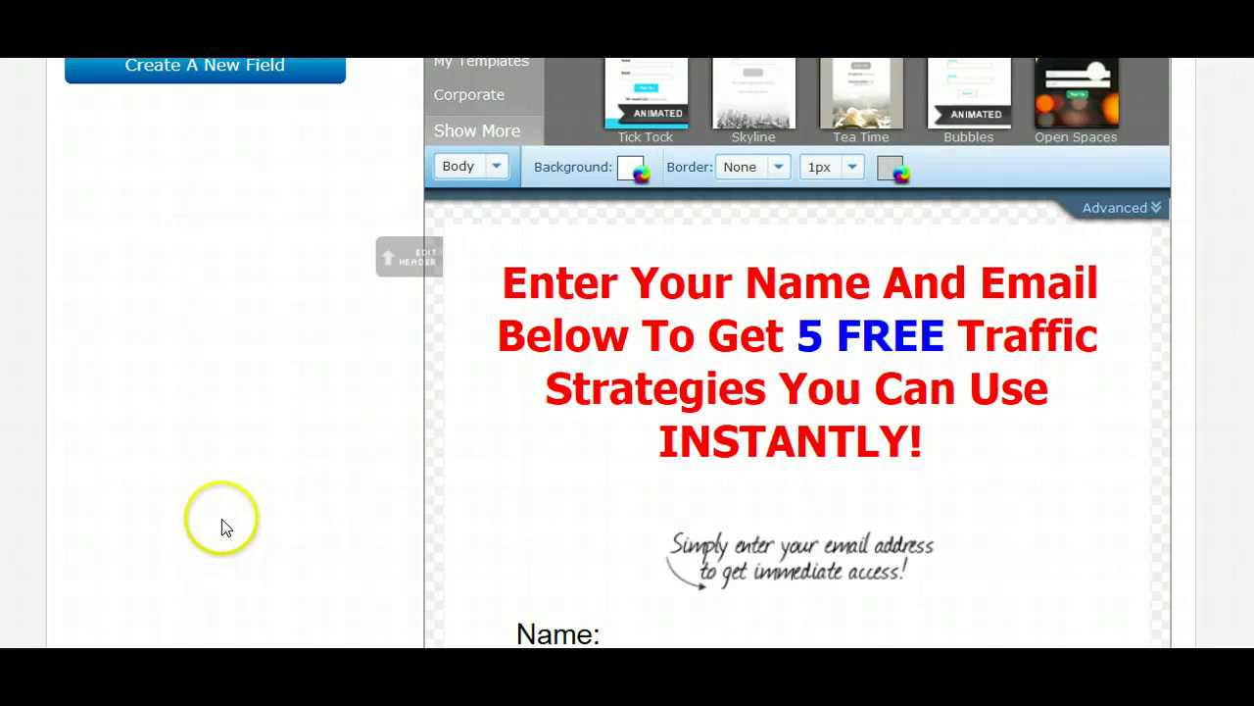
Open the Photobucket website in a new browser tab, view its log-in form, and return to the sign up form editor.
scroll(798, 392, "down", 5)
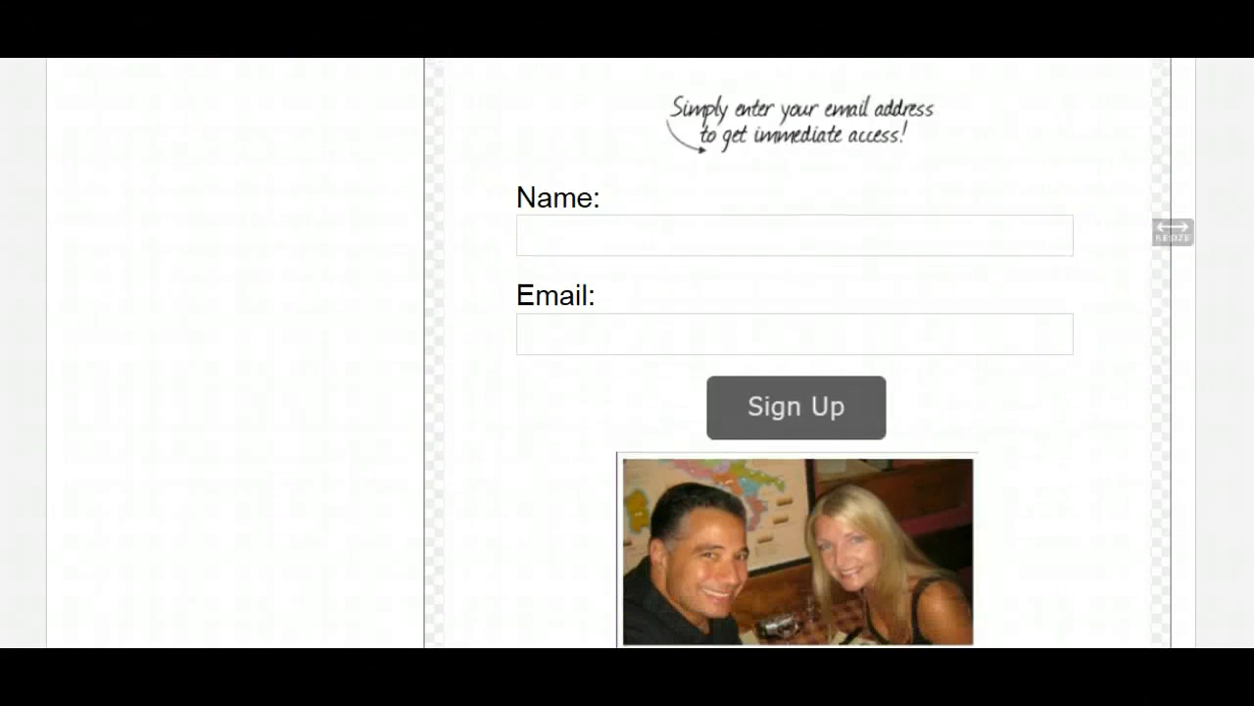
mouse_move(817, 552)
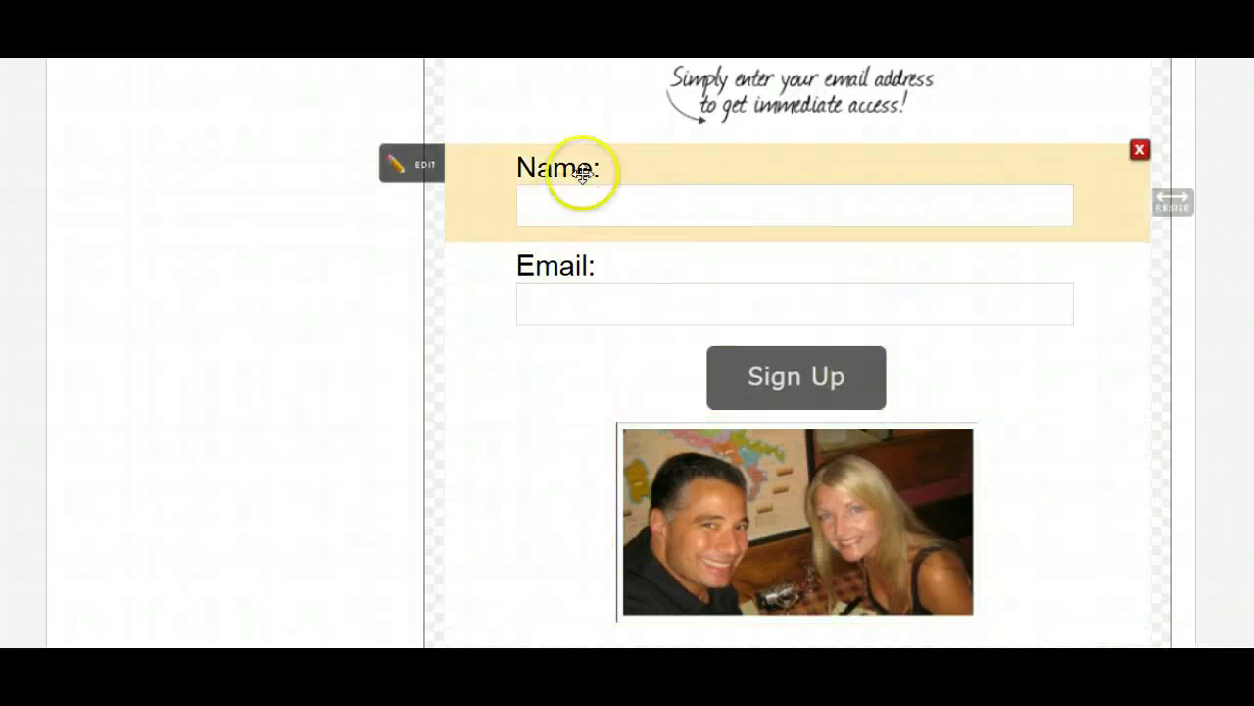
key("ctrl+t")
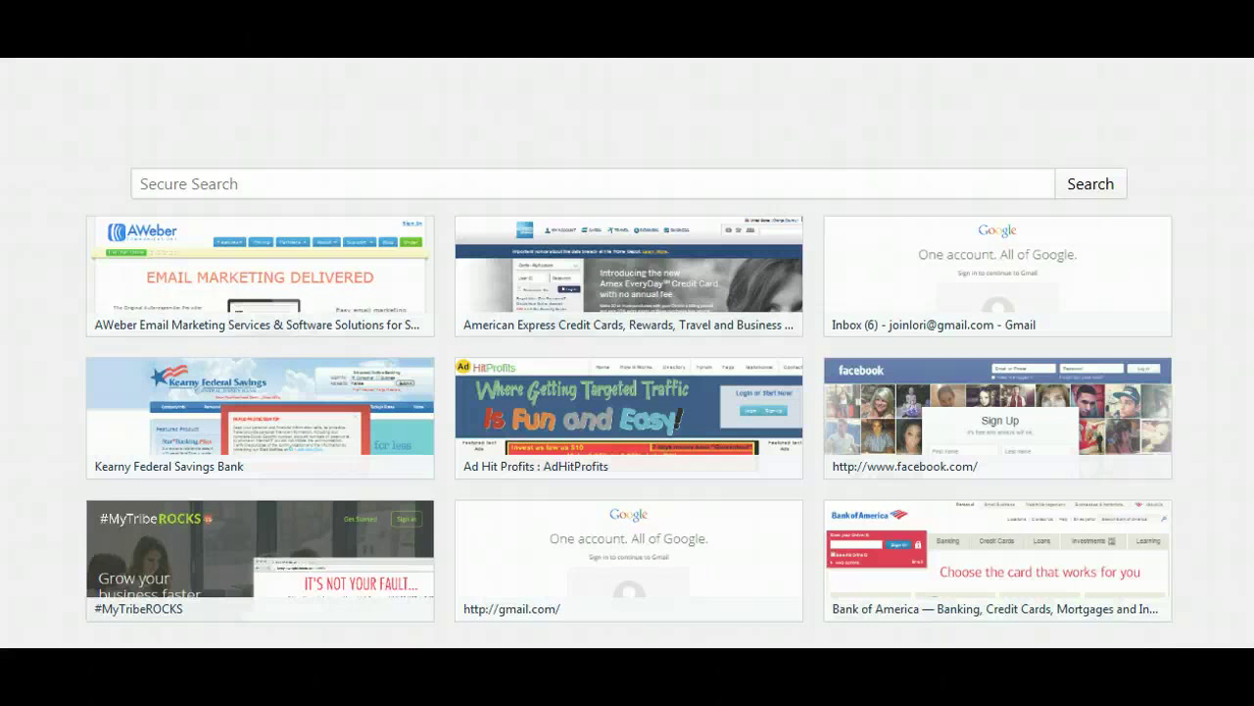
type("photo")
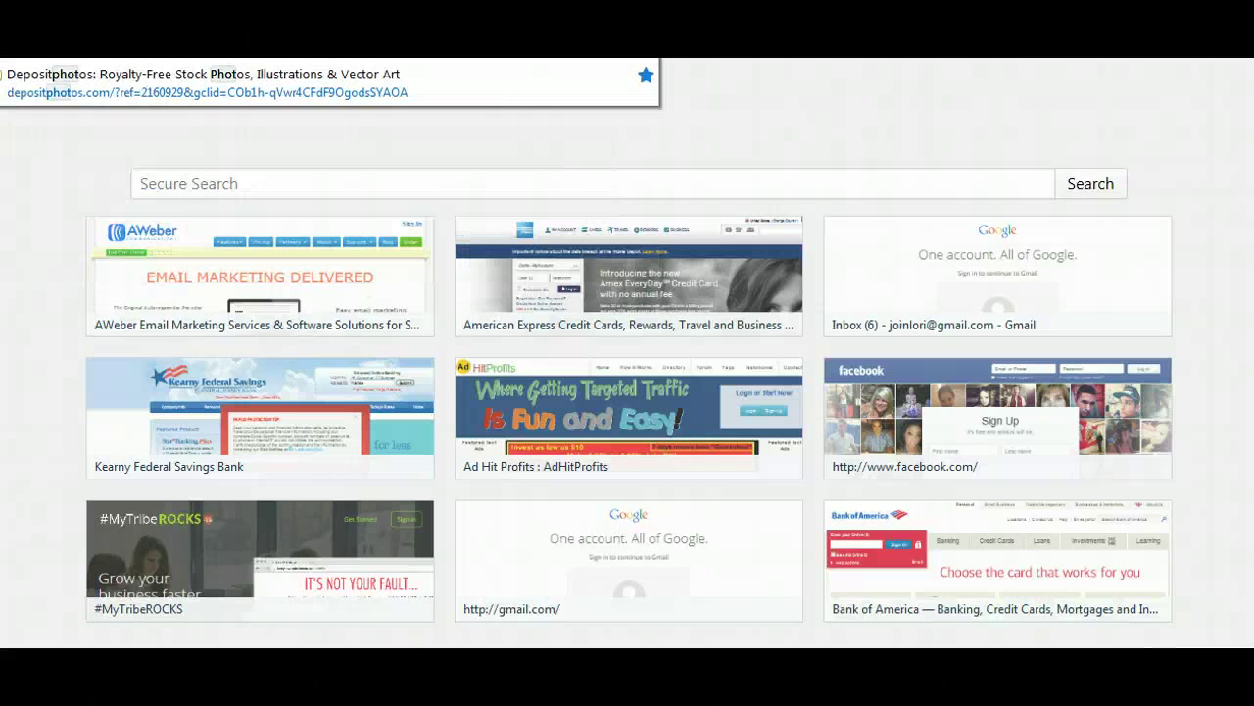
key("Return")
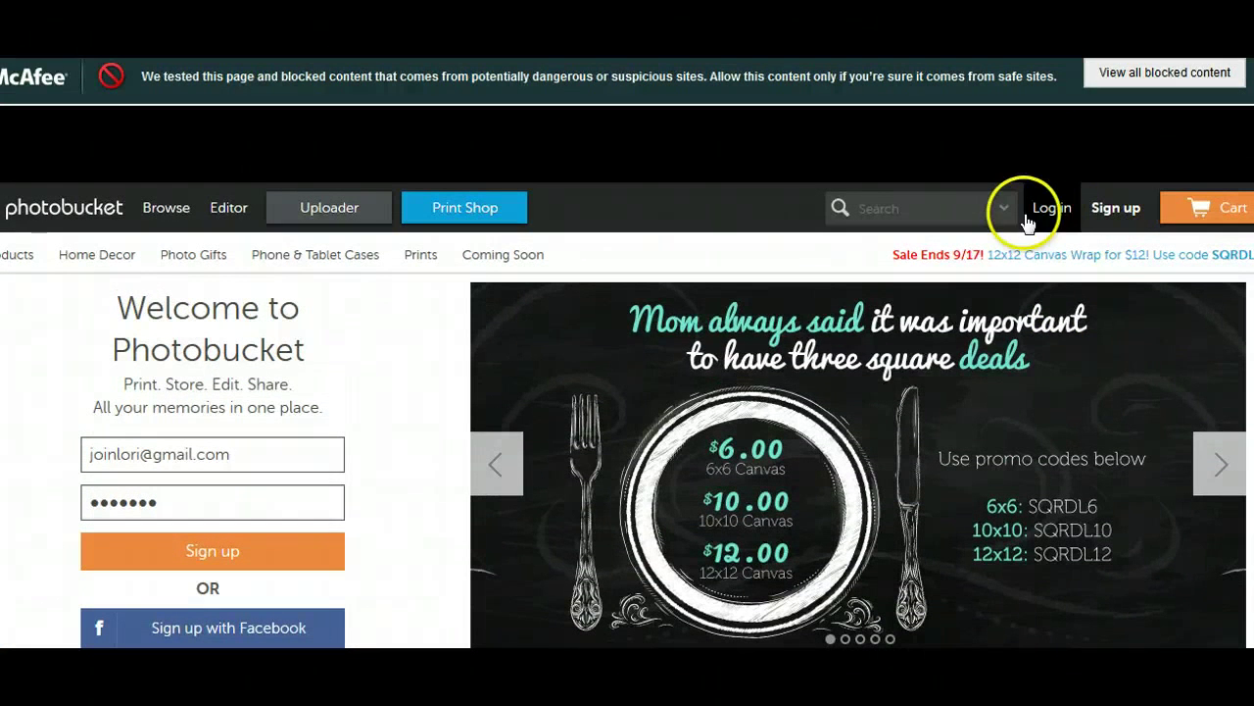
left_click(1031, 217)
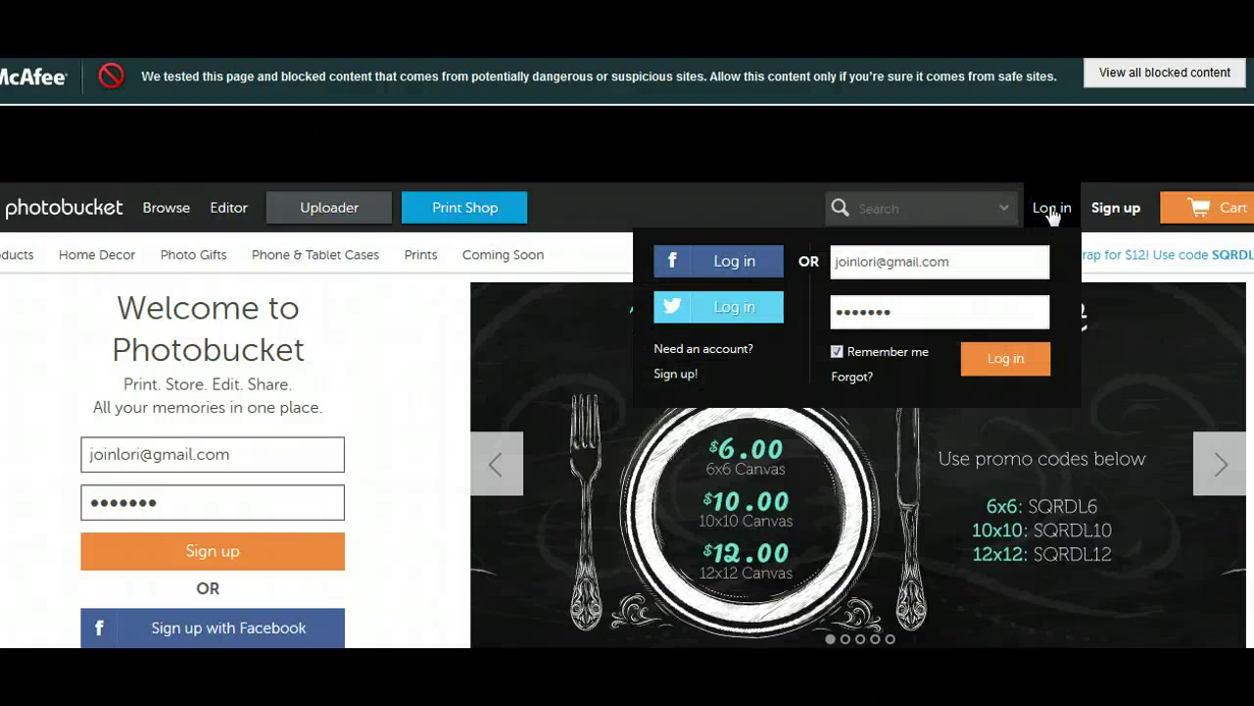
left_click(582, 452)
left_click(587, 447)
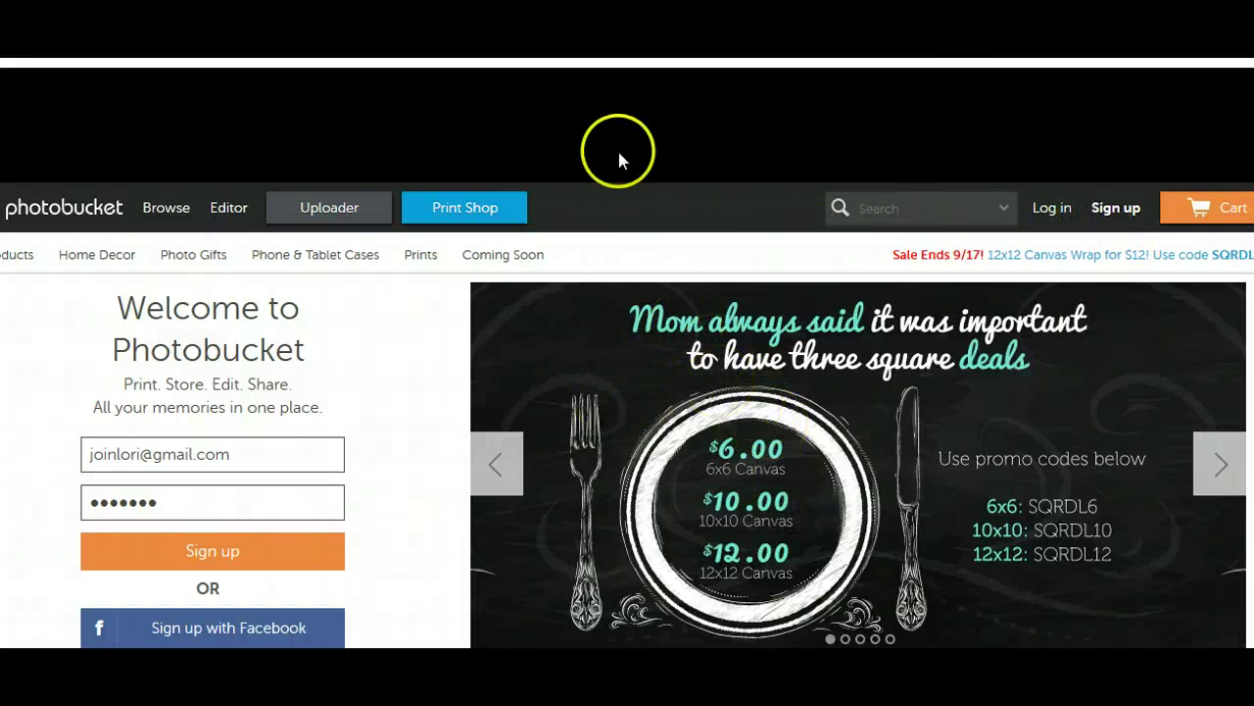
mouse_move(503, 255)
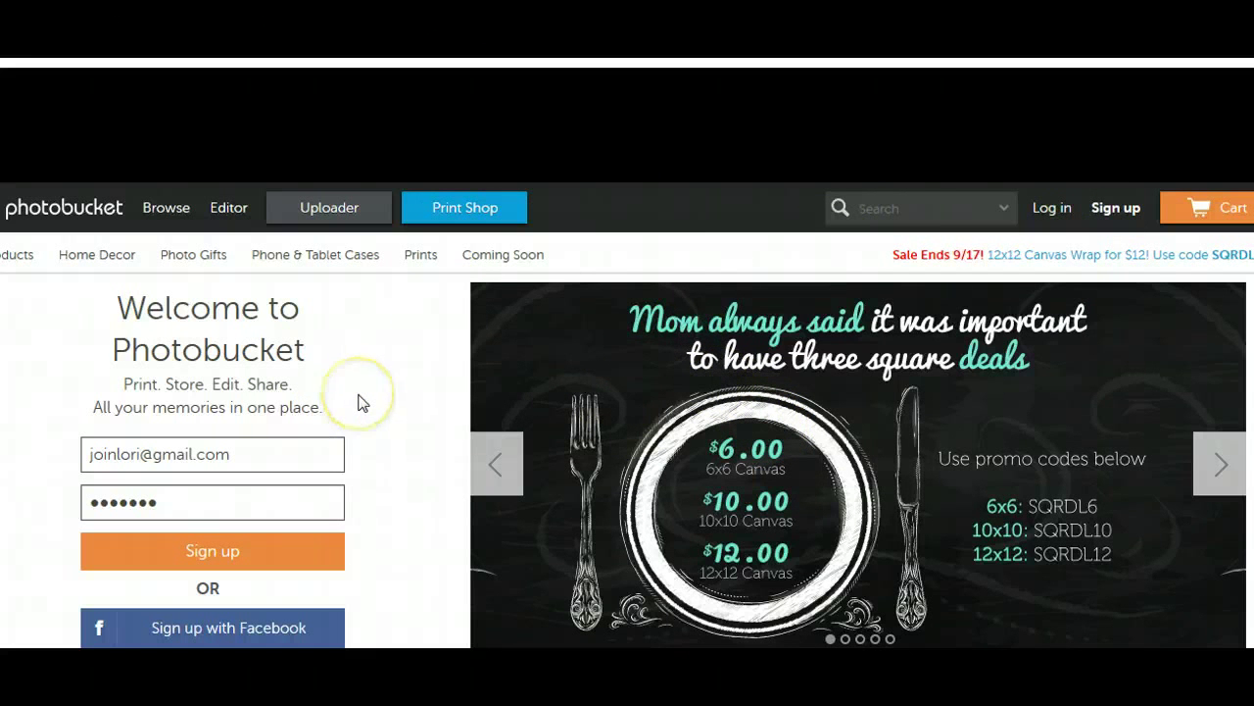
left_click(401, 383)
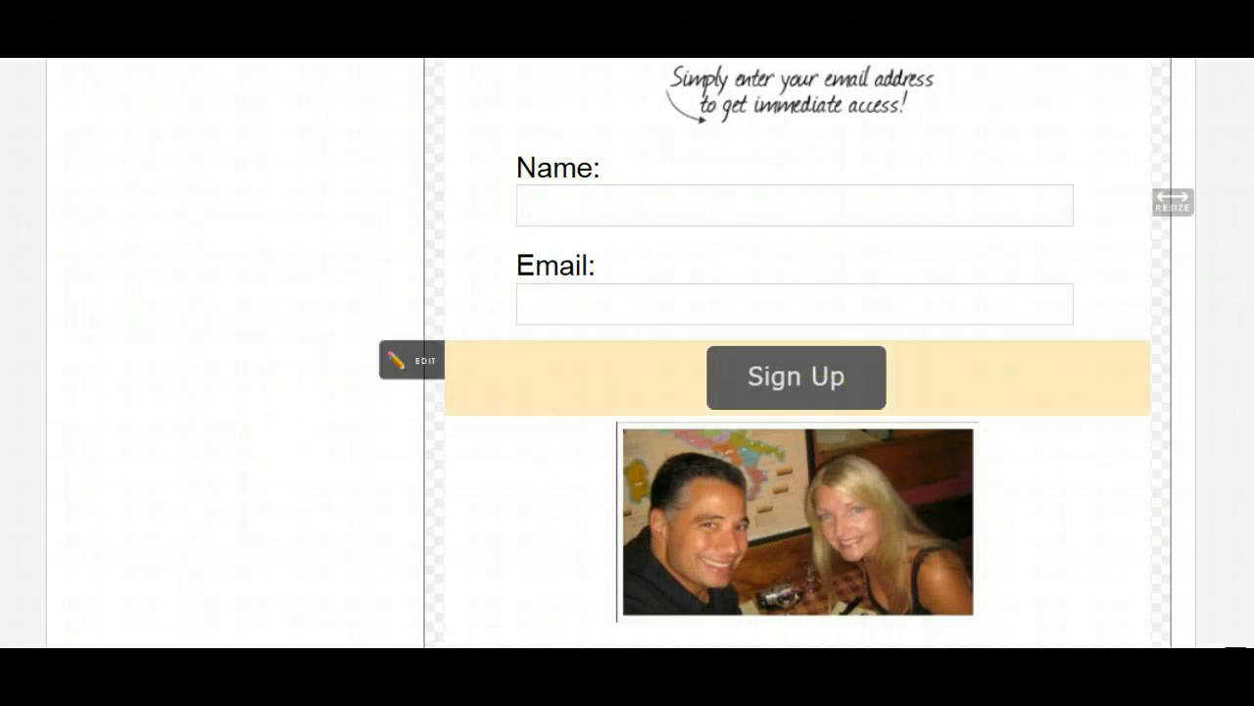
Save the form design and go on to step 2, the form's settings.
scroll(797, 353, "down", 1)
scroll(797, 353, "down", 3)
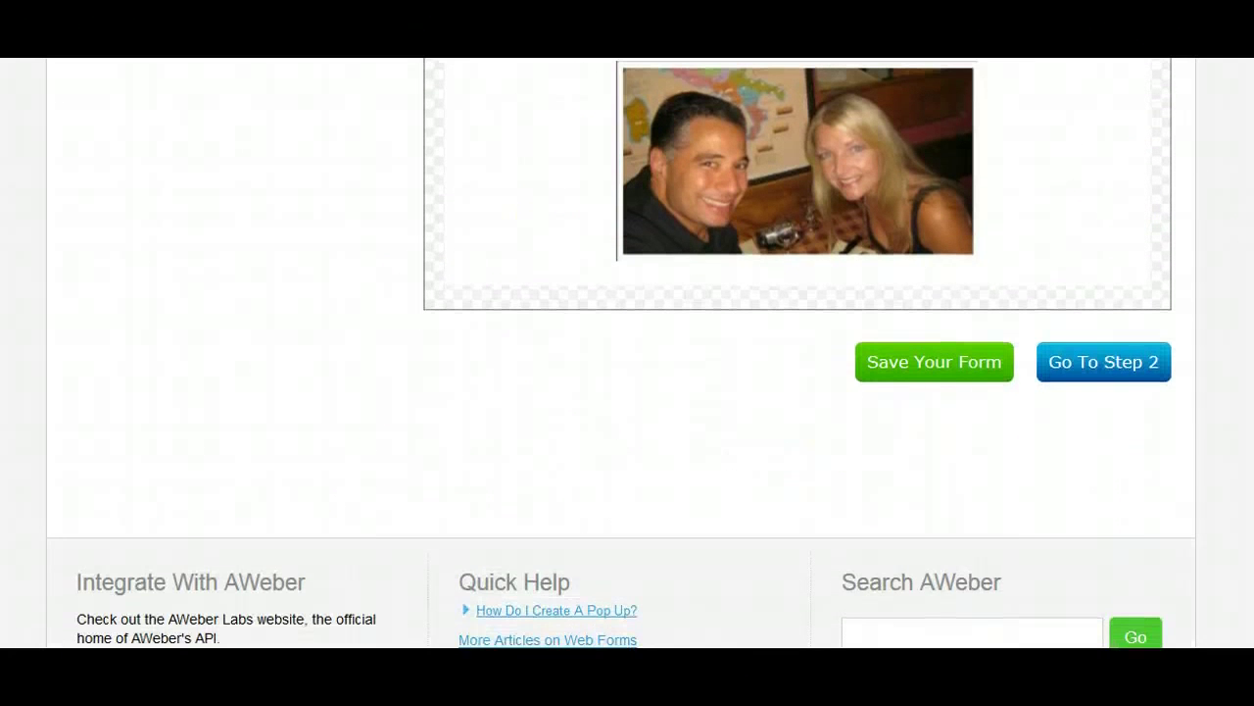
scroll(797, 353, "up", 1)
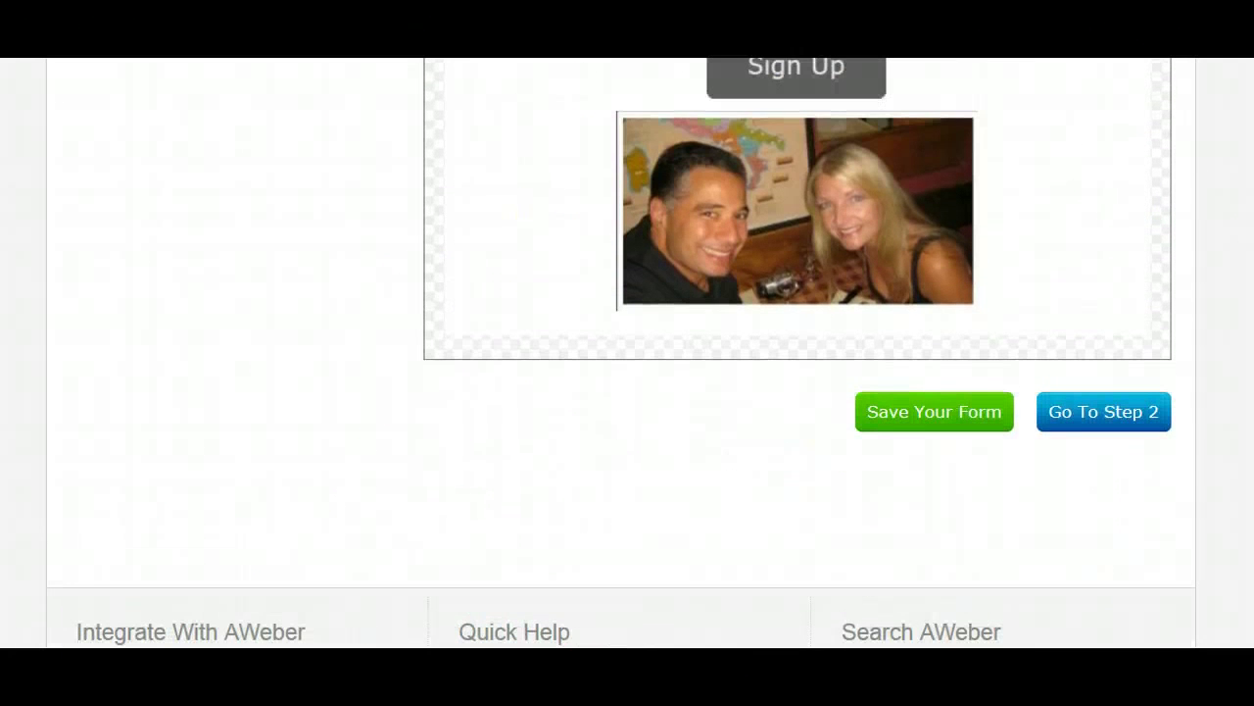
left_click(920, 419)
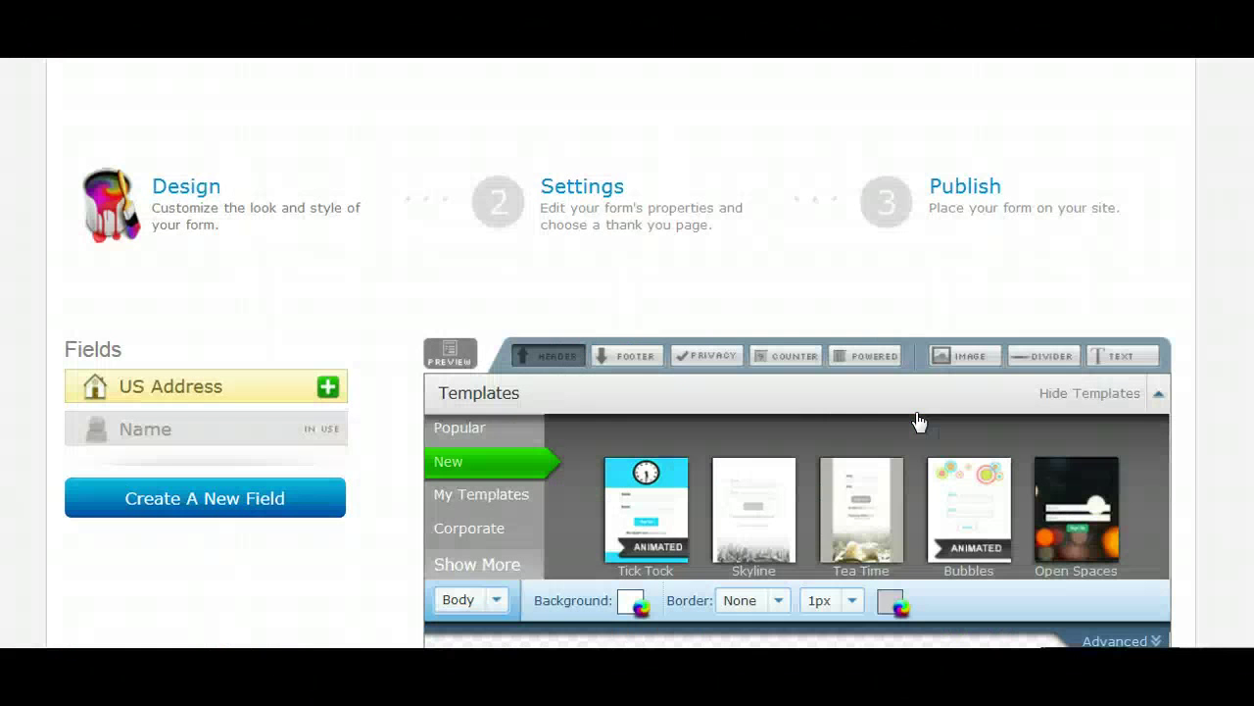
scroll(1102, 380, "down", 10)
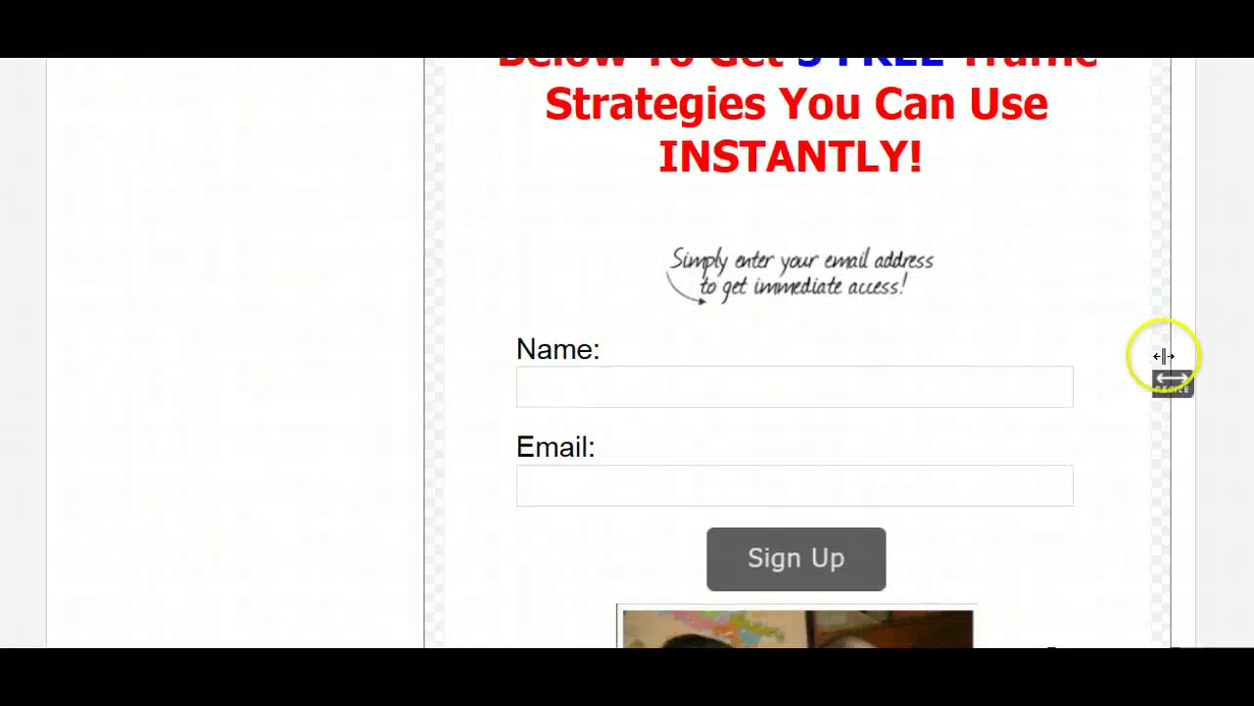
left_click(1092, 524)
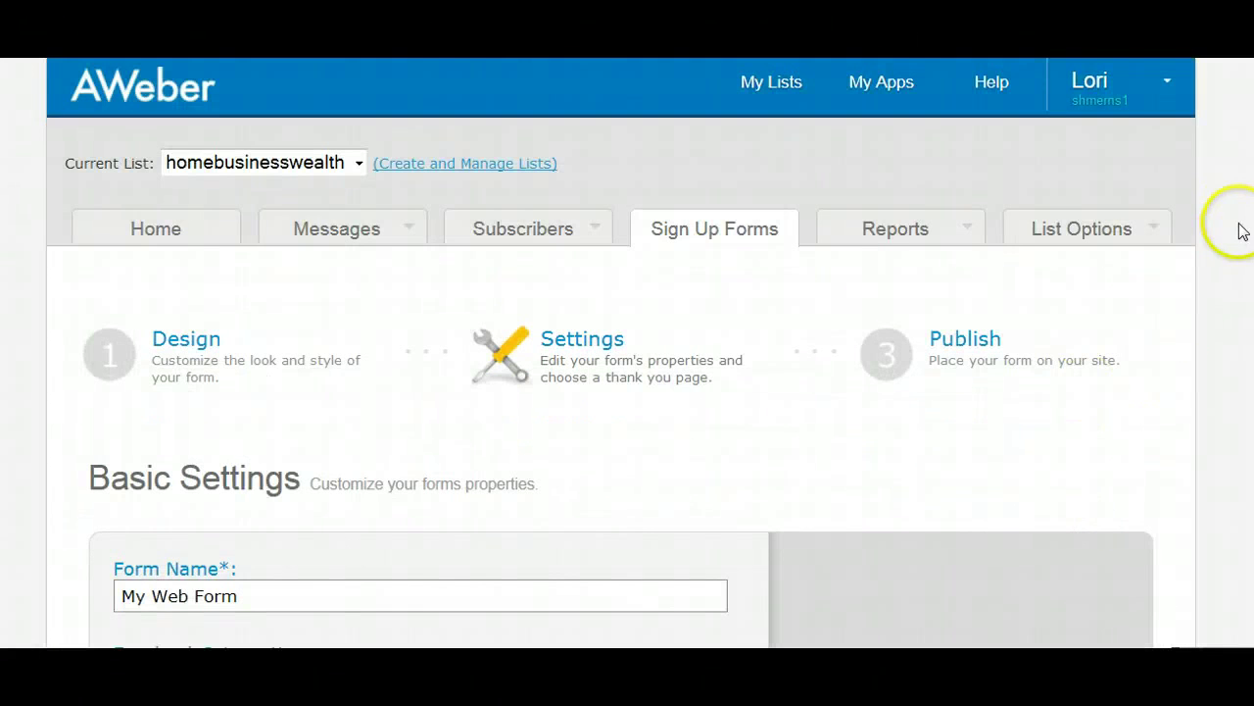
Rename the form from its default name to Facebook Groups.
scroll(446, 342, "down", 2)
left_click_drag(308, 403, 100, 412)
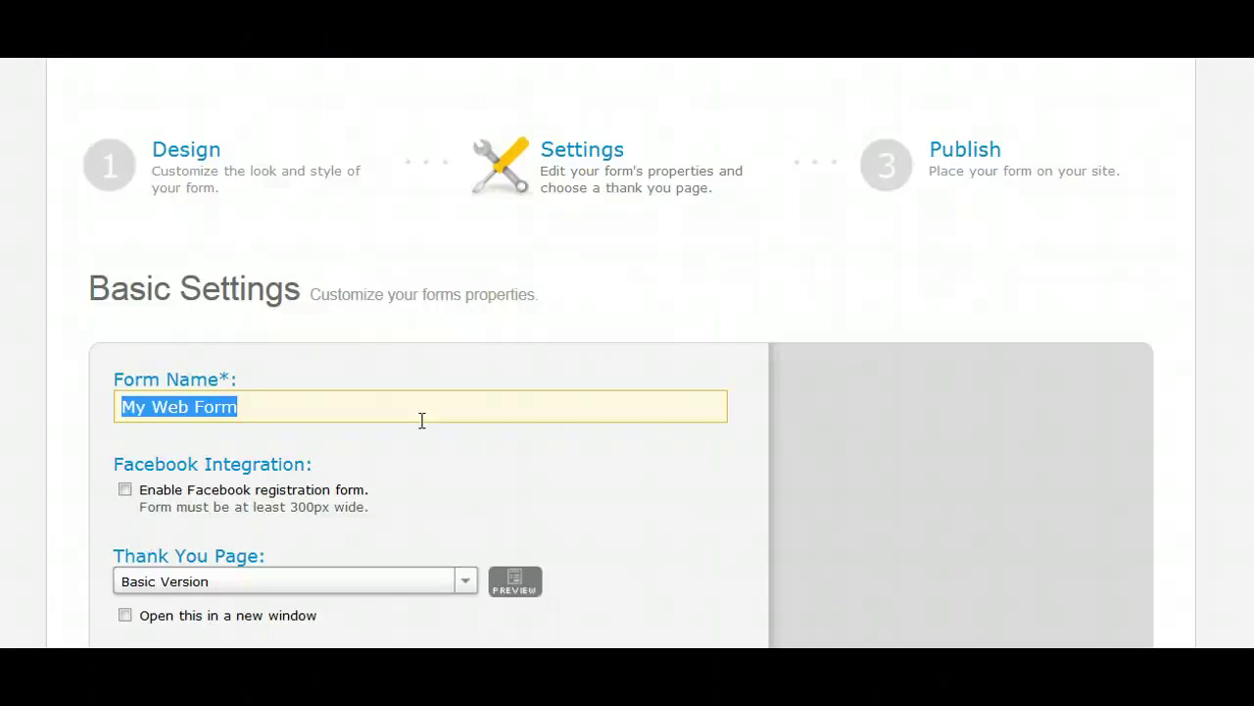
type("Faceb")
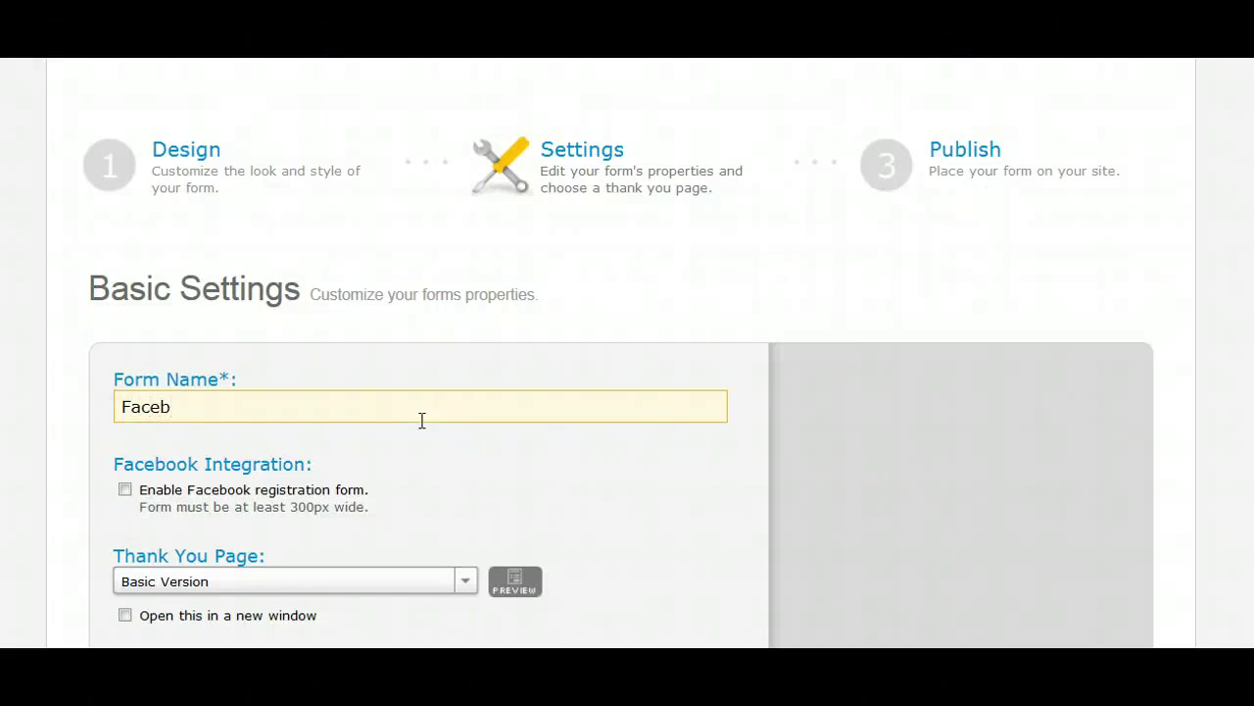
type("ook Grou[s")
key("BackSpace")
key("BackSpace")
type("ps")
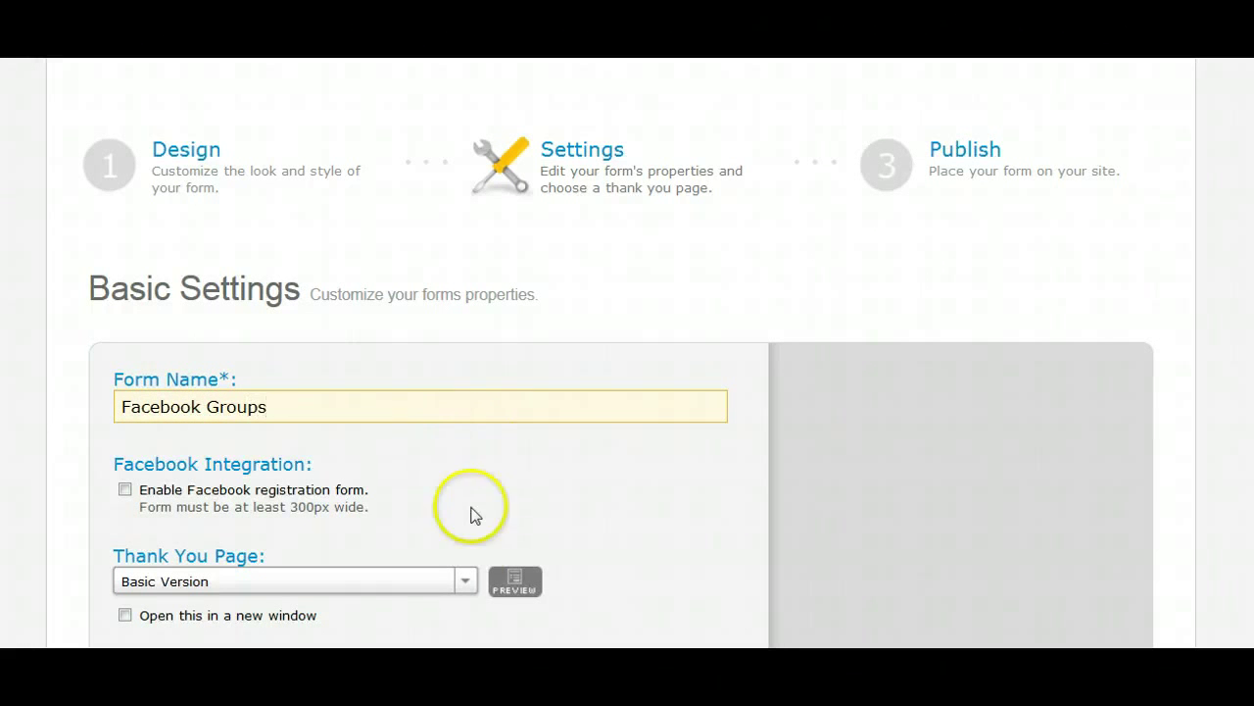
Try the Custom Page option for the Thank You Page and activate its URL field.
scroll(644, 444, "down", 2)
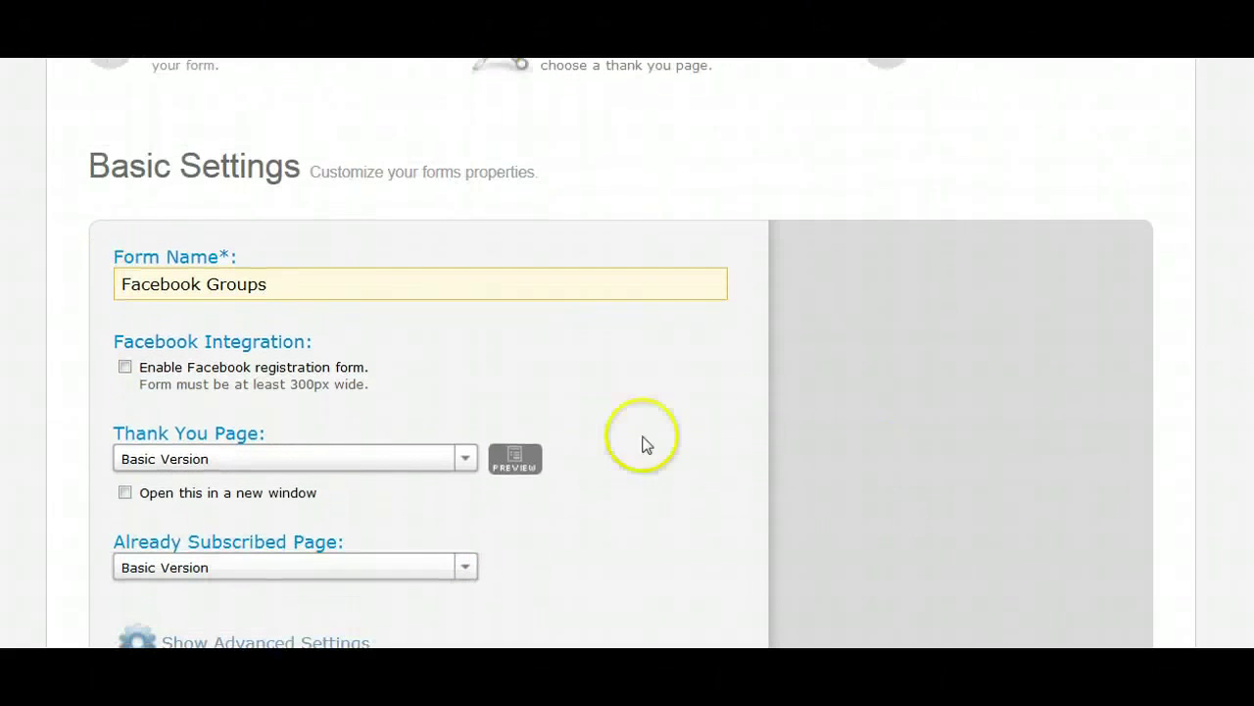
left_click(464, 458)
left_click(248, 526)
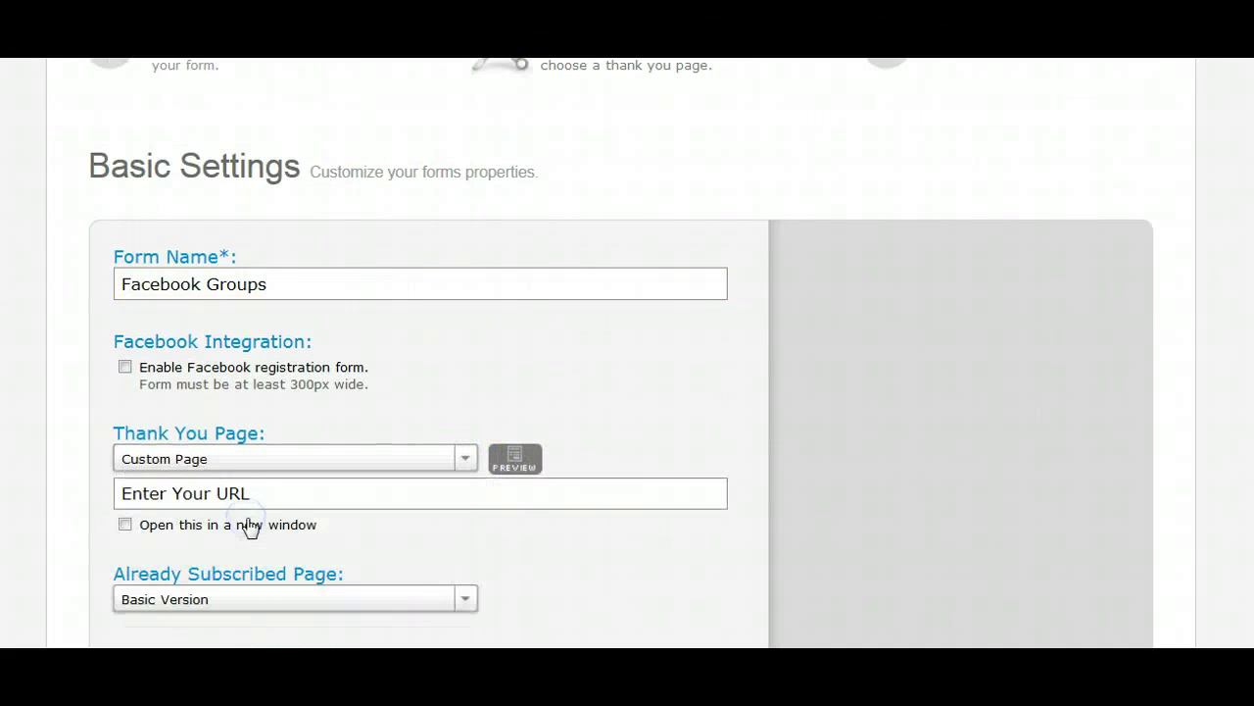
left_click(260, 492)
Return the Thank You Page to Basic Version and preview that page.
left_click(467, 460)
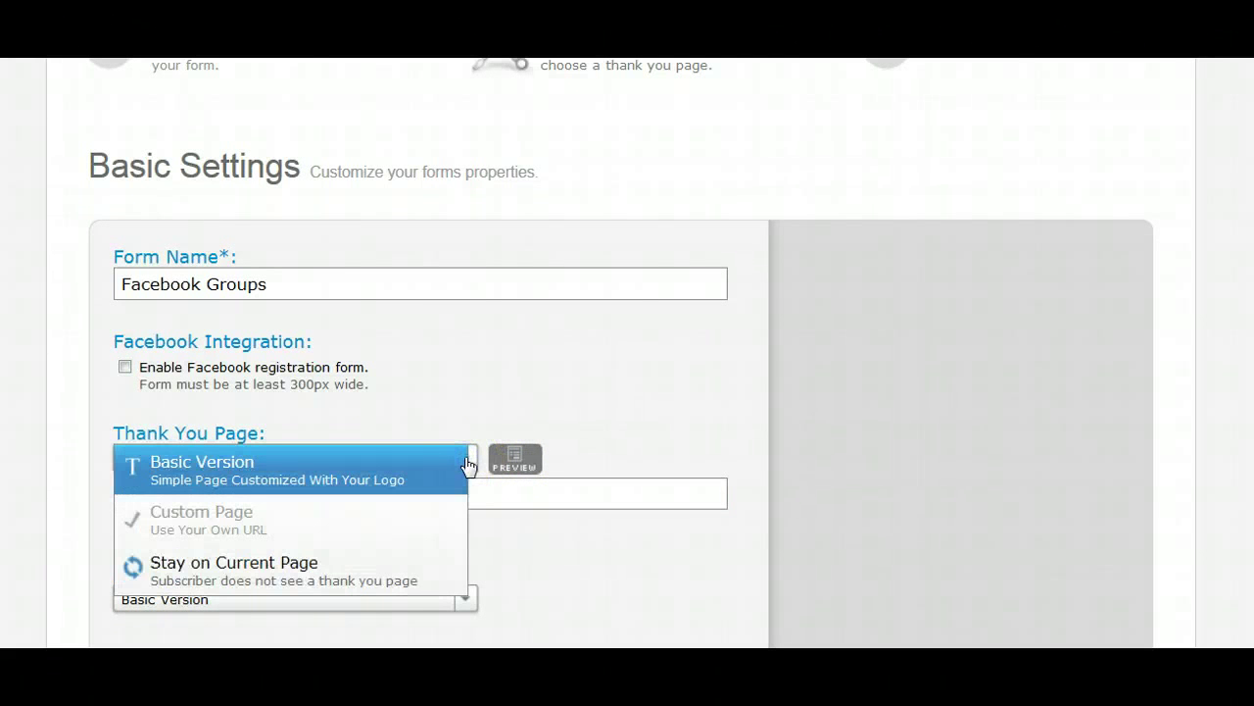
left_click(340, 480)
left_click(515, 458)
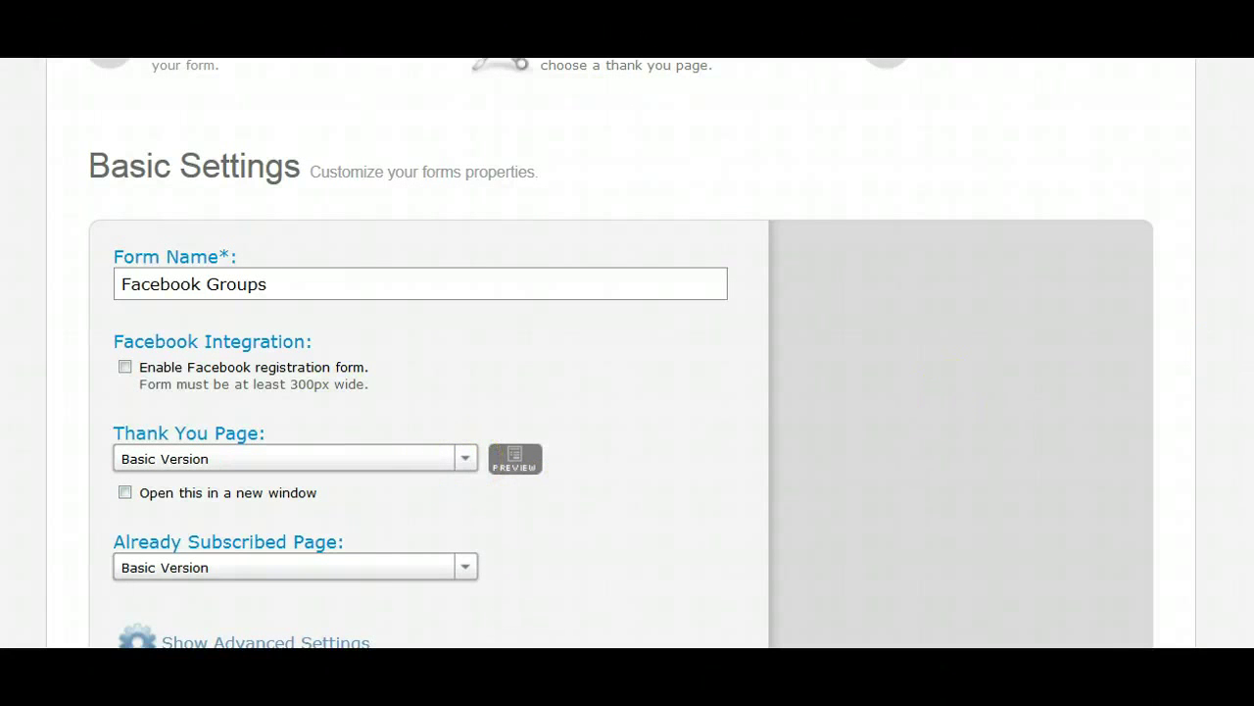
scroll(621, 352, "down", 1)
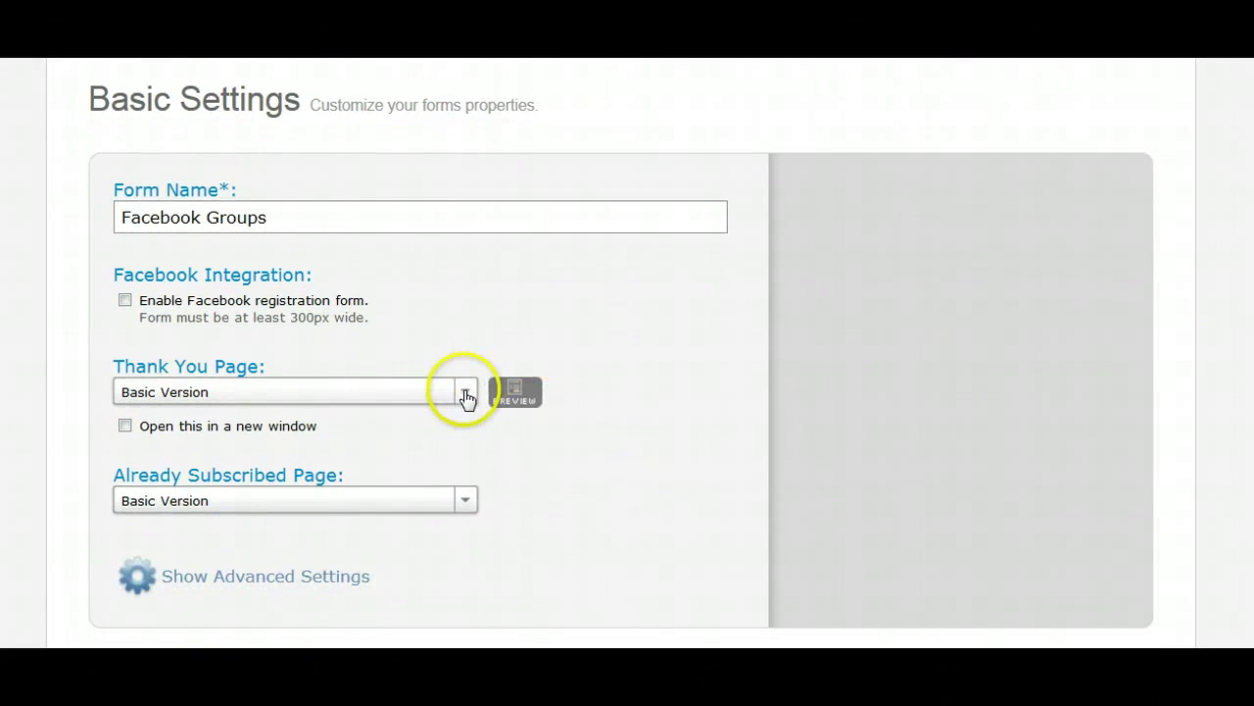
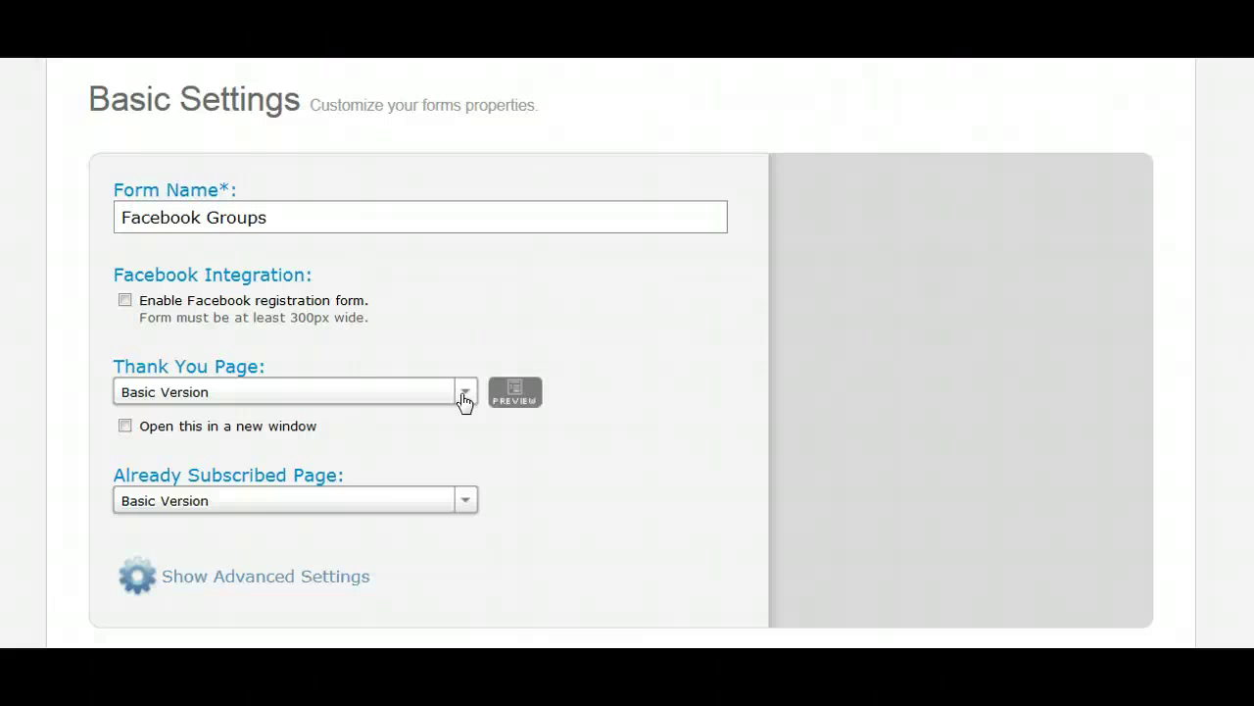
left_click(464, 392)
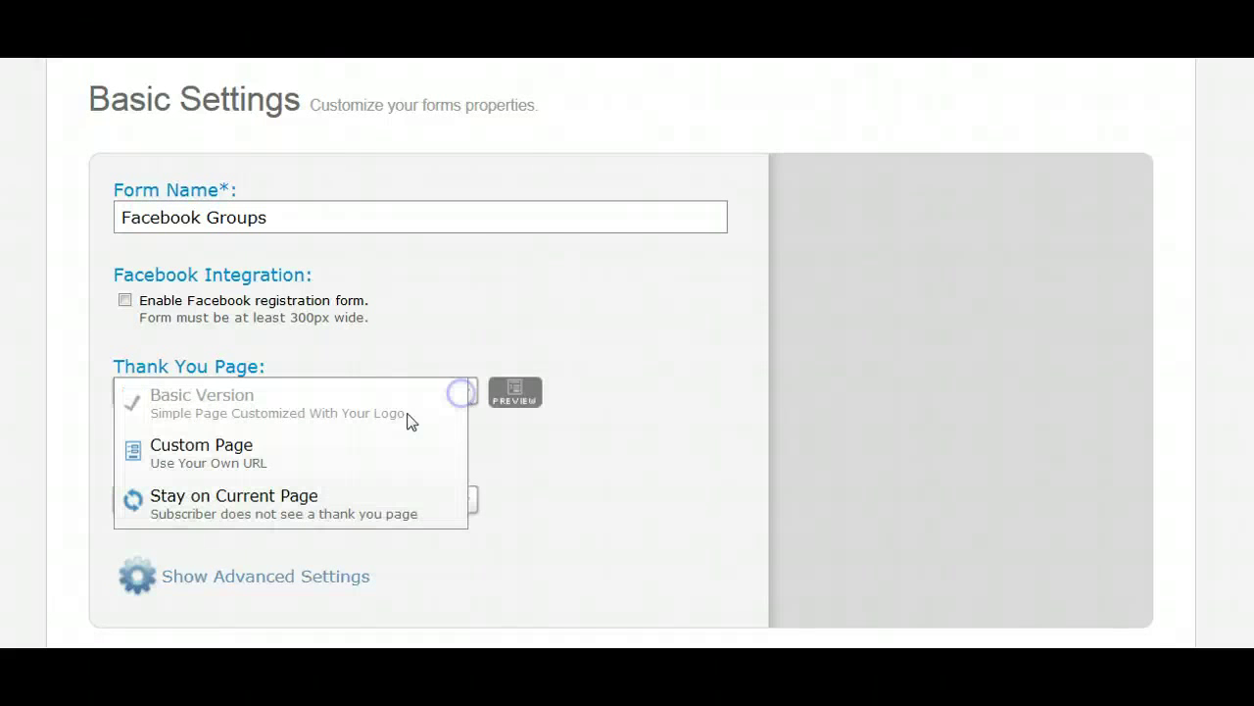
left_click(250, 460)
left_click(228, 432)
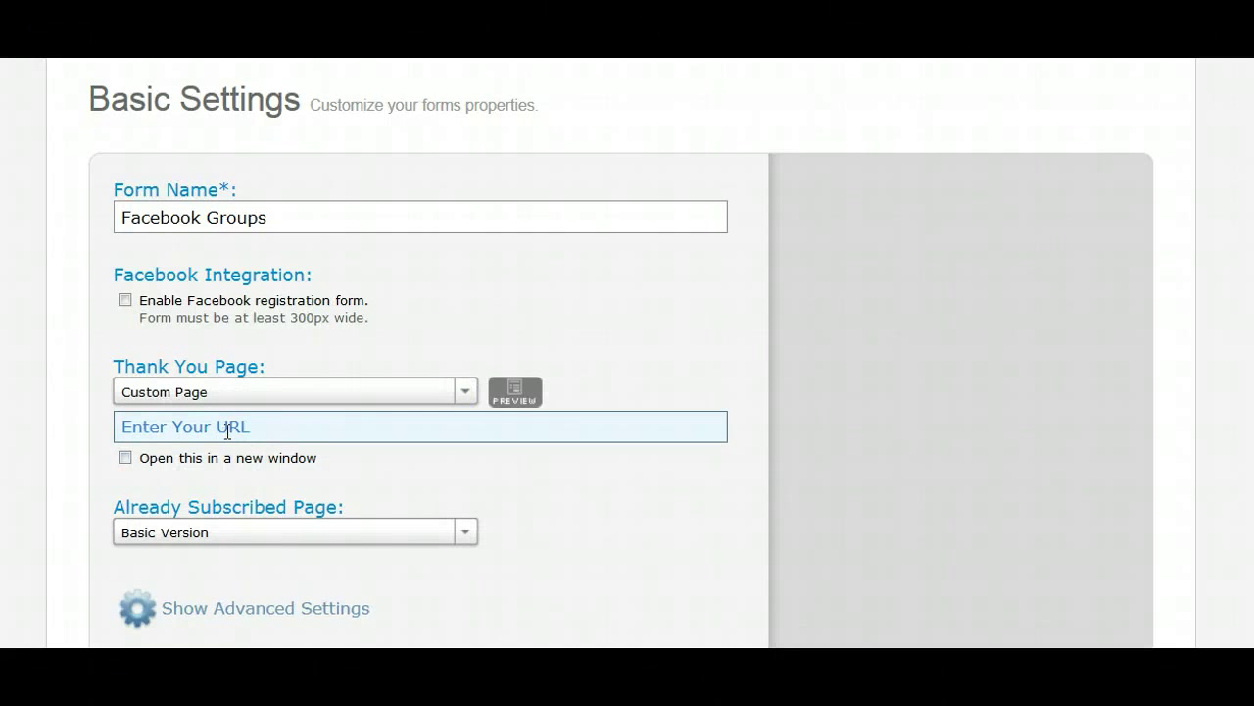
left_click(263, 428)
left_click(224, 426)
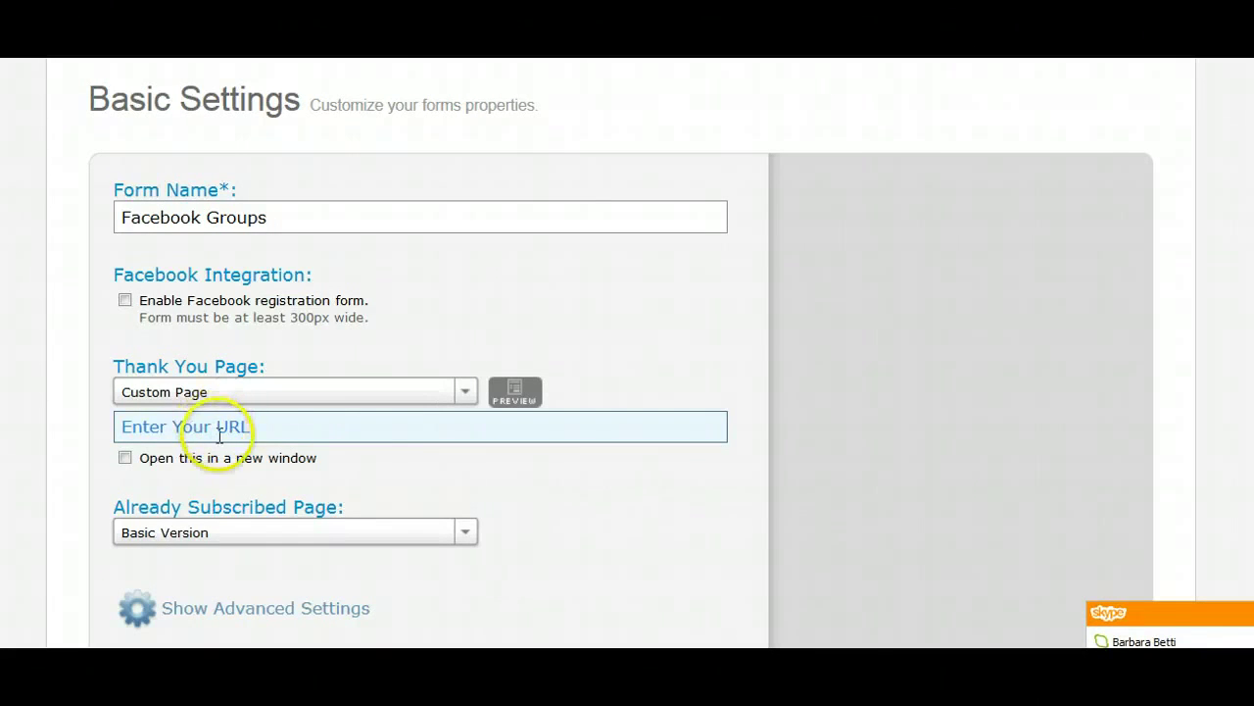
left_click_drag(205, 427, 449, 410)
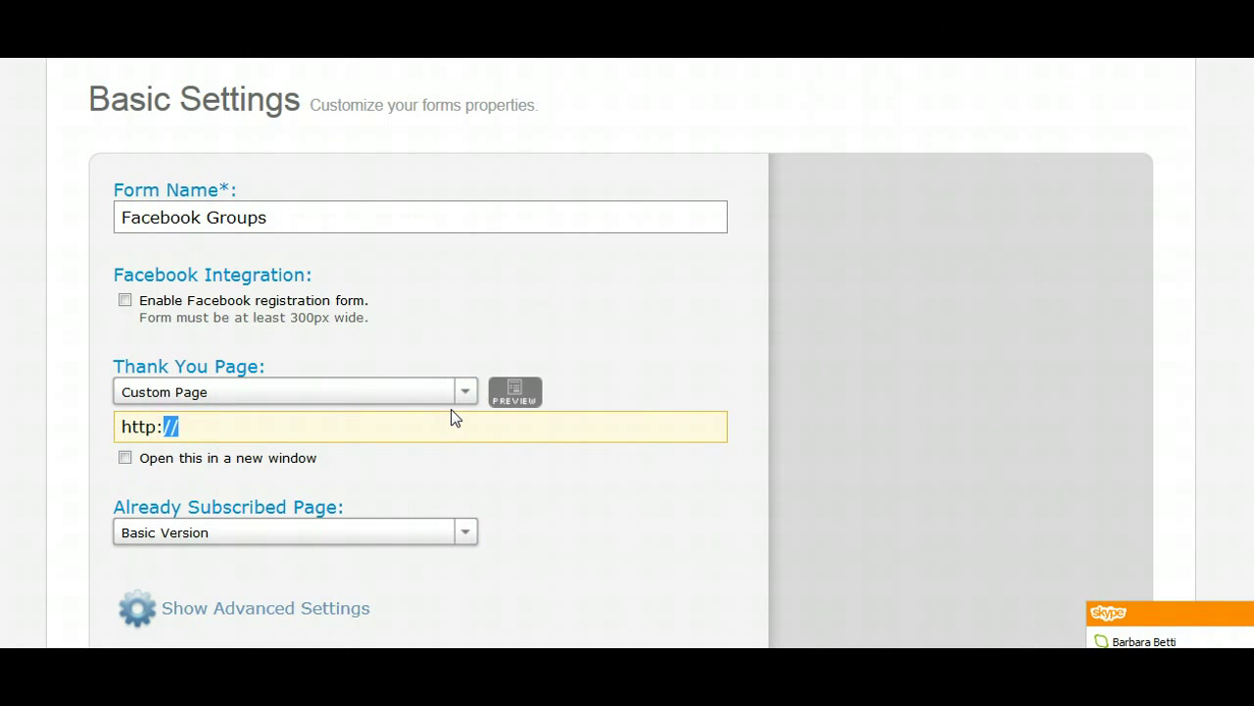
key("BackSpace")
left_click_drag(167, 426, 87, 431)
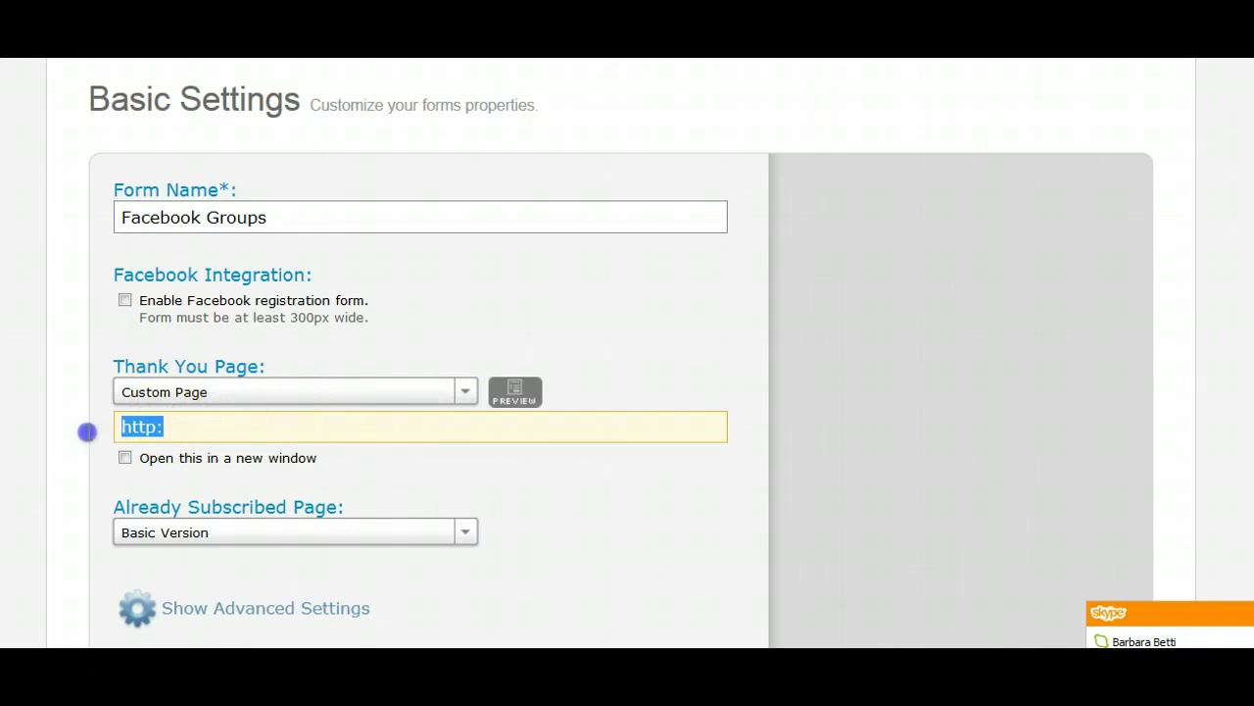
key("BackSpace")
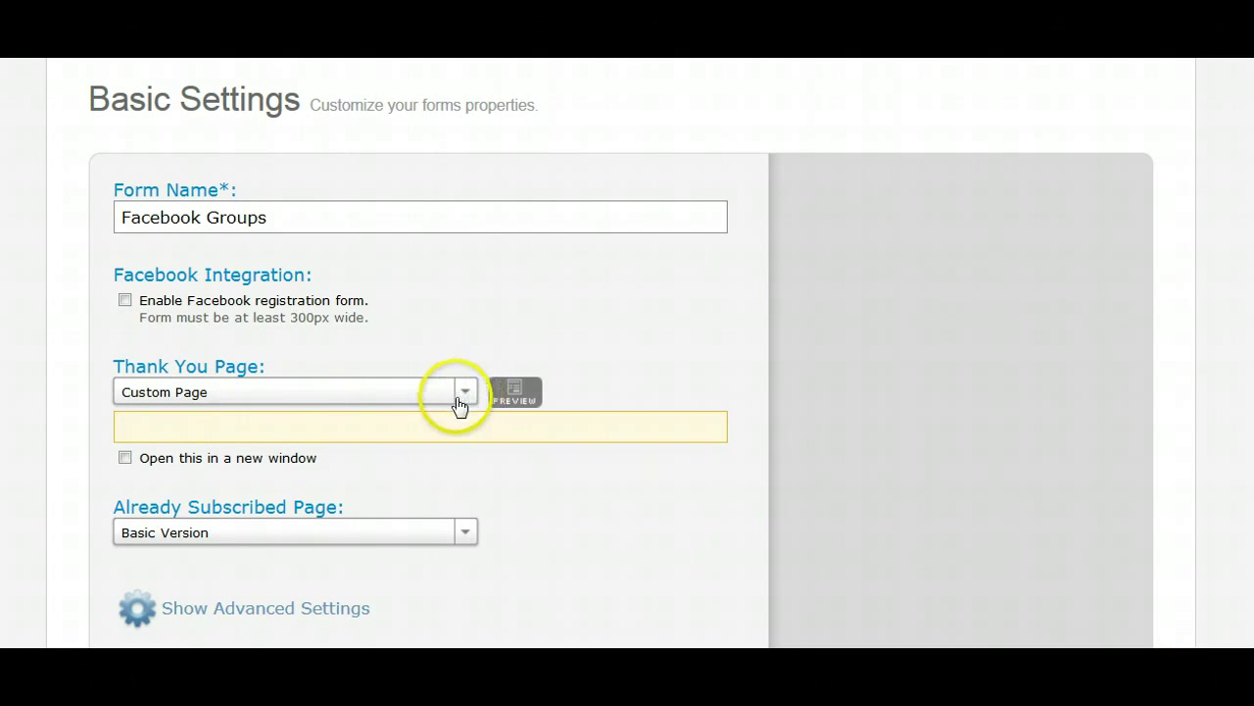
left_click(577, 348)
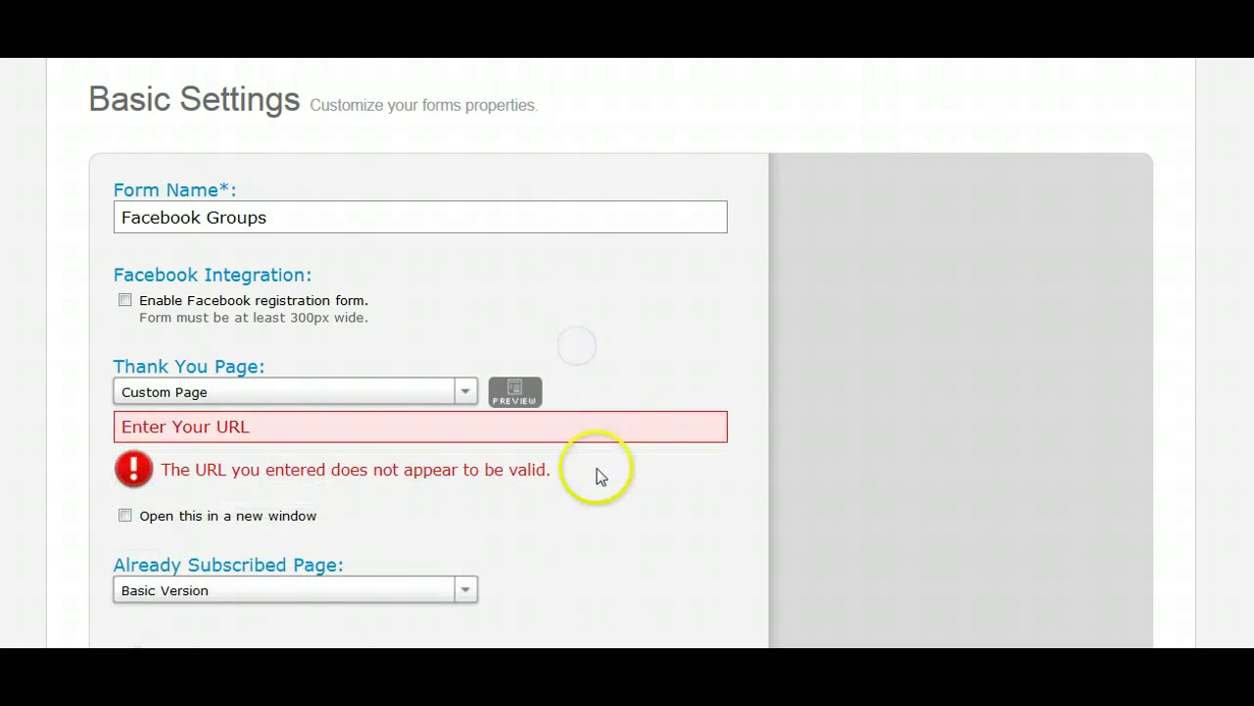
Switch the Thank You Page from Custom Page back to Basic Version and save the form.
left_click(457, 392)
left_click(342, 402)
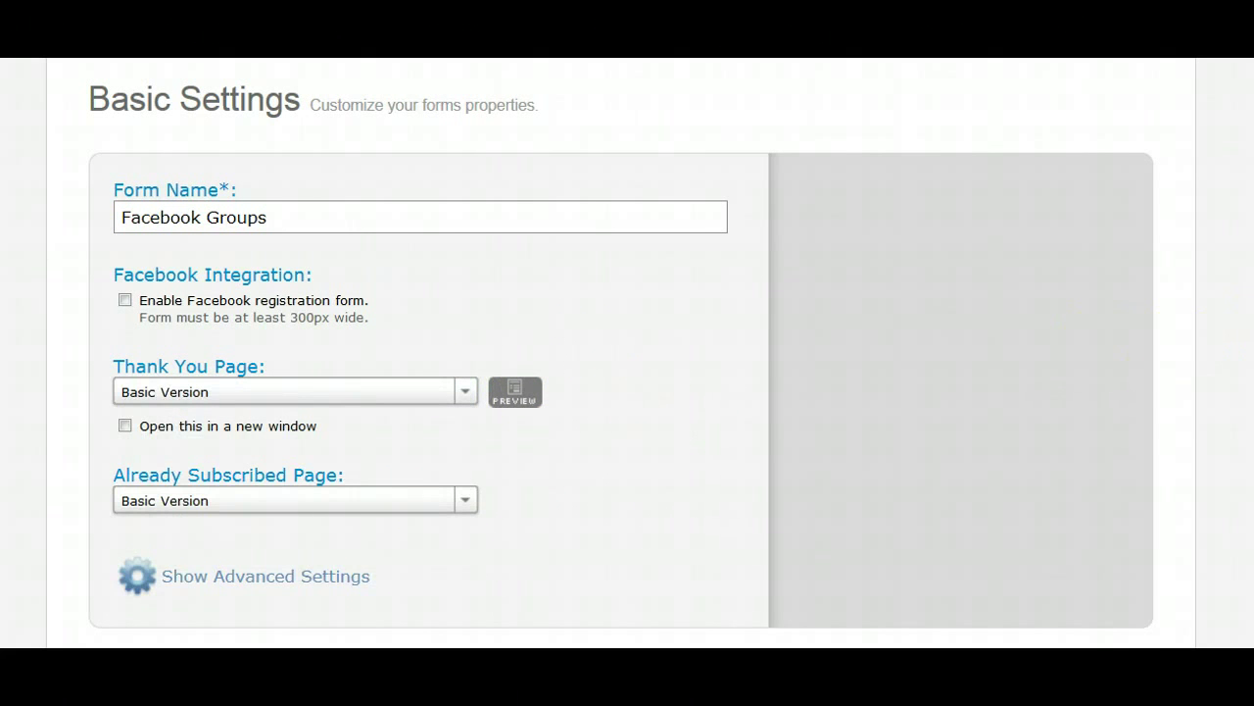
scroll(1175, 414, "down", 3)
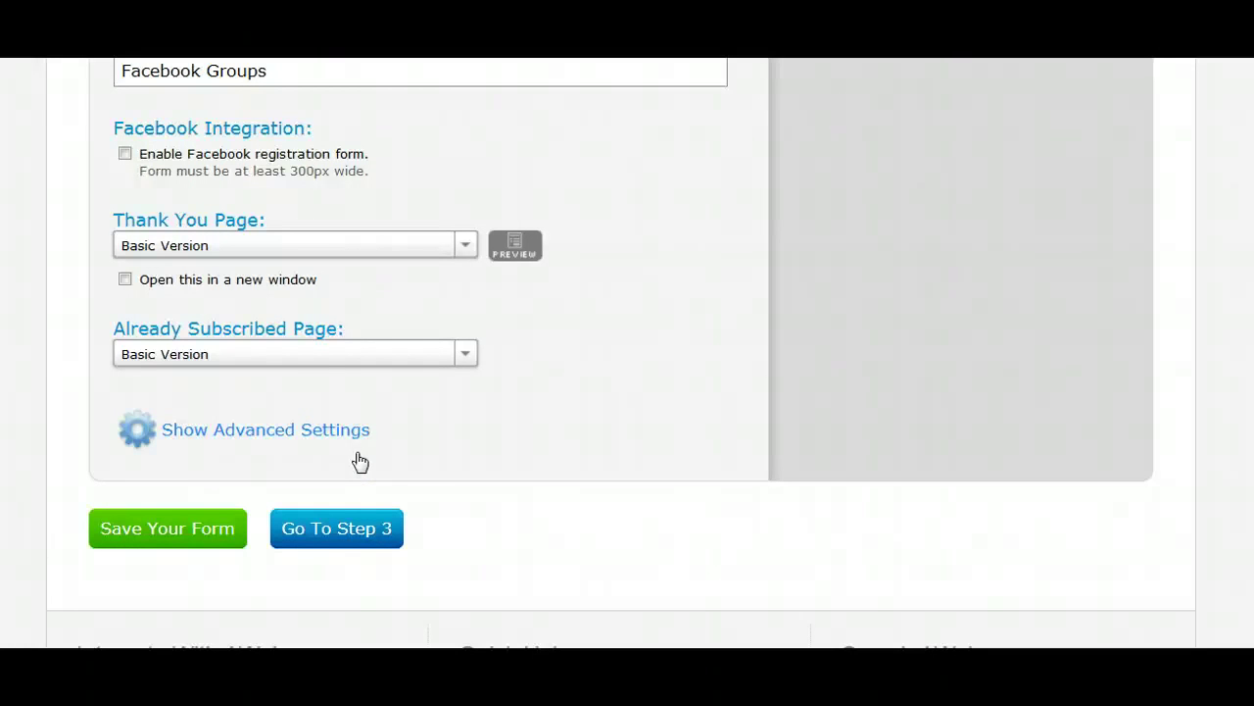
left_click(432, 424)
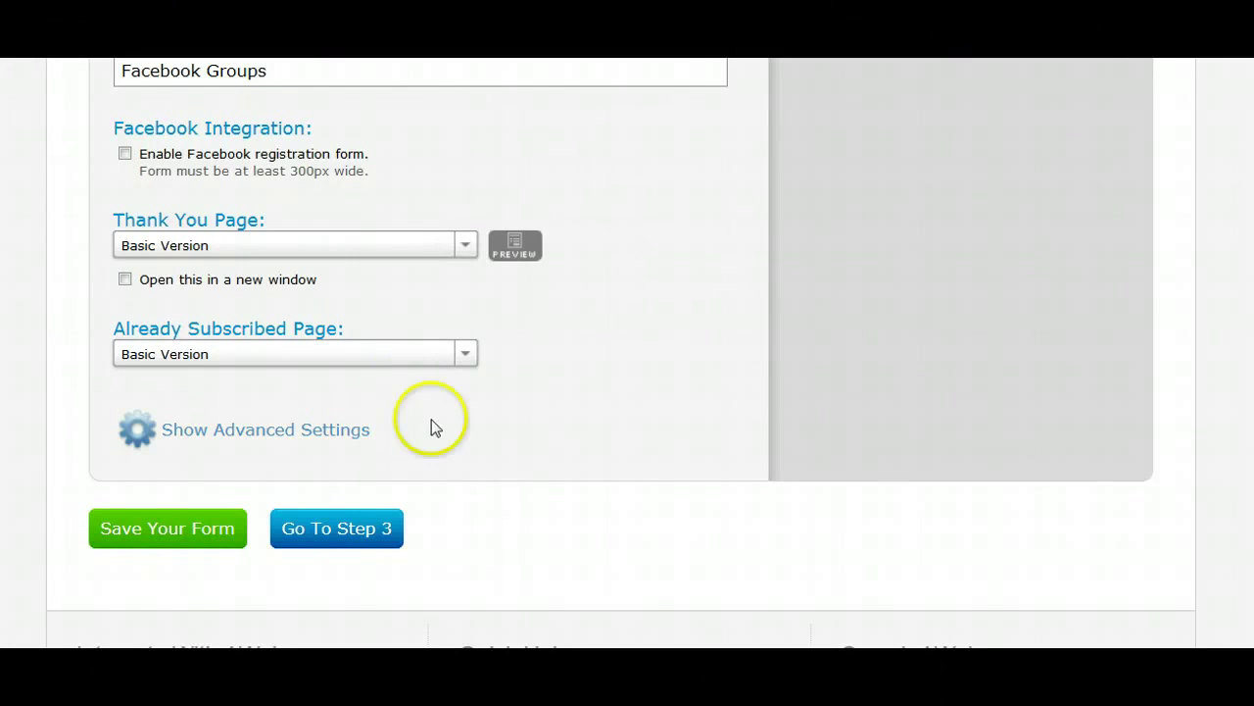
left_click(506, 431)
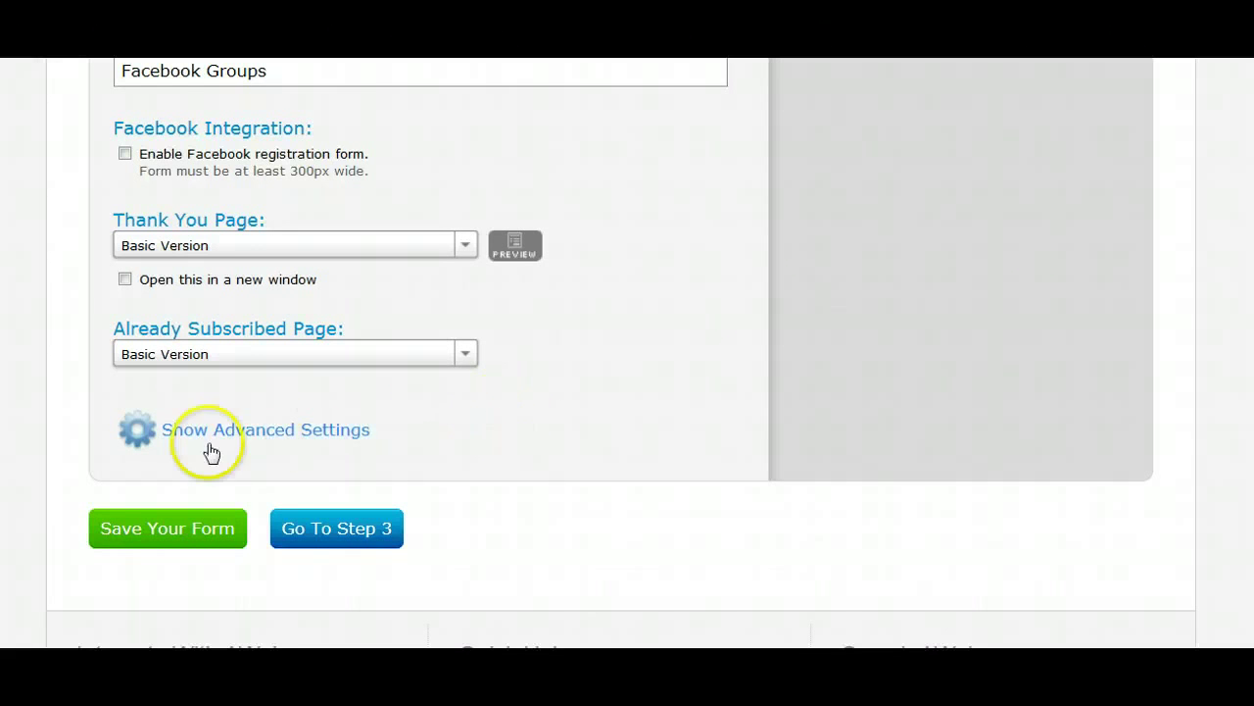
left_click(175, 534)
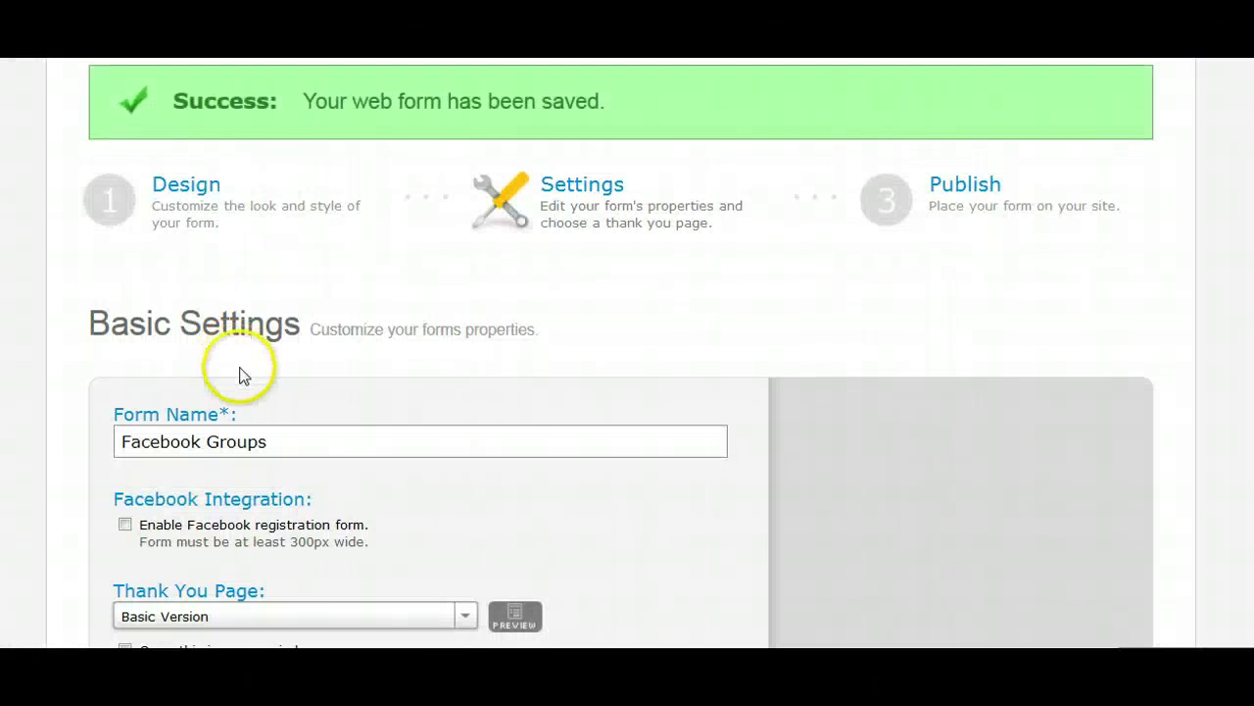
Proceed to the form's Publish stage and bring up the choices for who will publish it.
scroll(240, 372, "down", 8)
left_click(324, 284)
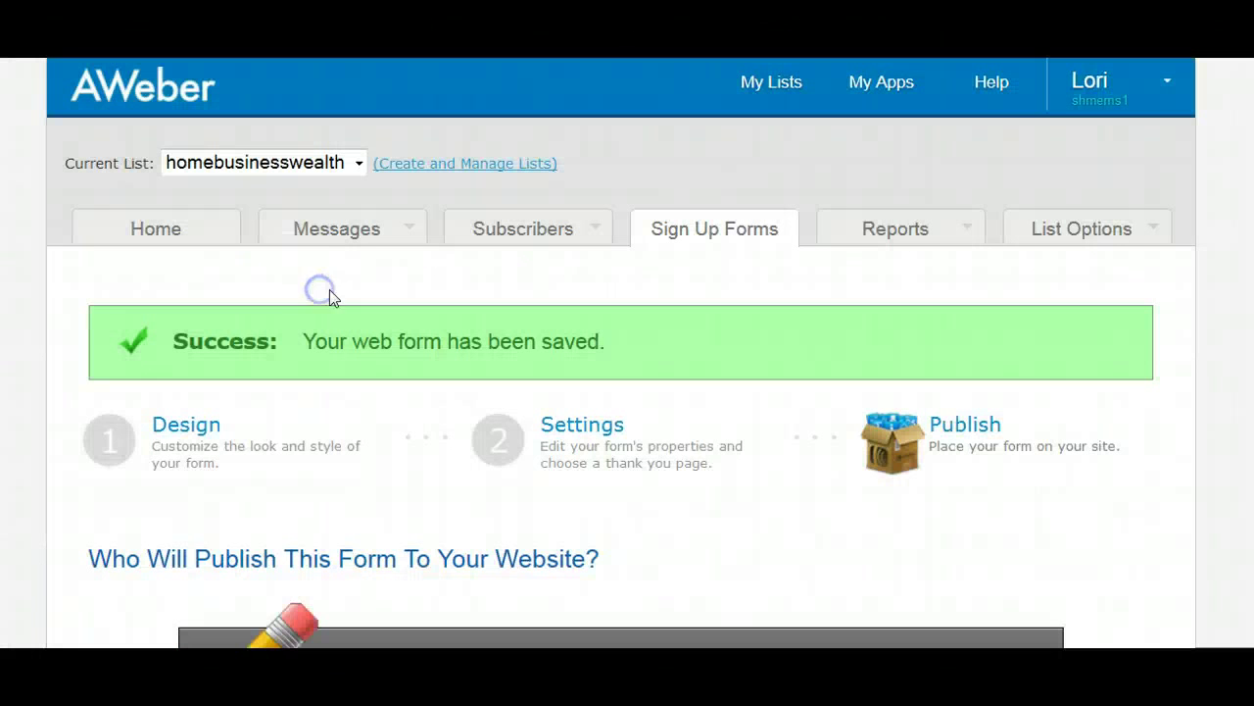
scroll(382, 308, "down", 5)
scroll(455, 304, "down", 1)
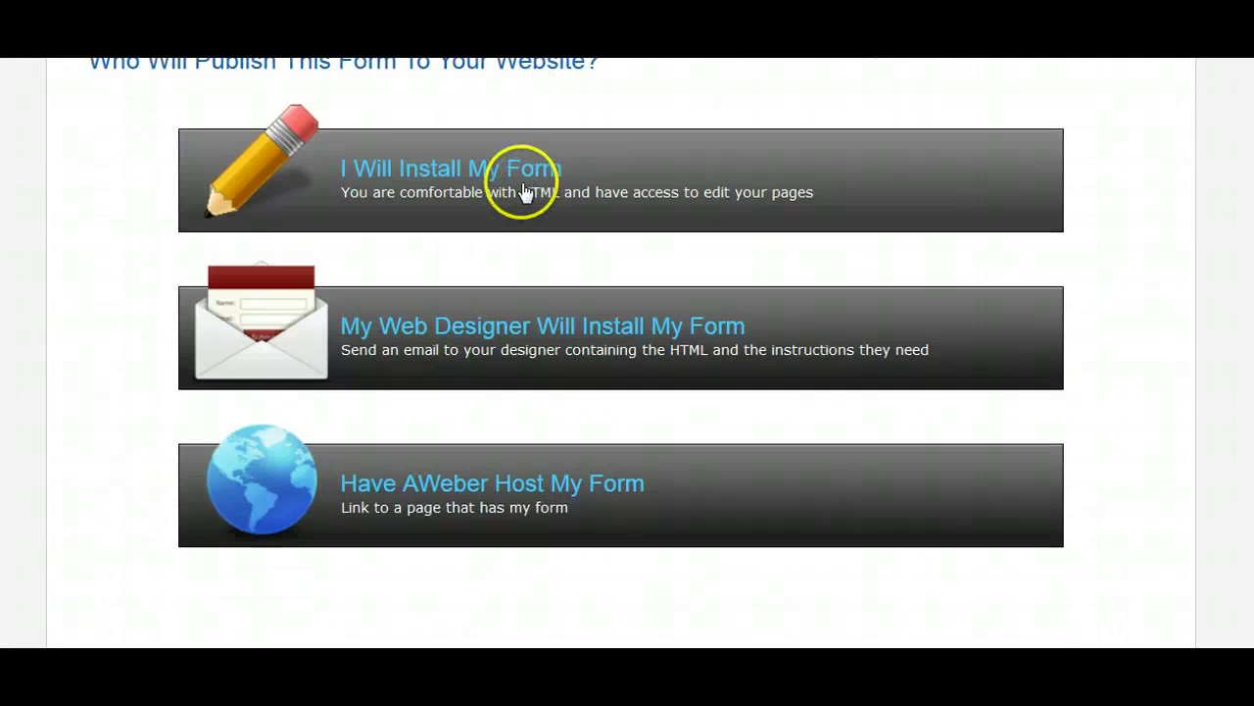
scroll(621, 353, "up", 1)
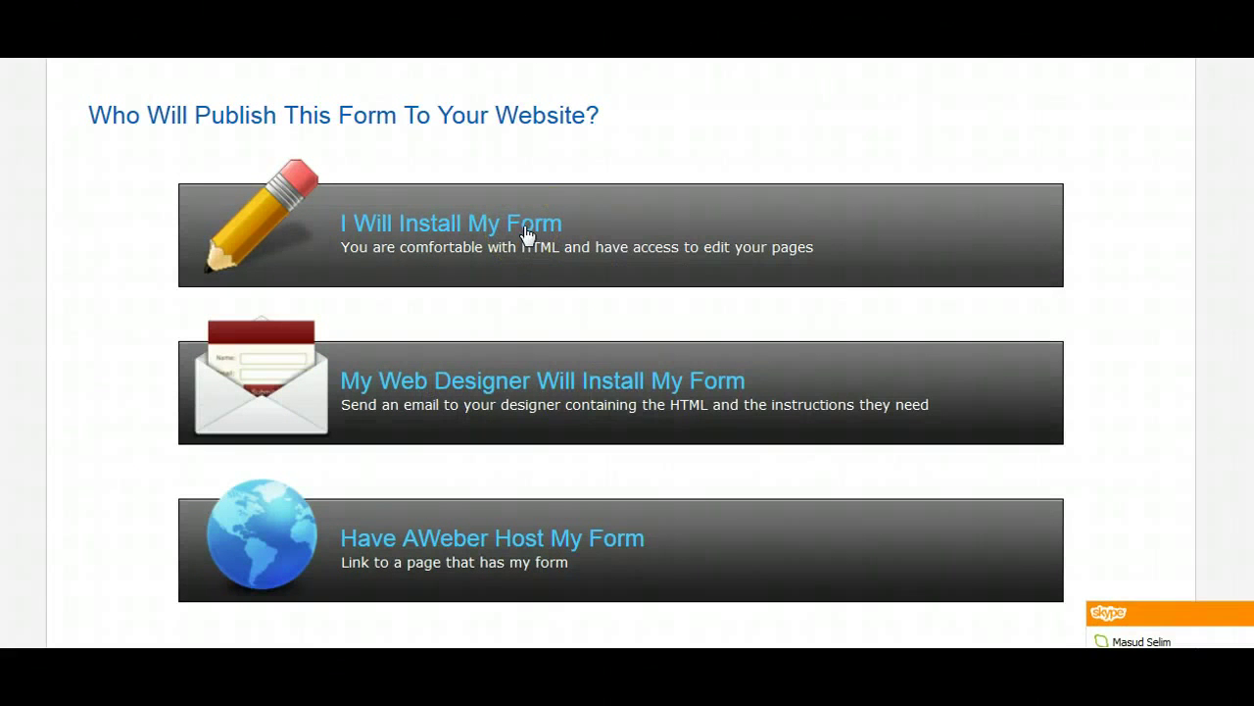
Copy the form's complete Raw HTML Version code under I Will Install My Form, and collapse that option.
left_click(527, 233)
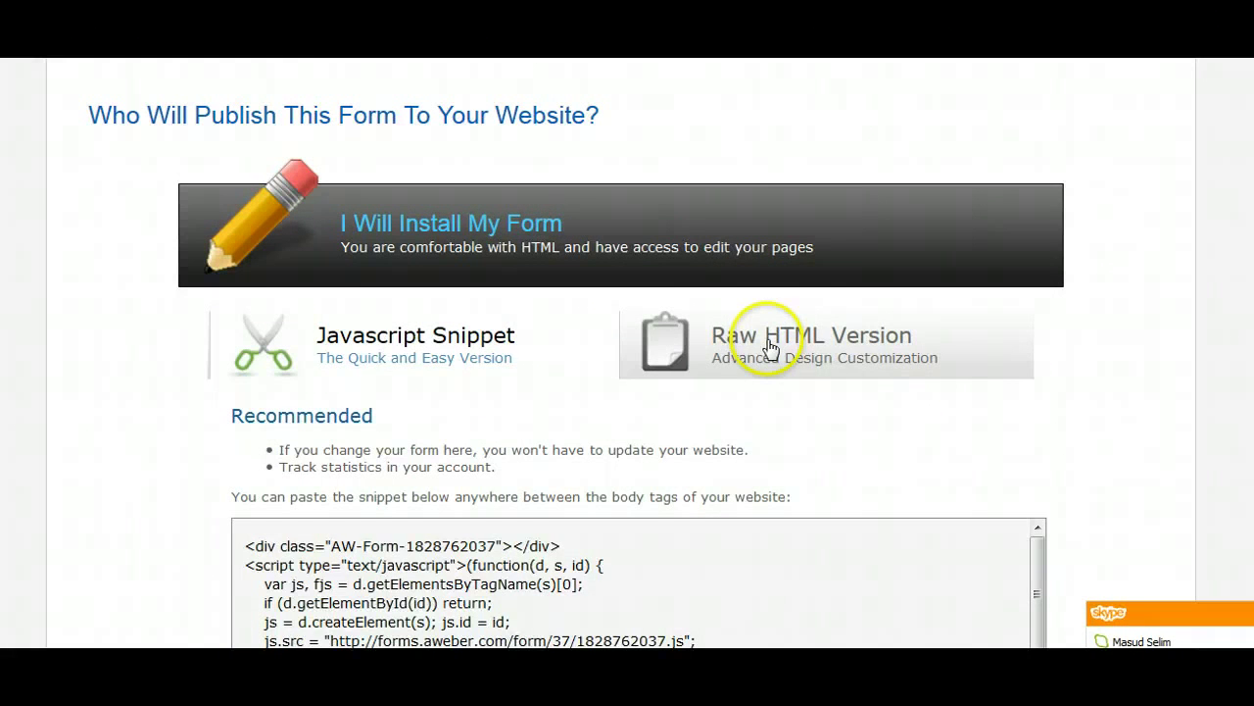
left_click(769, 348)
scroll(771, 350, "down", 3)
left_click(498, 342)
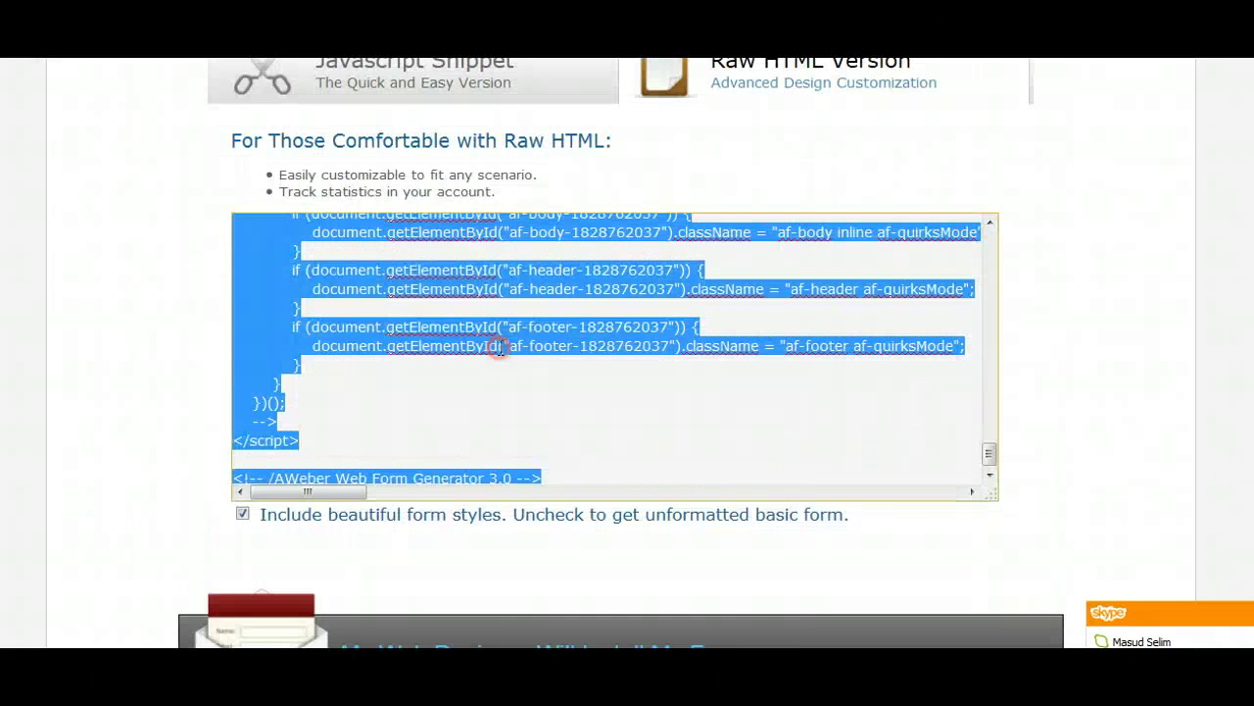
right_click(499, 345)
right_click(379, 330)
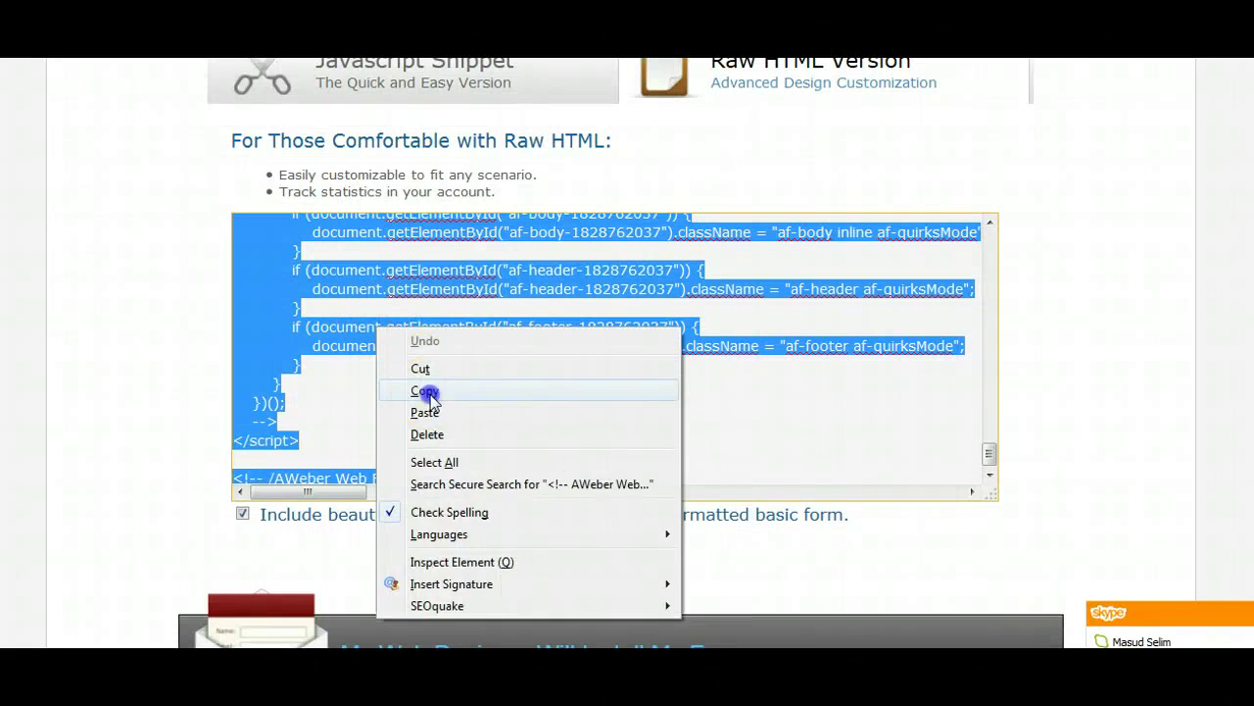
left_click(425, 391)
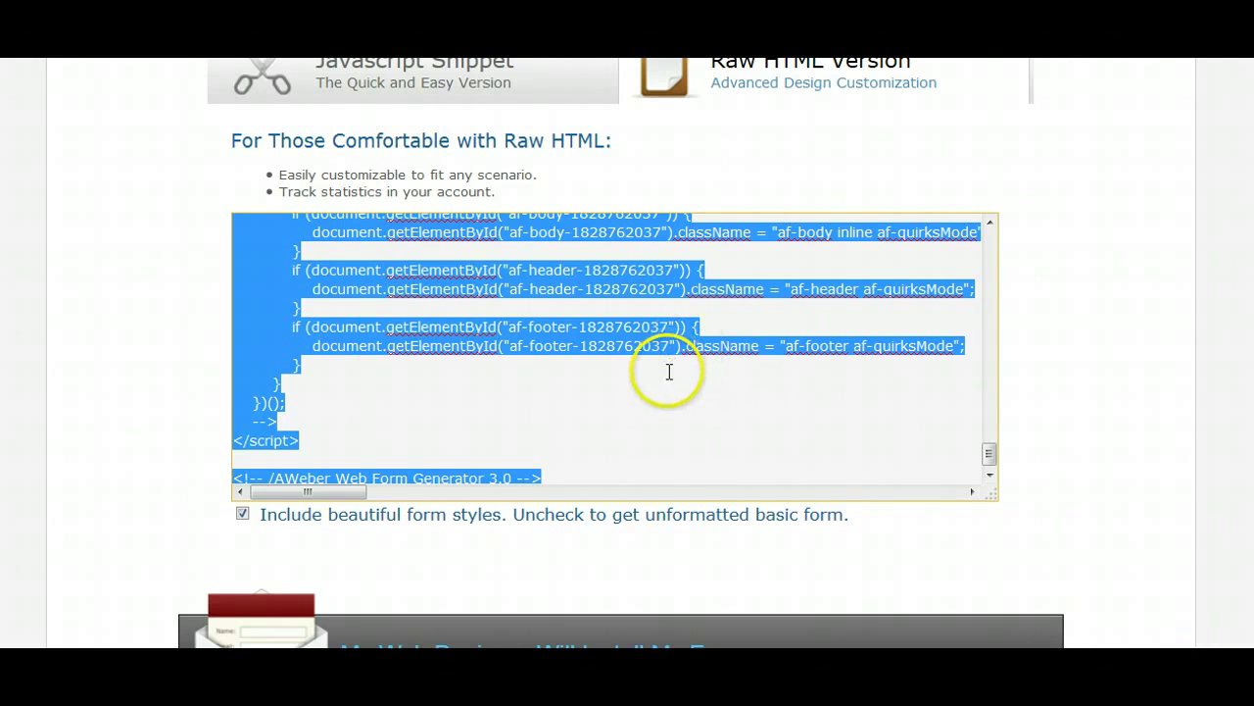
scroll(840, 307, "up", 2)
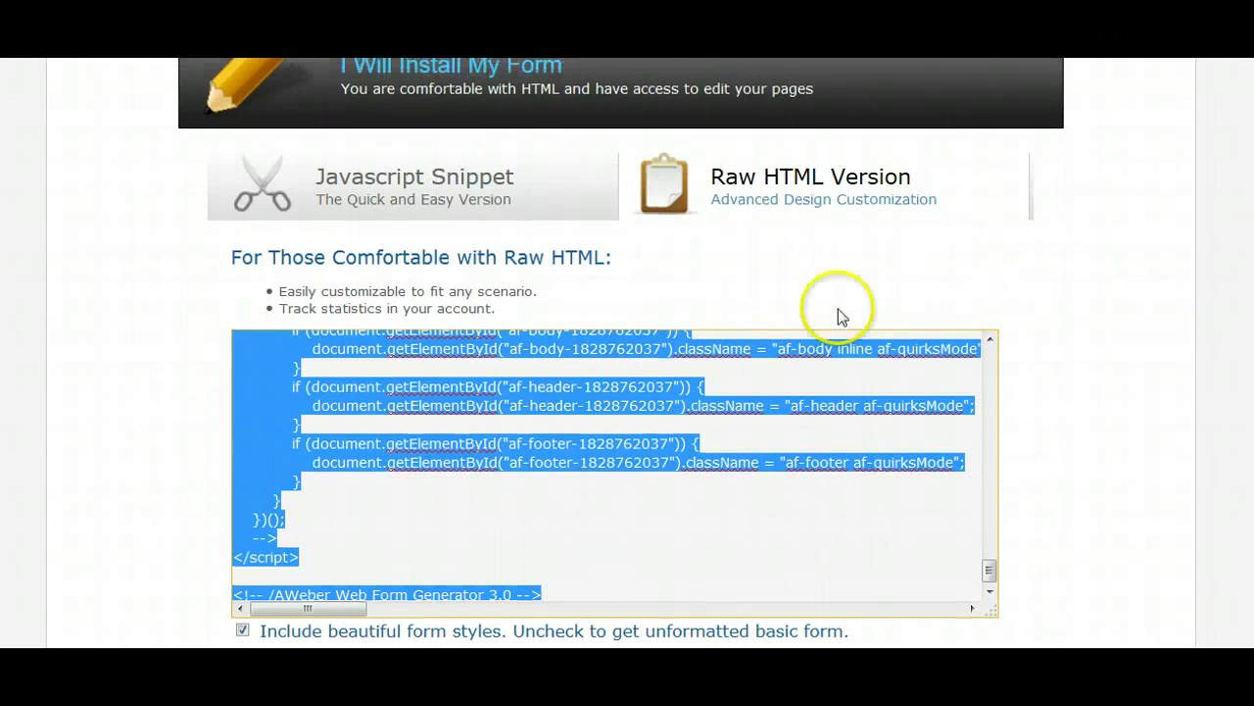
left_click(670, 310)
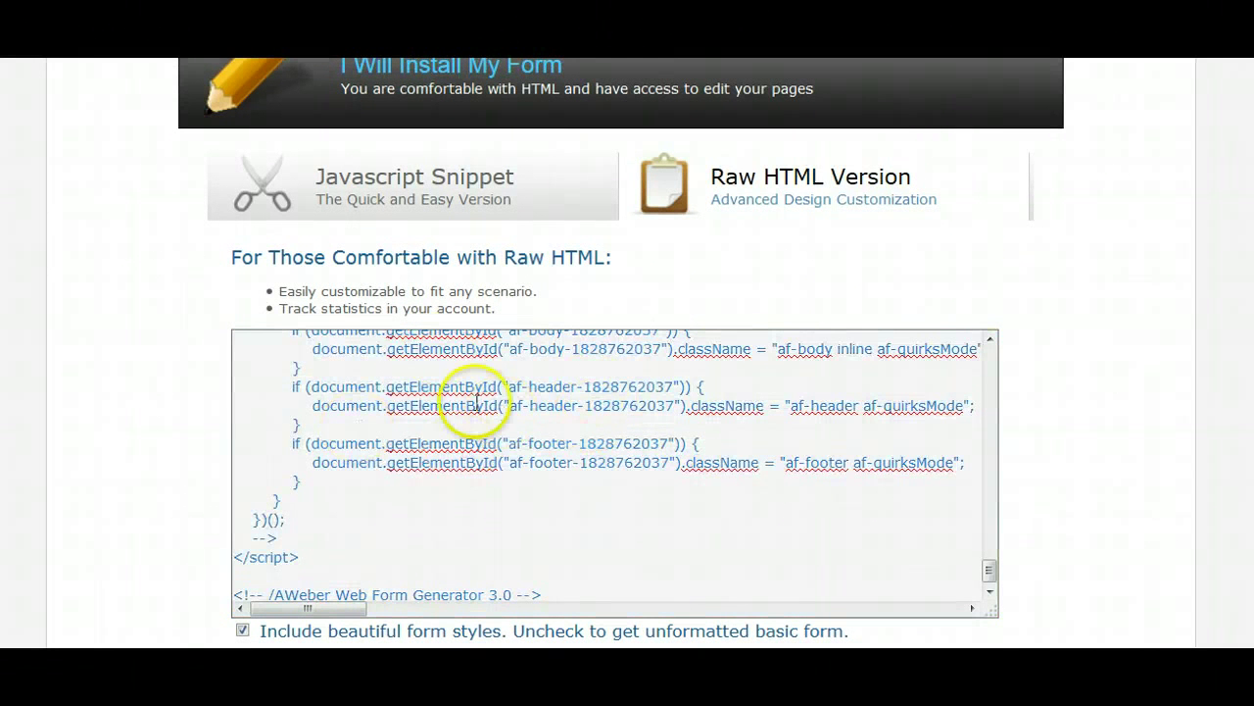
scroll(498, 426, "up", 3)
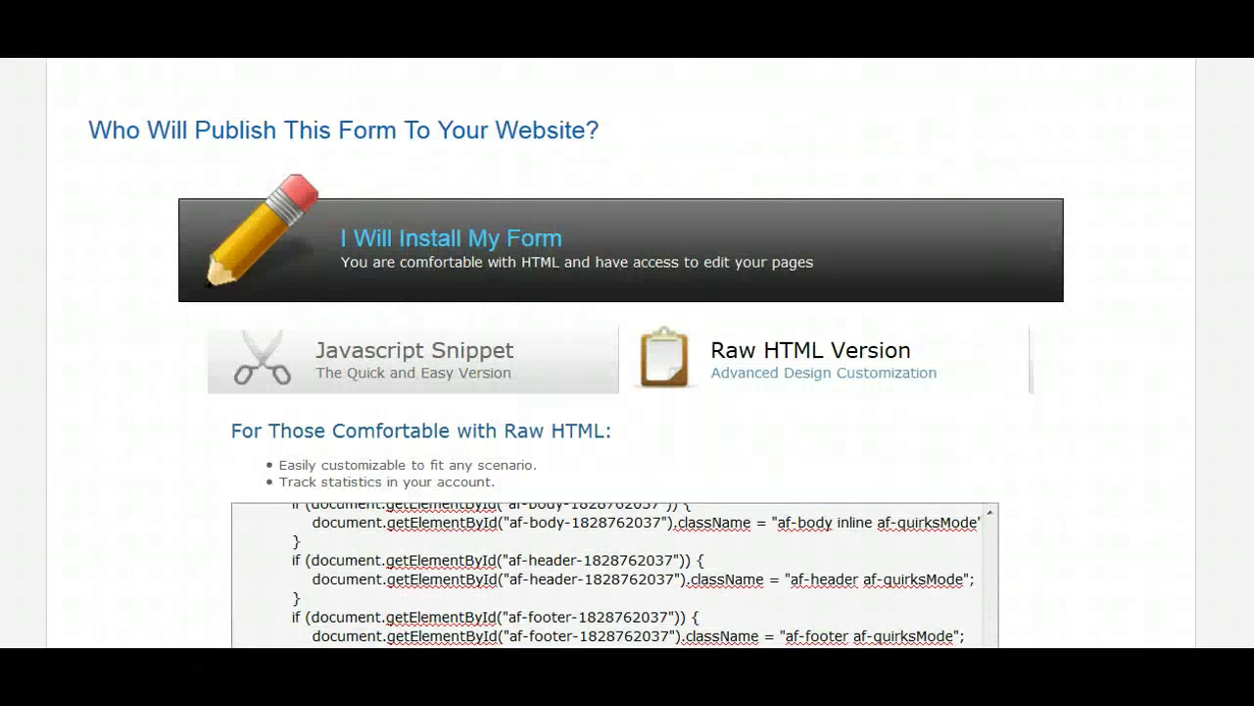
left_click(512, 245)
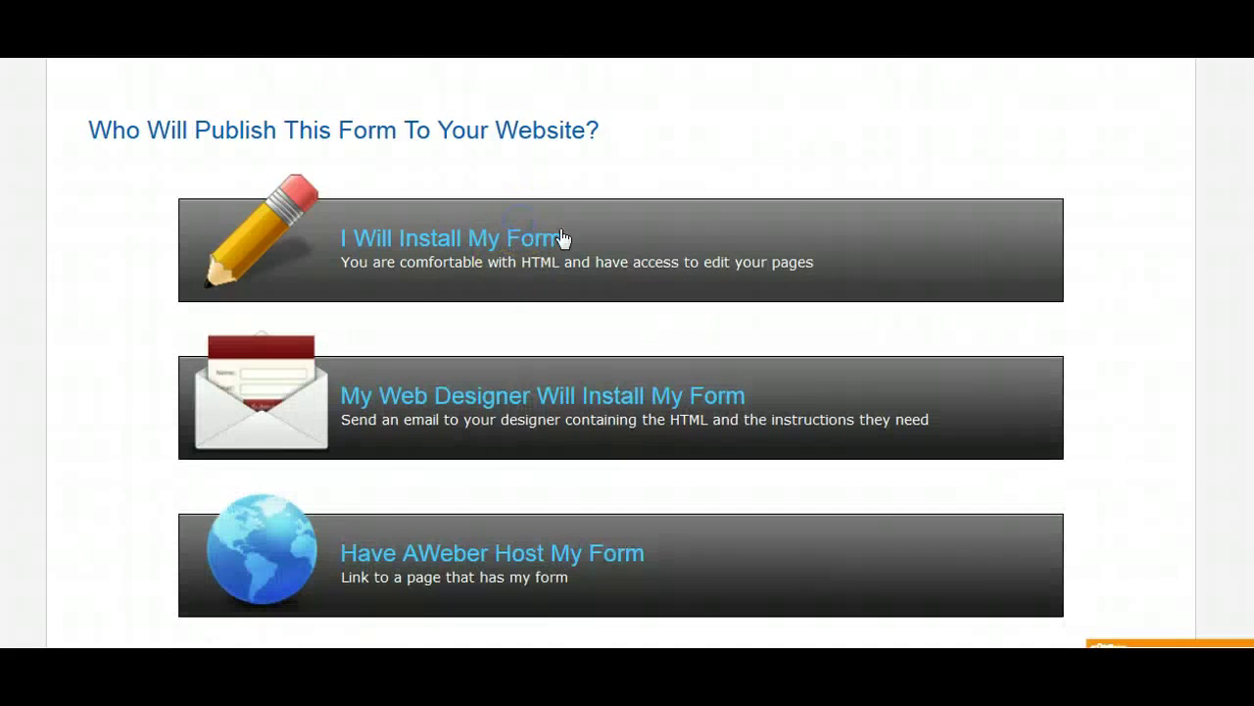
Choose Have AWeber Host My Form and copy the link to the hosted form.
scroll(688, 431, "down", 1)
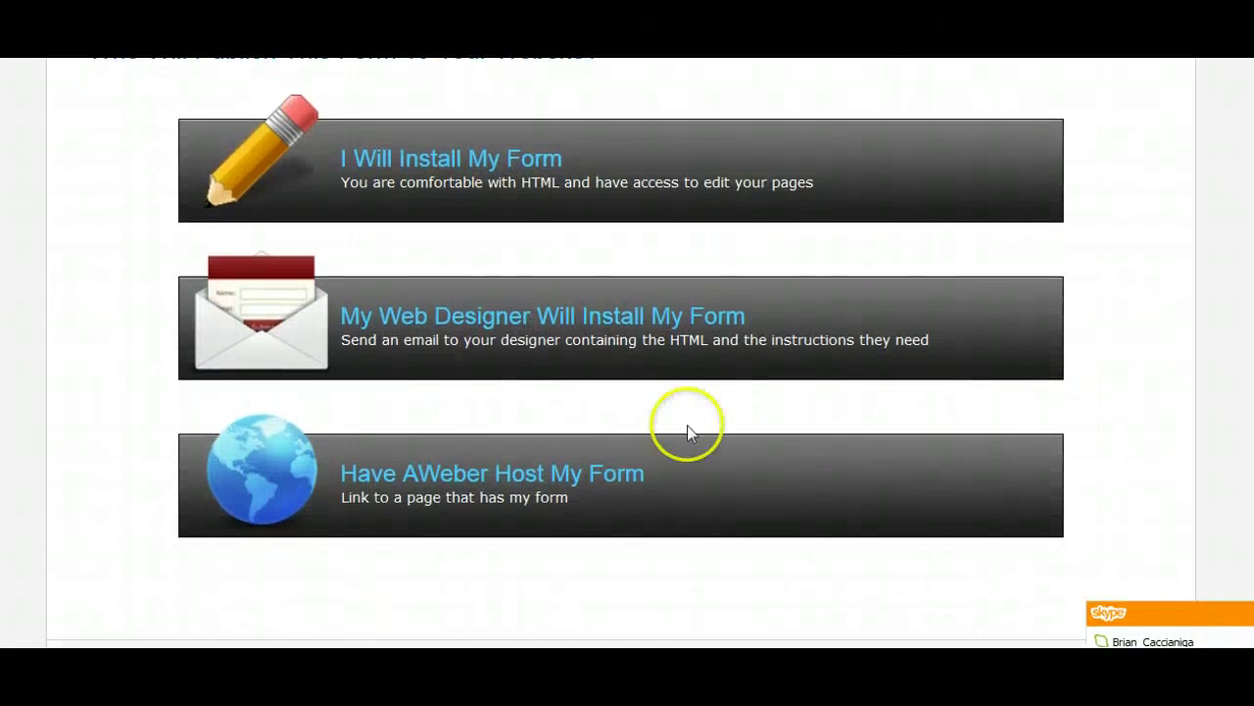
left_click(542, 468)
scroll(664, 441, "down", 3)
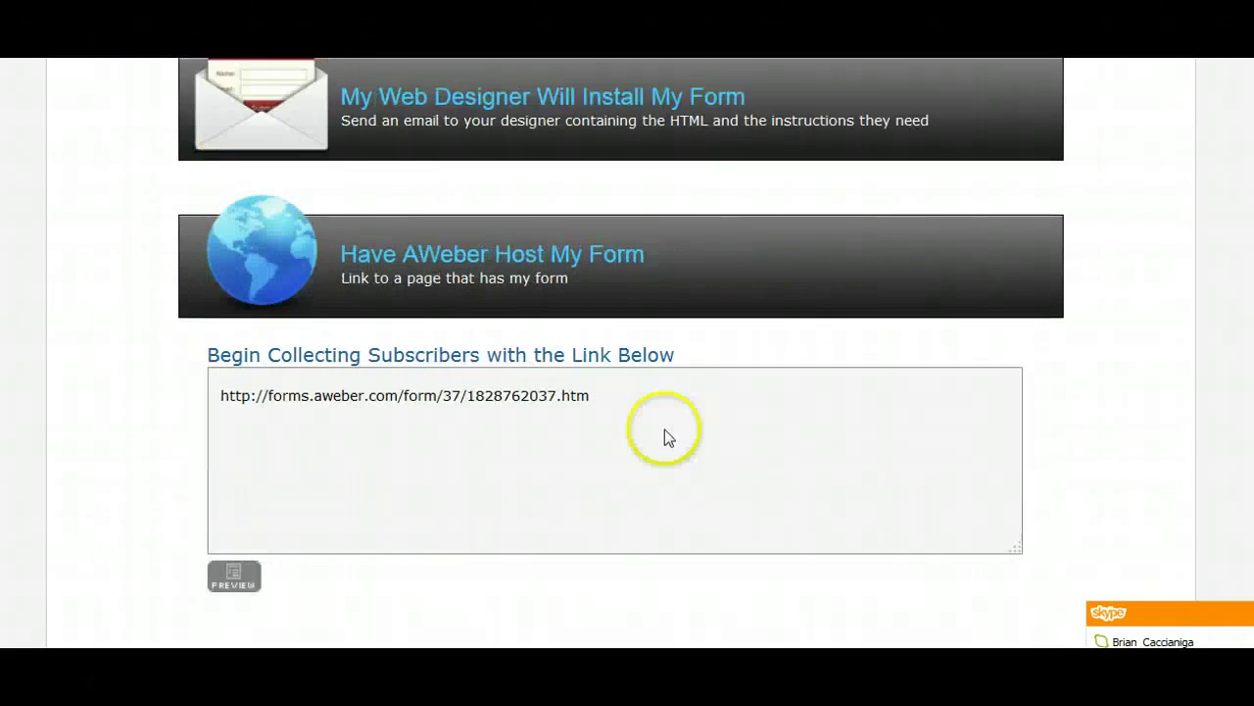
triple_click(524, 341)
right_click(529, 343)
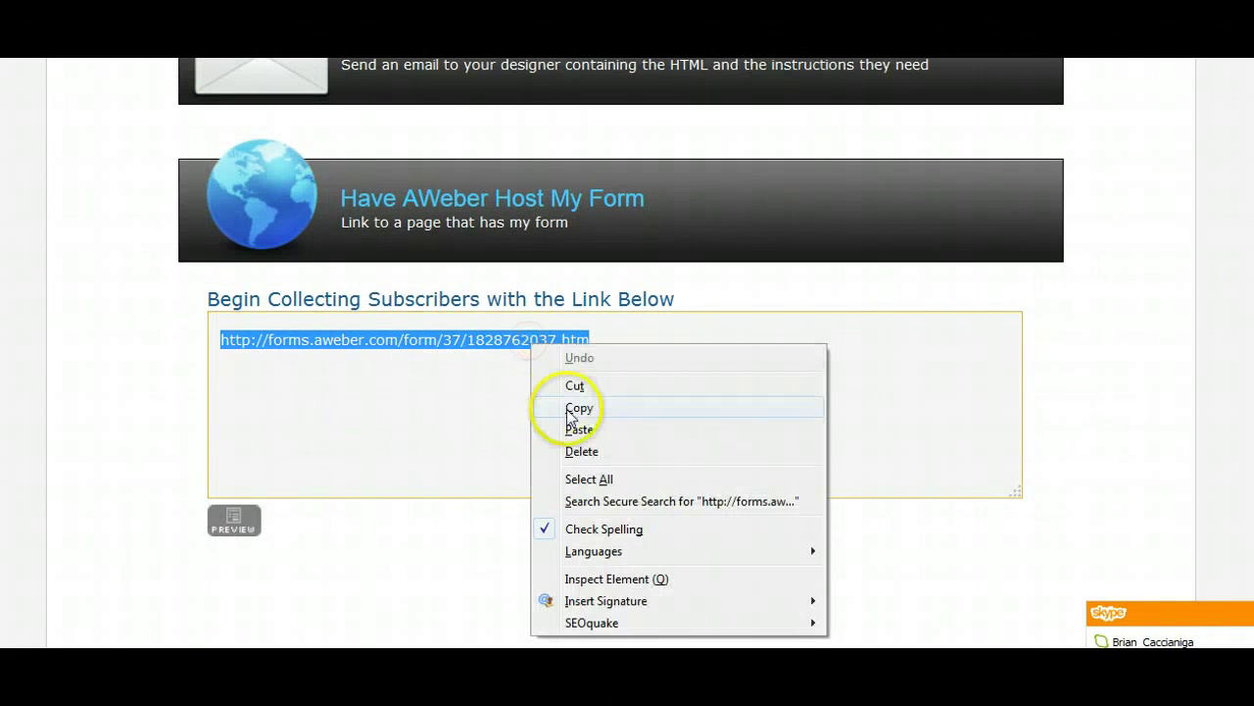
left_click(569, 408)
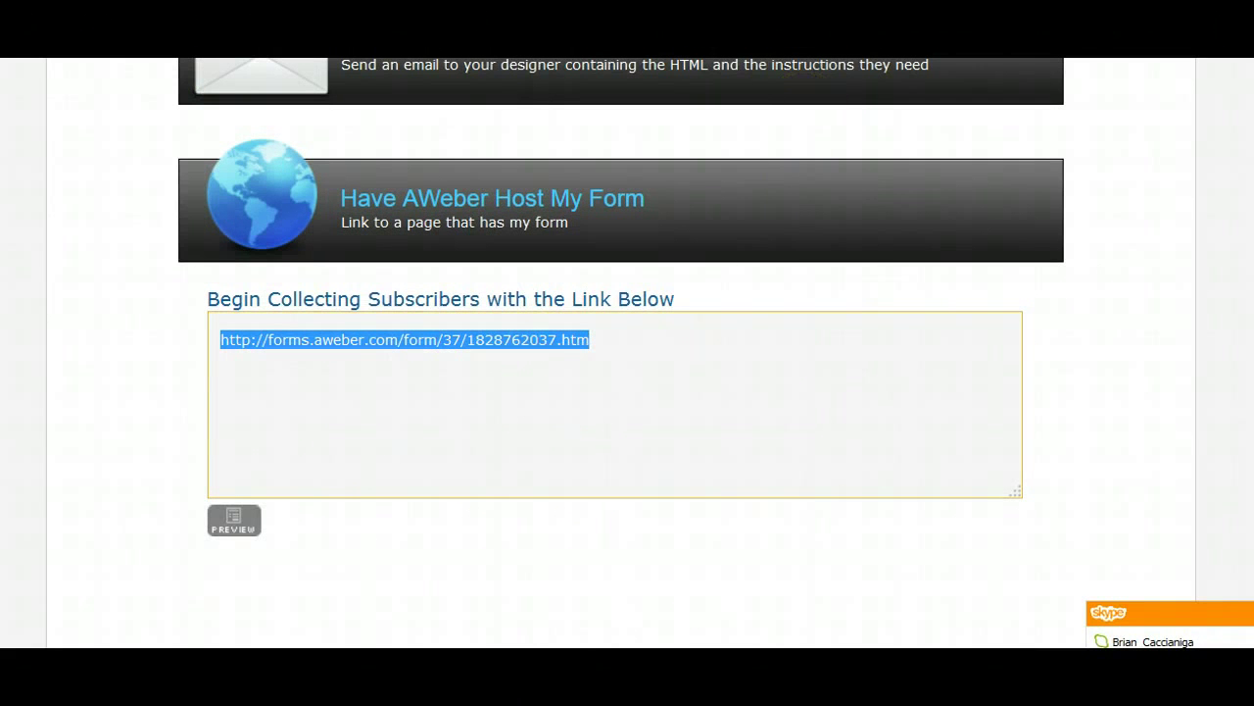
Load the copied form link in a new browser tab and review the hosted sign up page.
key("ctrl+t")
right_click(318, 59)
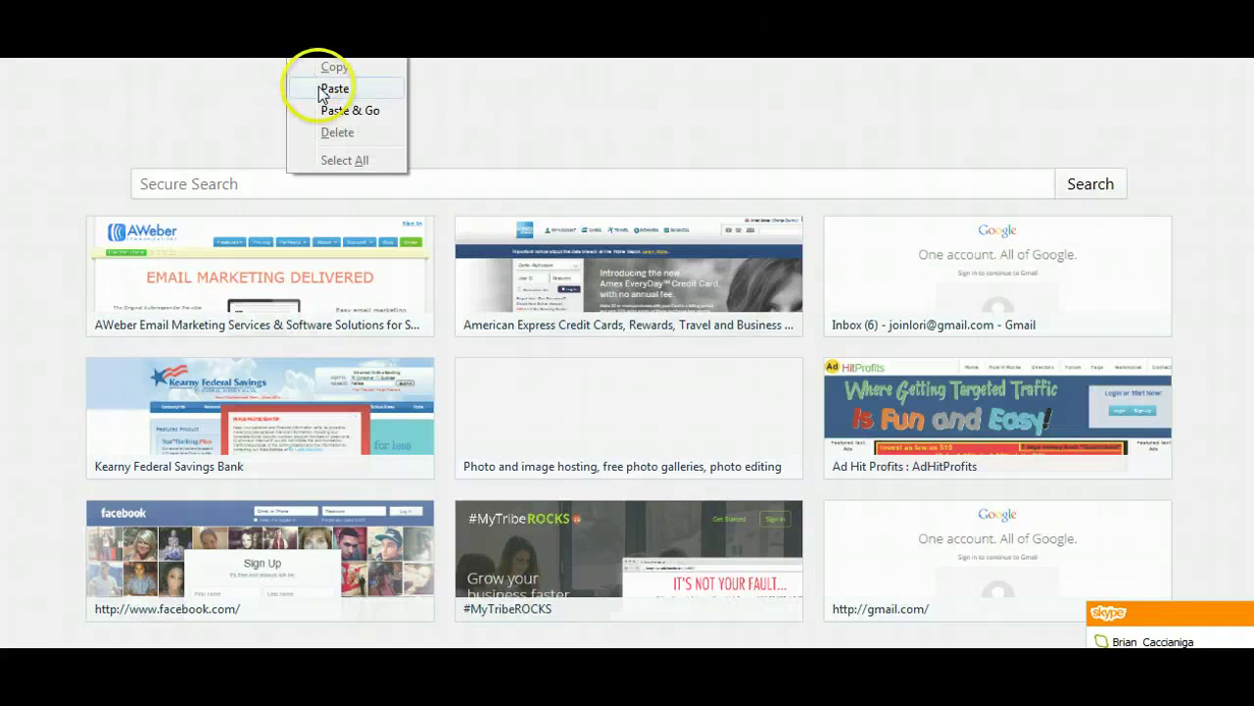
left_click(322, 86)
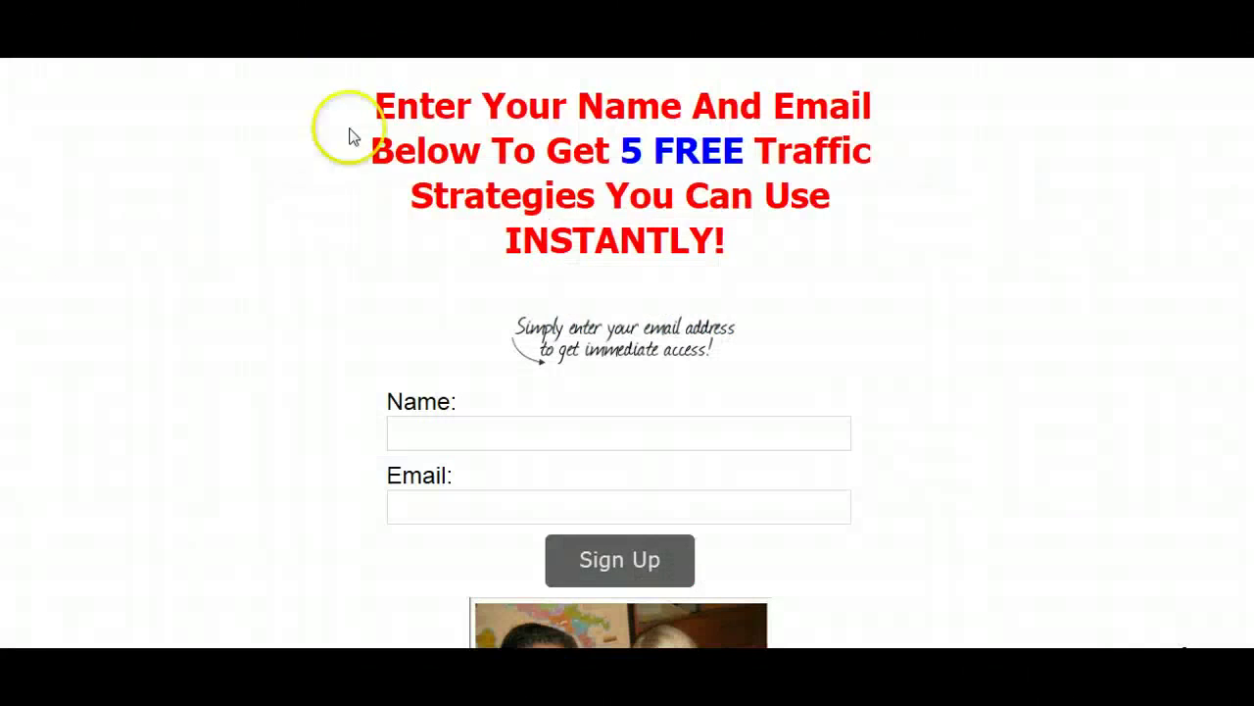
scroll(623, 366, "down", 1)
scroll(622, 366, "up", 1)
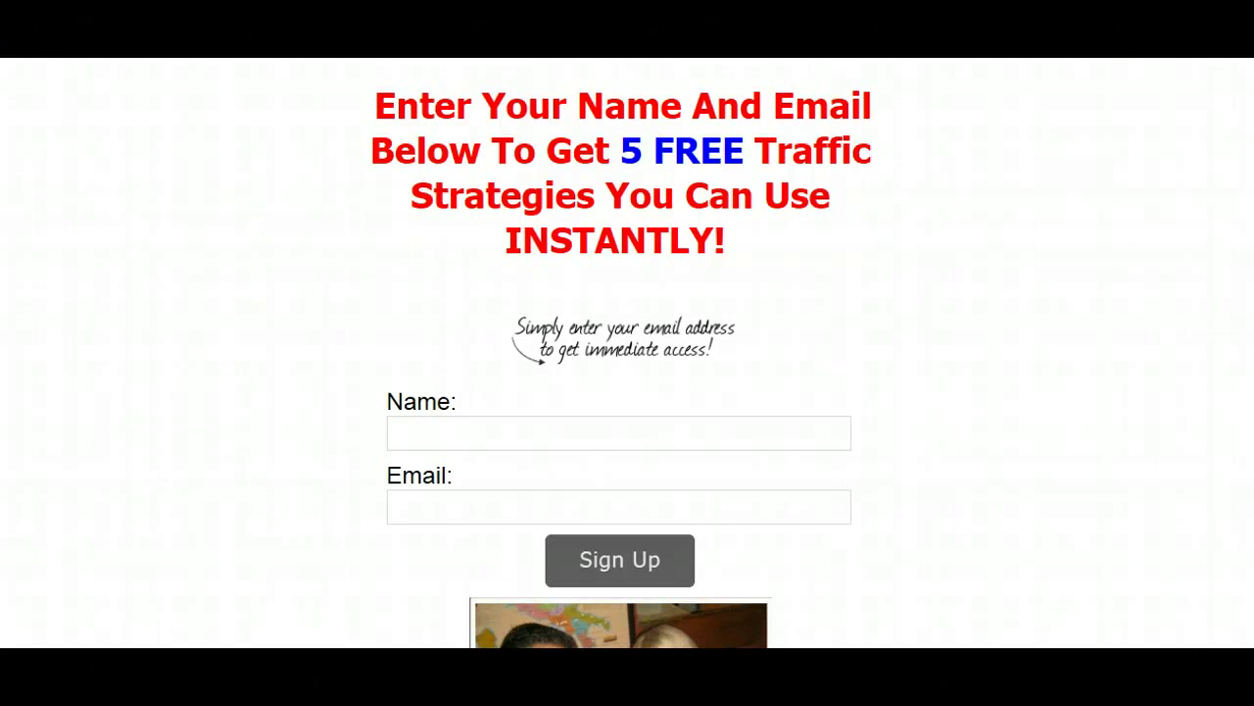
scroll(1136, 191, "down", 1)
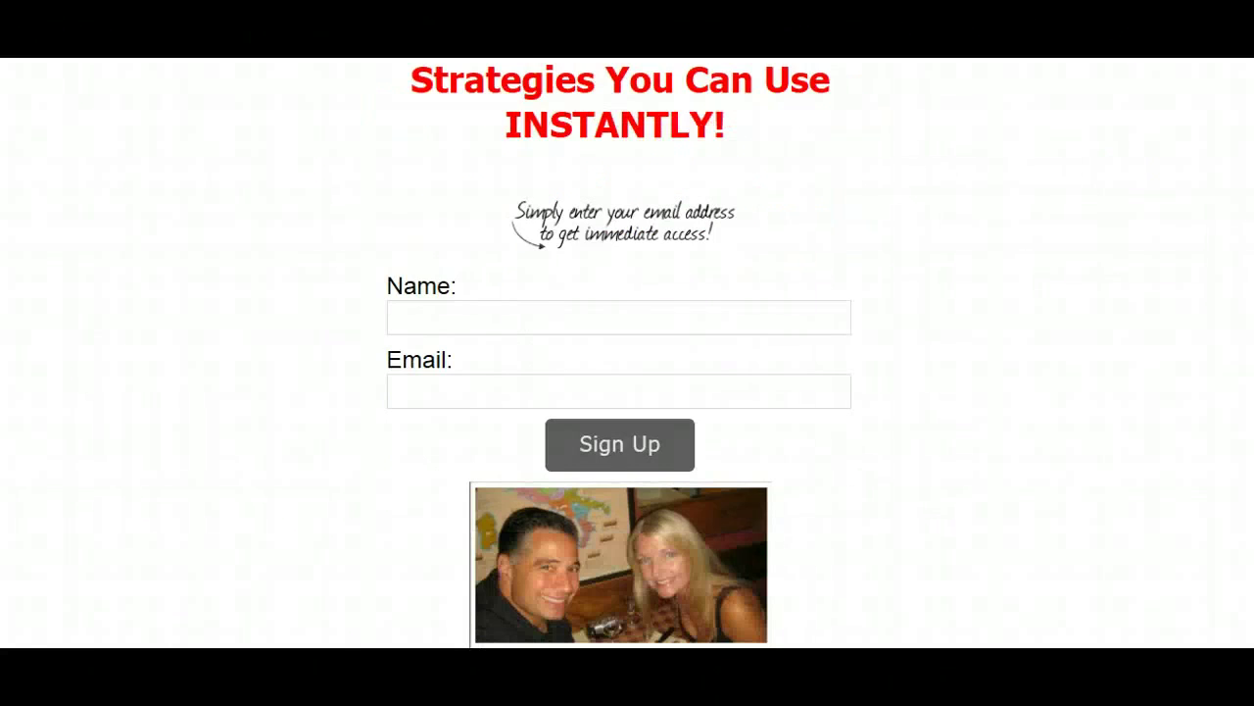
scroll(627, 353, "up", 1)
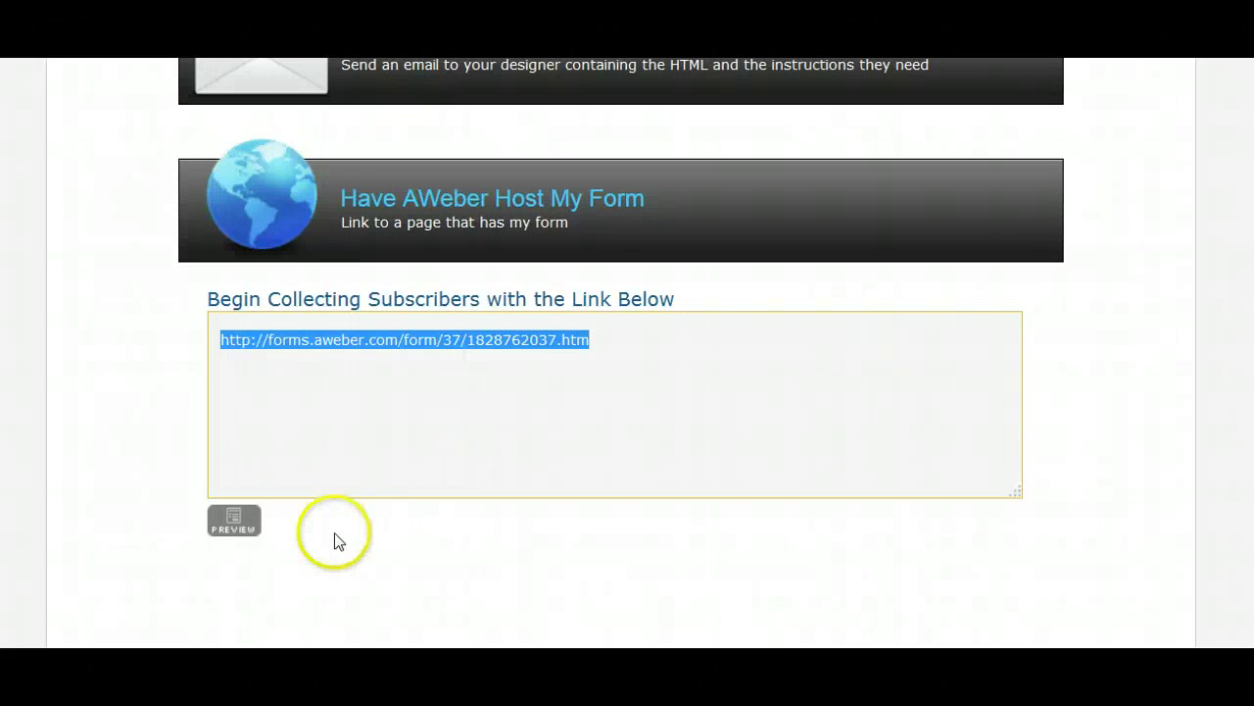
Leave the publishing options and return to the overview of the list's sign up forms.
left_click(334, 535)
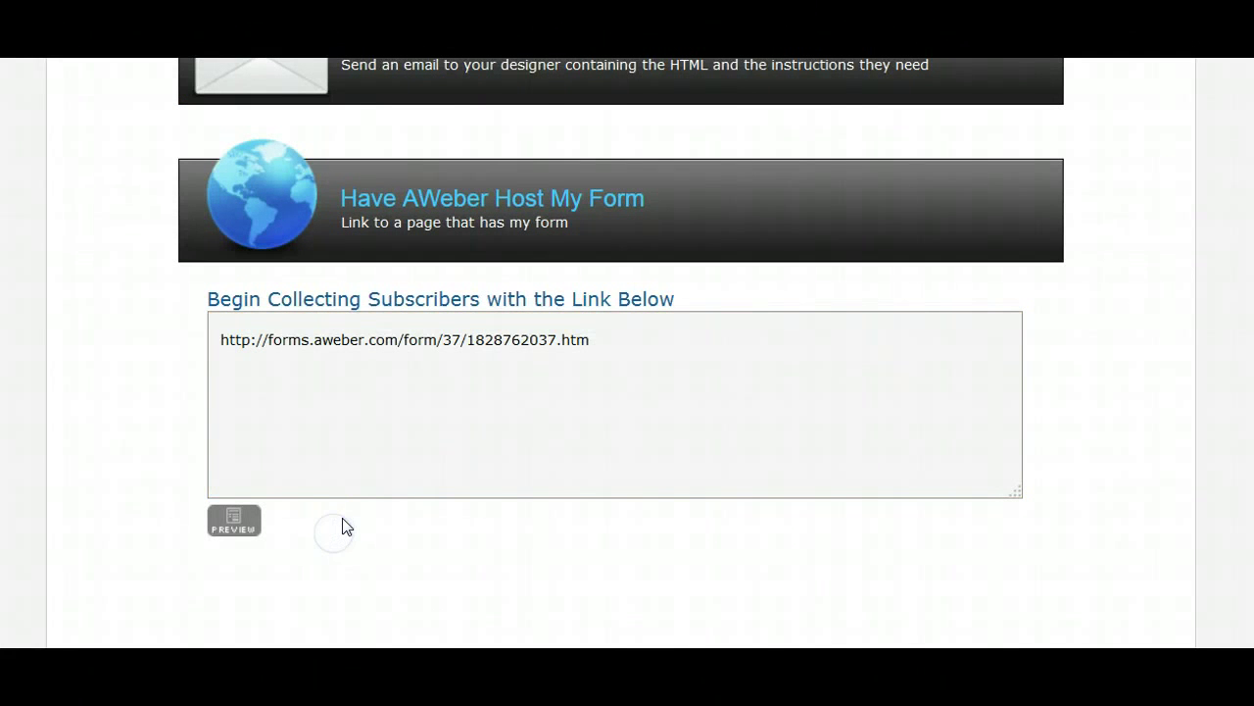
left_click(344, 510)
left_click(691, 440)
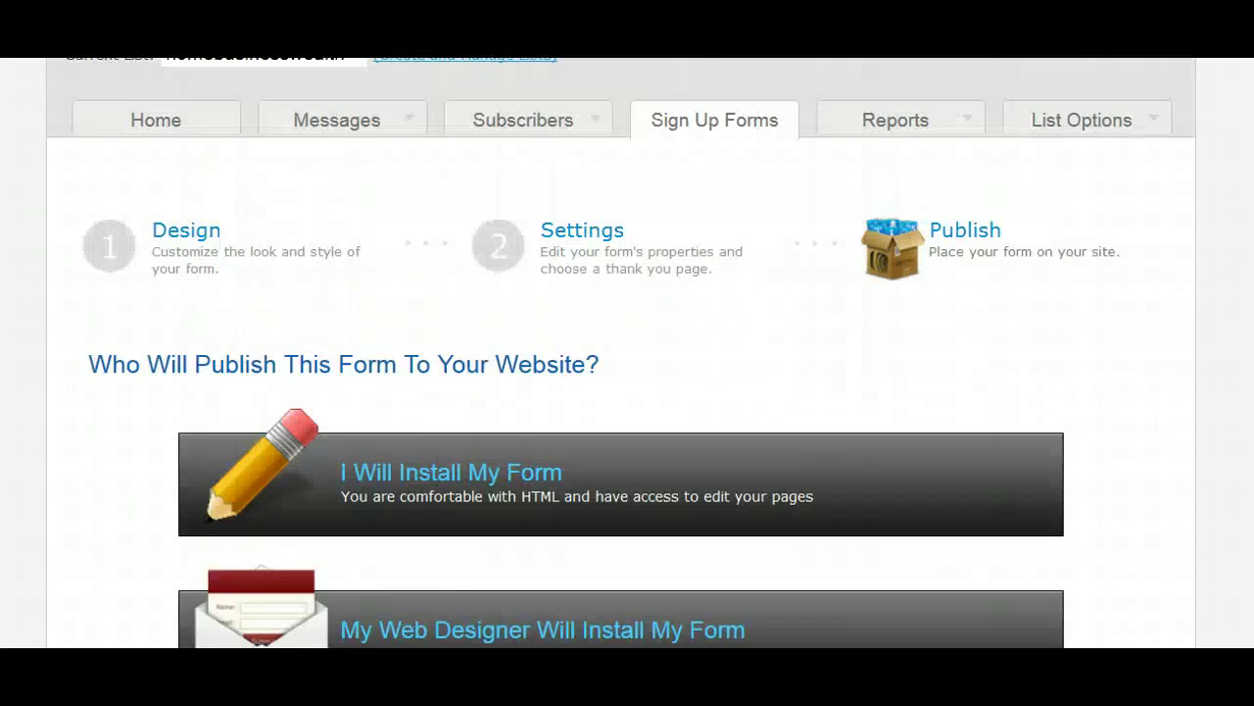
scroll(627, 353, "up", 1)
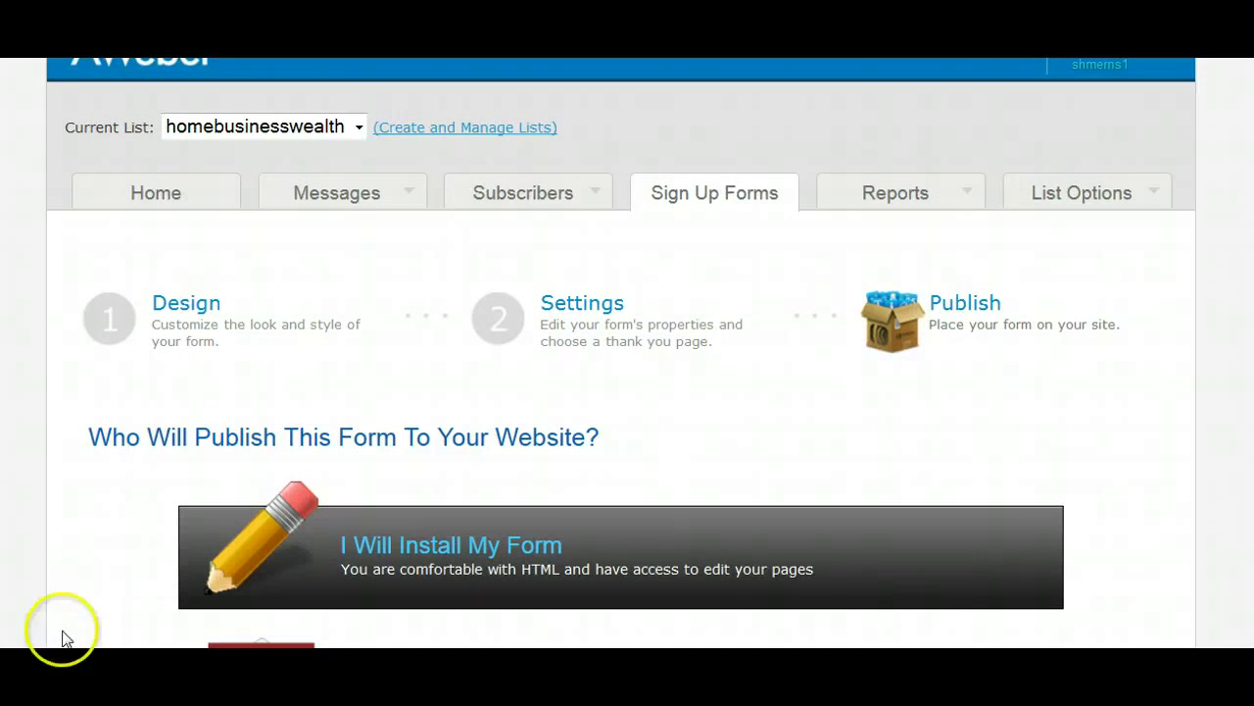
scroll(63, 637, "up", 1)
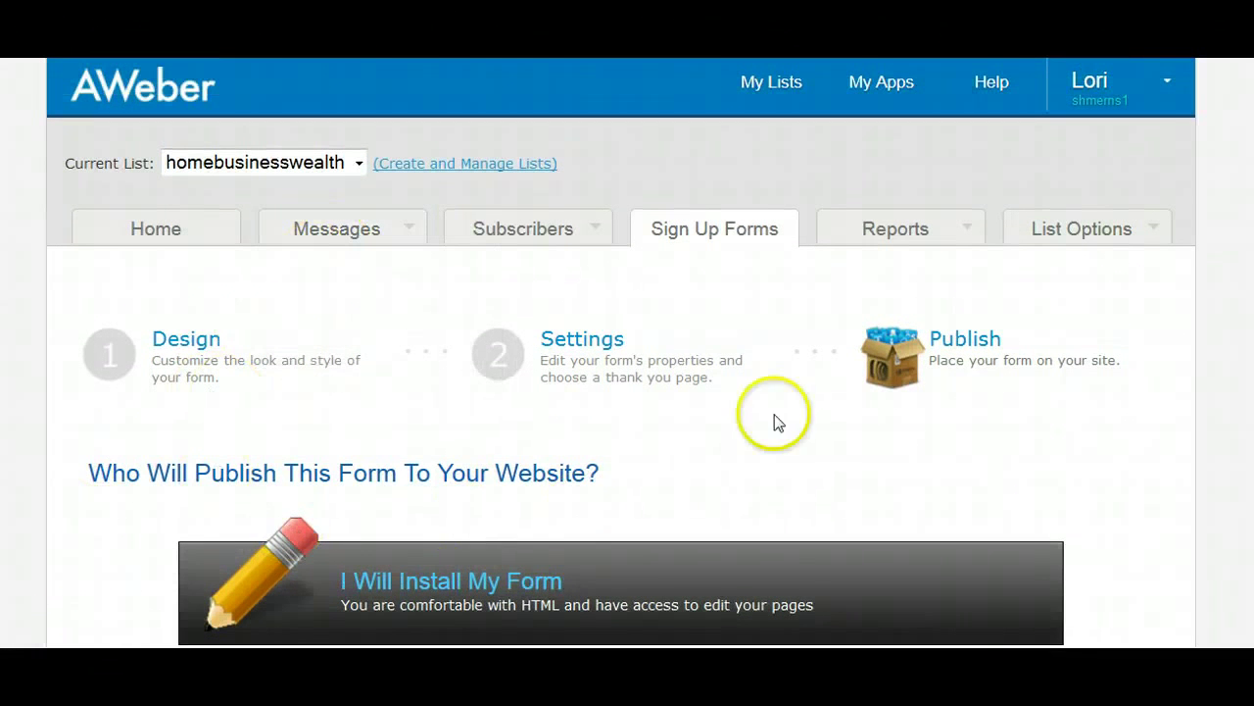
left_click(730, 236)
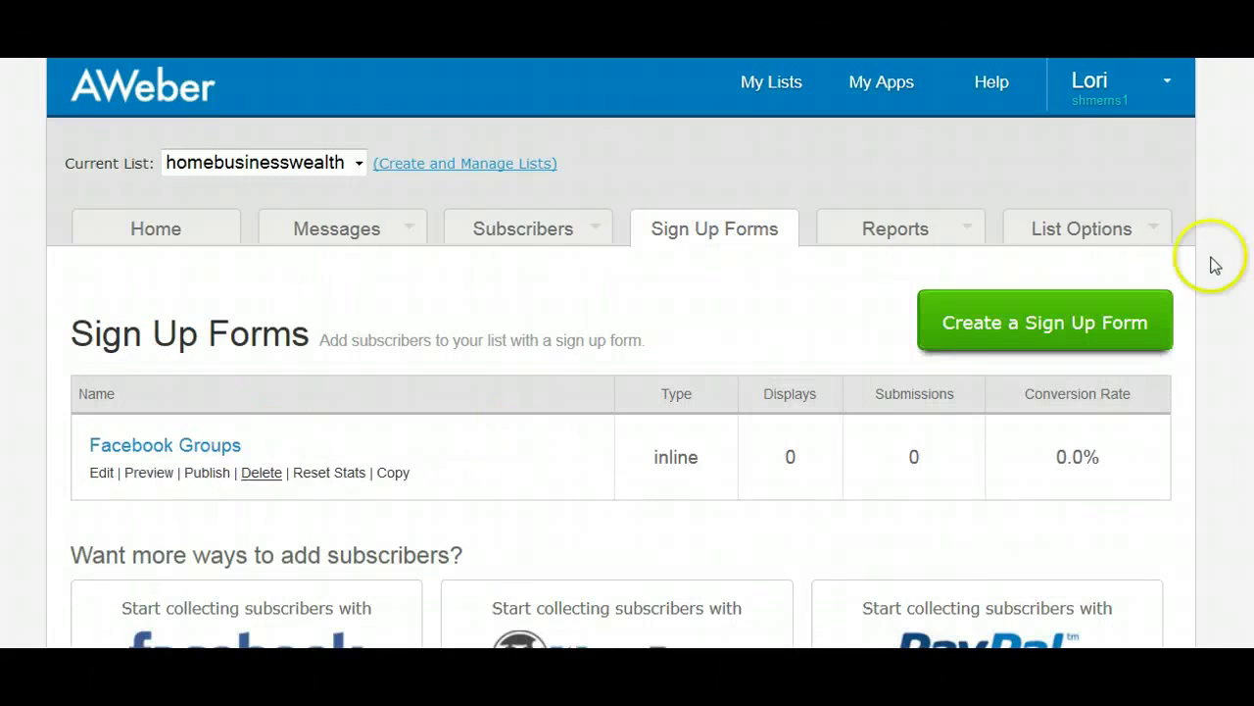
Open the Facebook Groups form for editing and advance through Design and Settings to its Publish stage.
scroll(871, 330, "down", 2)
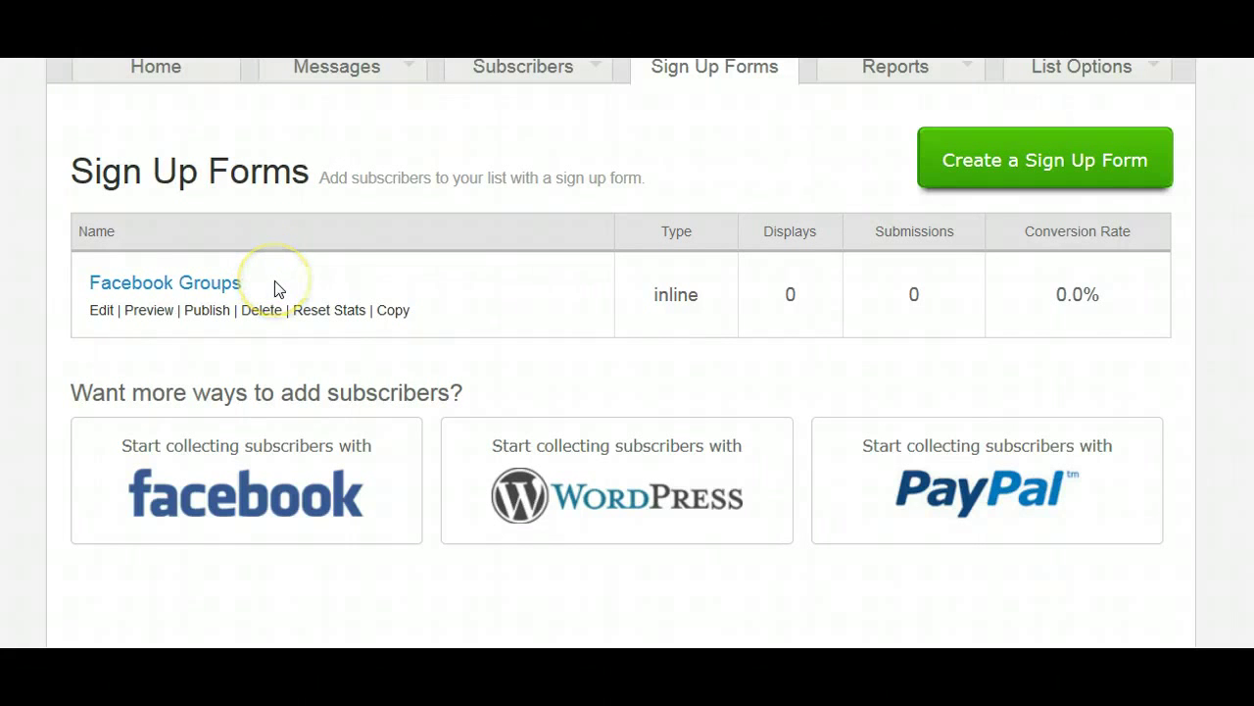
left_click(100, 312)
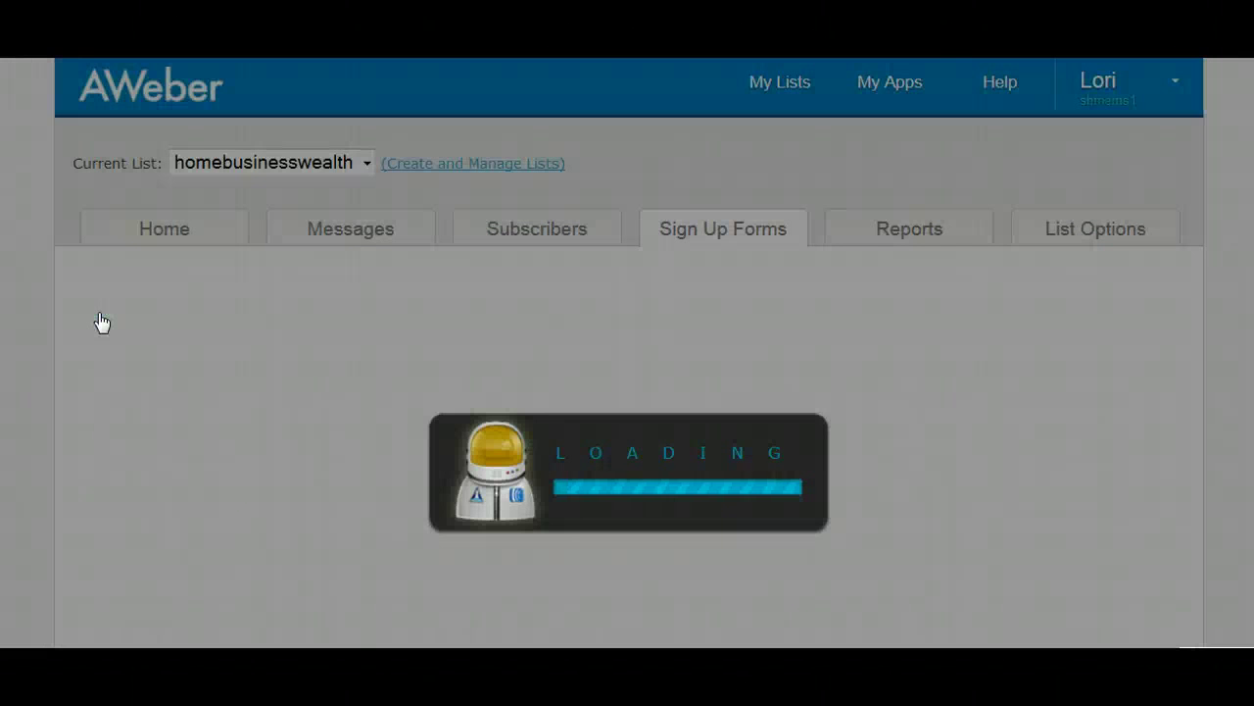
scroll(801, 297, "down", 12)
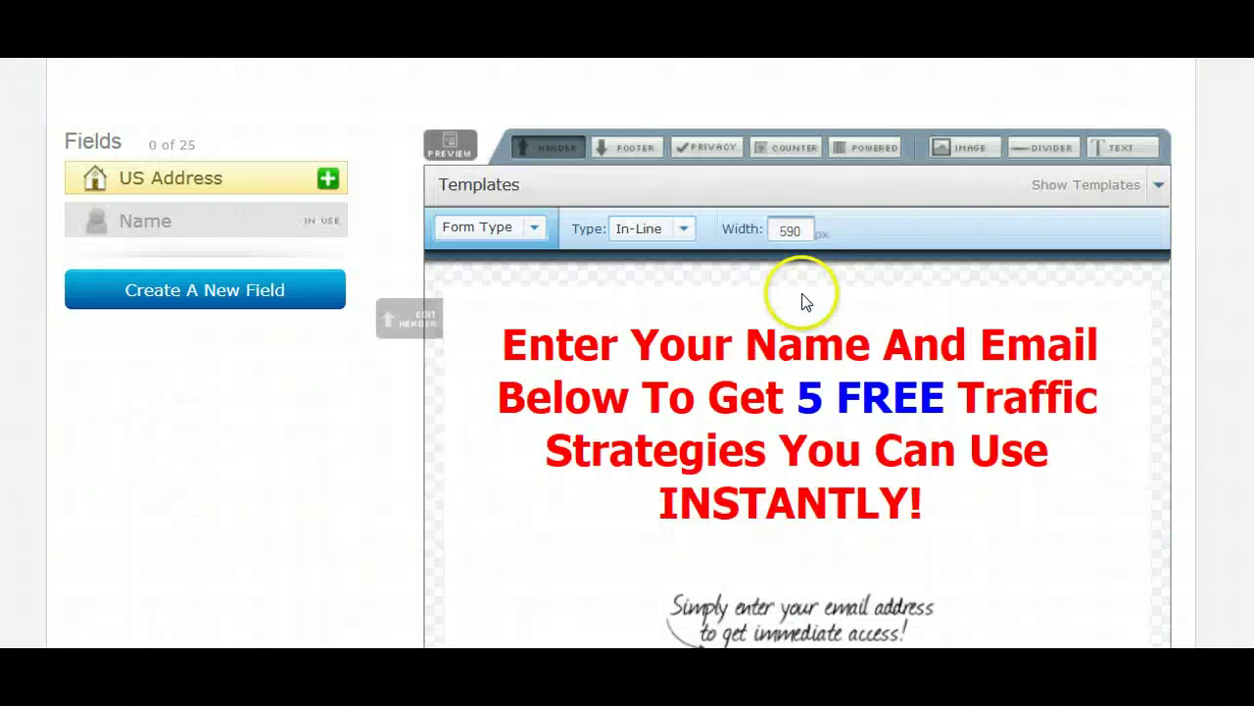
left_click(1088, 443)
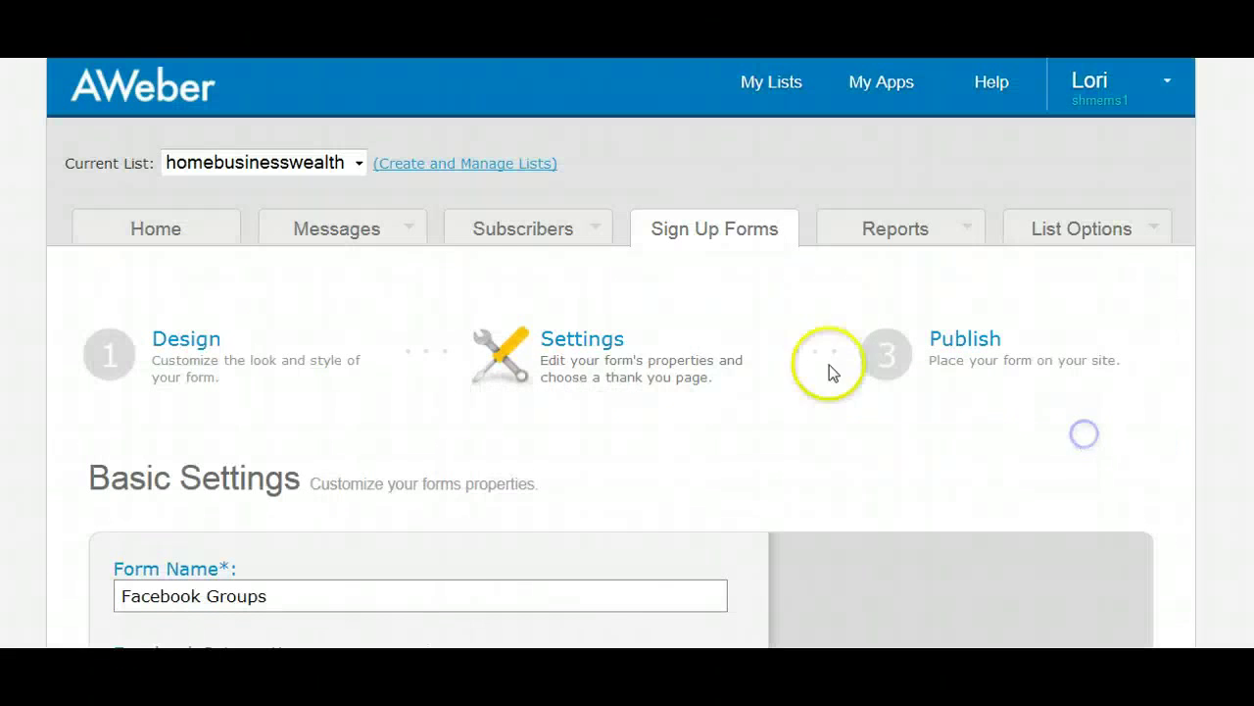
scroll(773, 364, "down", 10)
left_click(340, 367)
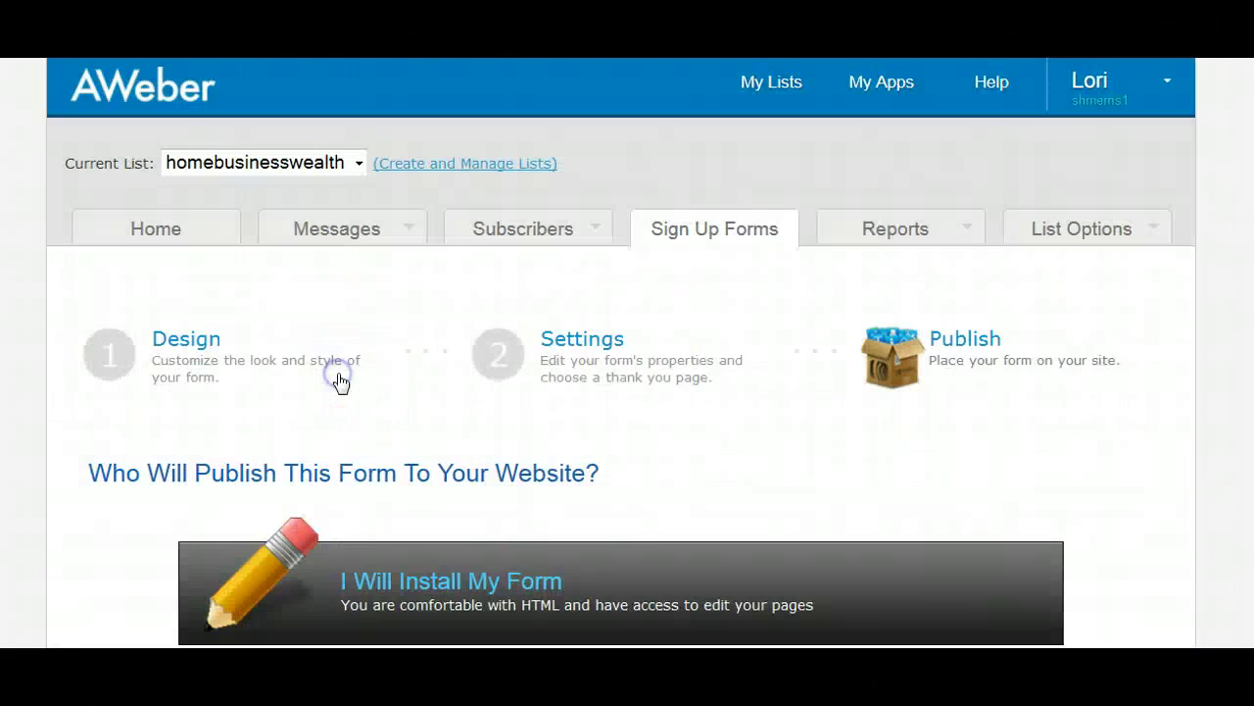
Show the AWeber-hosted link of the Facebook Groups form with Have AWeber Host My Form, then return to the sign up forms overview.
scroll(378, 387, "down", 6)
left_click(412, 359)
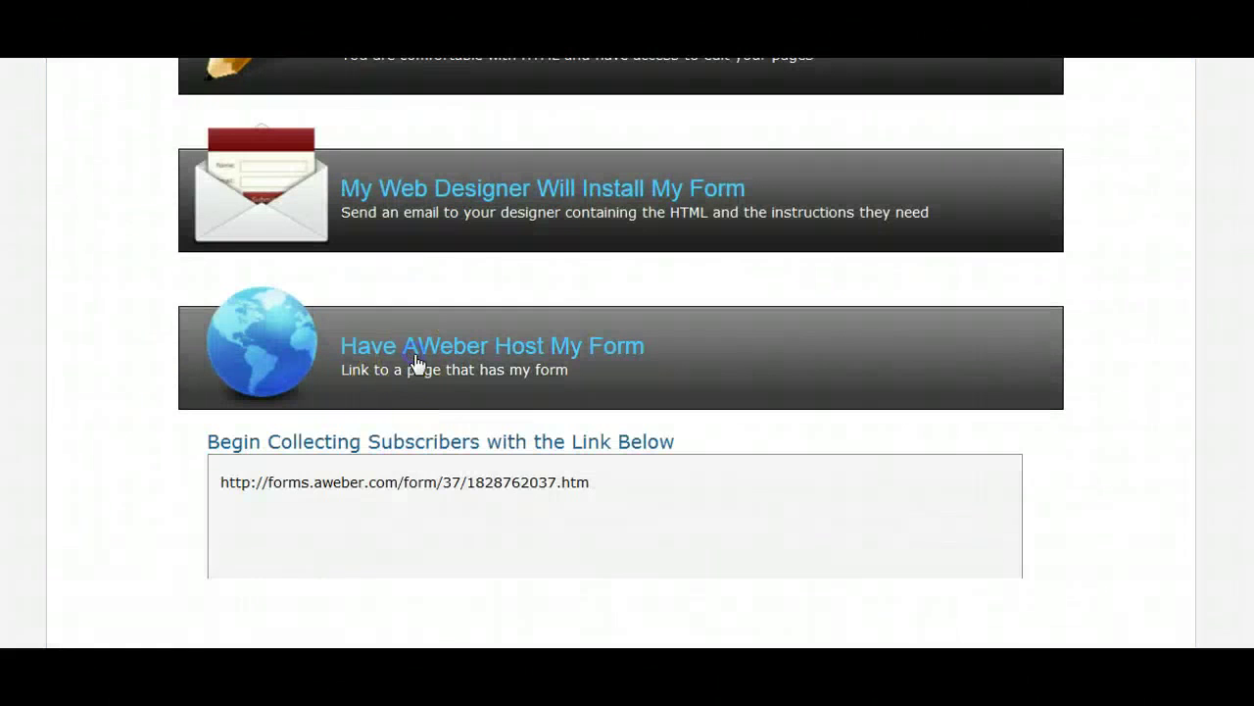
left_click(415, 485)
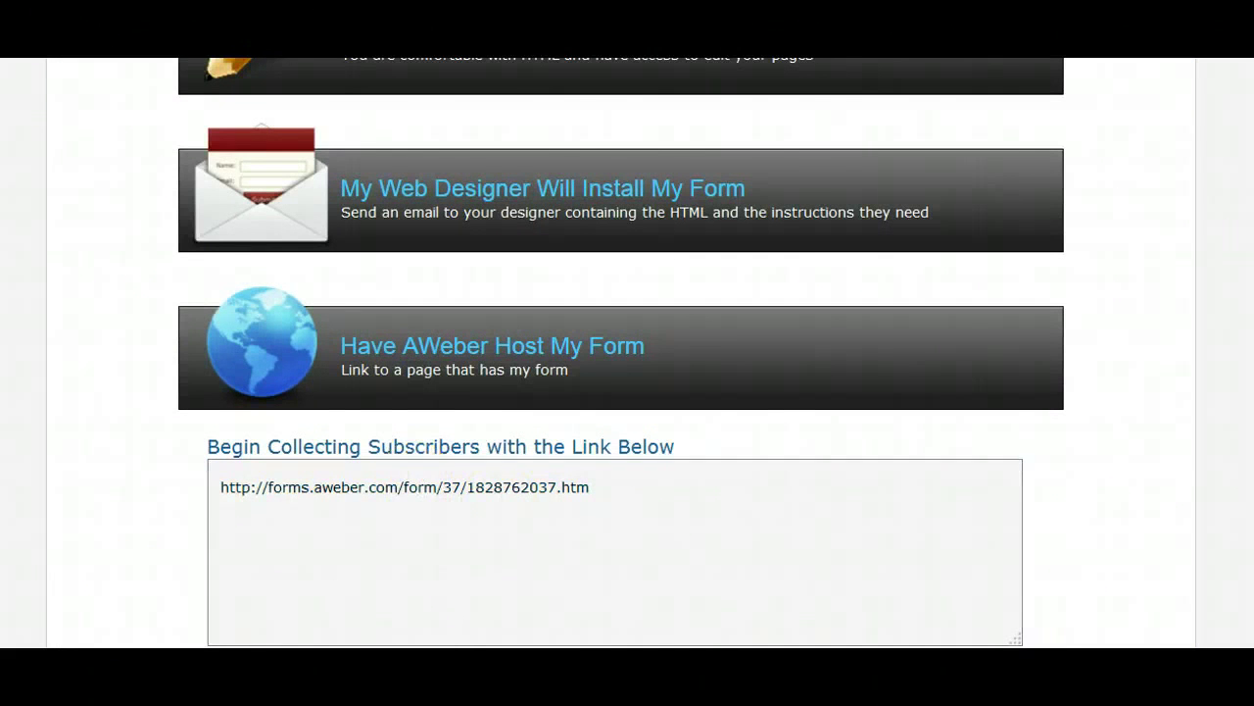
scroll(1140, 196, "up", 6)
left_click(748, 240)
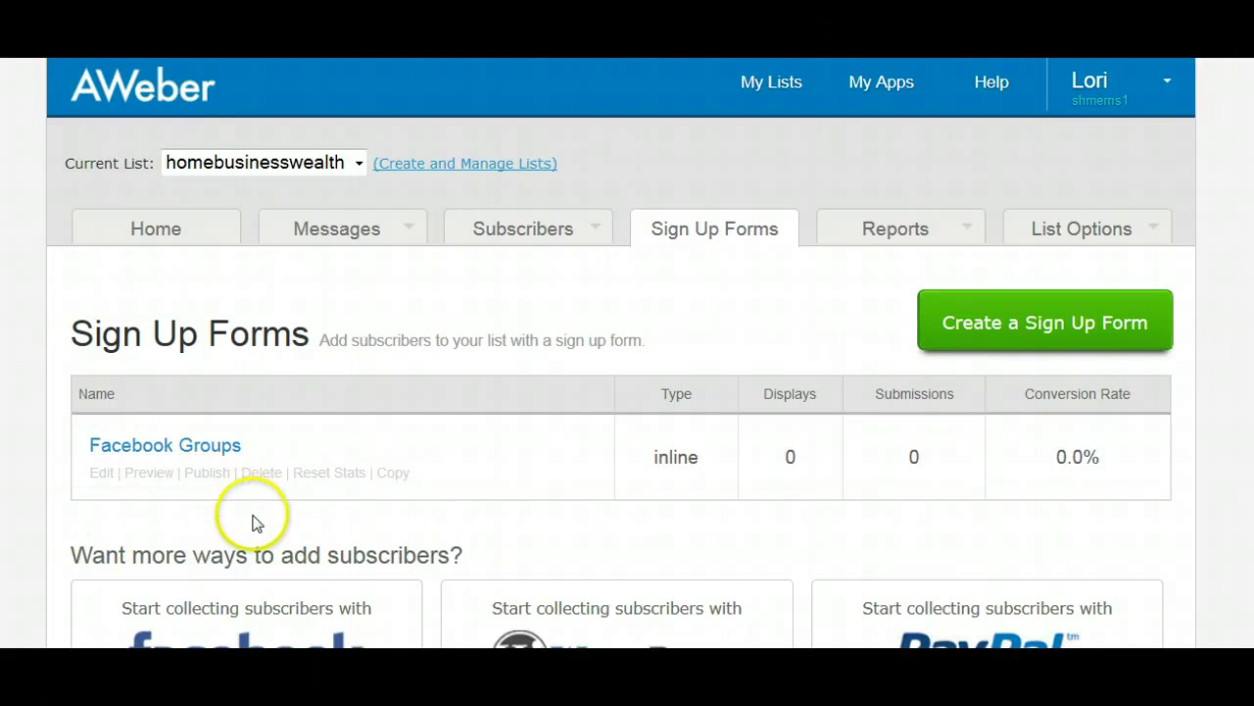
Duplicate the Facebook Groups sign up form and advance the copy from its Design stage to Settings.
scroll(620, 353, "down", 1)
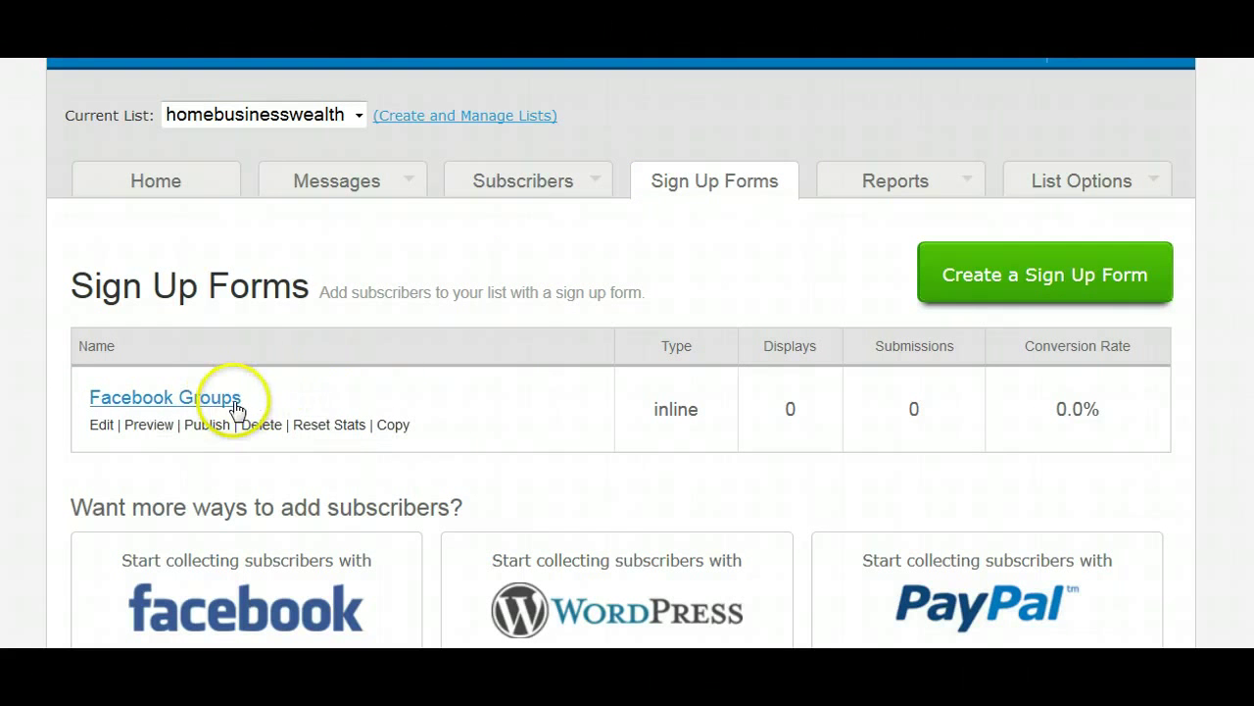
left_click(395, 427)
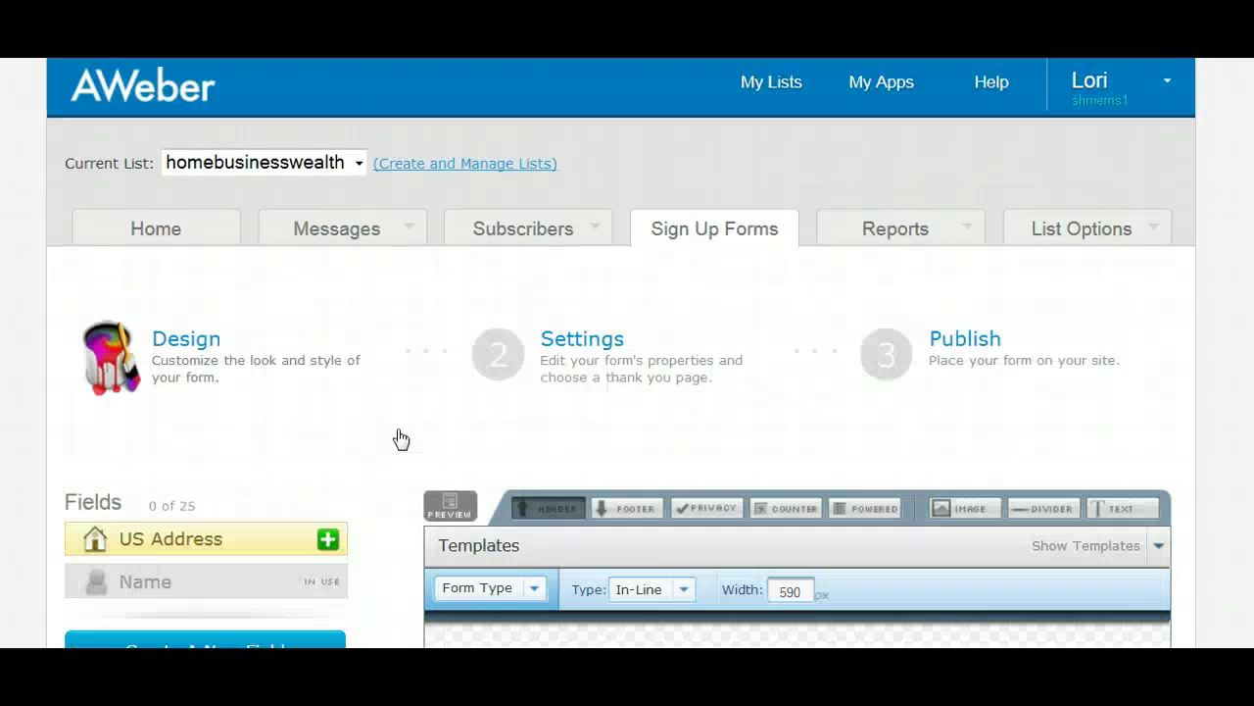
scroll(840, 327, "down", 4)
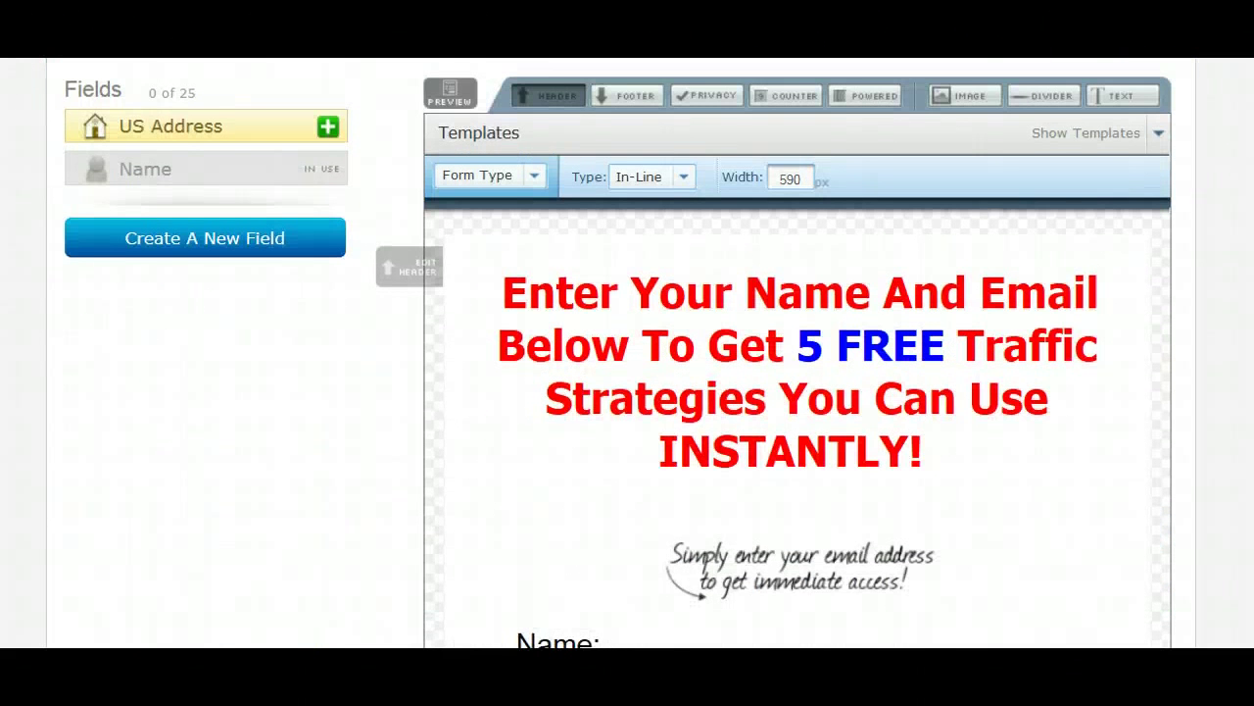
scroll(796, 353, "down", 5)
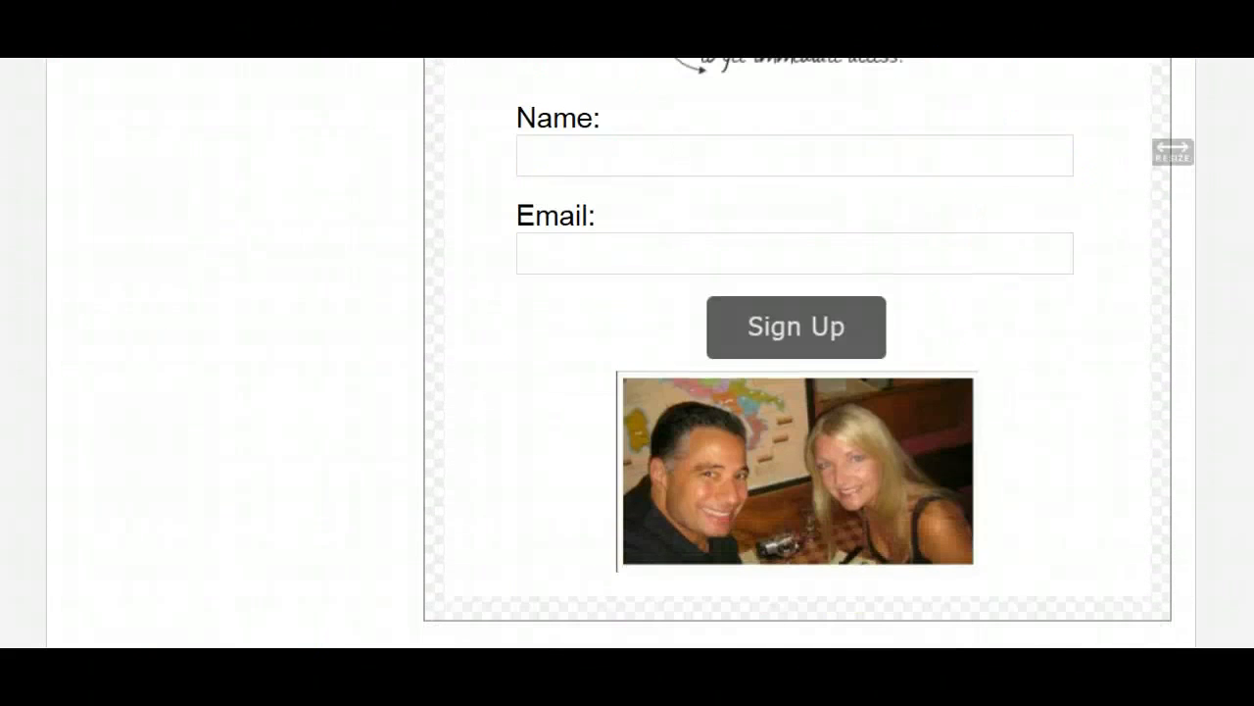
scroll(796, 353, "down", 1)
scroll(796, 353, "up", 5)
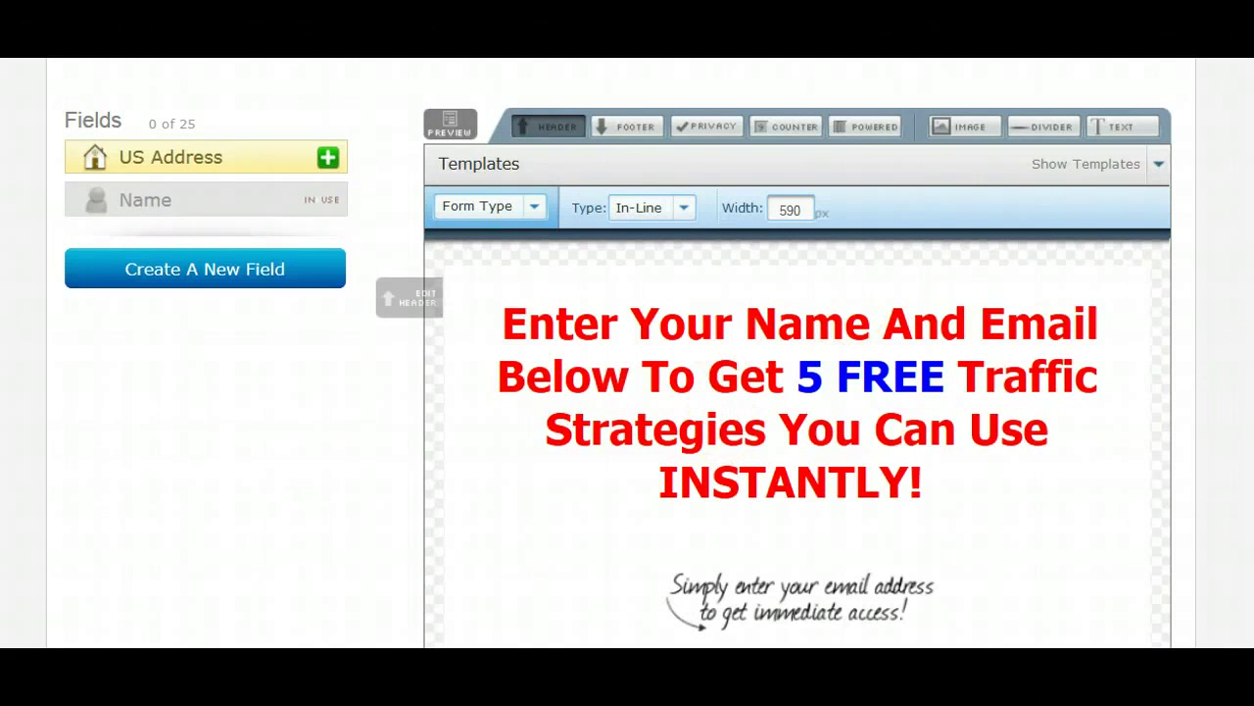
scroll(797, 353, "down", 7)
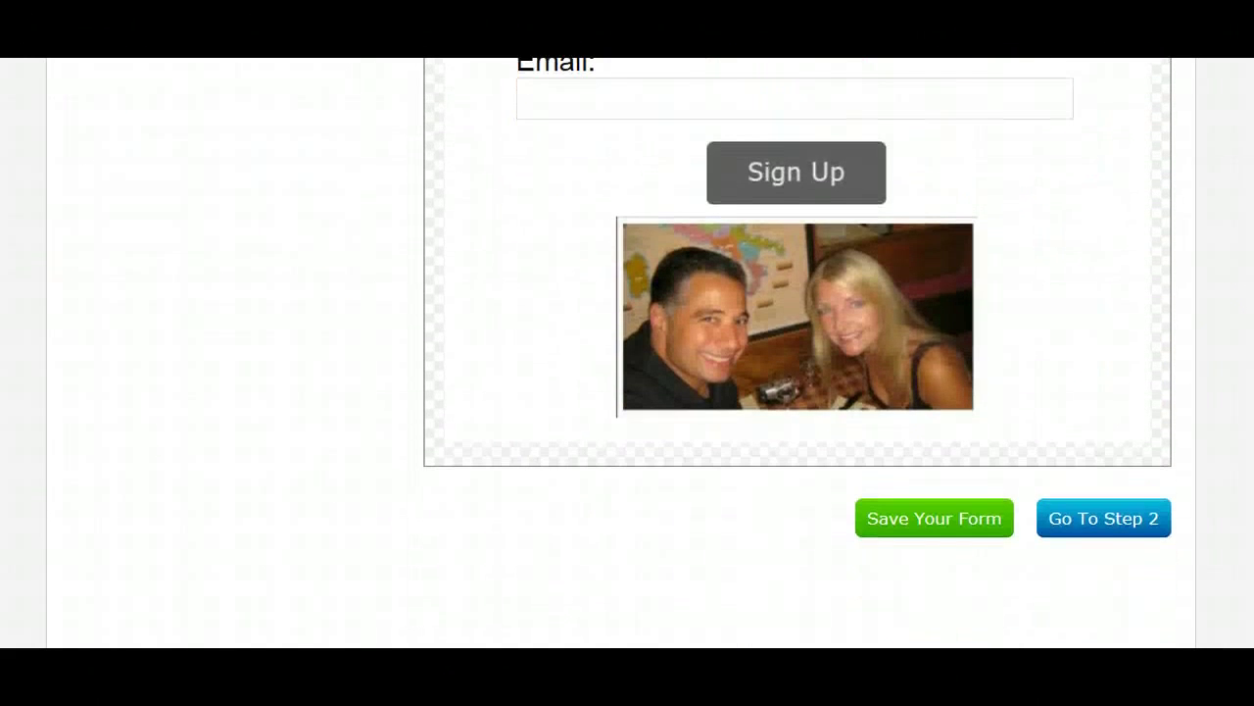
left_click(1083, 529)
Name the copied form Twitter, save it and advance to its Publish stage.
scroll(986, 434, "down", 4)
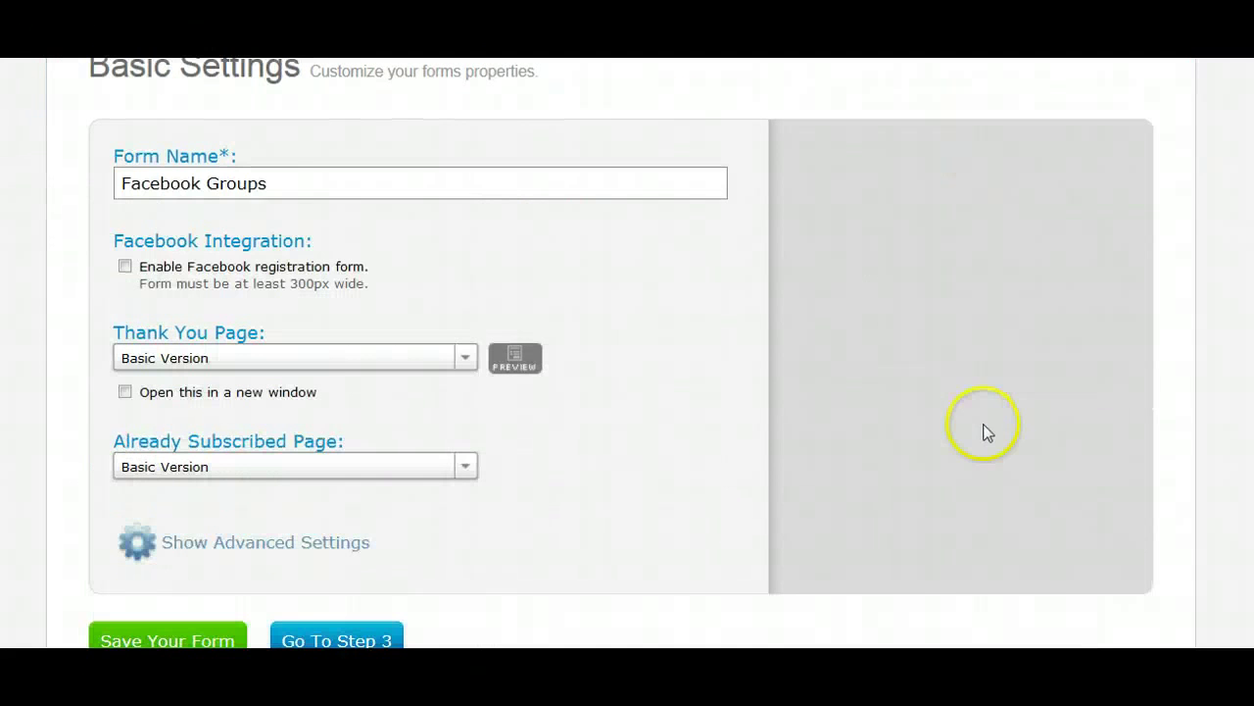
left_click_drag(271, 183, 105, 189)
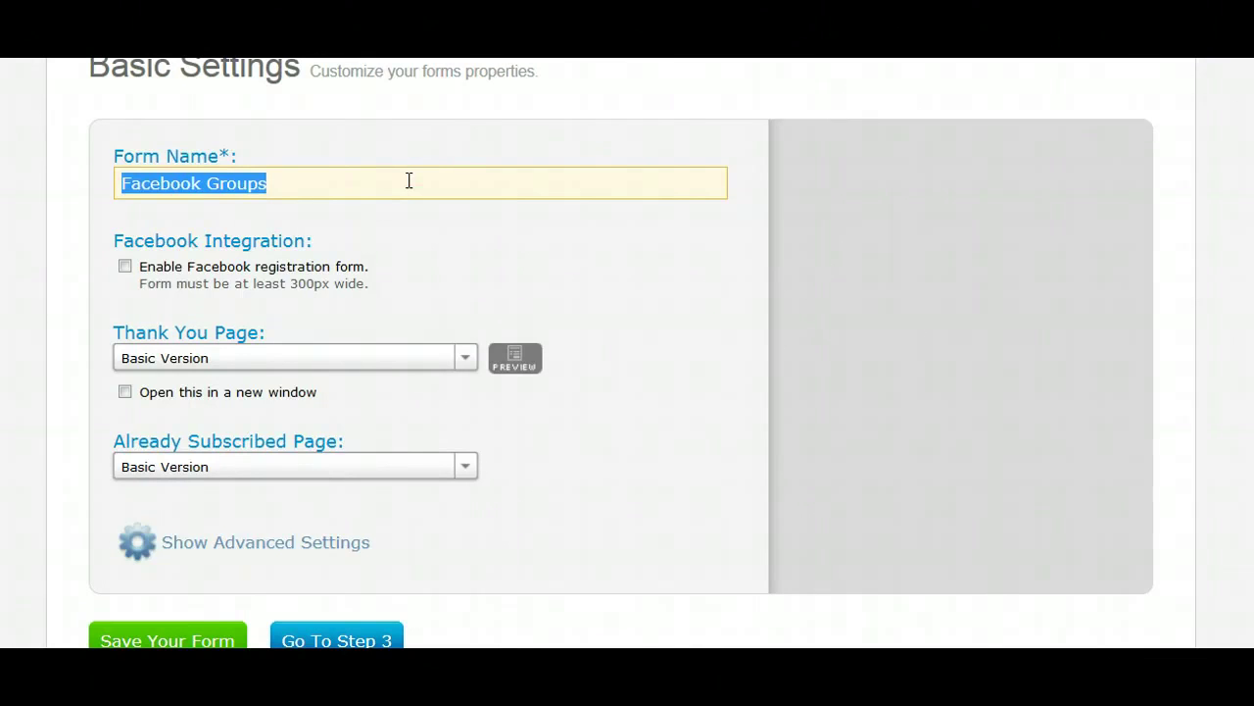
type("Twitter")
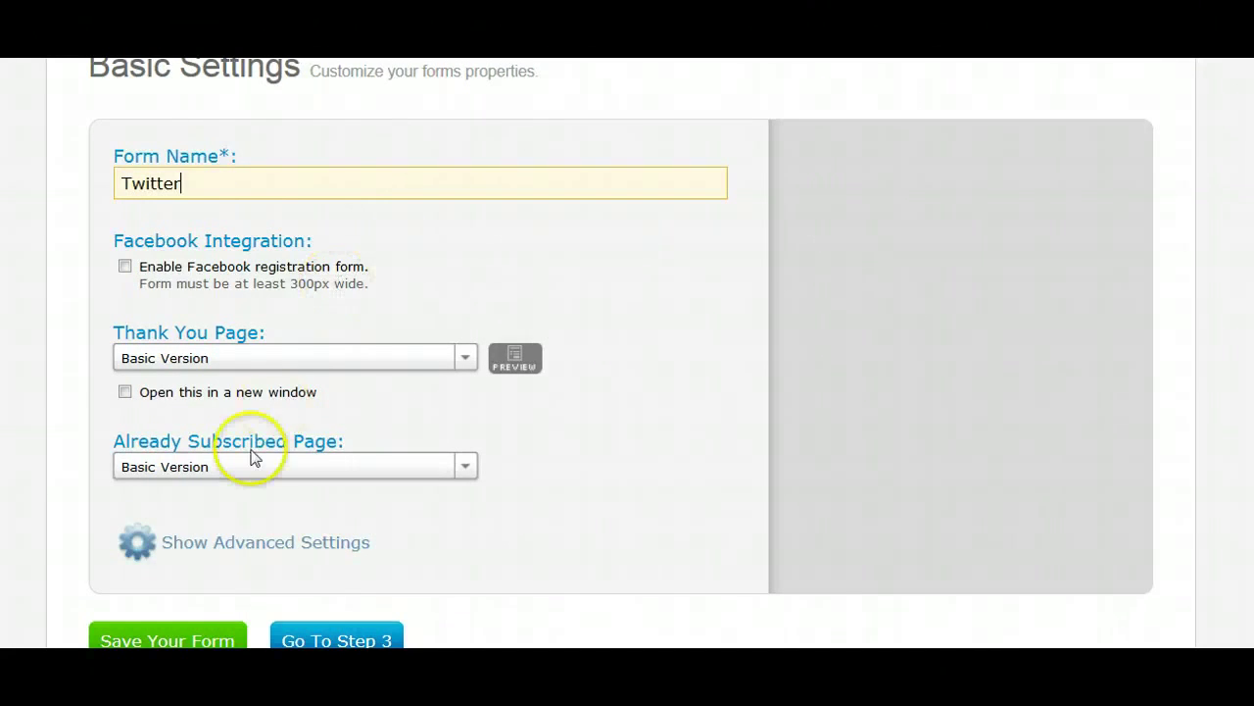
scroll(330, 456, "down", 3)
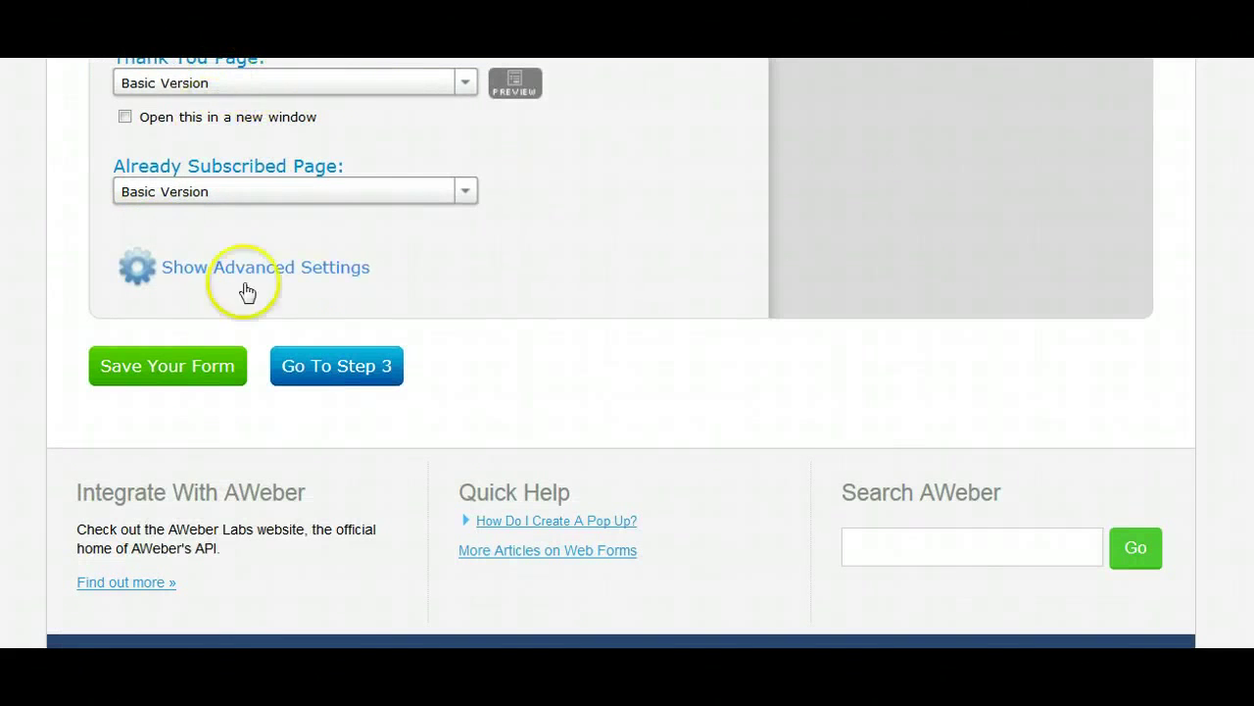
left_click(213, 364)
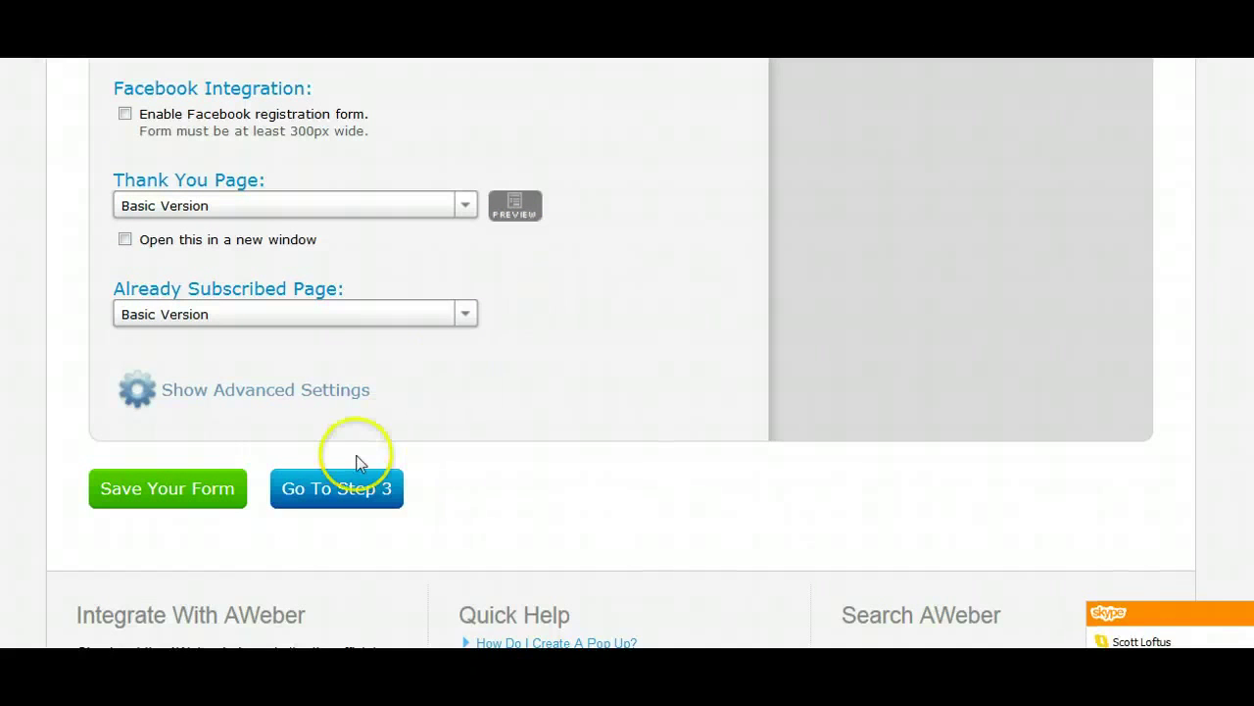
left_click(330, 495)
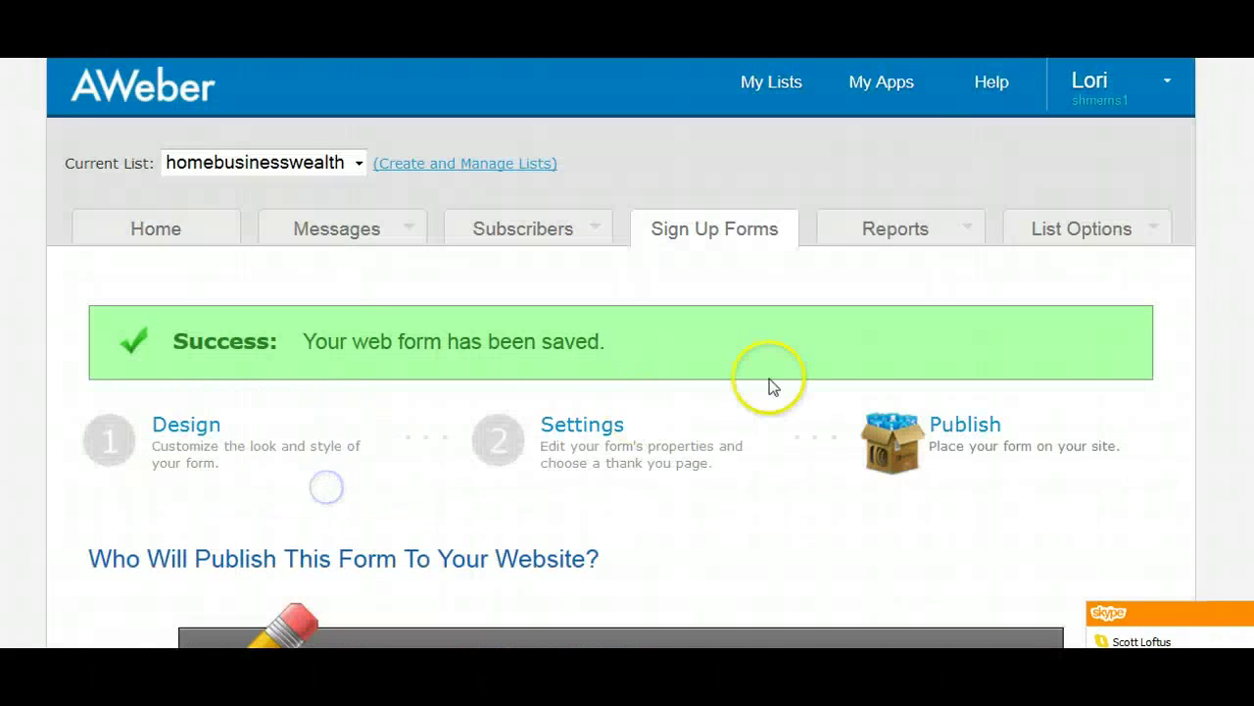
Choose Have AWeber Host My Form for the Twitter form and return to the overview of the list's sign up forms.
scroll(771, 372, "down", 6)
left_click(571, 451)
scroll(559, 449, "down", 1)
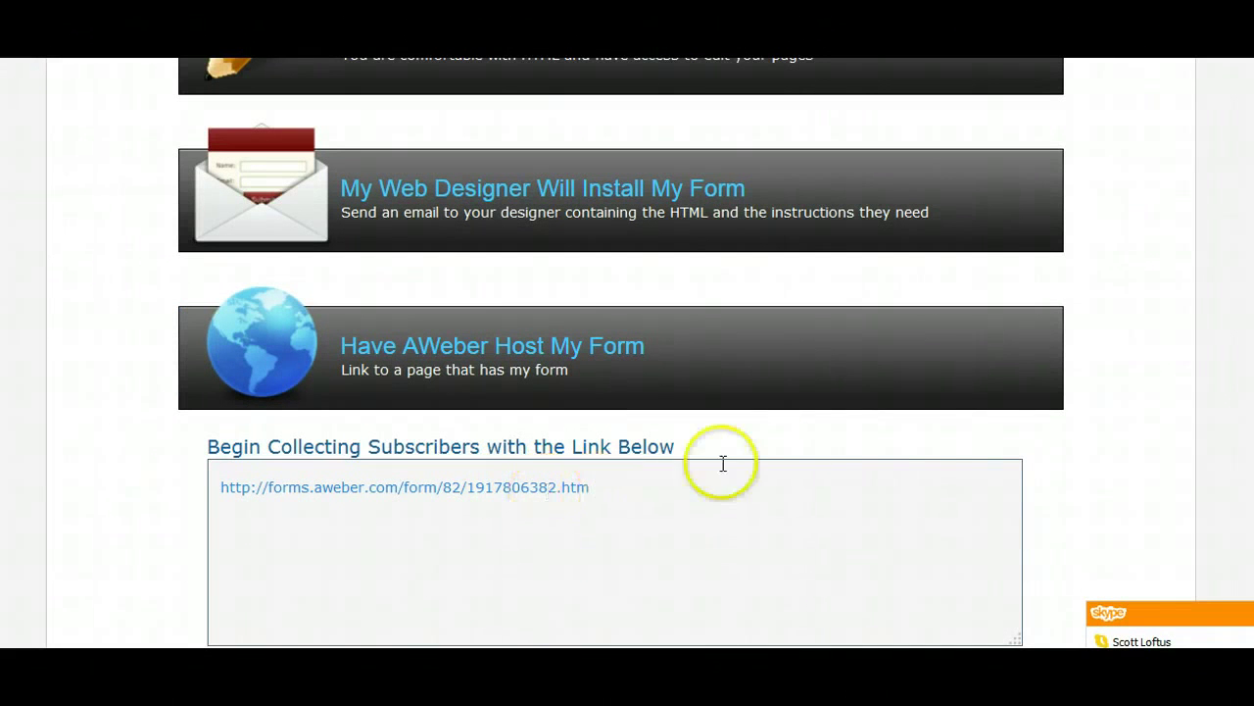
scroll(1058, 183, "up", 6)
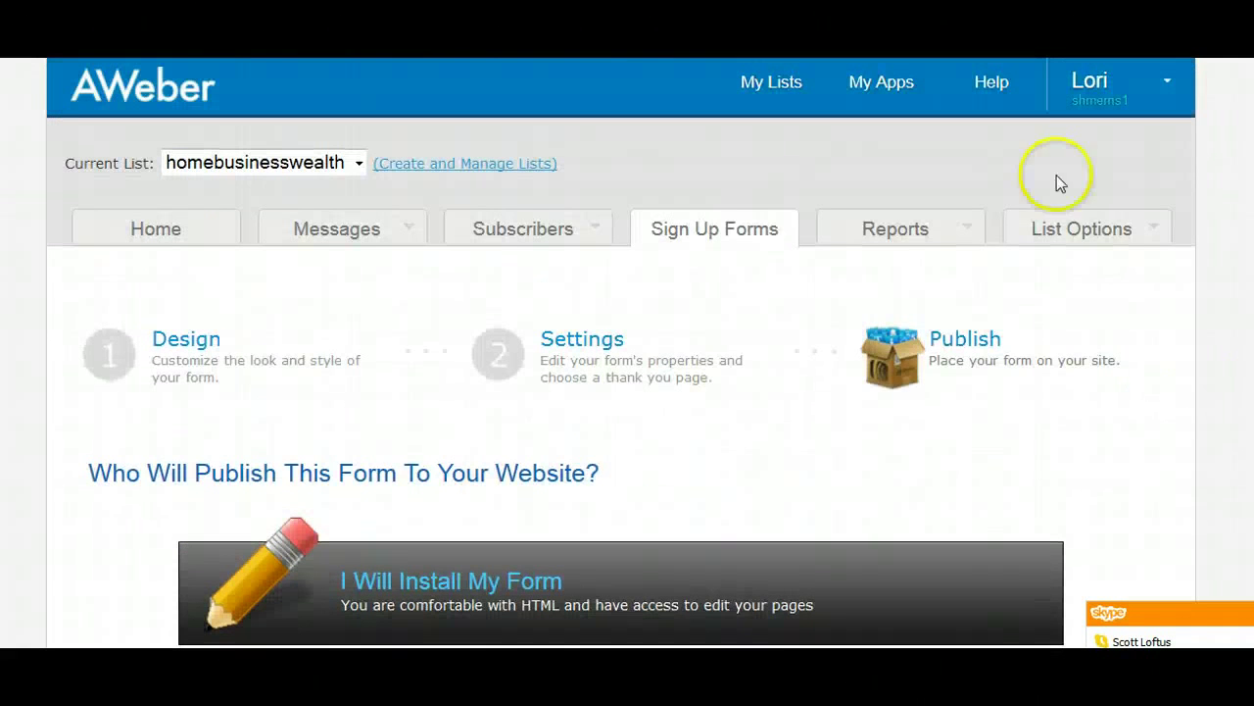
left_click(723, 238)
left_click(714, 243)
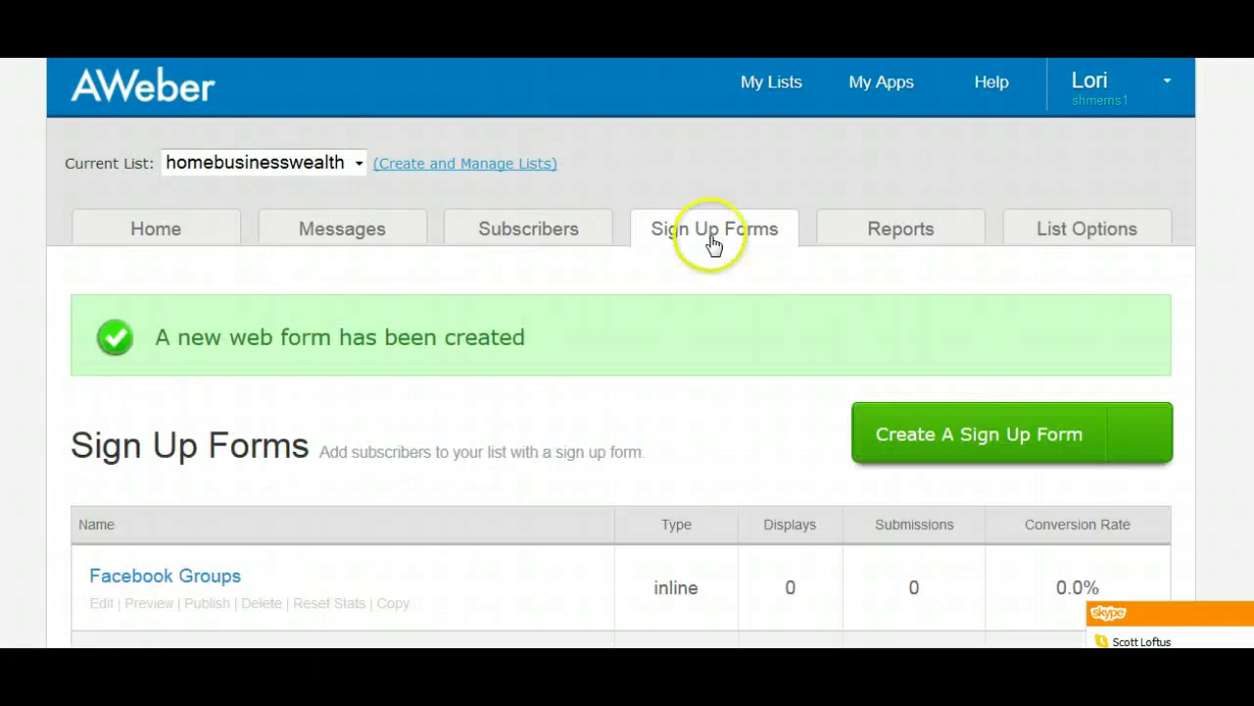
scroll(709, 245, "down", 3)
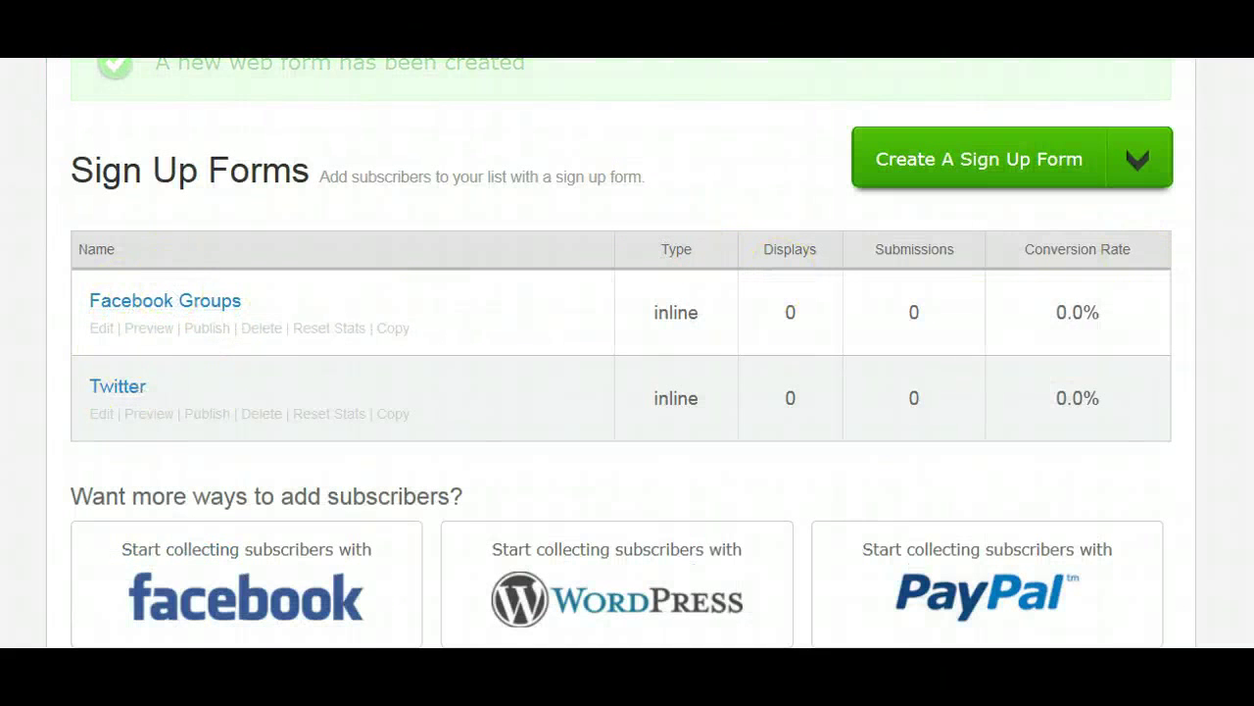
scroll(621, 353, "up", 1)
scroll(1185, 278, "down", 2)
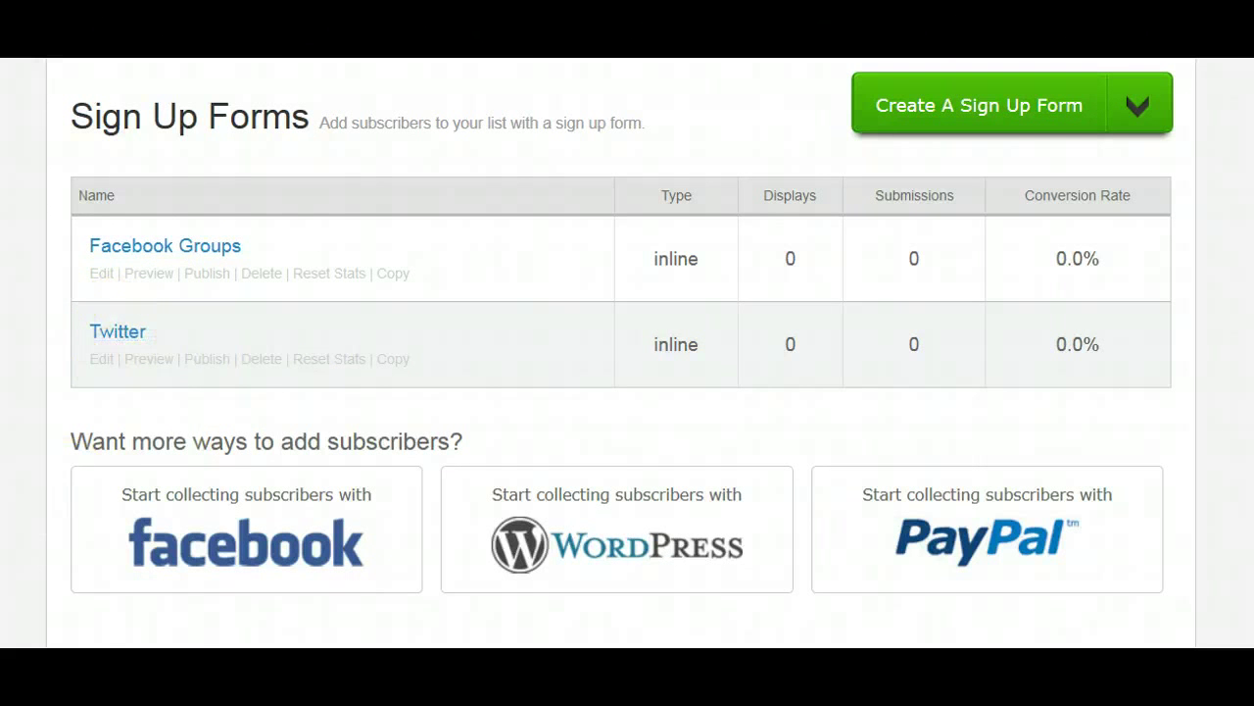
Switch to Notepad, paste the copied form link into a blank note and put the heading "Twitter:" on a line above it.
key("super")
left_click(98, 79)
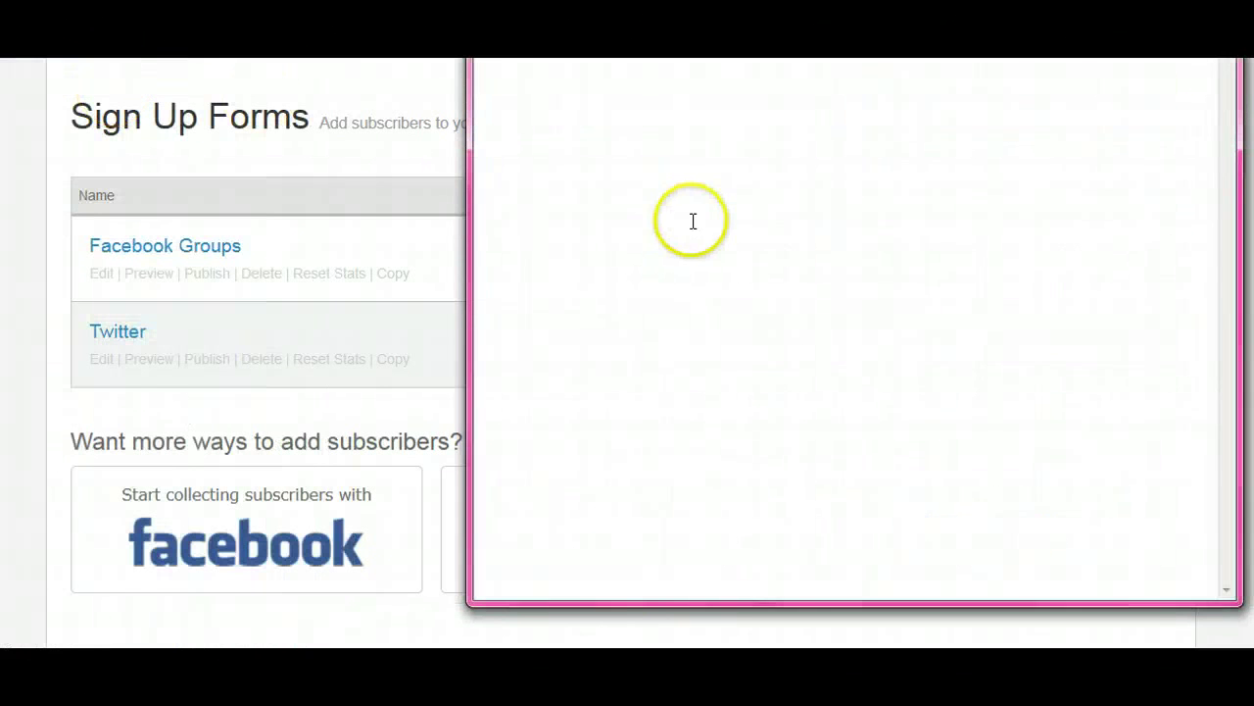
right_click(692, 222)
left_click(745, 300)
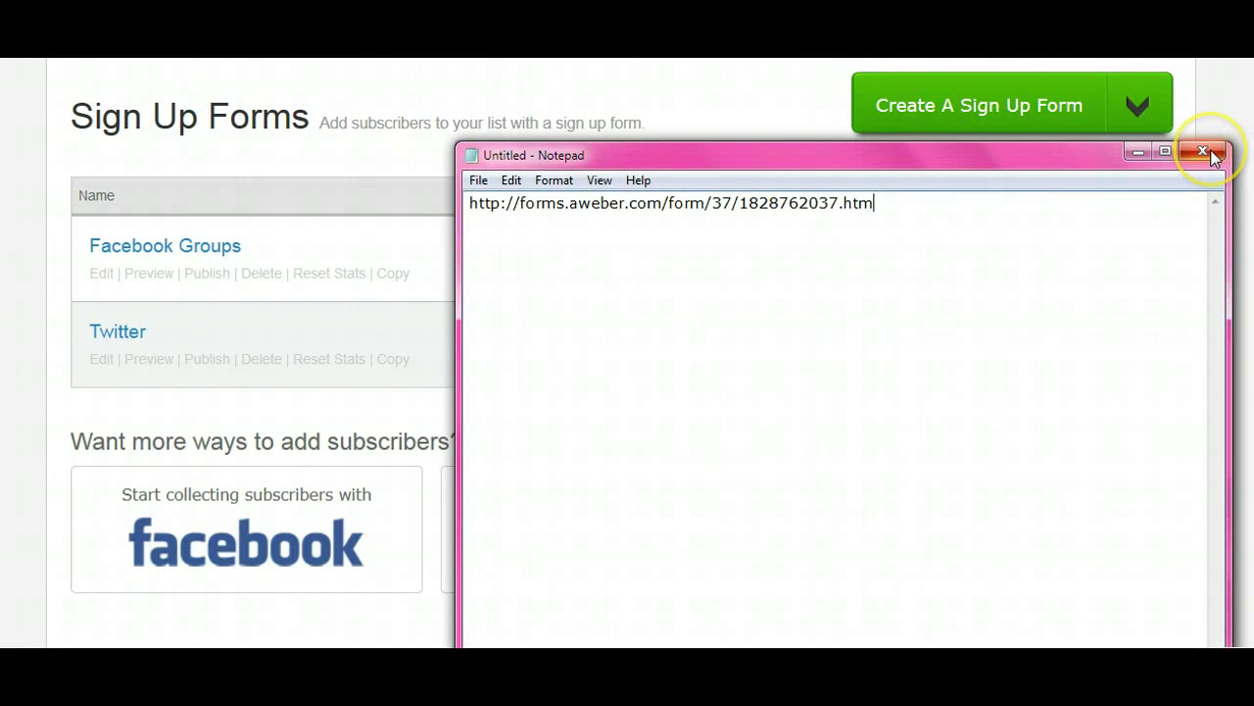
left_click(471, 203)
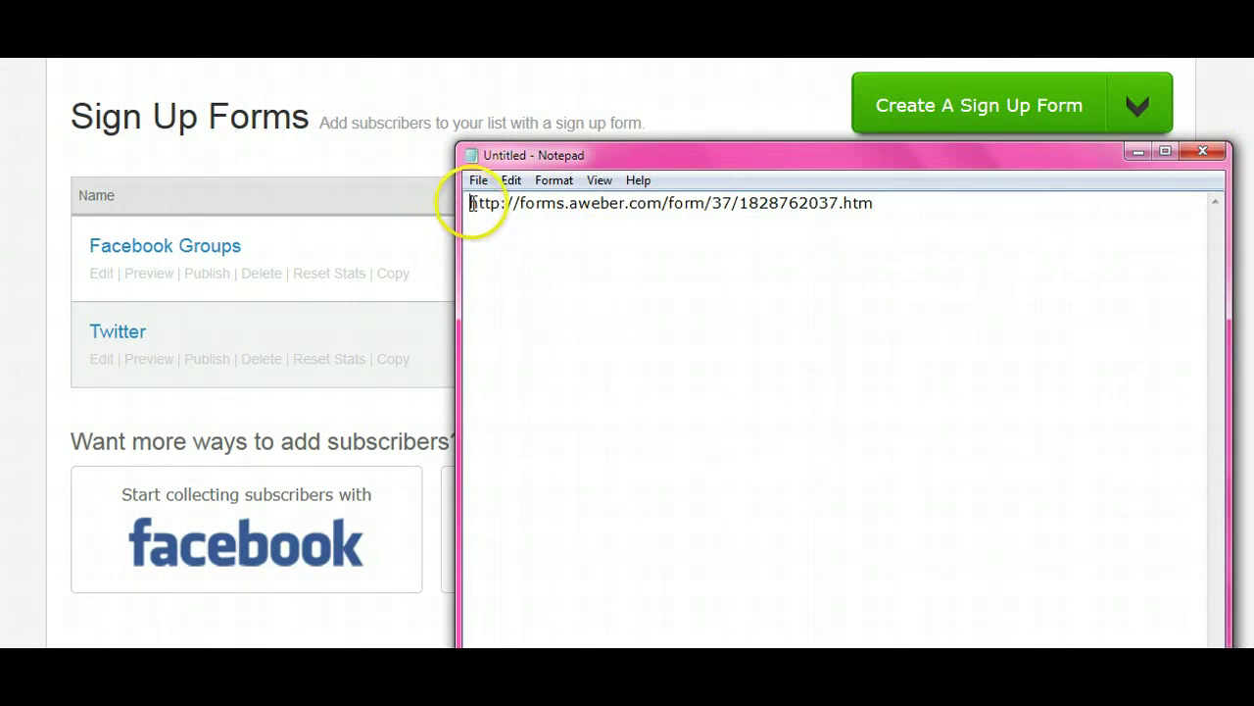
type("Twi")
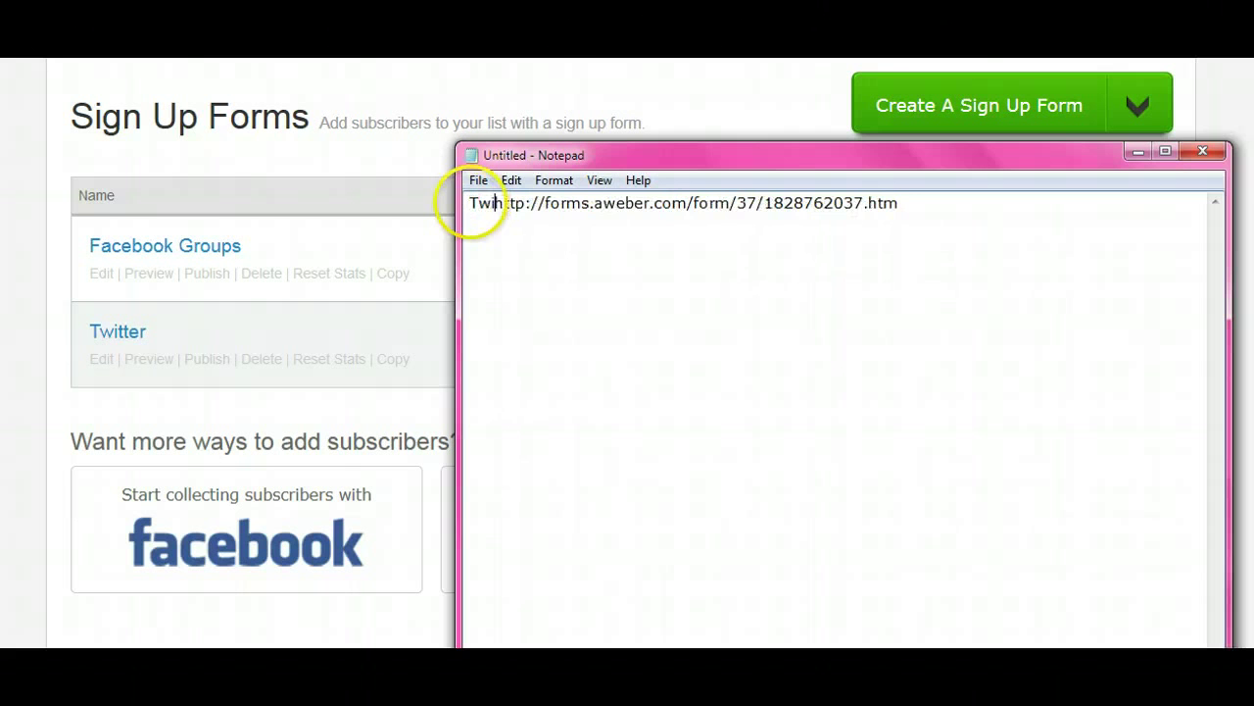
type("tter:")
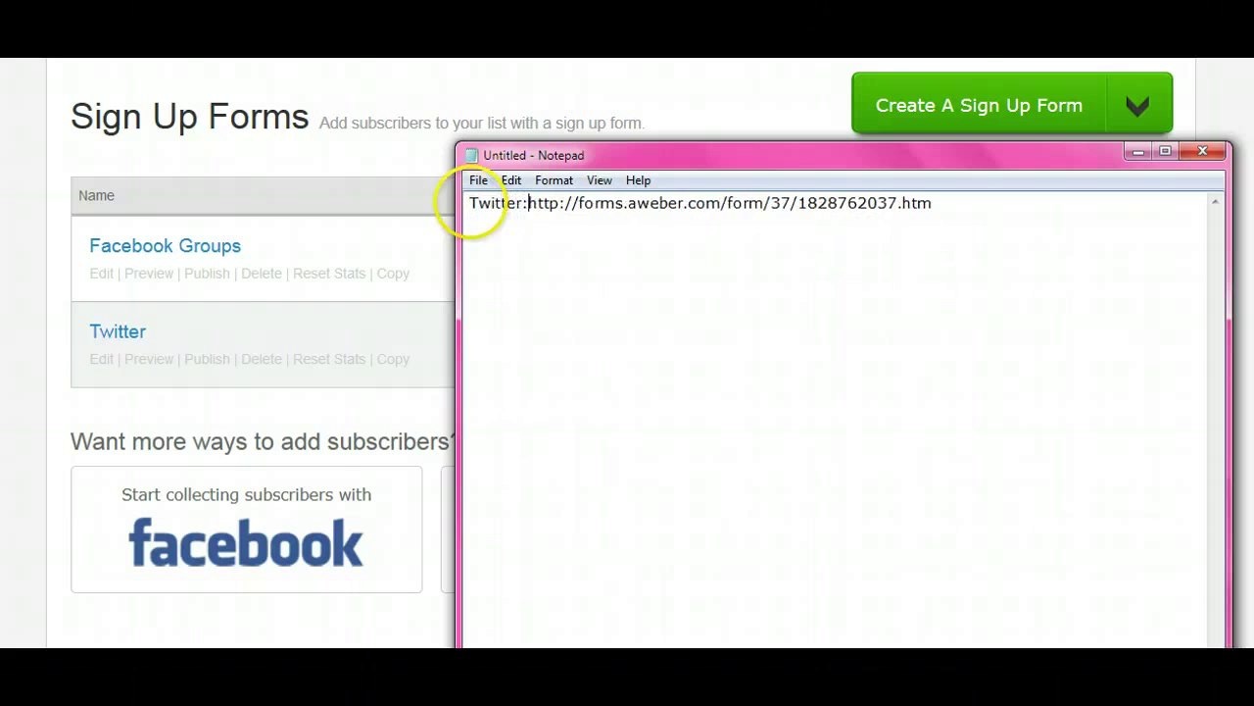
key("Return")
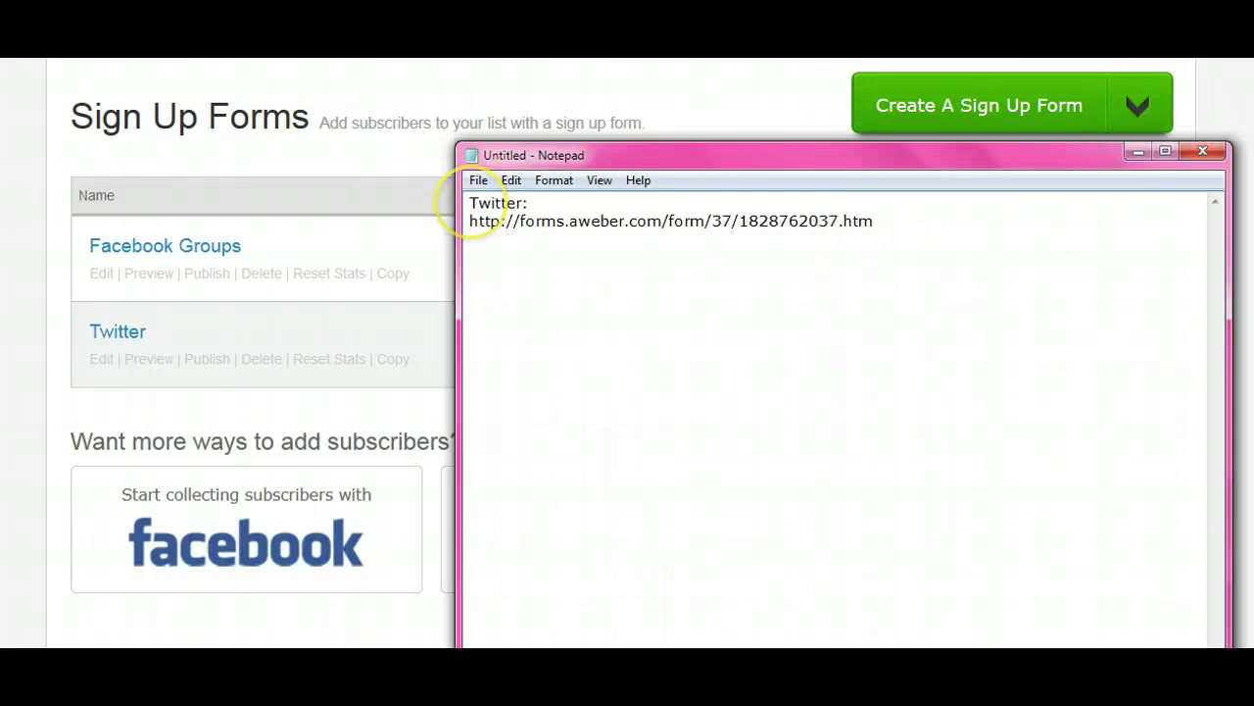
Add a "Facebook:" entry with the pasted form link below the Twitter one, and close the note.
left_click(944, 218)
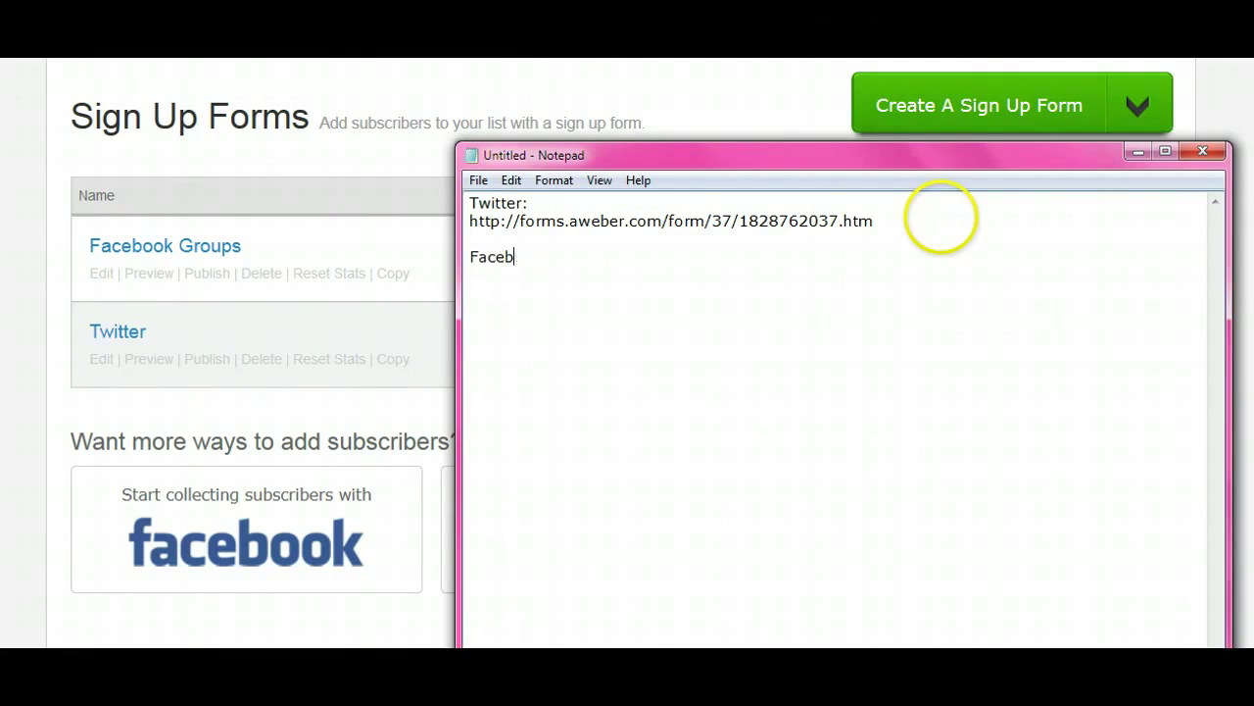
type("Facebook.")
key("BackSpace")
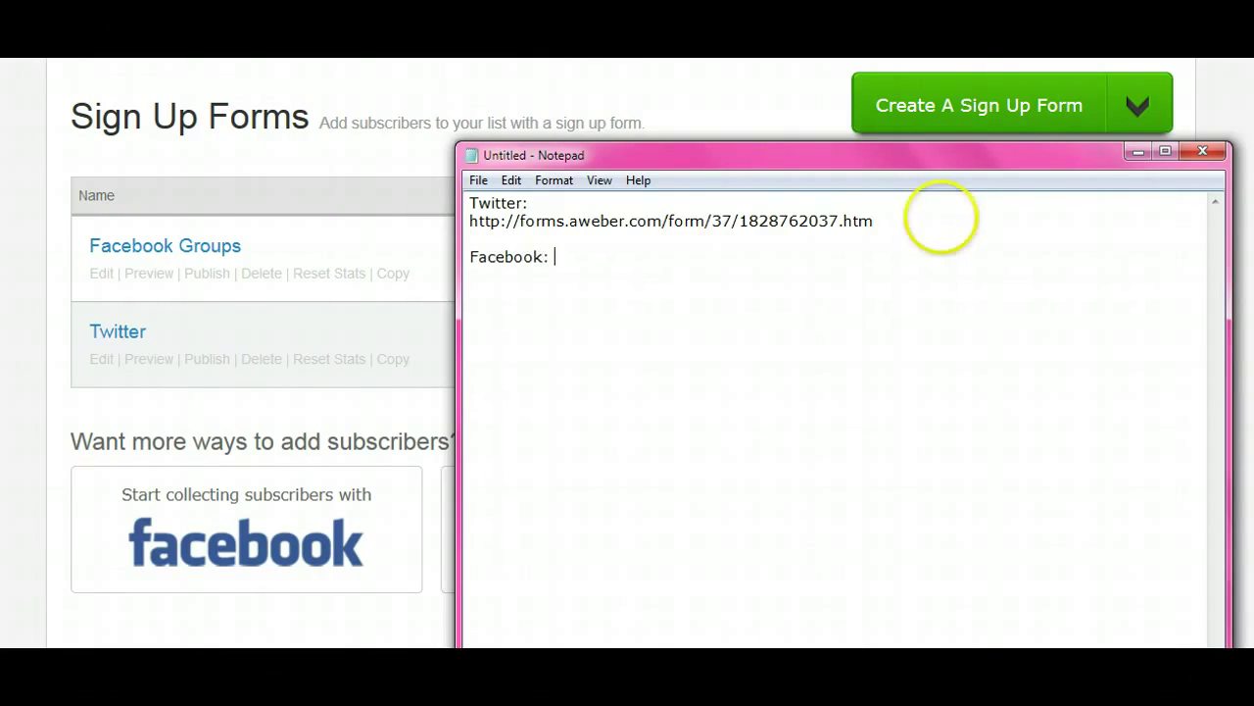
right_click(812, 257)
left_click(862, 340)
left_click(932, 218)
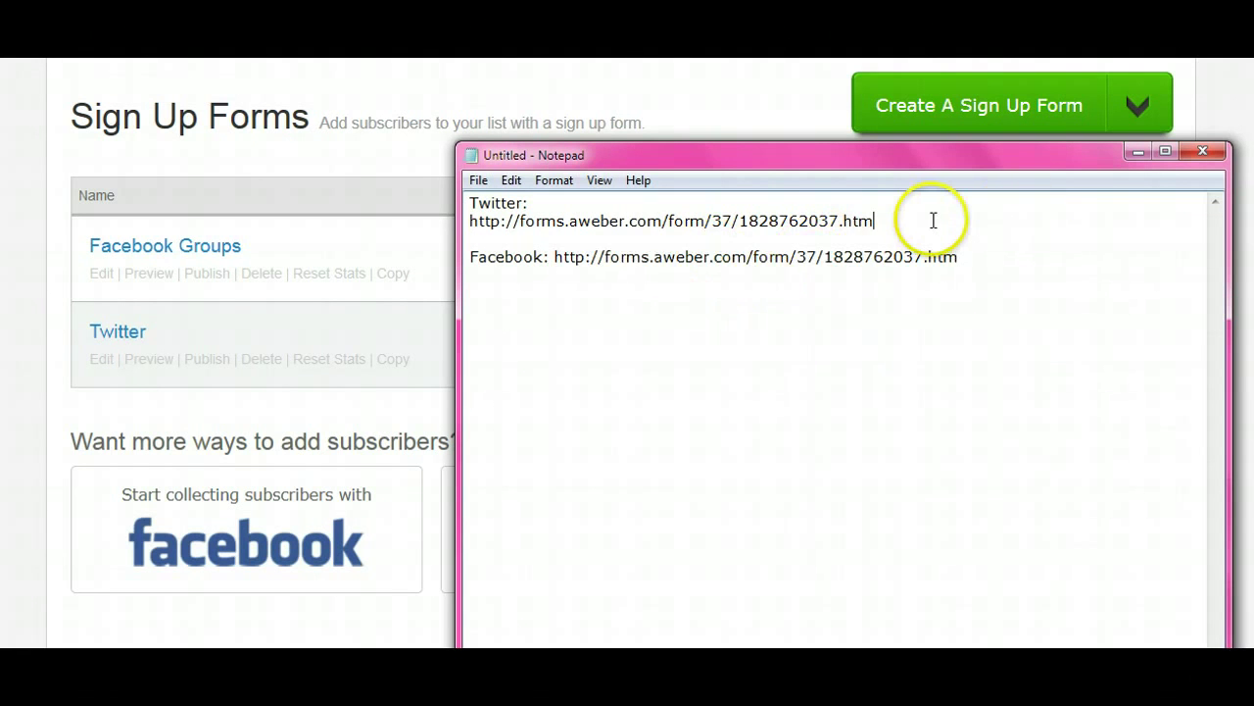
key("Return")
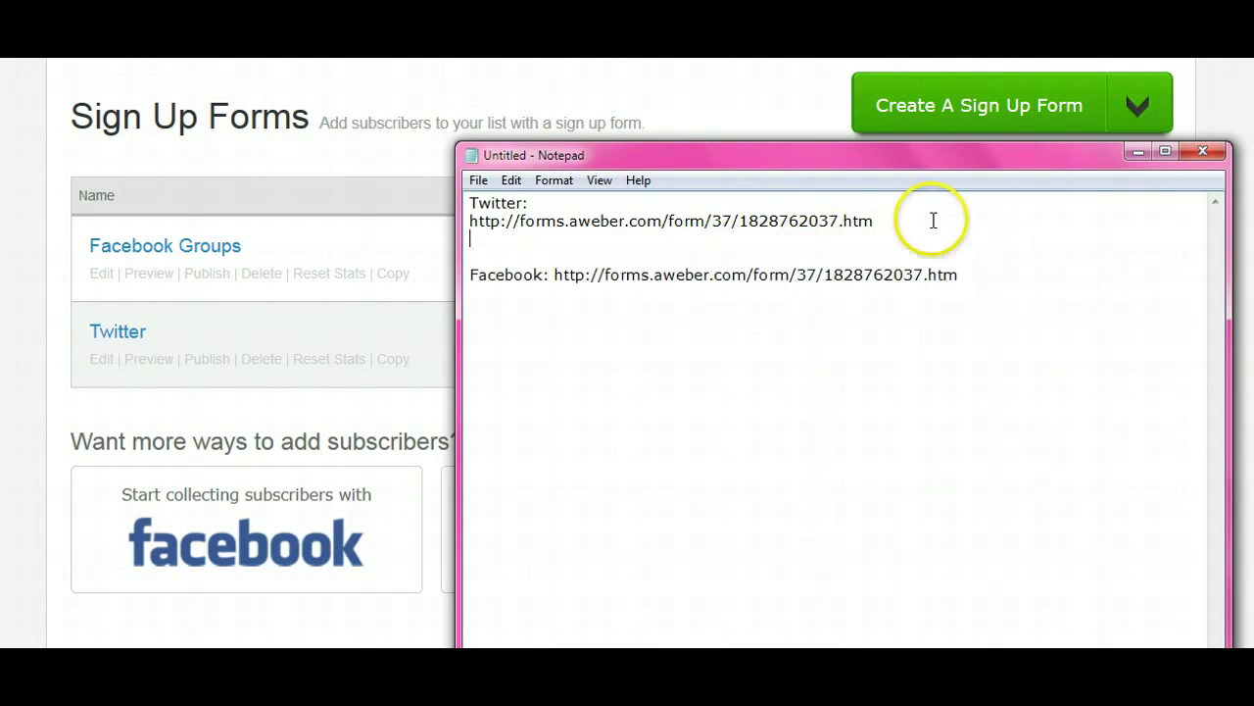
left_click(1204, 152)
left_click(676, 323)
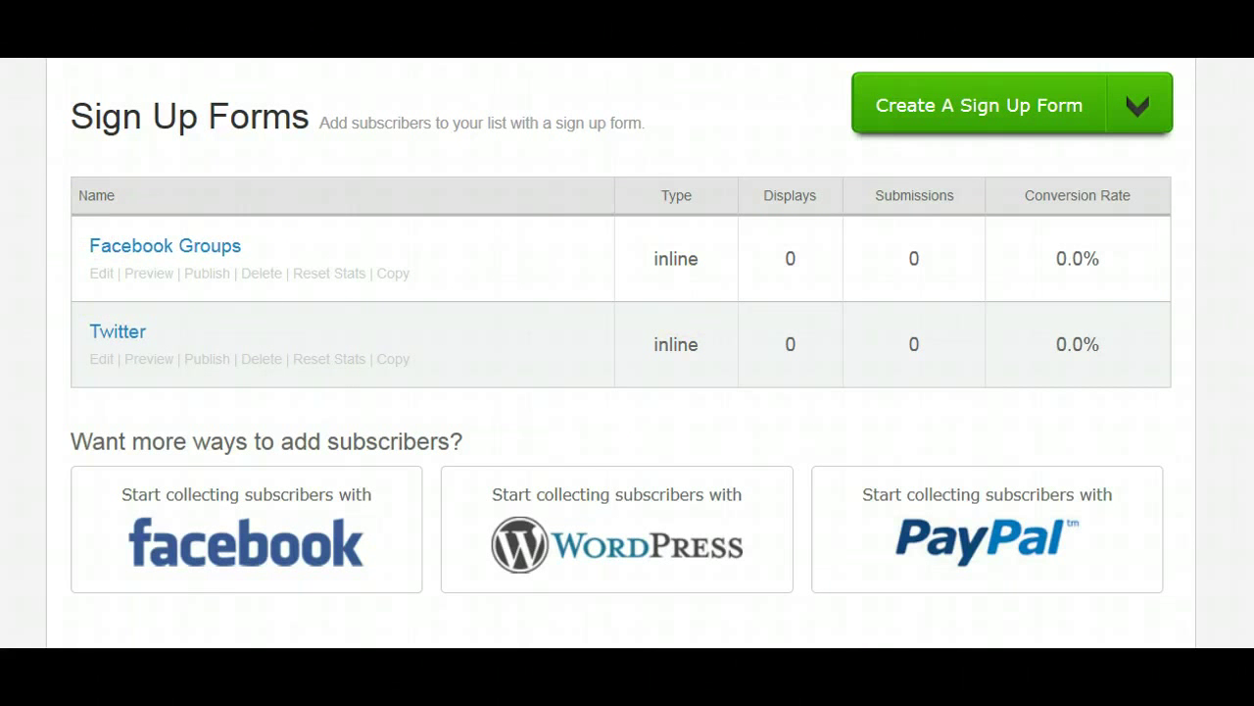
Open the Follow Up Series page for the homebusinesswealth list.
scroll(48, 307, "up", 3)
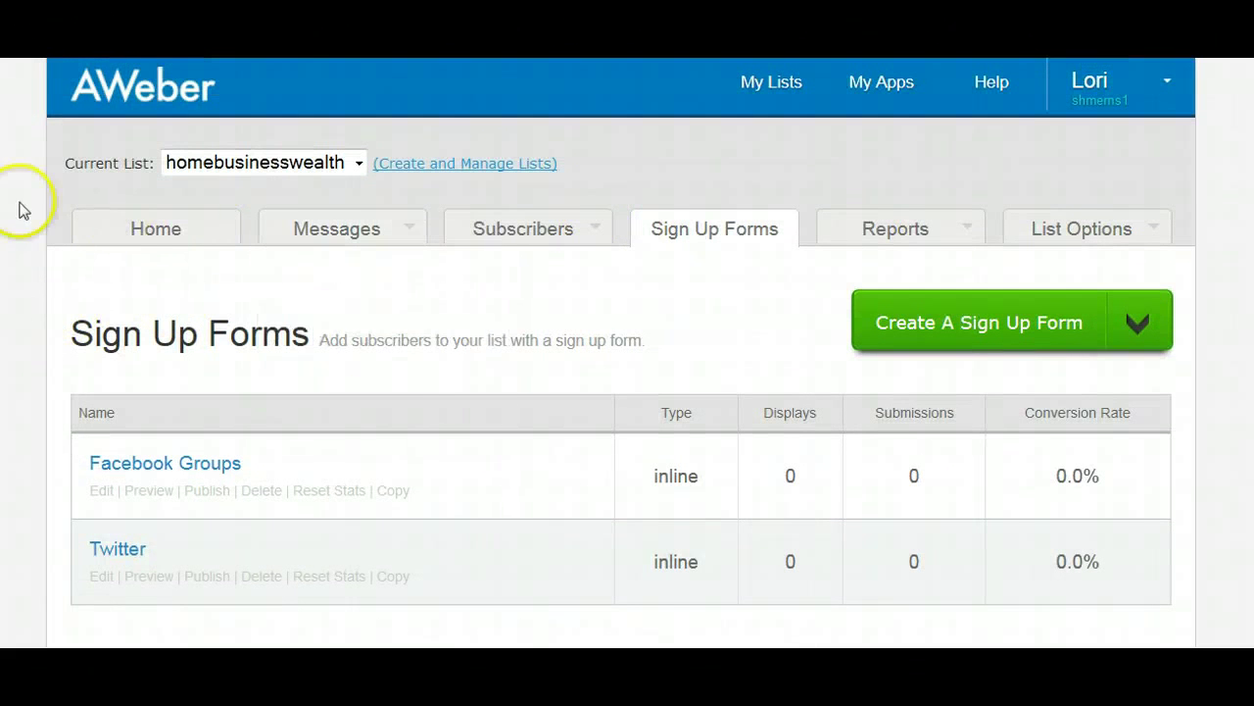
left_click(337, 233)
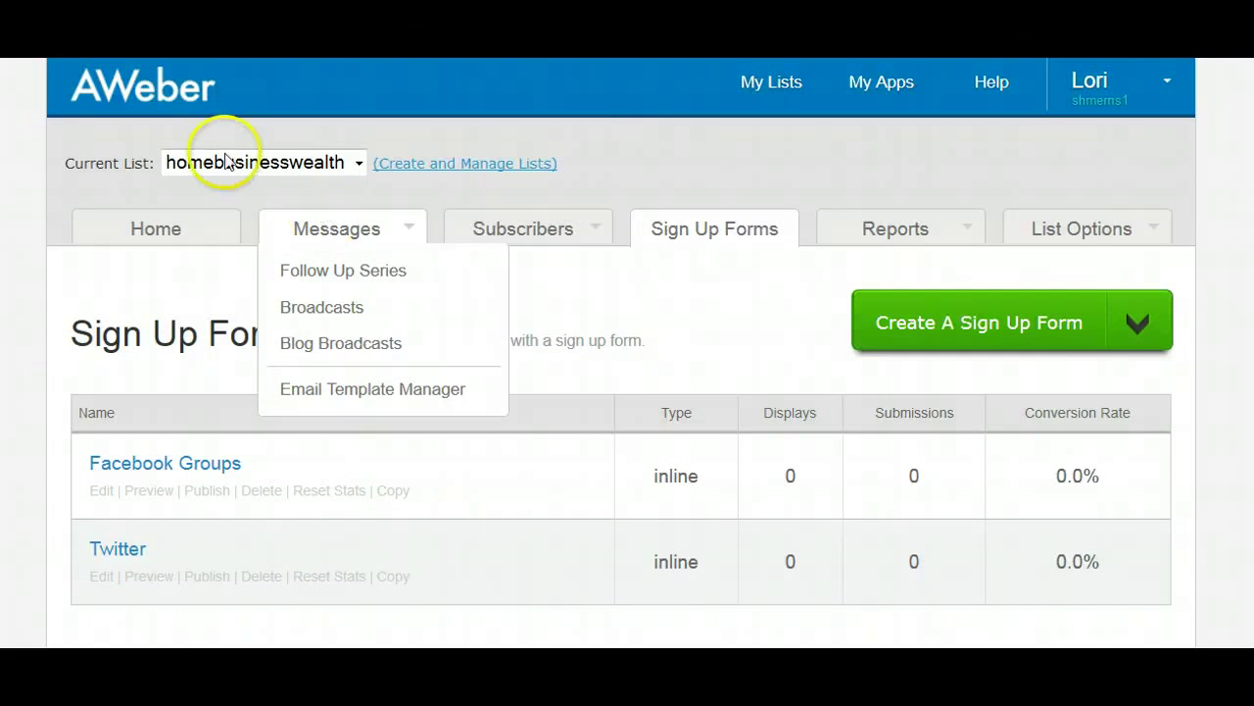
mouse_move(359, 244)
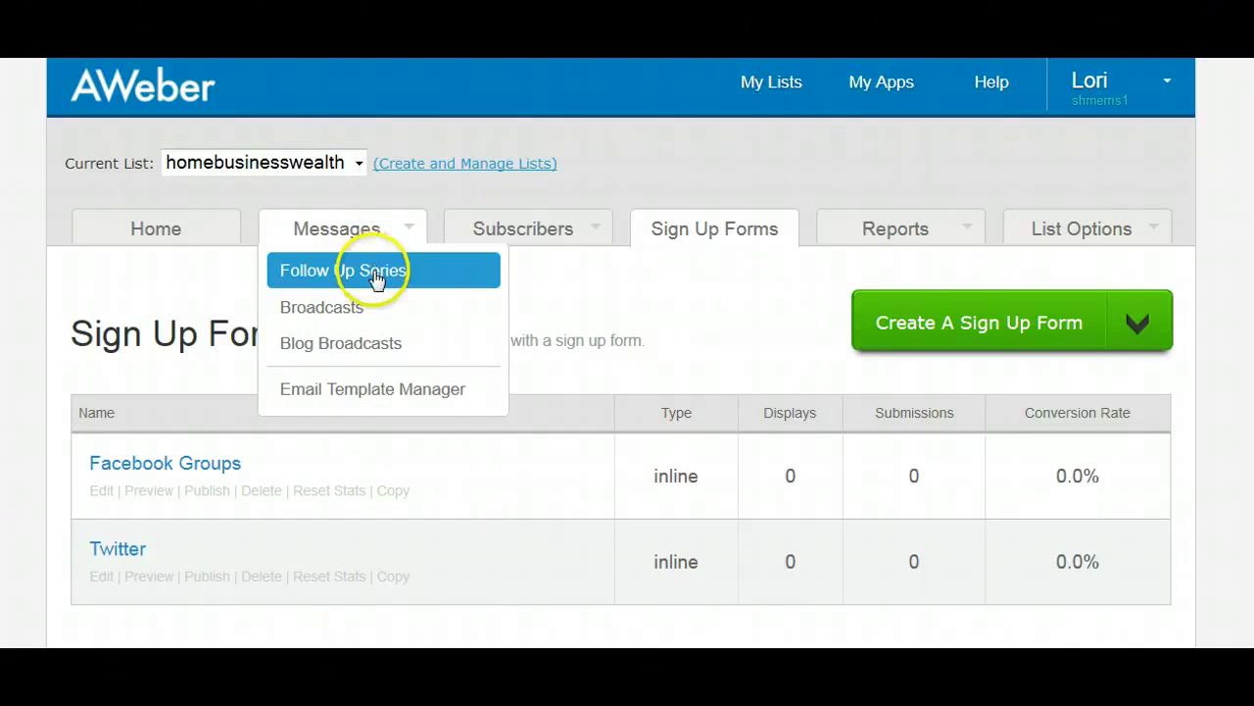
left_click(378, 279)
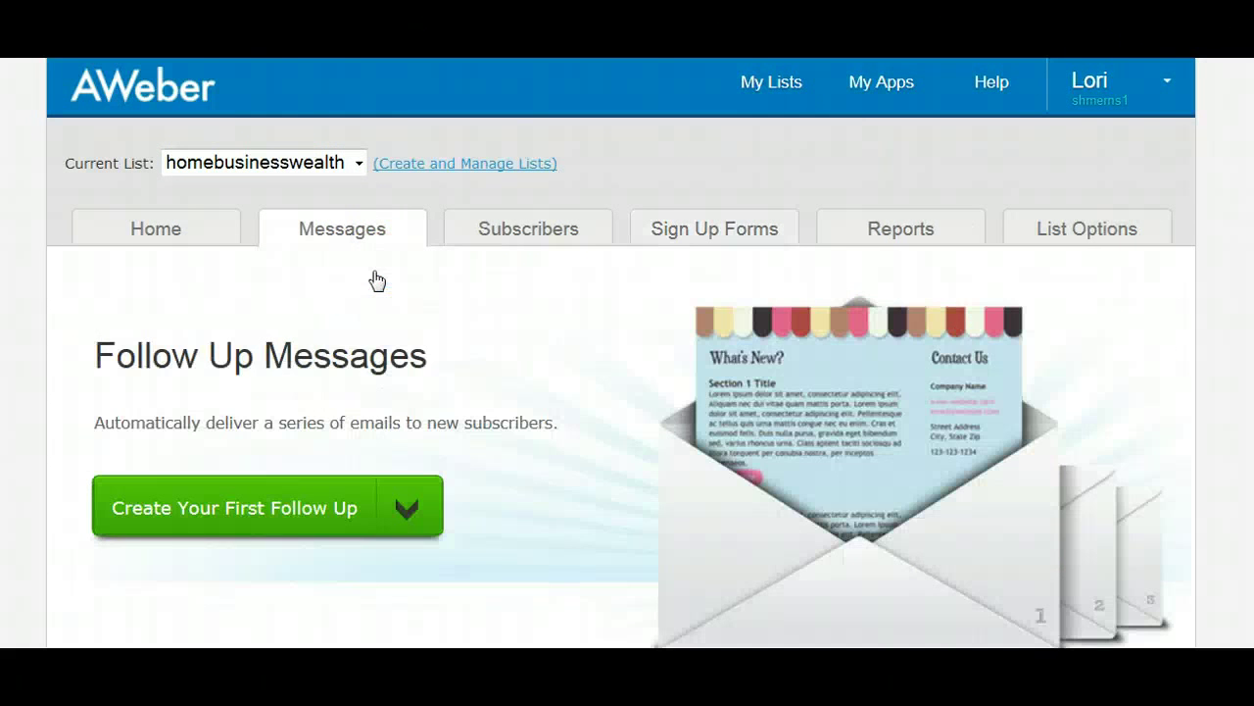
Start creating the list's first follow up message in the Drag and Drop message editor.
left_click(278, 500)
left_click(281, 494)
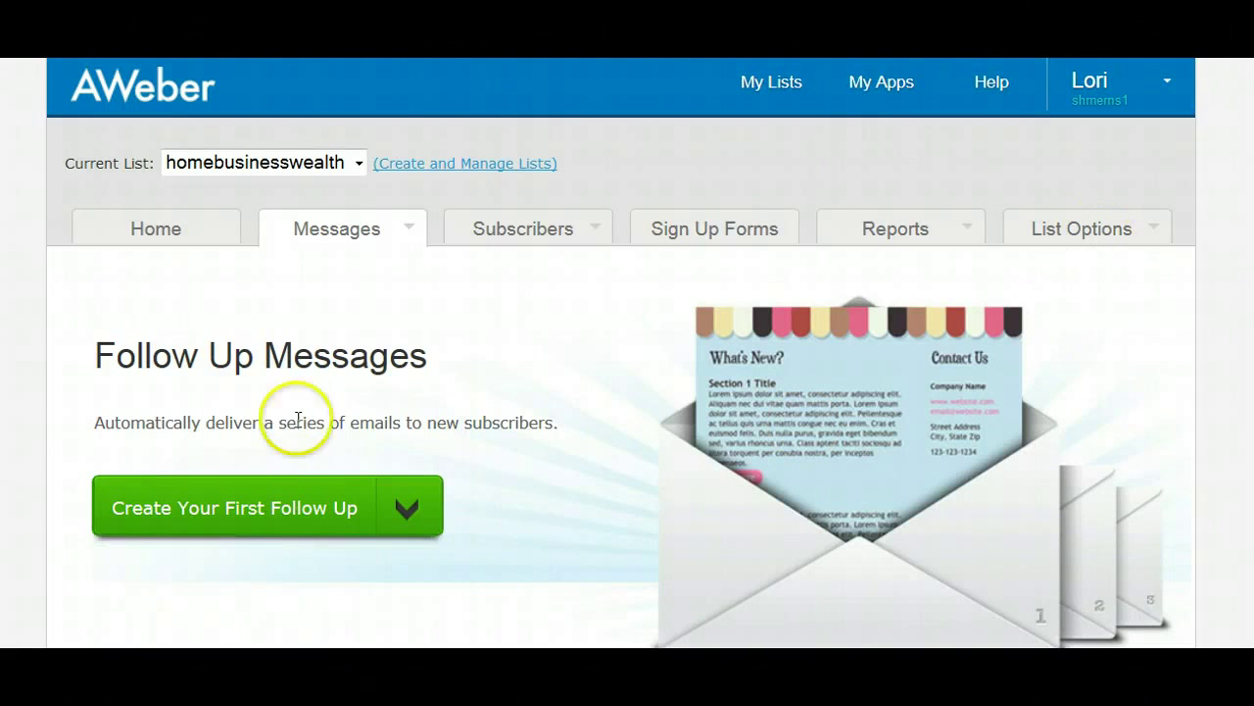
scroll(300, 457, "down", 1)
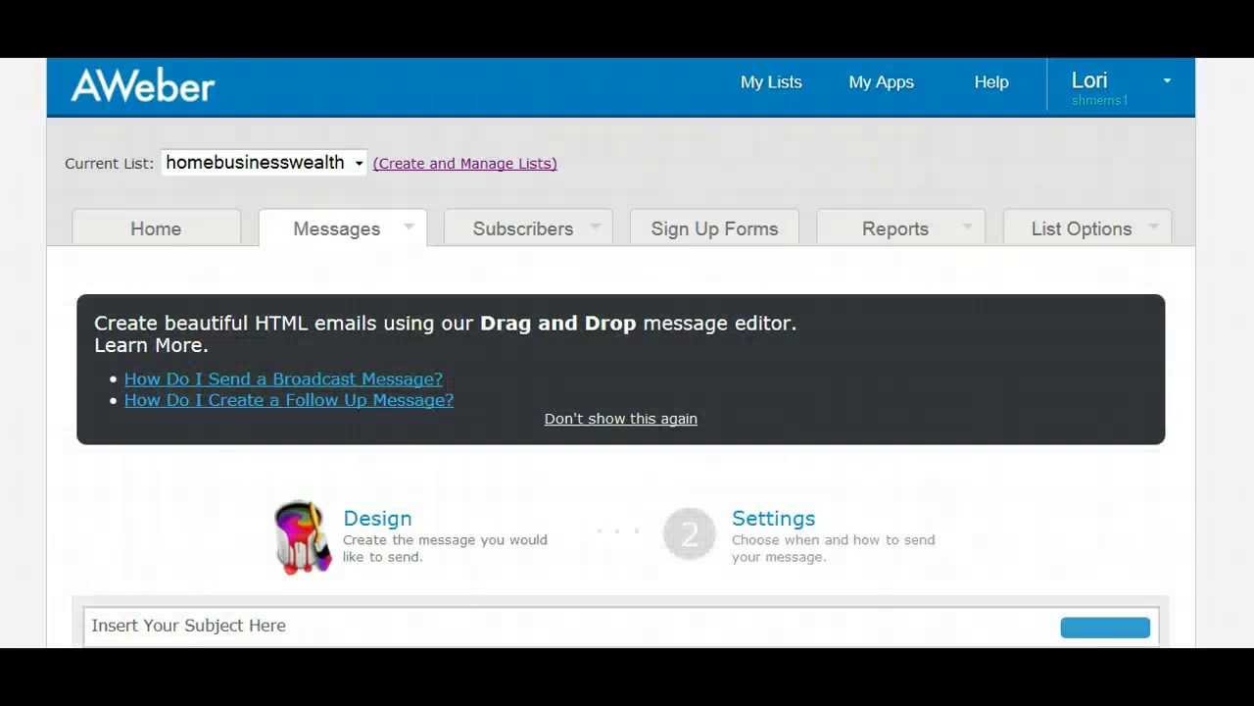
Replace the placeholder subject with "Here are the 5 FREE traffic Strategies you asked for!".
scroll(1221, 134, "down", 2)
scroll(774, 285, "down", 3)
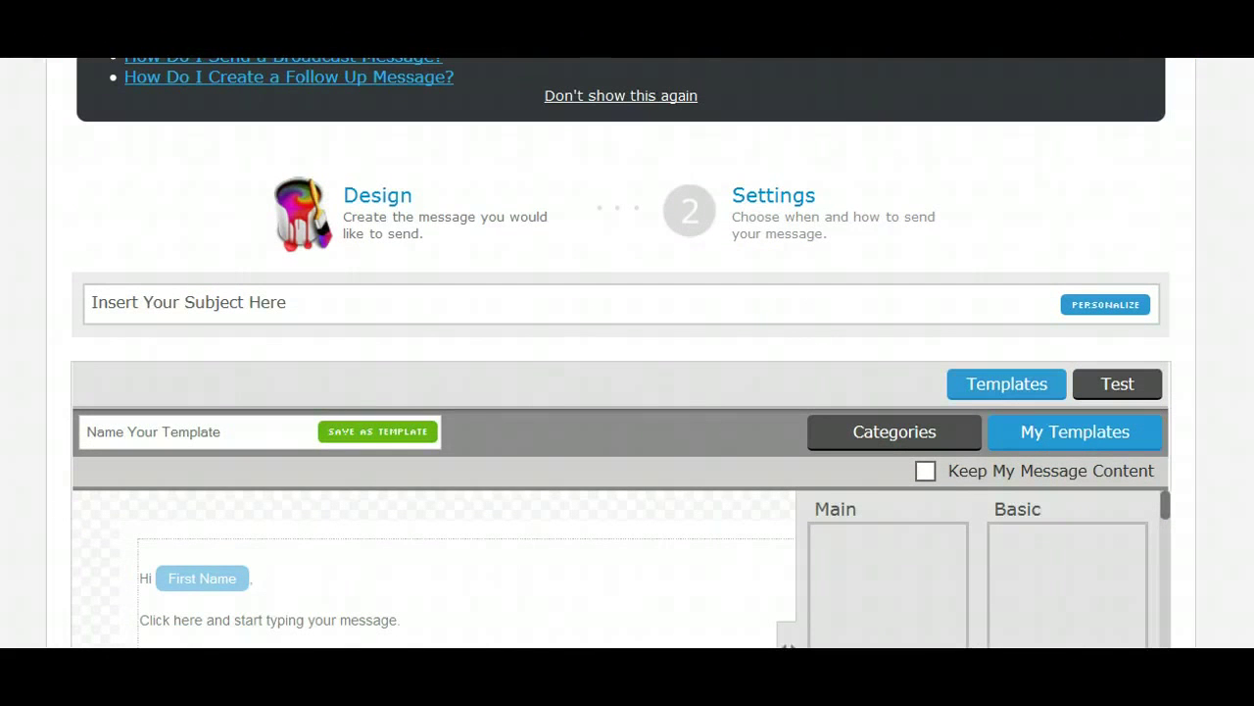
scroll(627, 392, "down", 2)
scroll(147, 331, "up", 2)
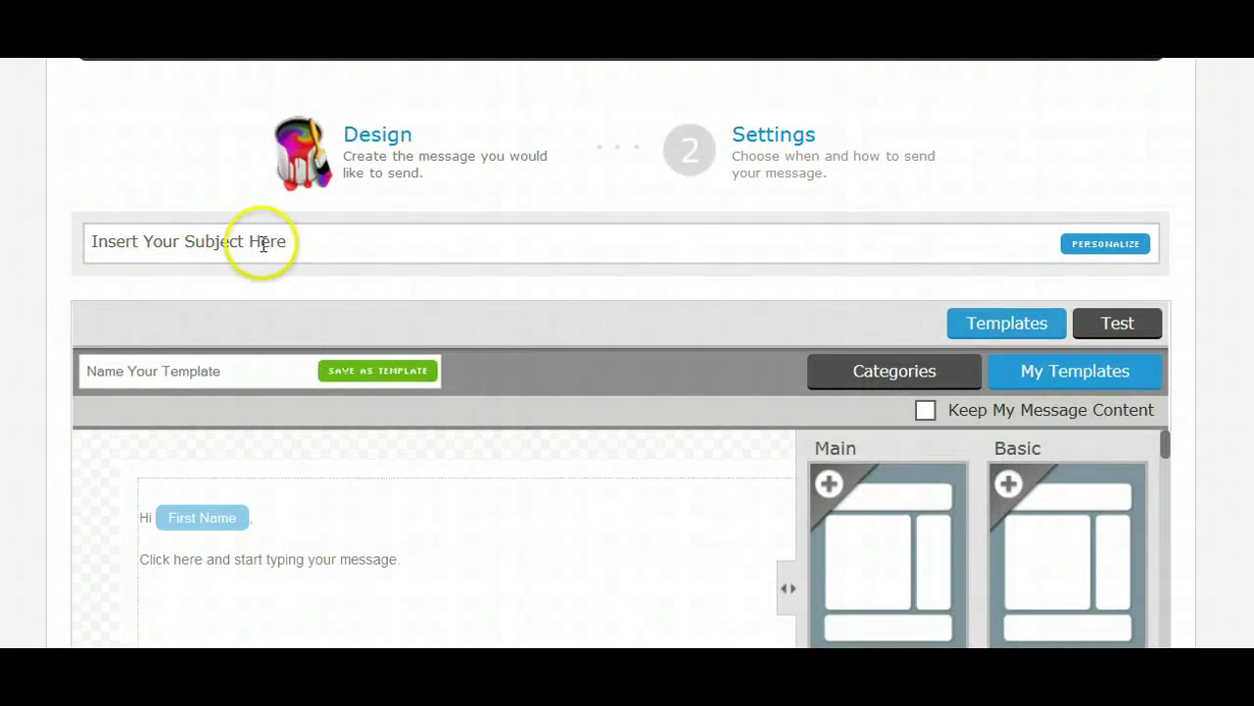
left_click_drag(290, 241, 35, 256)
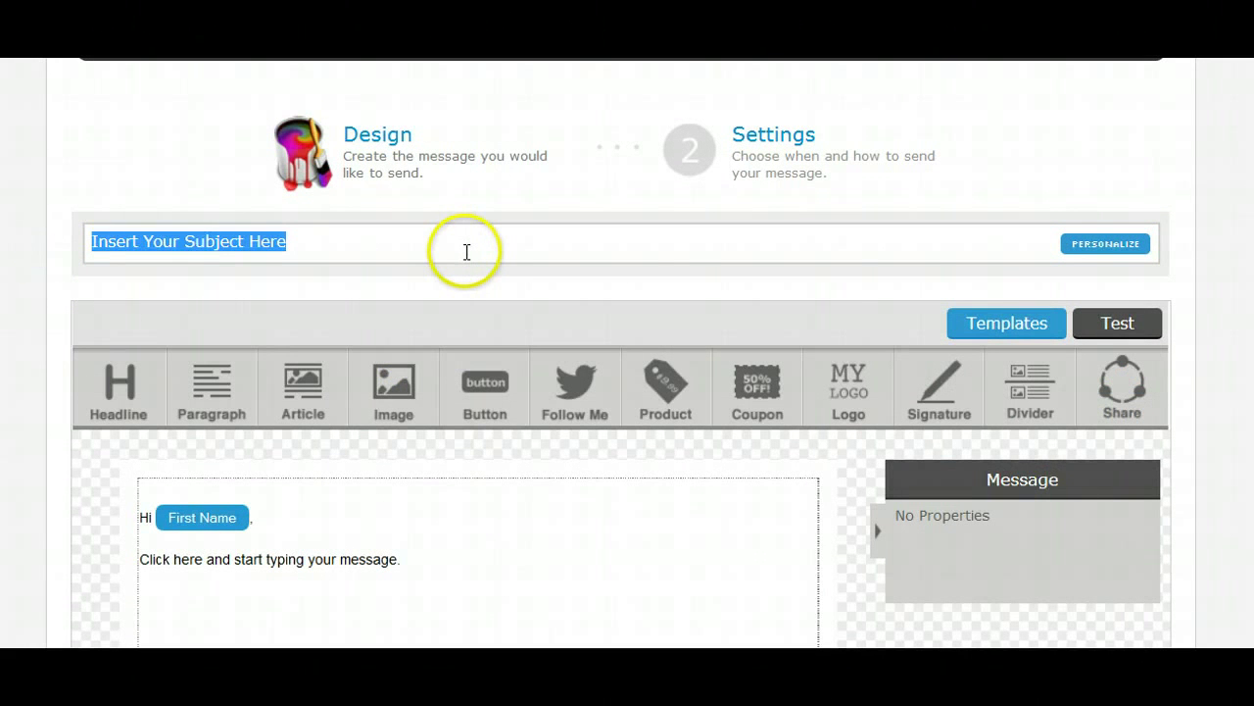
type("H")
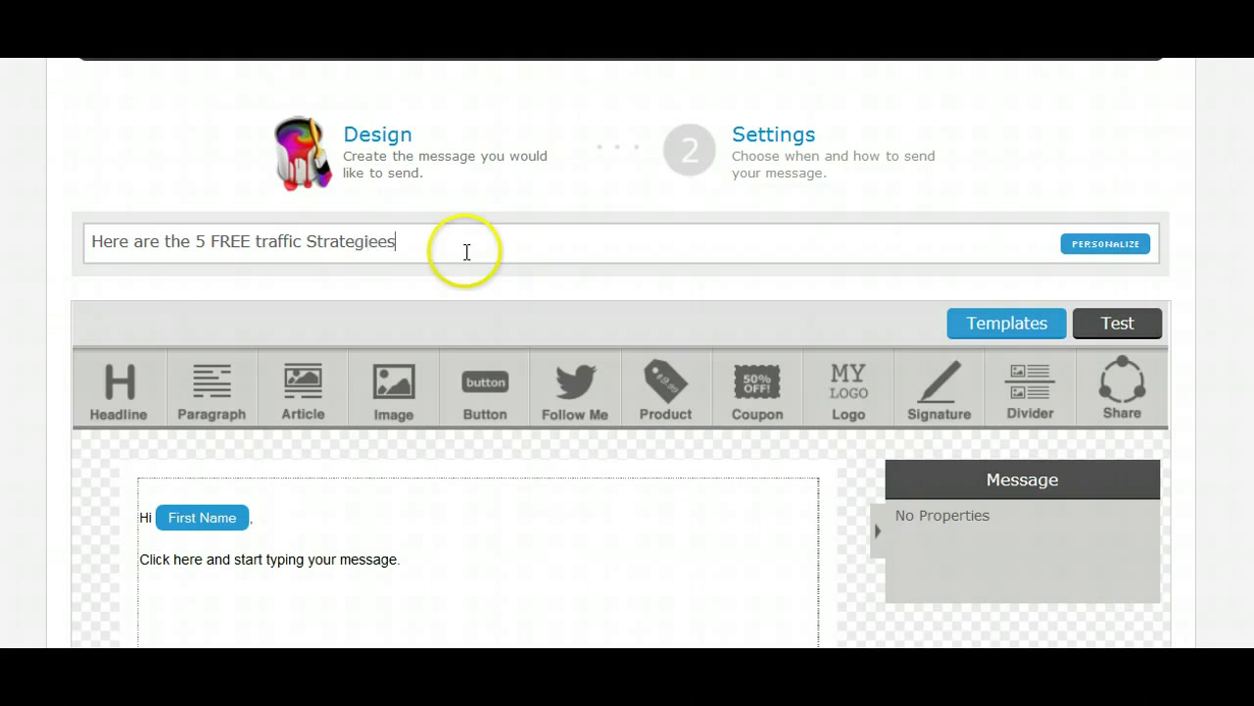
type("you")
key("BackSpace")
type("asked for")
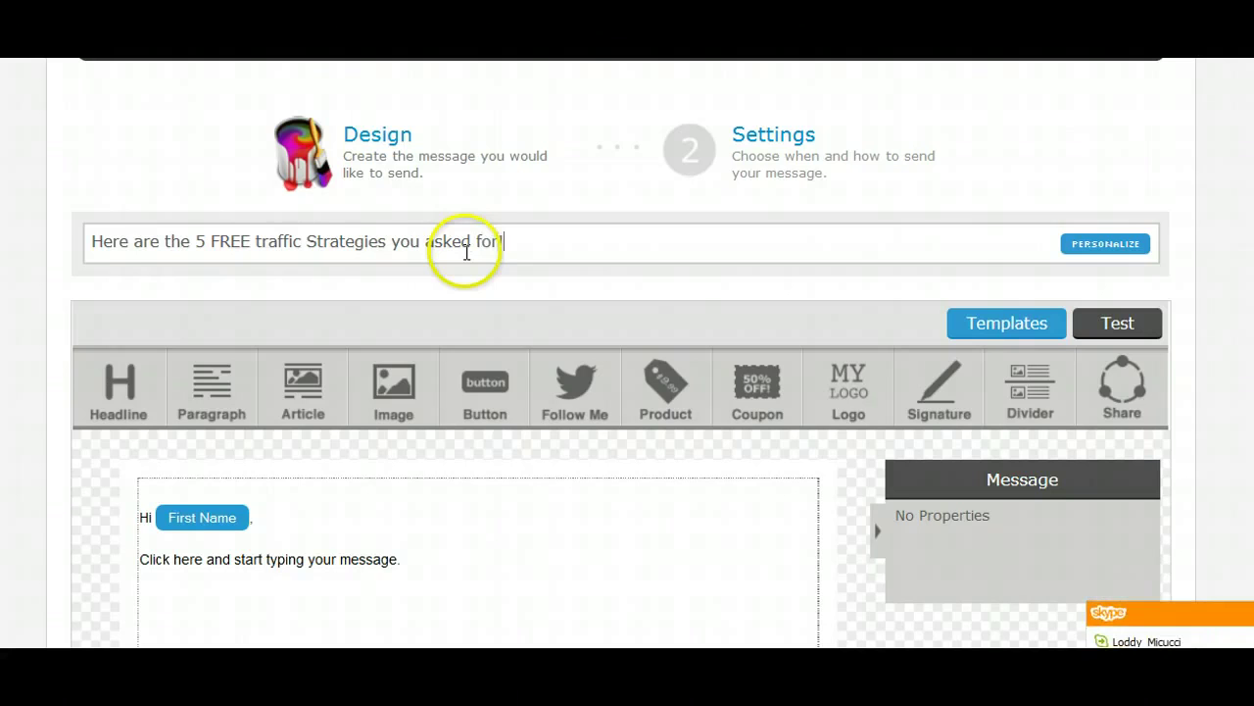
type("!")
Insert "[OPEN]" in square brackets, followed by a space, at the start of the subject line.
left_click(91, 240)
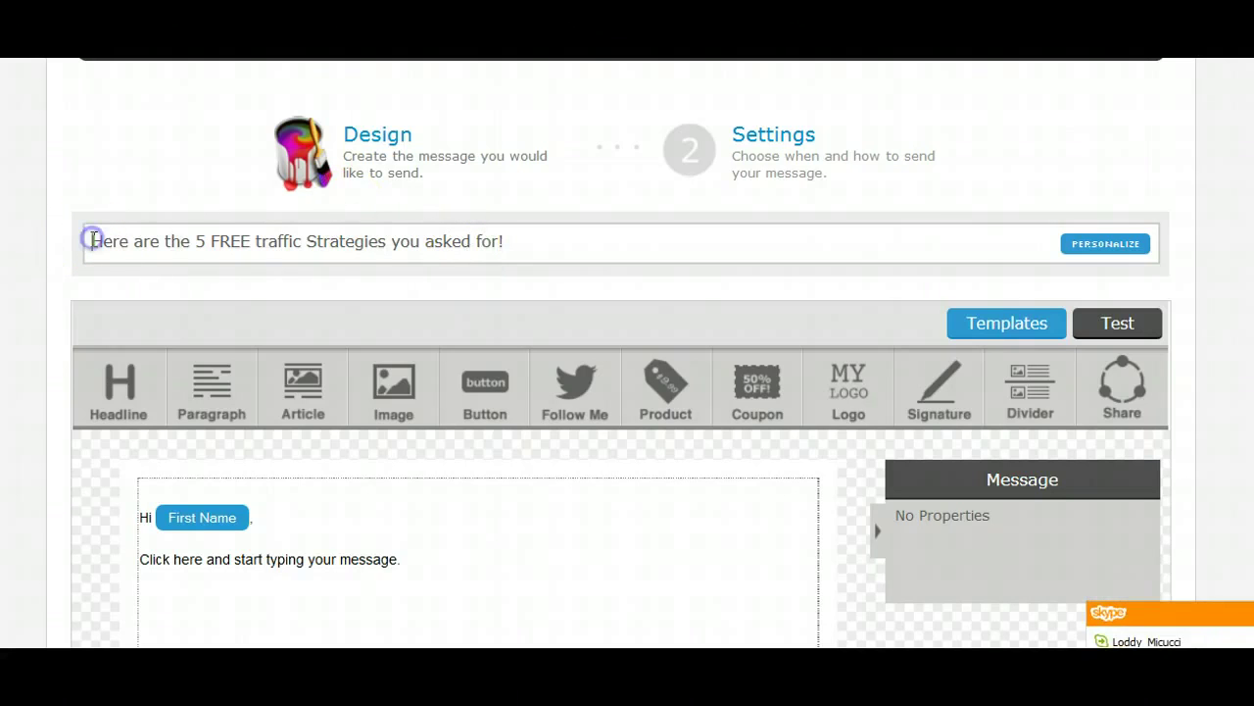
type("OPEN")
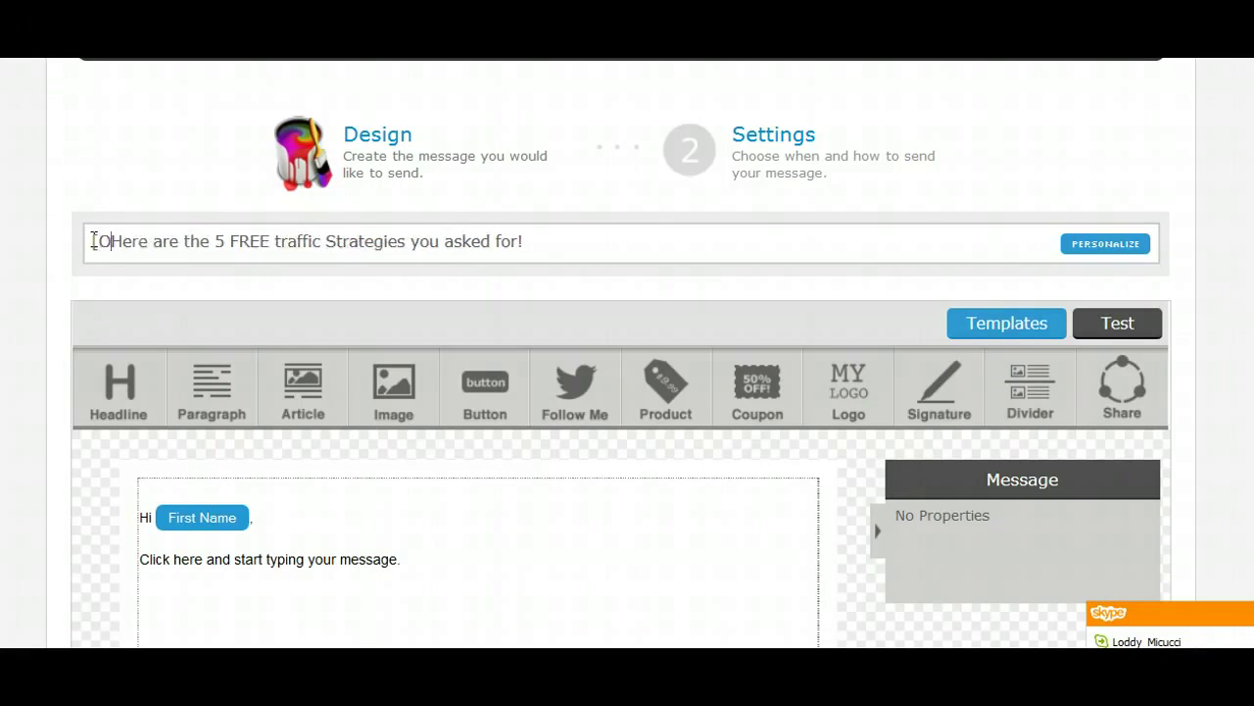
type("}")
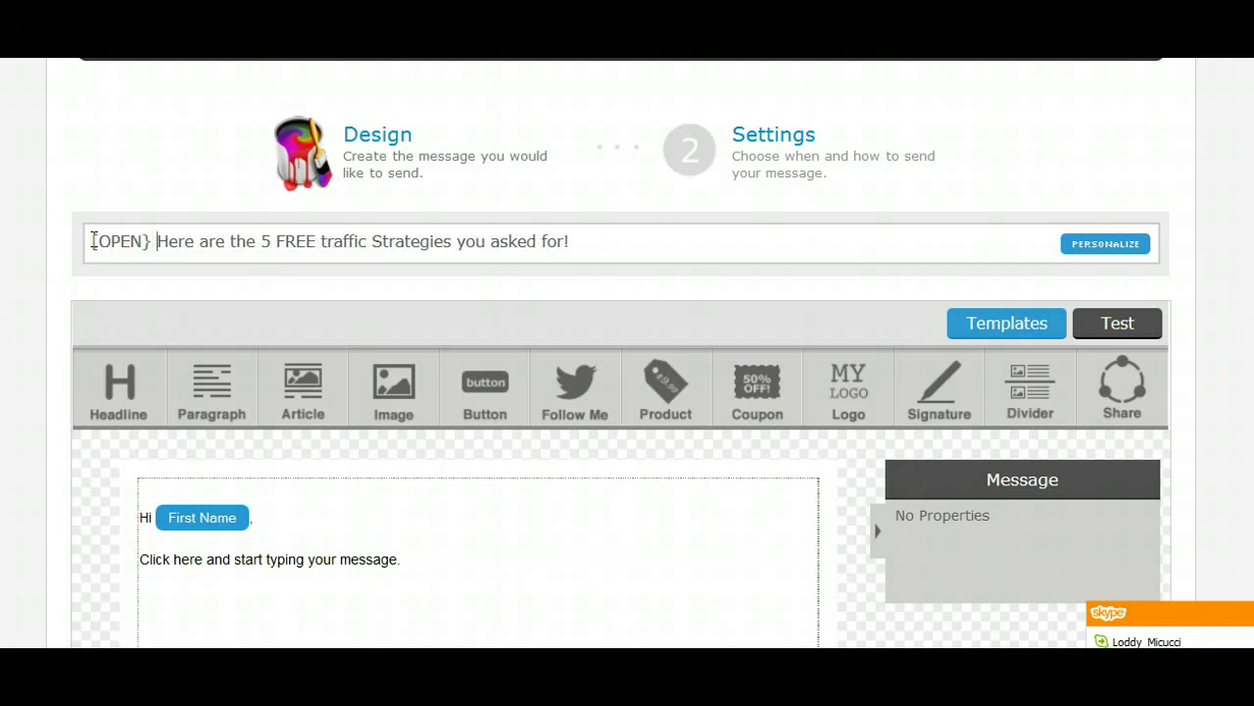
key("BackSpace")
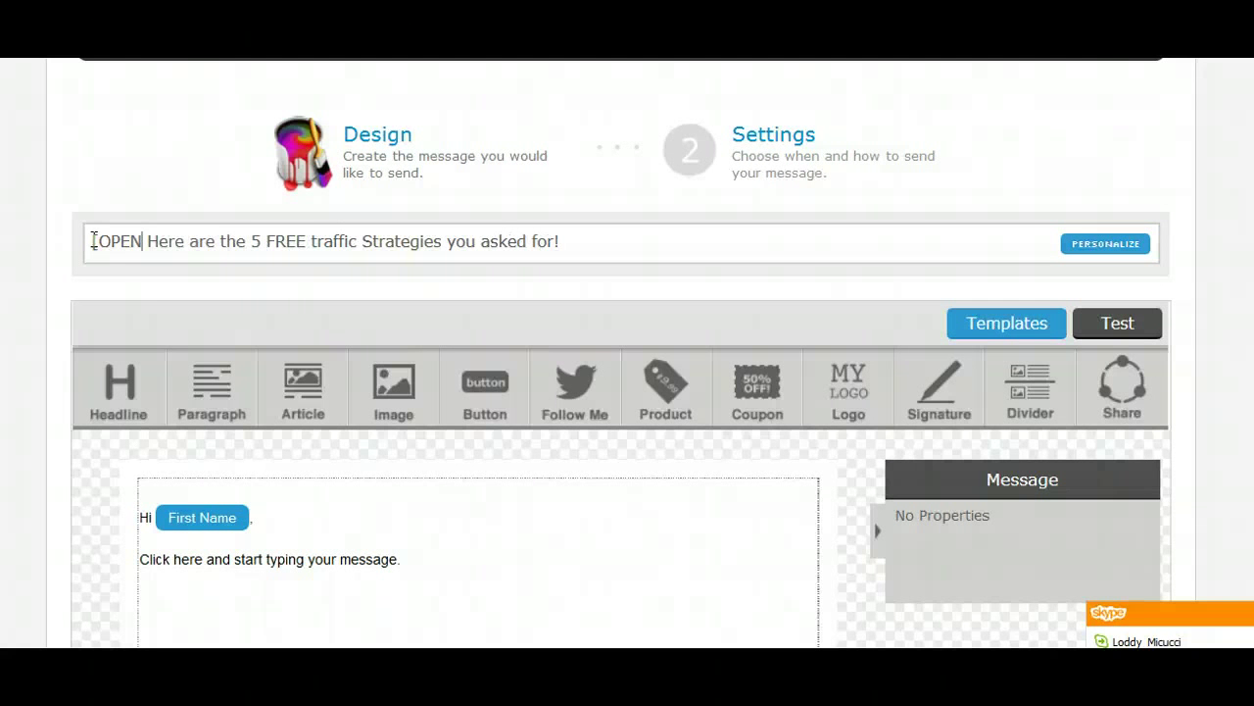
type("]")
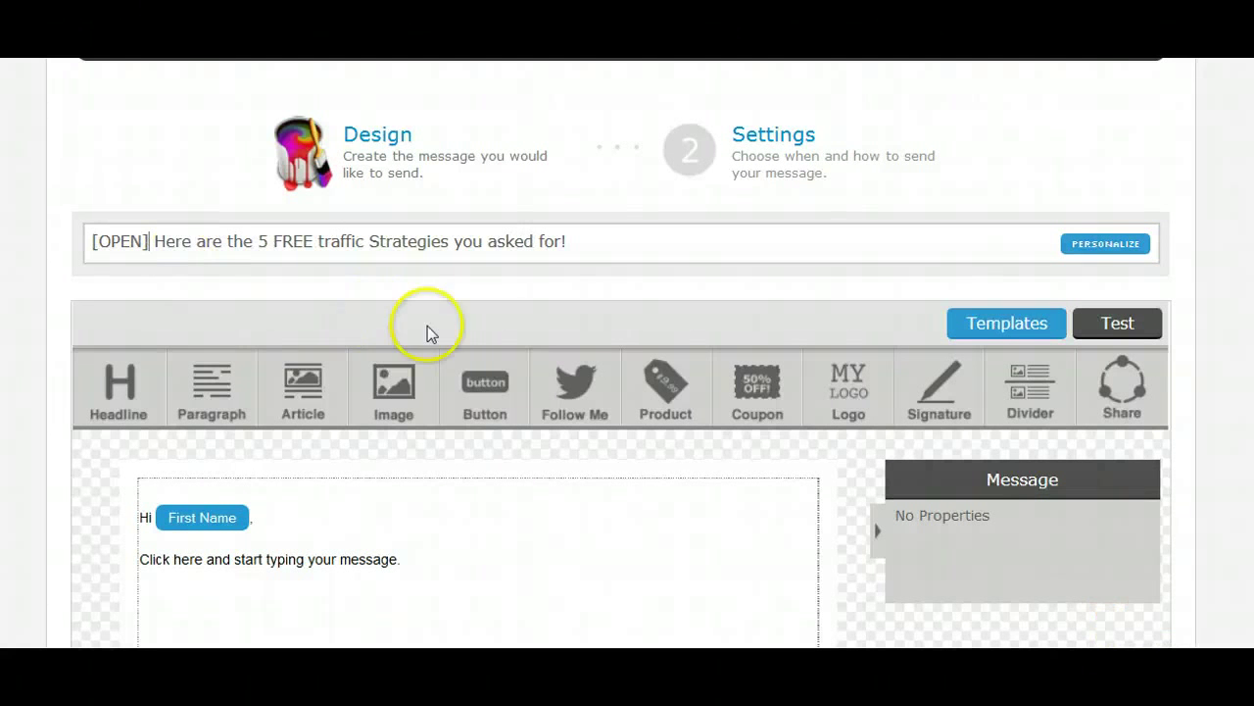
Clear the default greeting and instruction text from the message body's paragraph block.
scroll(426, 498, "down", 1)
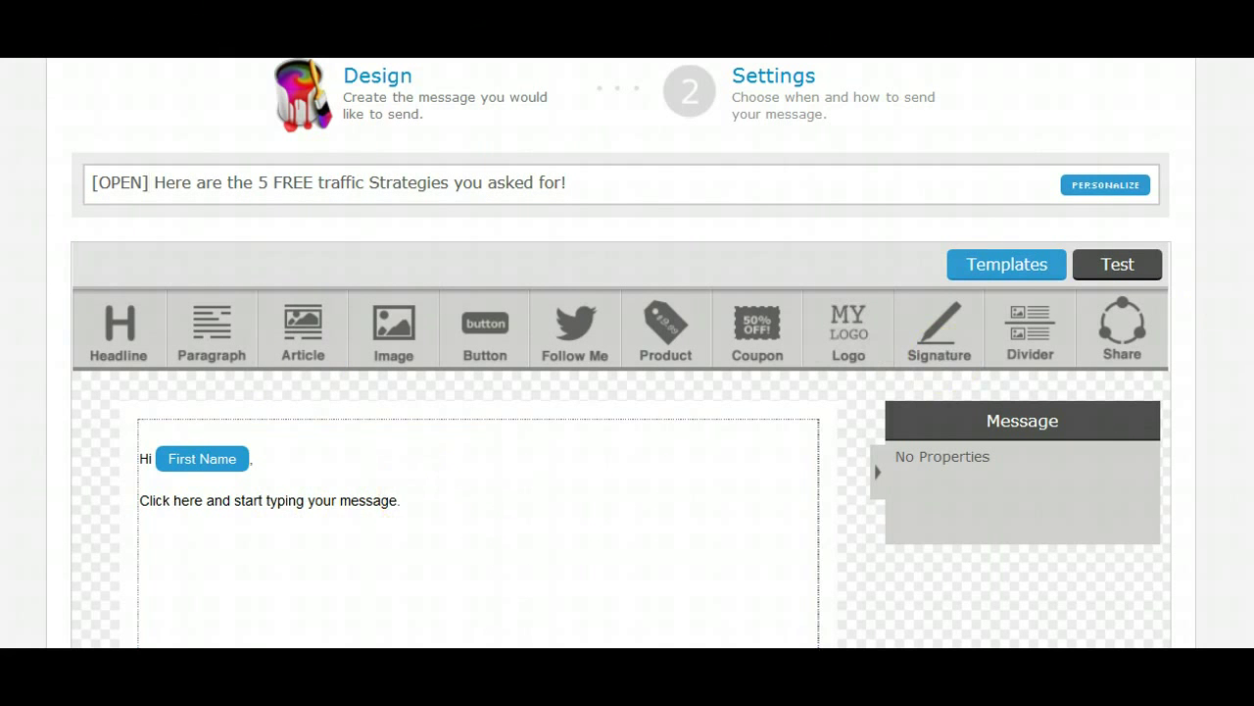
scroll(490, 470, "down", 1)
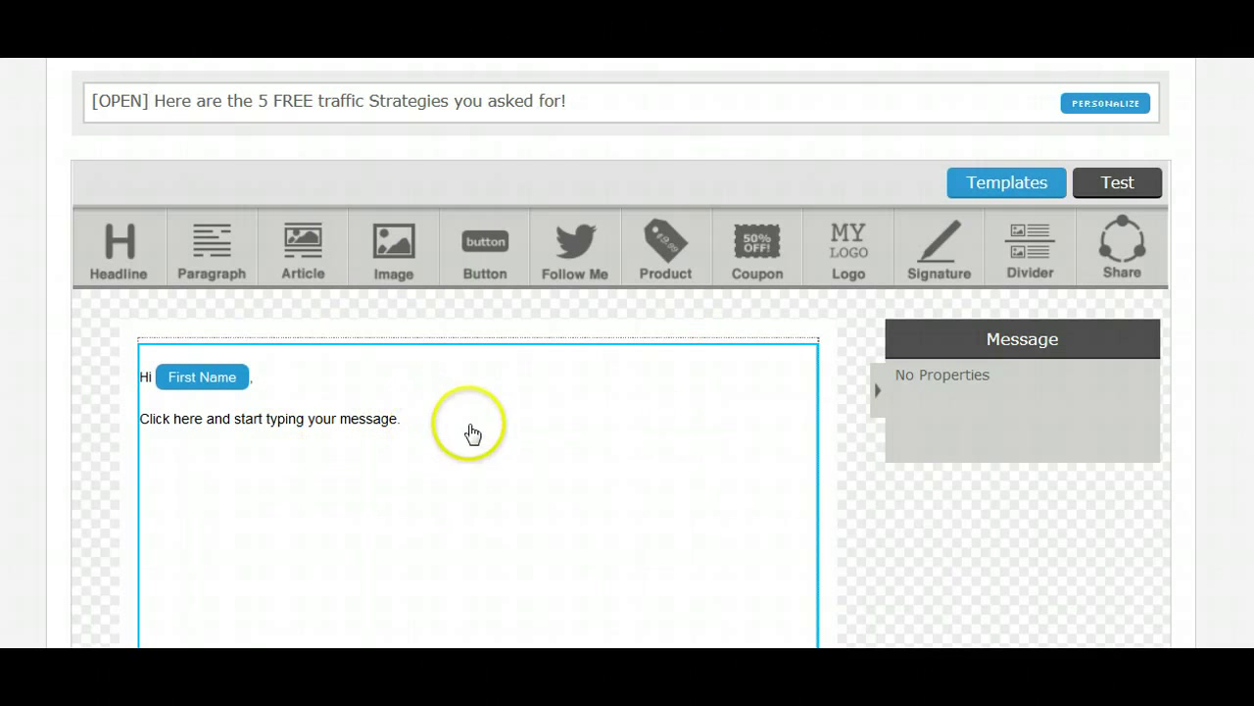
scroll(588, 317, "down", 1)
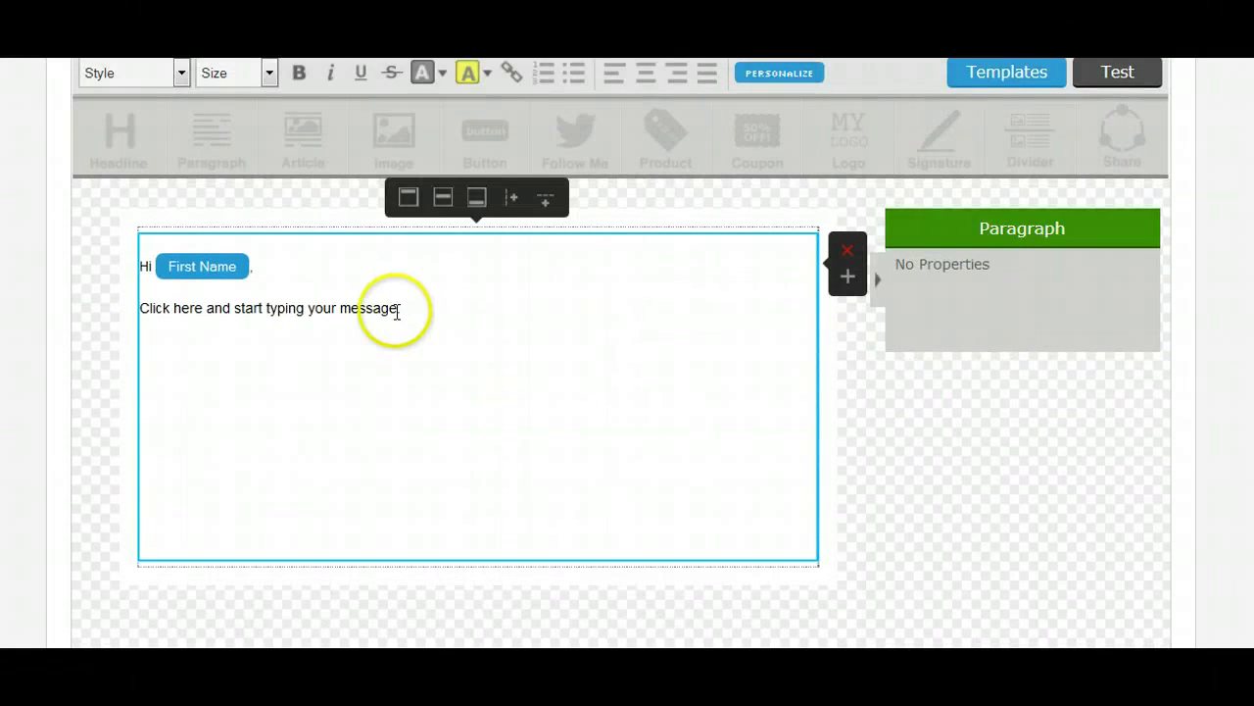
left_click_drag(400, 313, 186, 274)
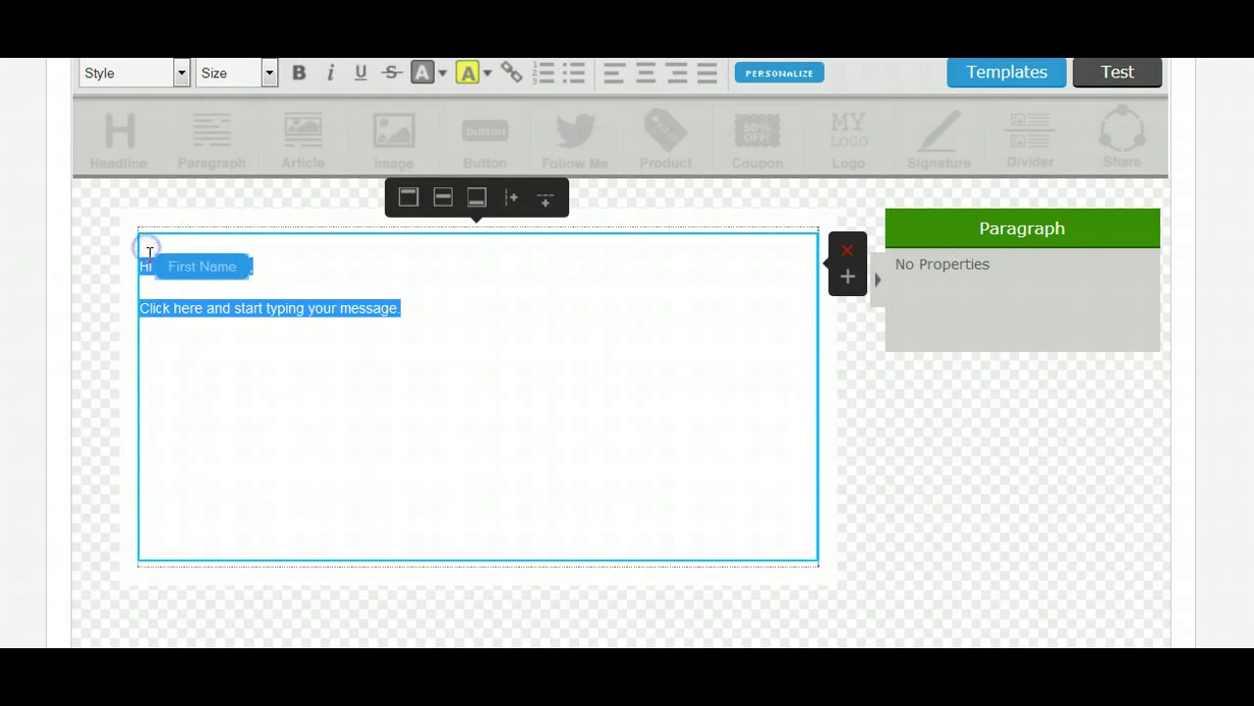
key("BackSpace")
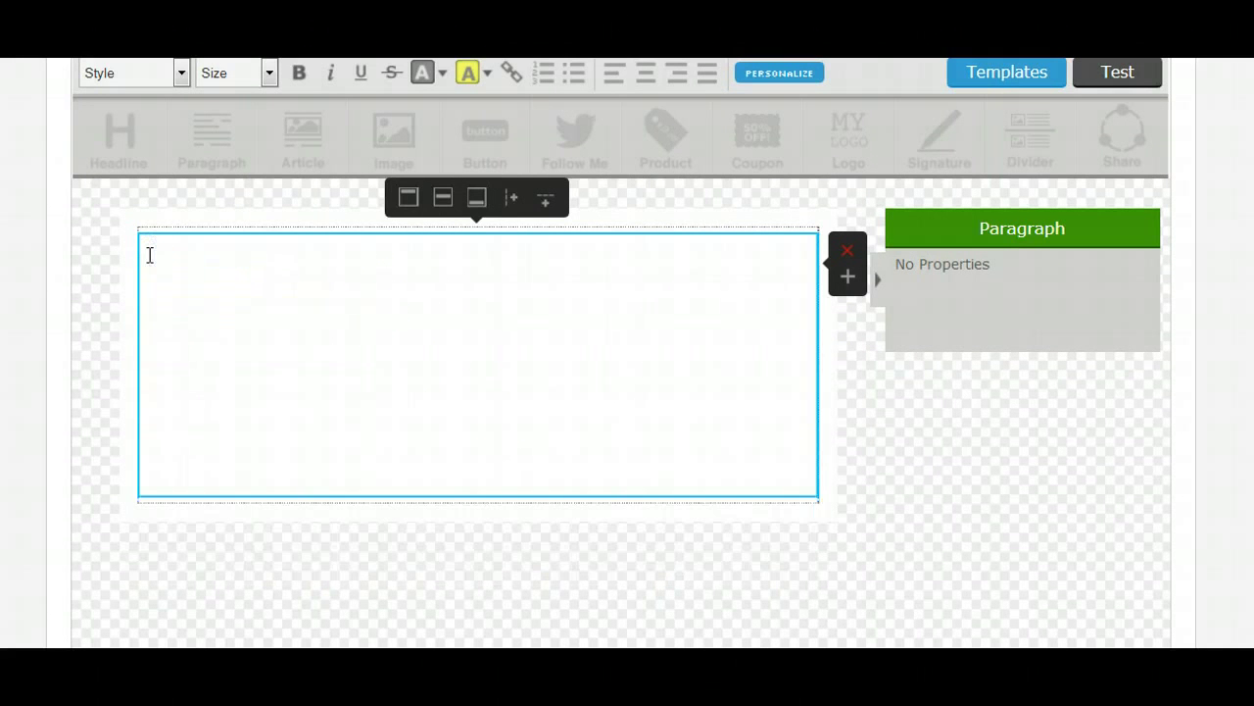
Write the greeting "Hi" in the message body, followed by the subscriber's First Name personalization and a comma.
scroll(622, 353, "up", 1)
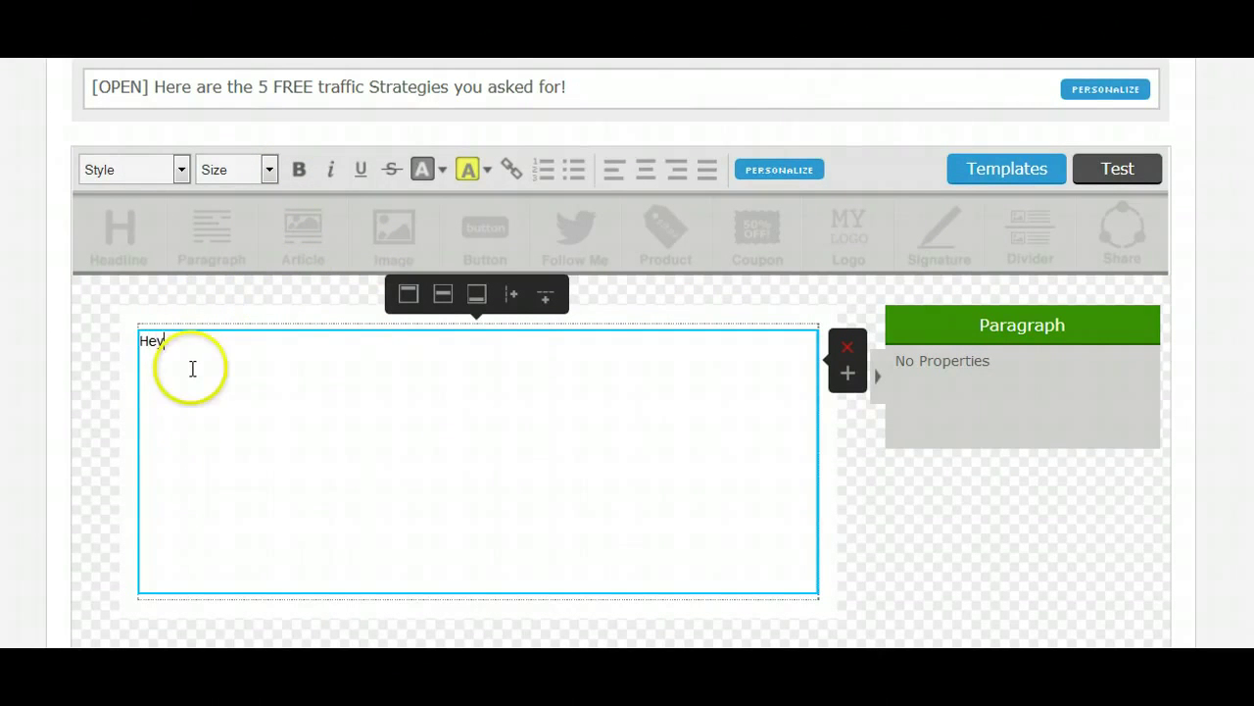
key("BackSpace")
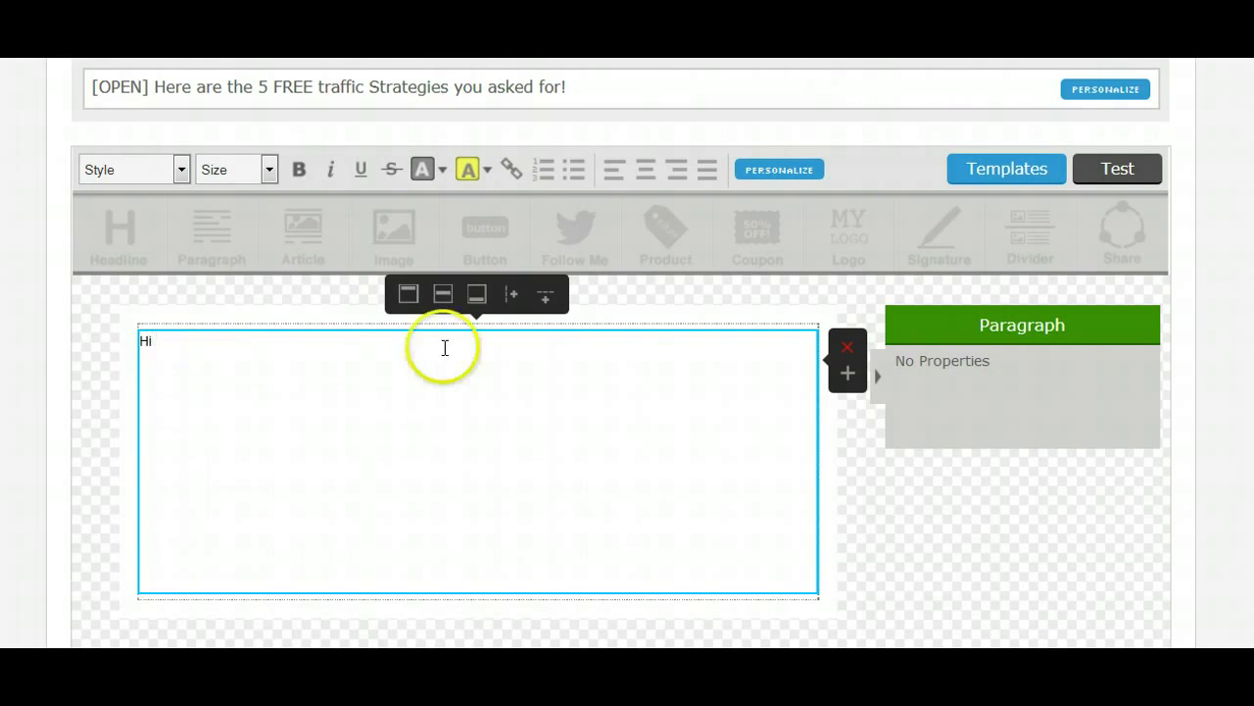
left_click(809, 179)
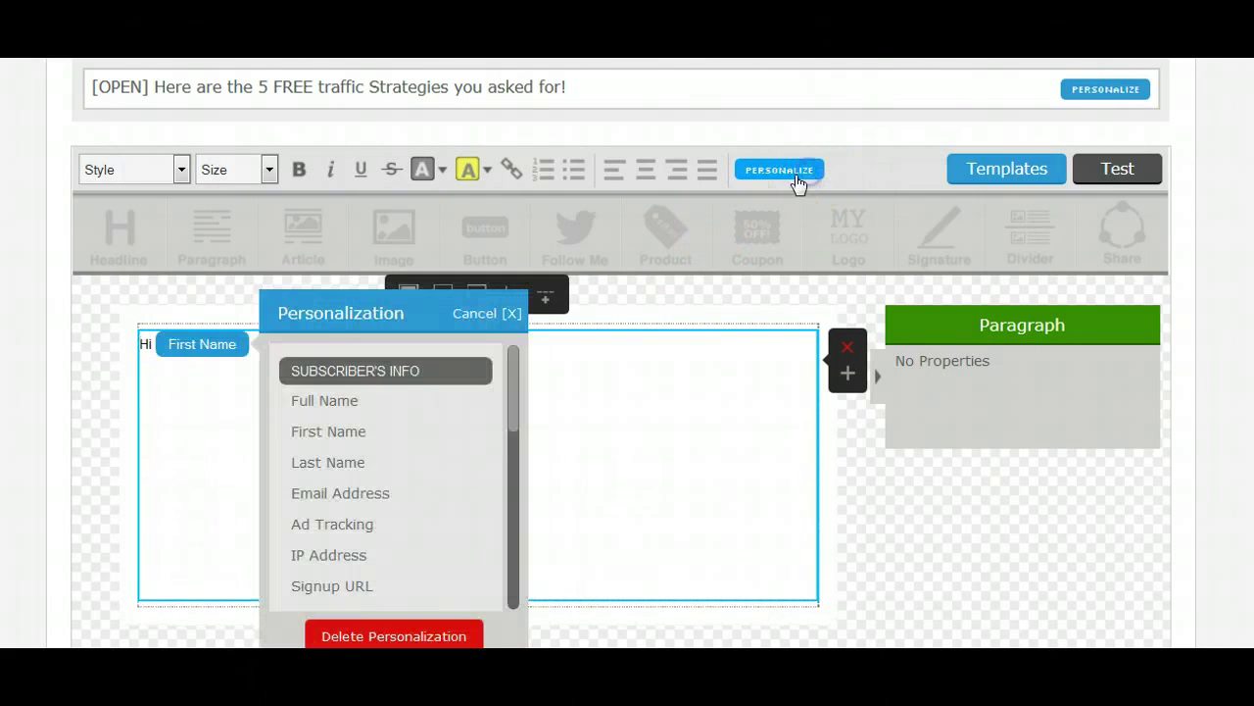
left_click(332, 430)
left_click(259, 345)
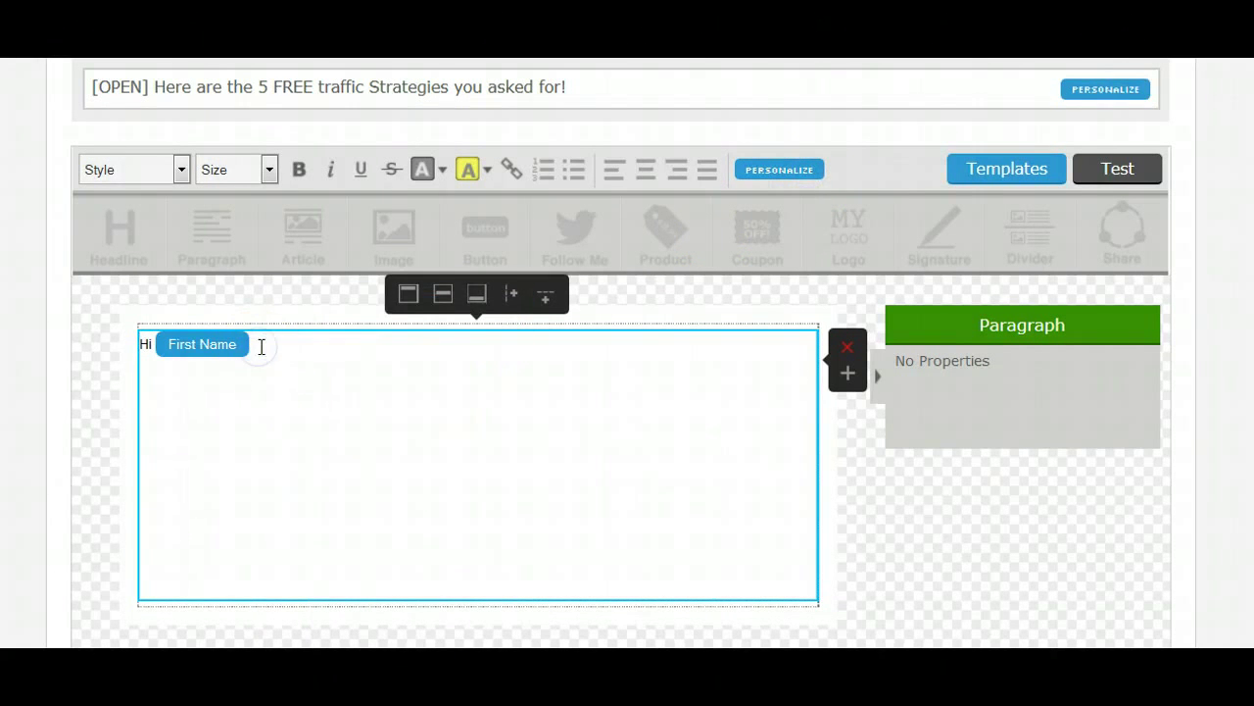
type(",")
Add two lines of filler text below the greeting with a large gap between them, and leave the paragraph block.
key("Return")
key("Return")
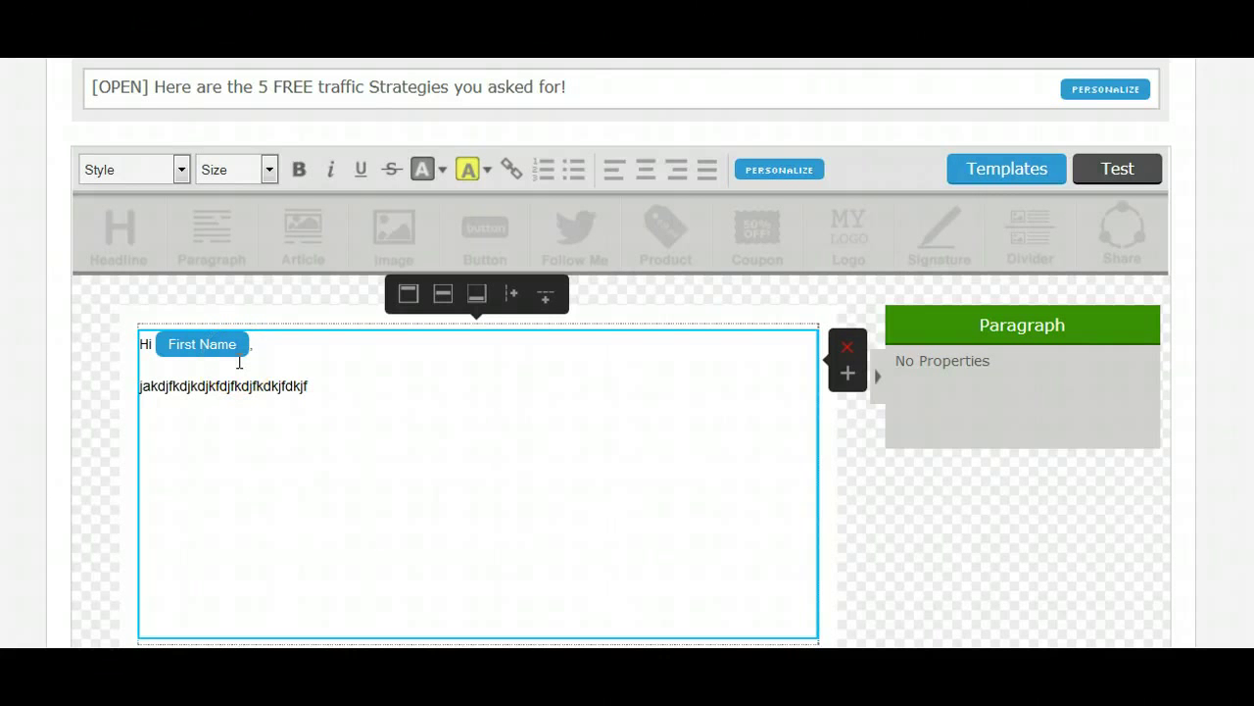
left_click(167, 594)
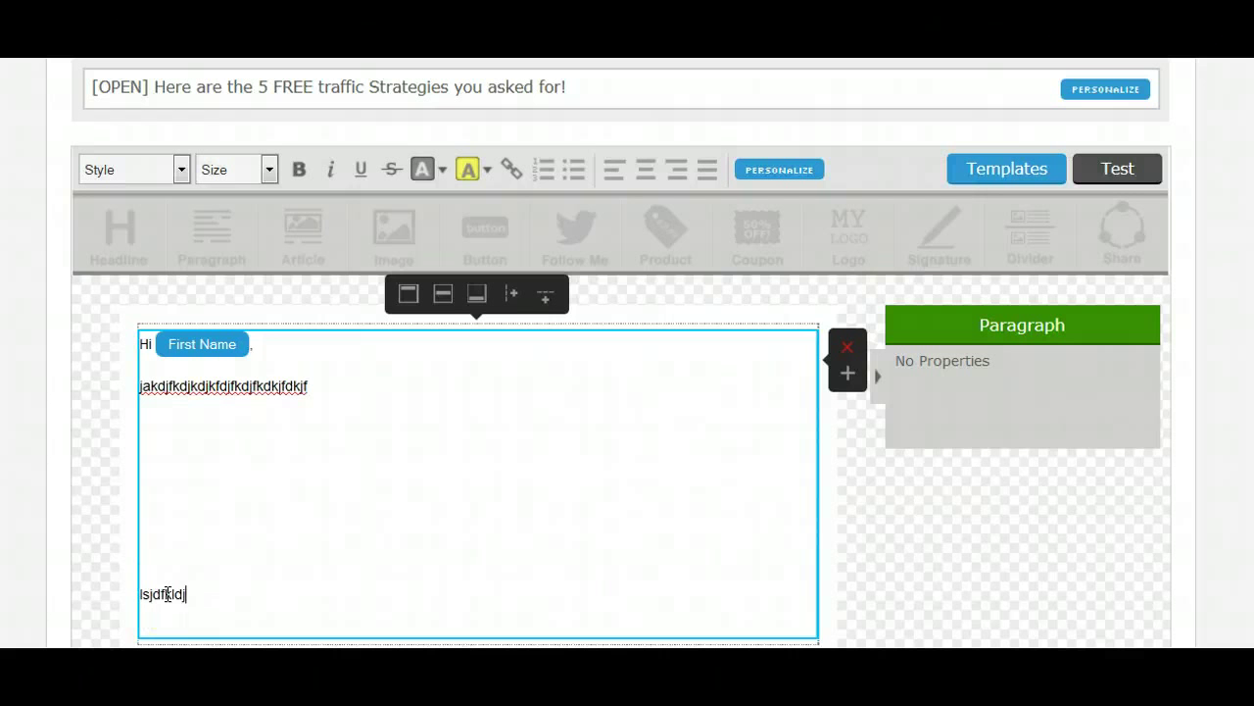
key("BackSpace")
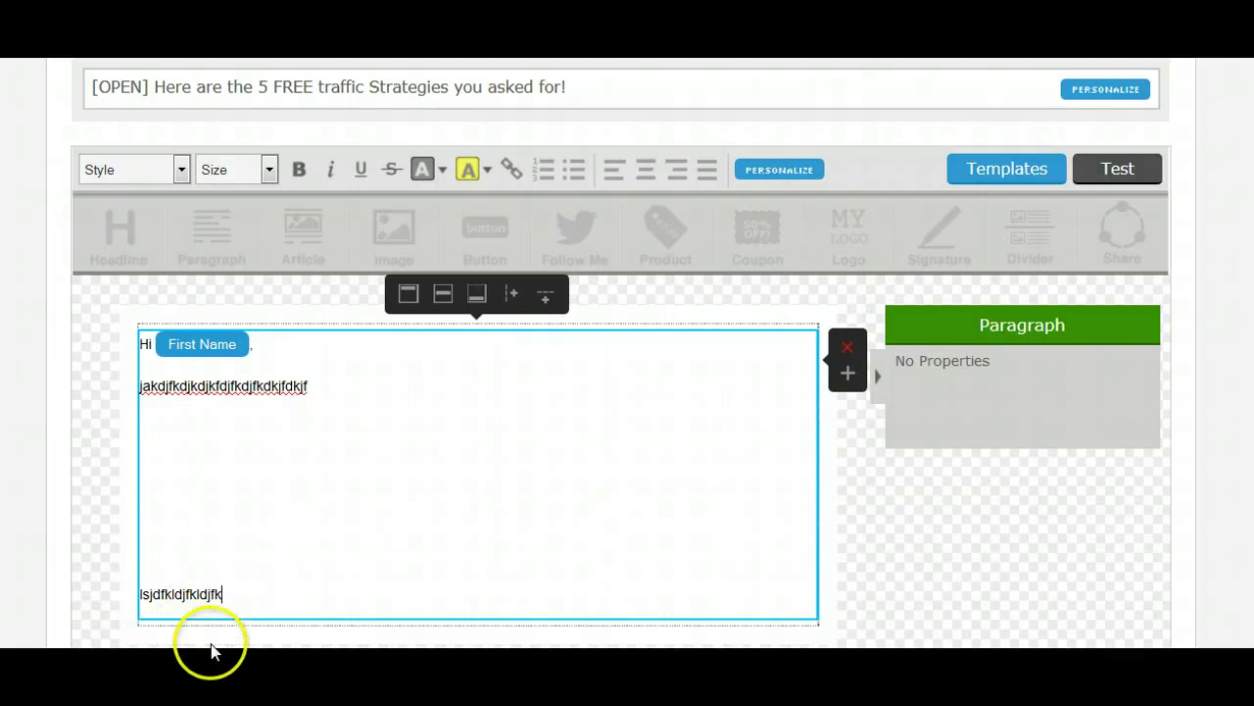
left_click(929, 580)
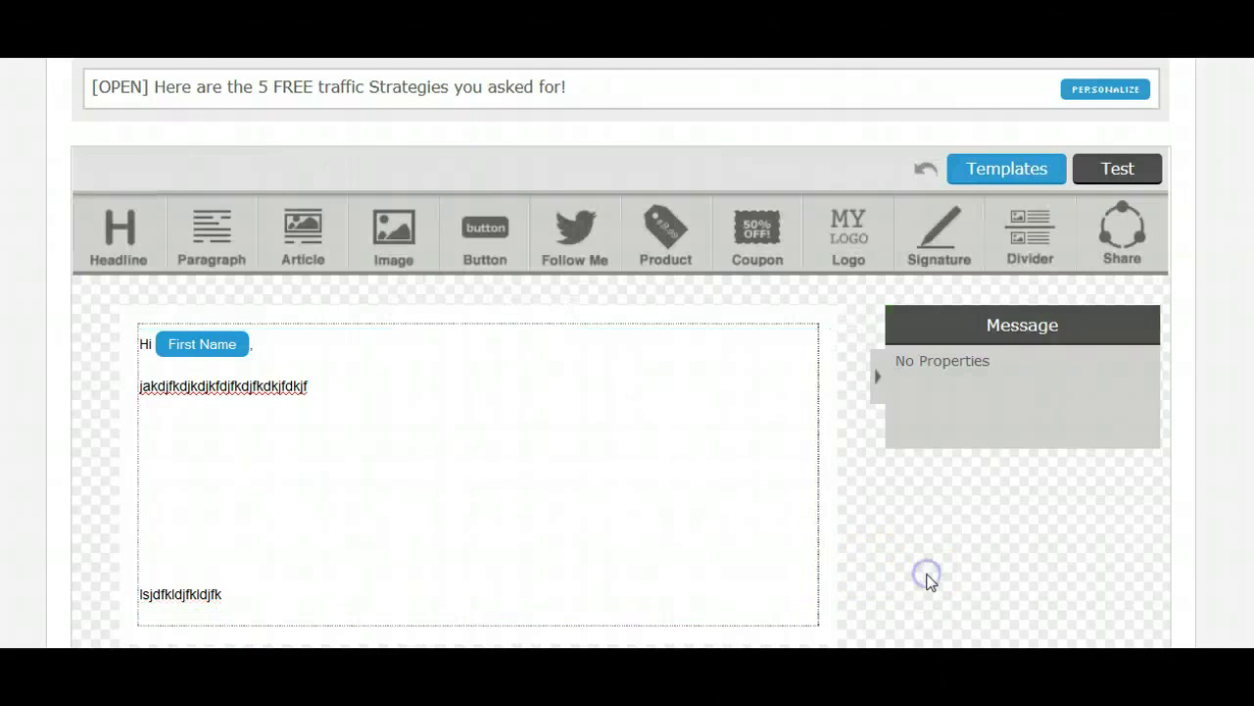
Add an Image block to the message beneath the last line of filler text.
scroll(622, 357, "down", 1)
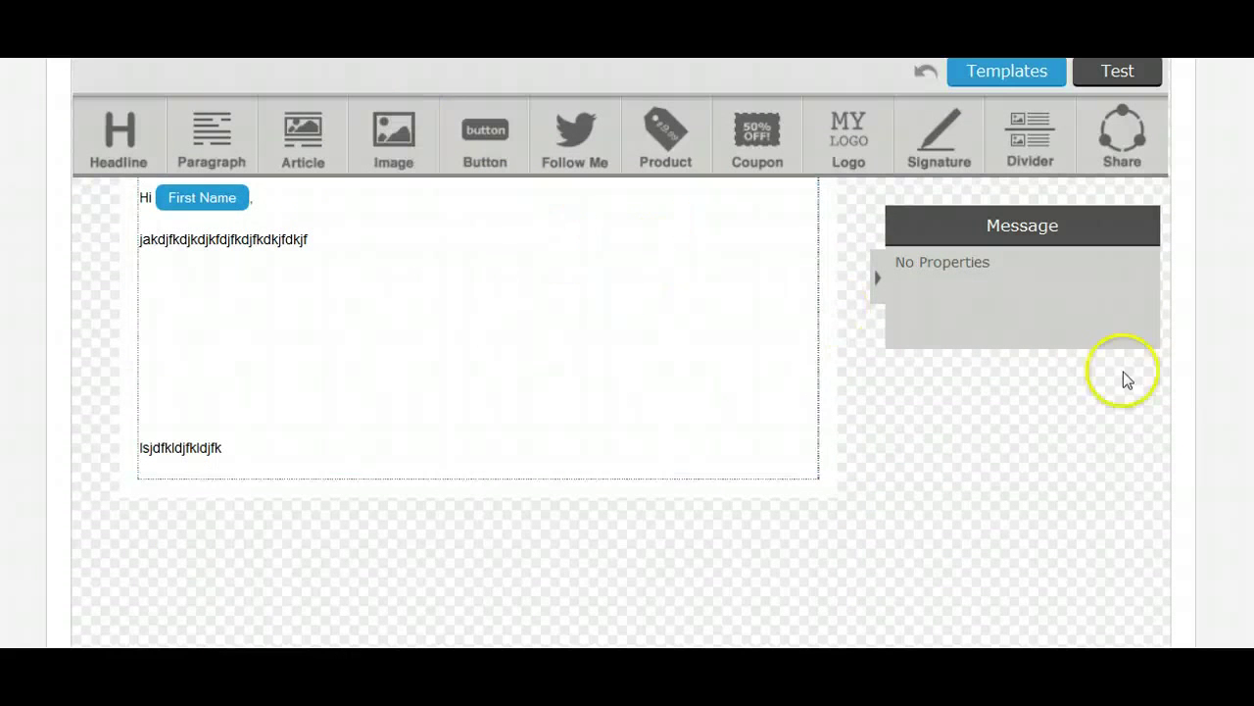
left_click_drag(400, 121, 462, 530)
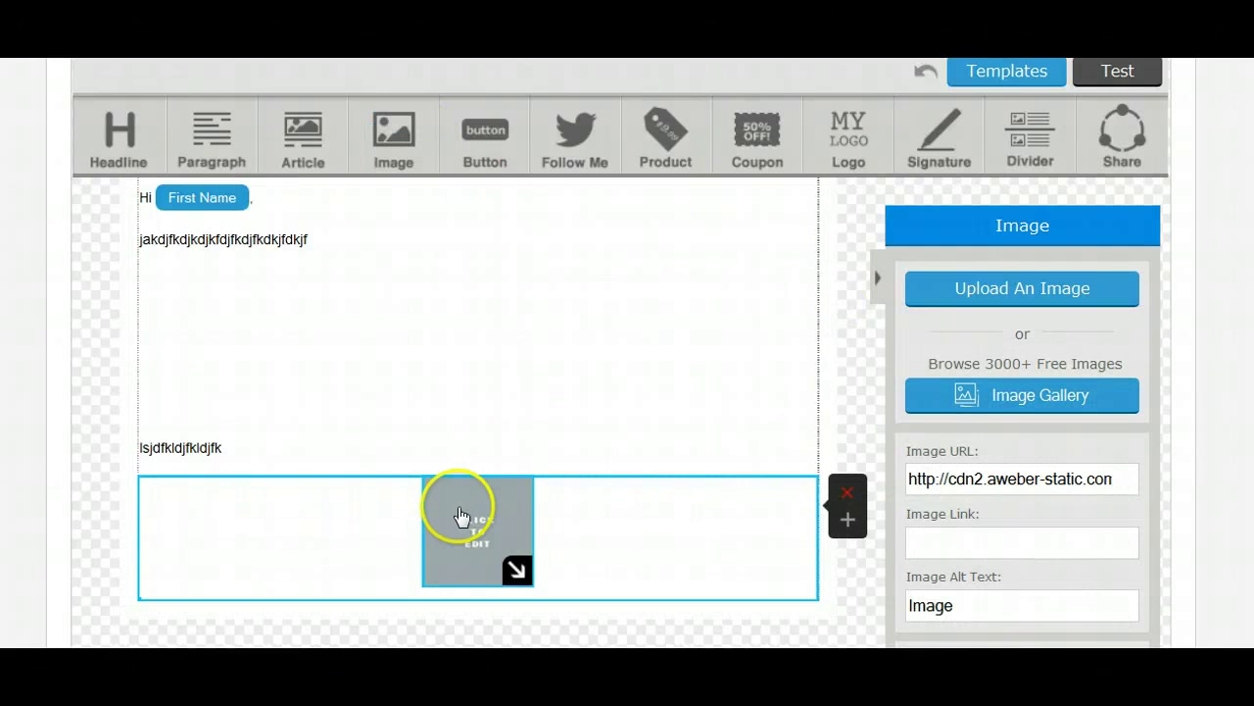
Look at the image upload file chooser and at My Images in the Image Gallery, and return to the image settings.
scroll(478, 392, "down", 1)
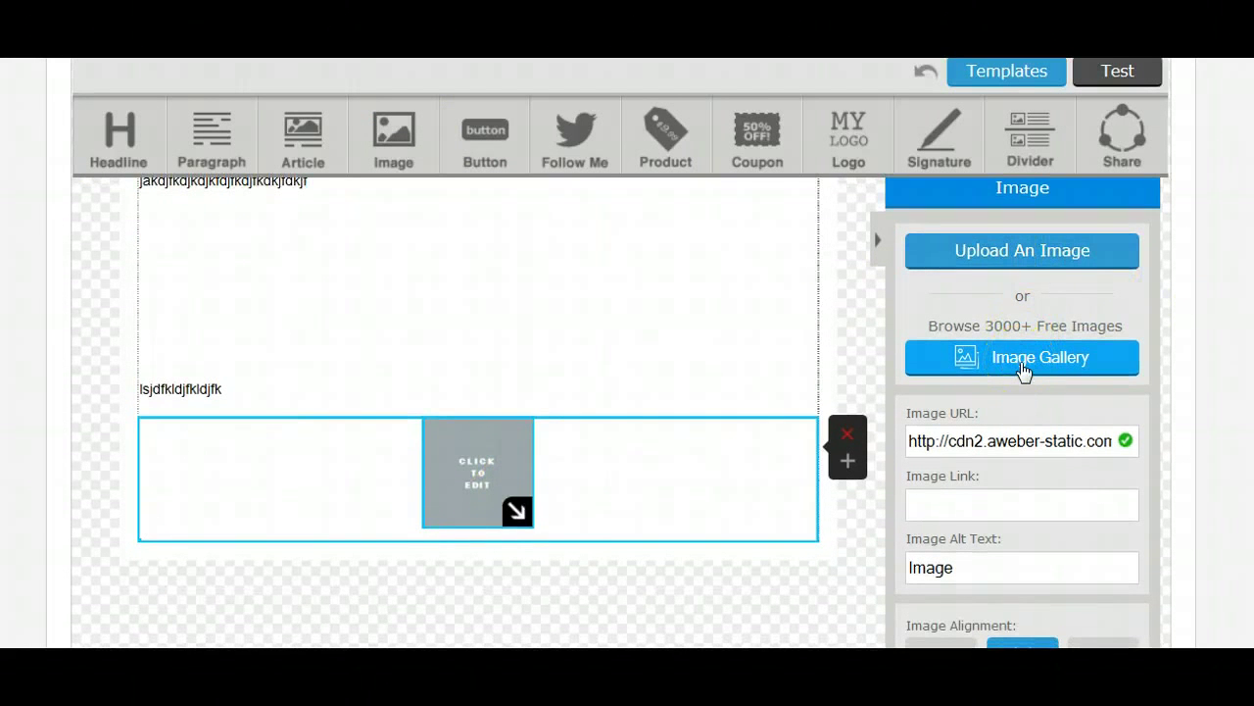
left_click(1036, 257)
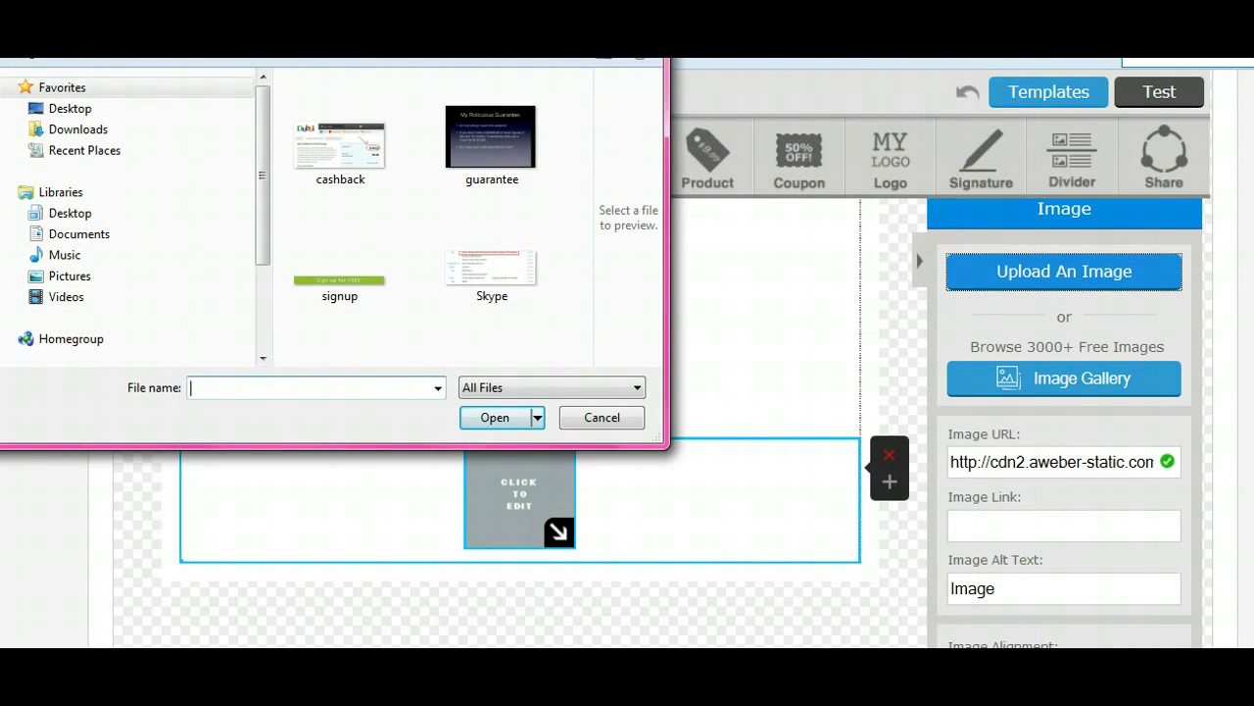
key("Escape")
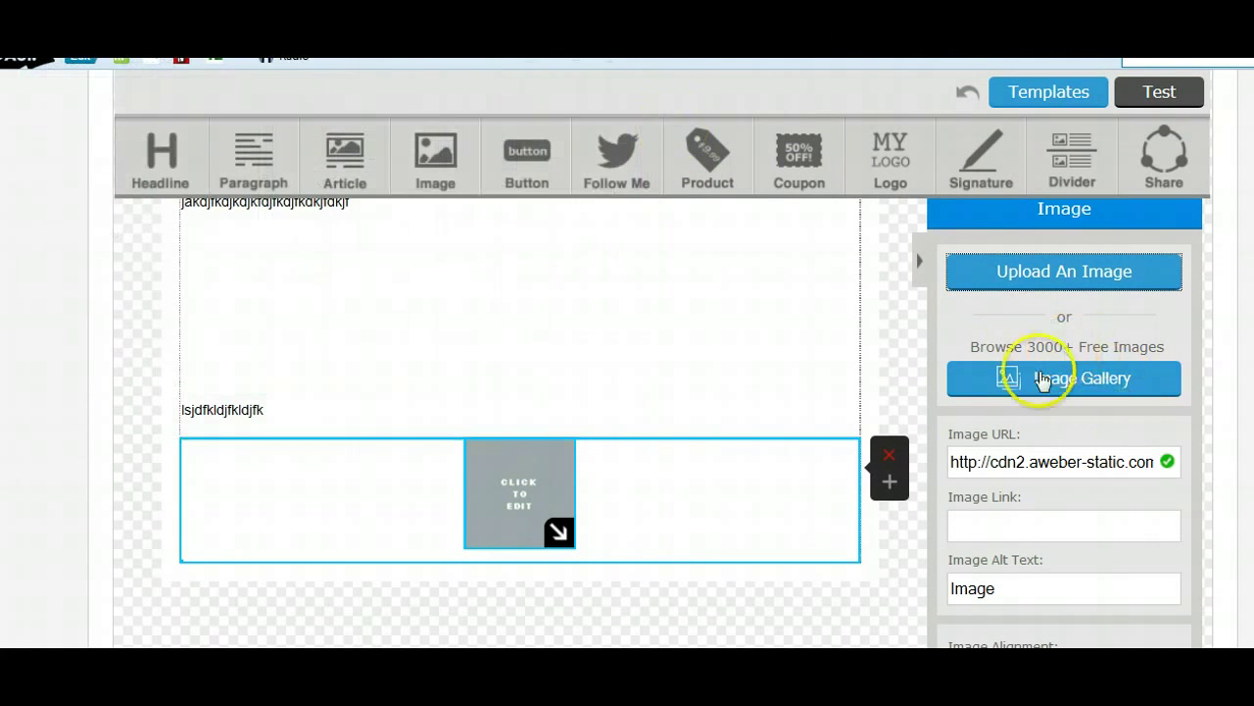
left_click(1106, 380)
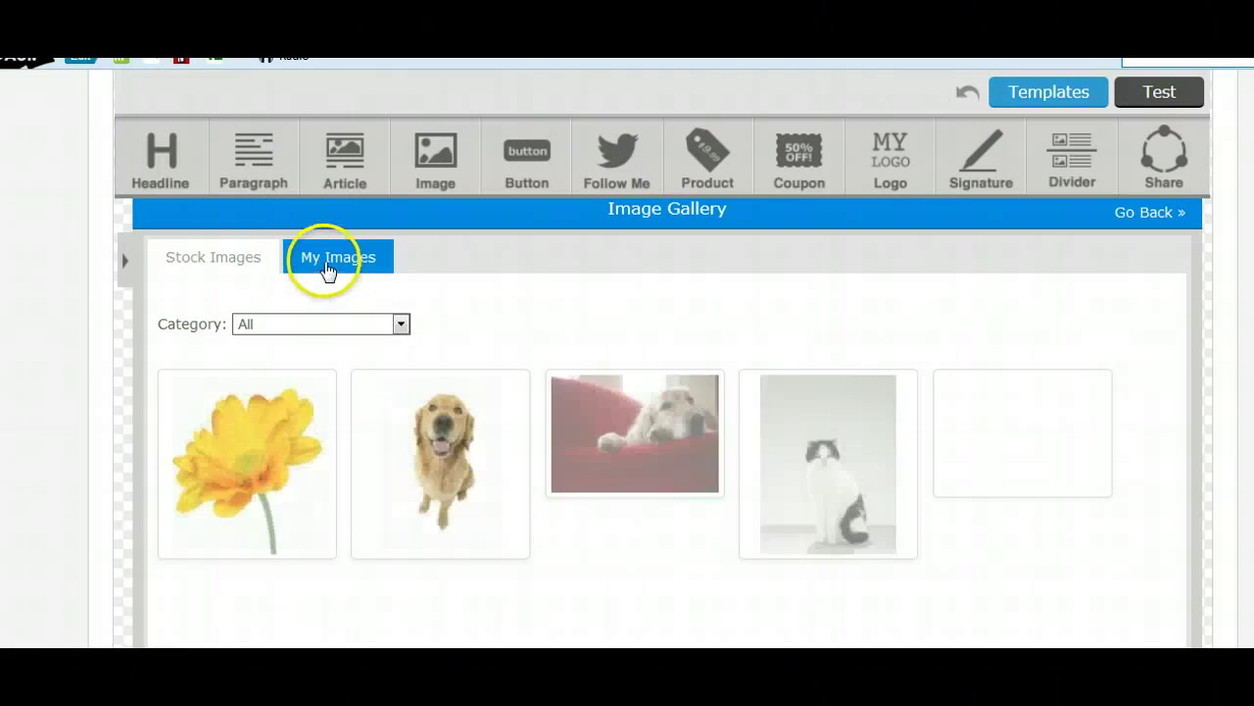
left_click(328, 263)
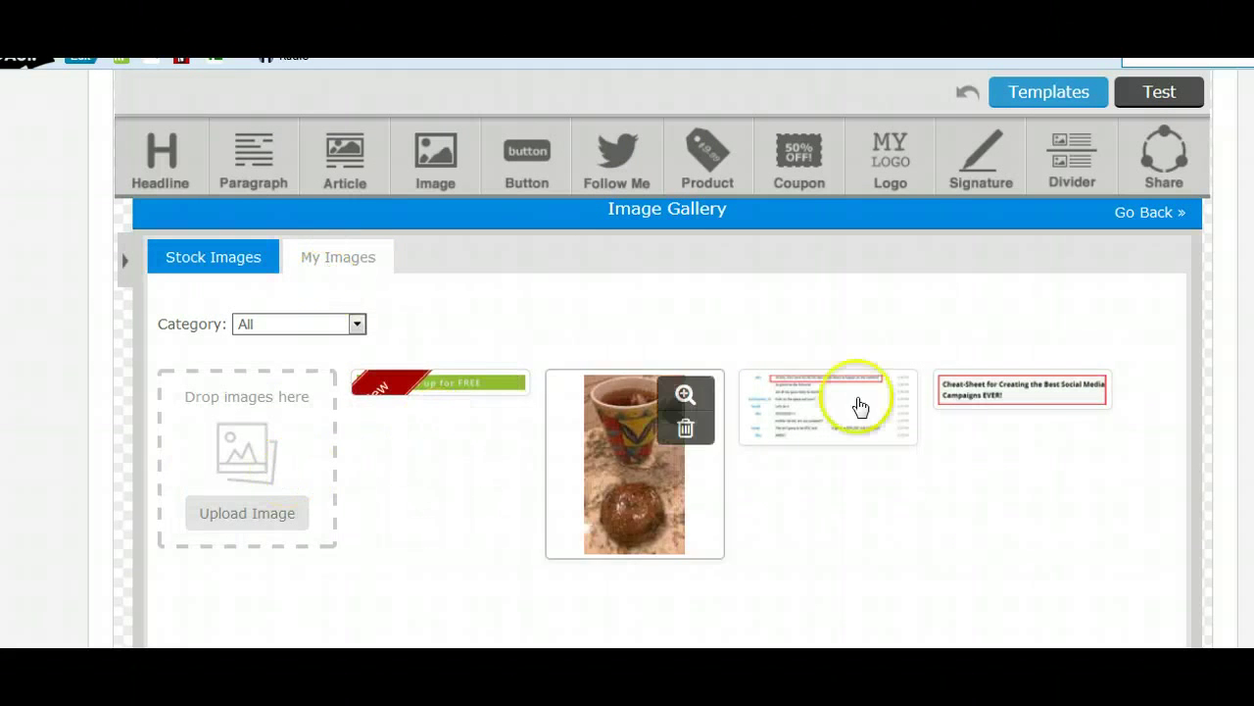
left_click(1147, 214)
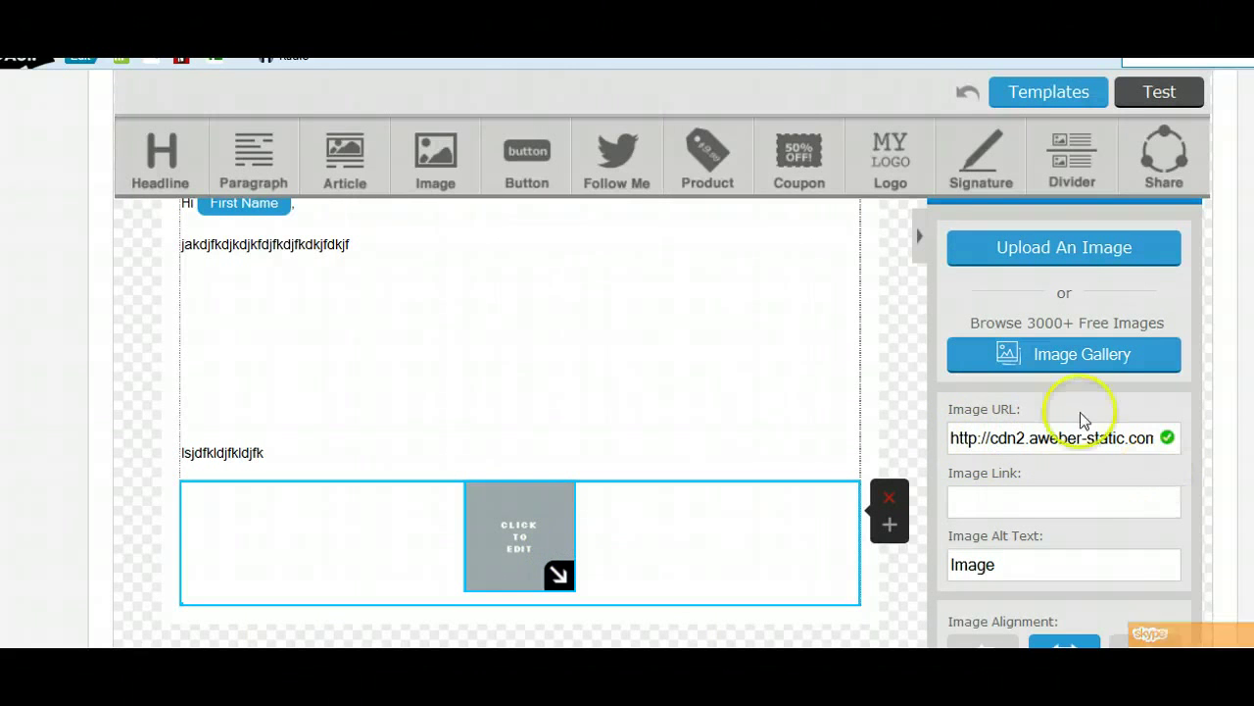
left_click_drag(1006, 438, 1168, 442)
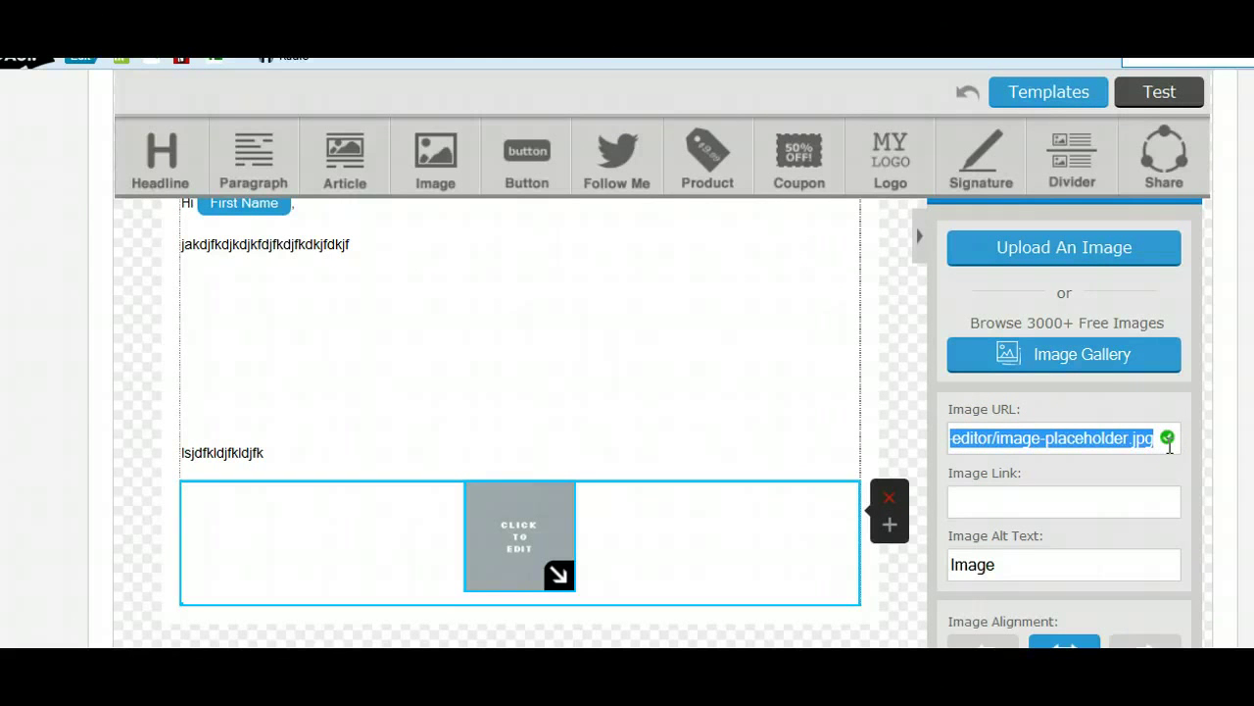
type("http://w")
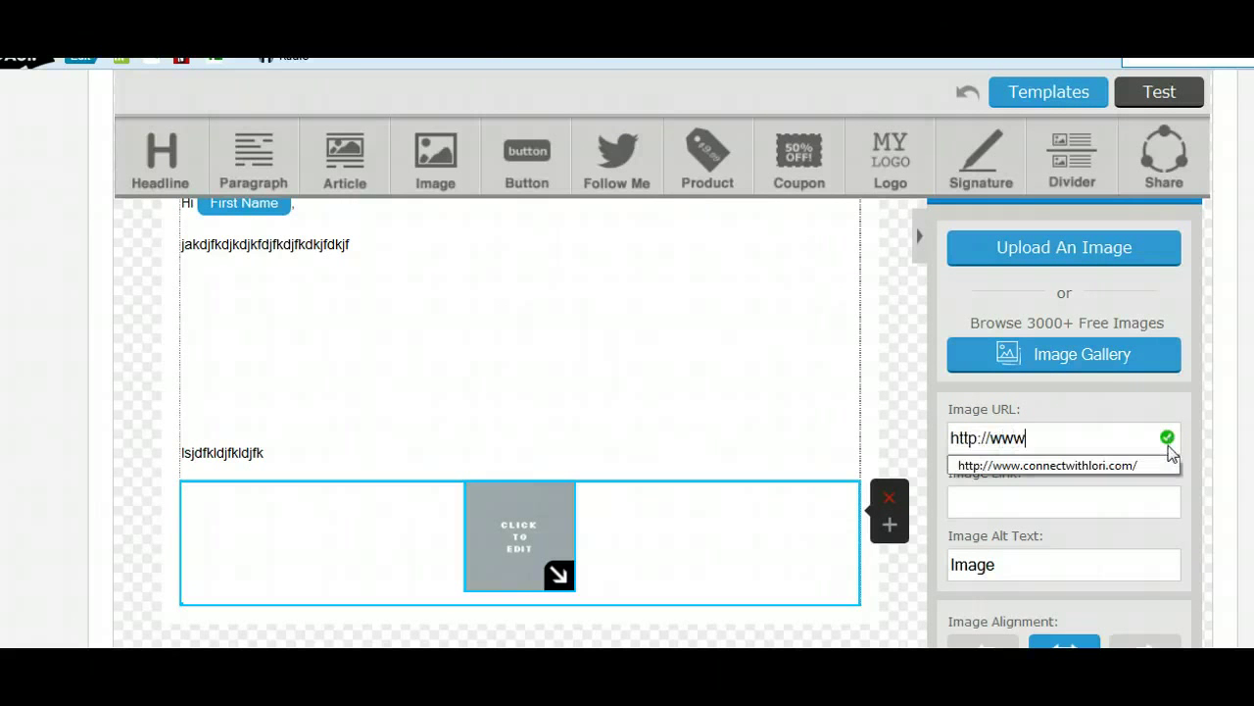
type("ww")
left_click(1120, 463)
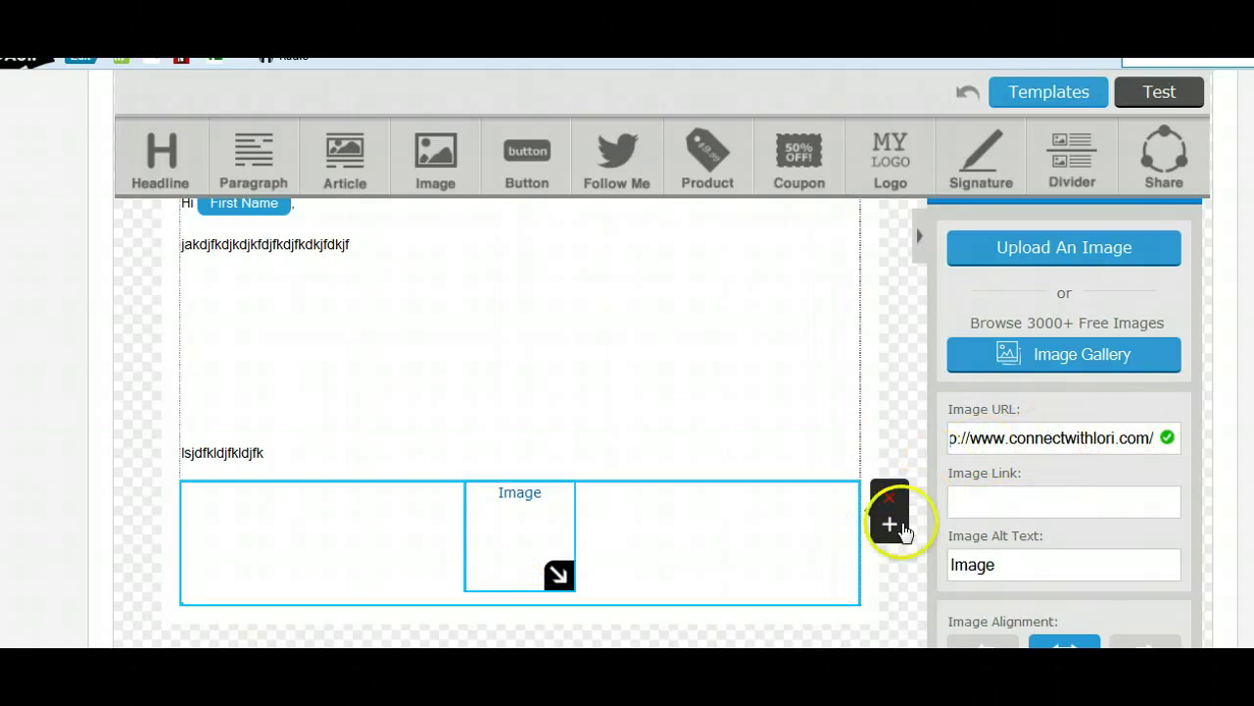
scroll(887, 563, "down", 2)
scroll(885, 562, "up", 2)
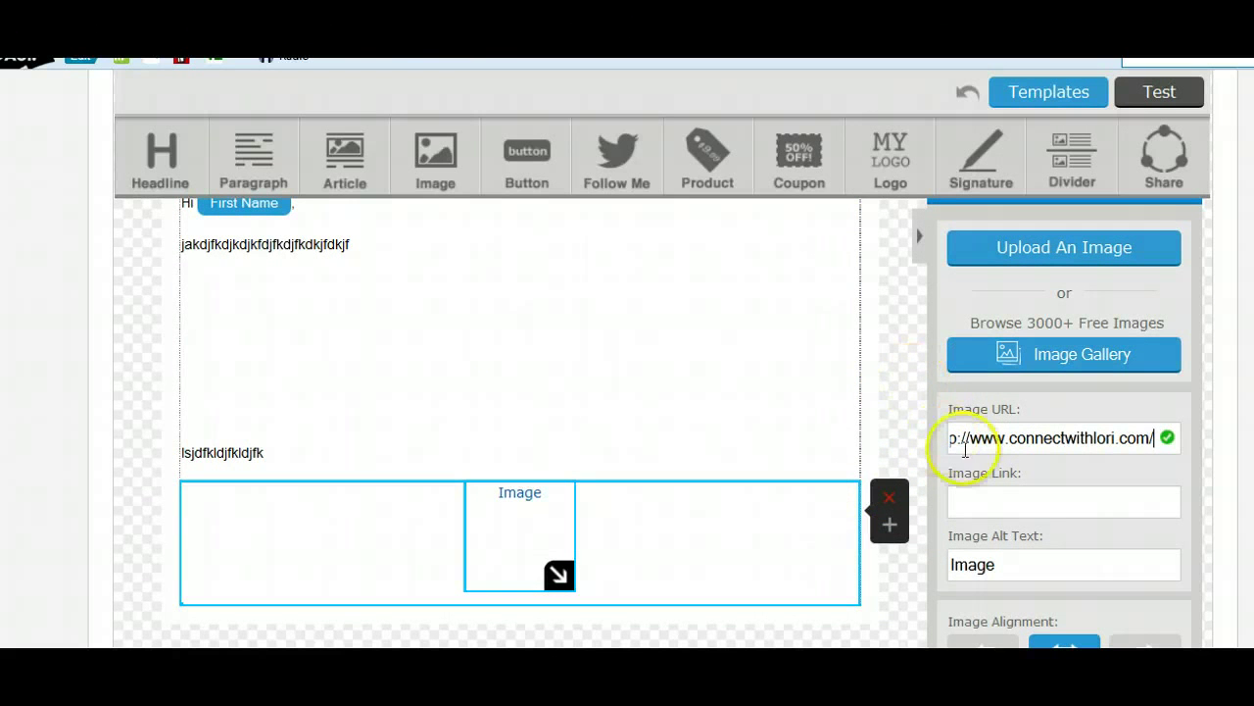
left_click(907, 374)
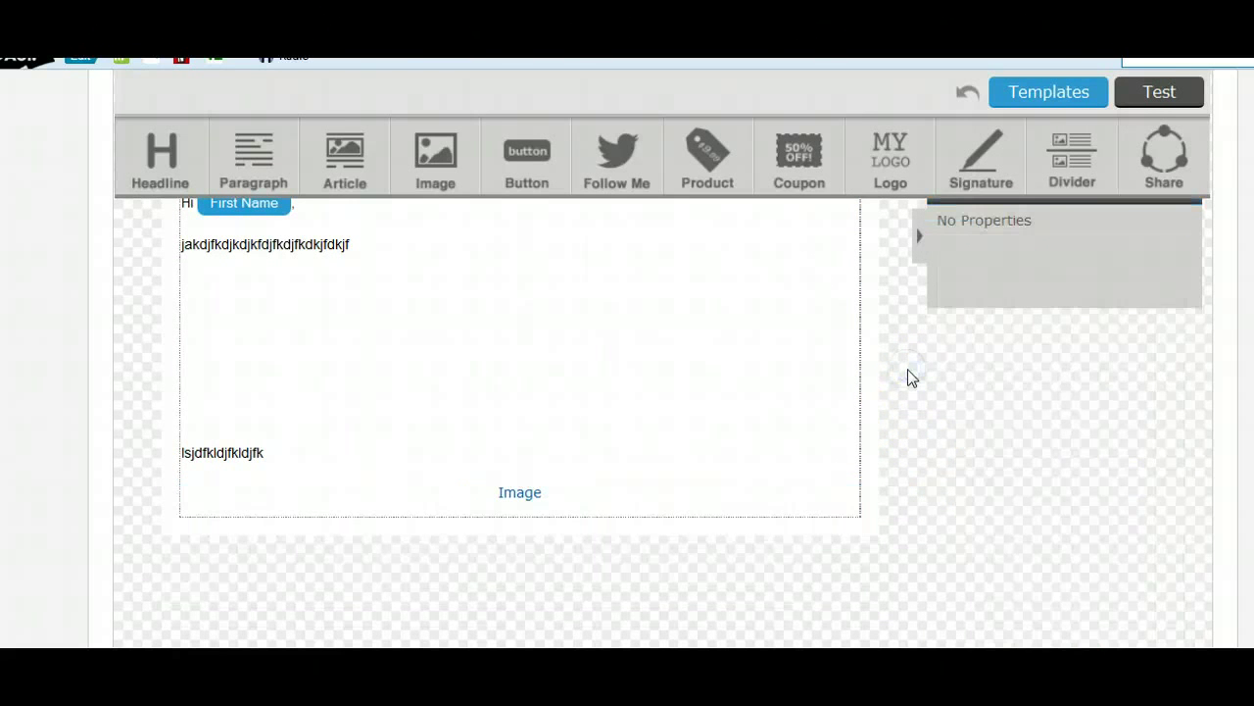
Fill the image block with the stock gallery photo of the sitting black-and-white cat.
left_click(505, 498)
left_click(513, 491)
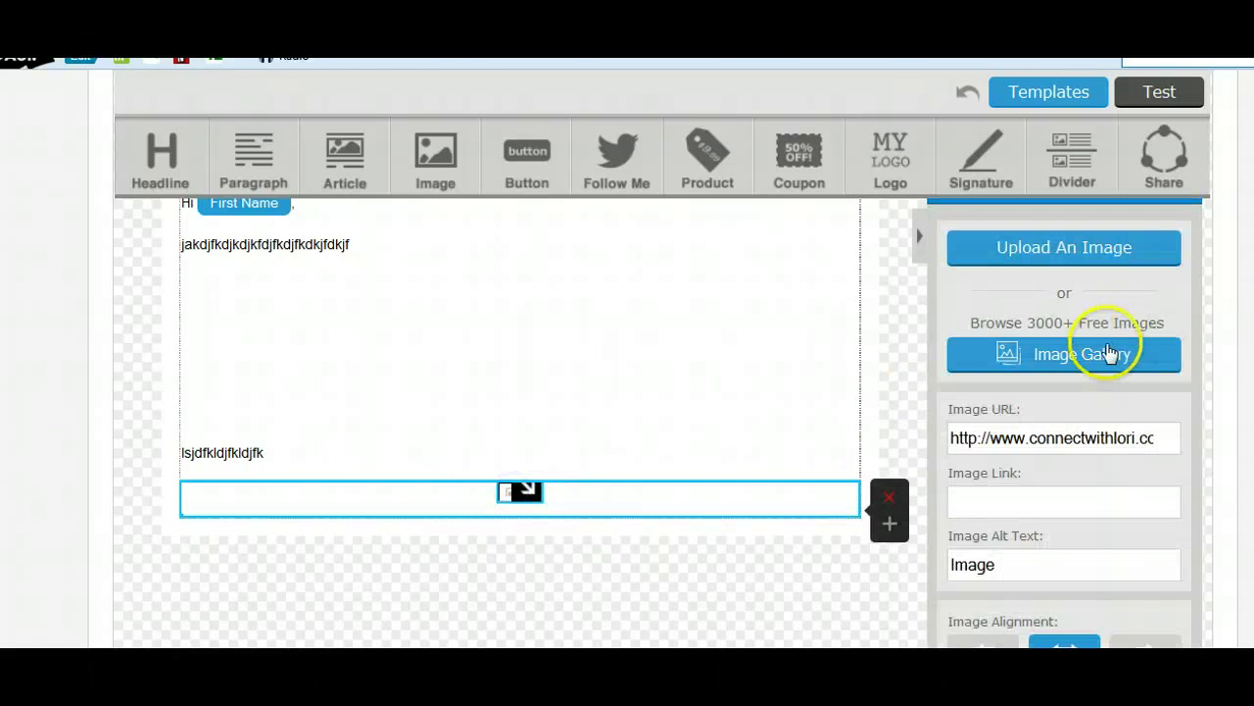
left_click(1105, 357)
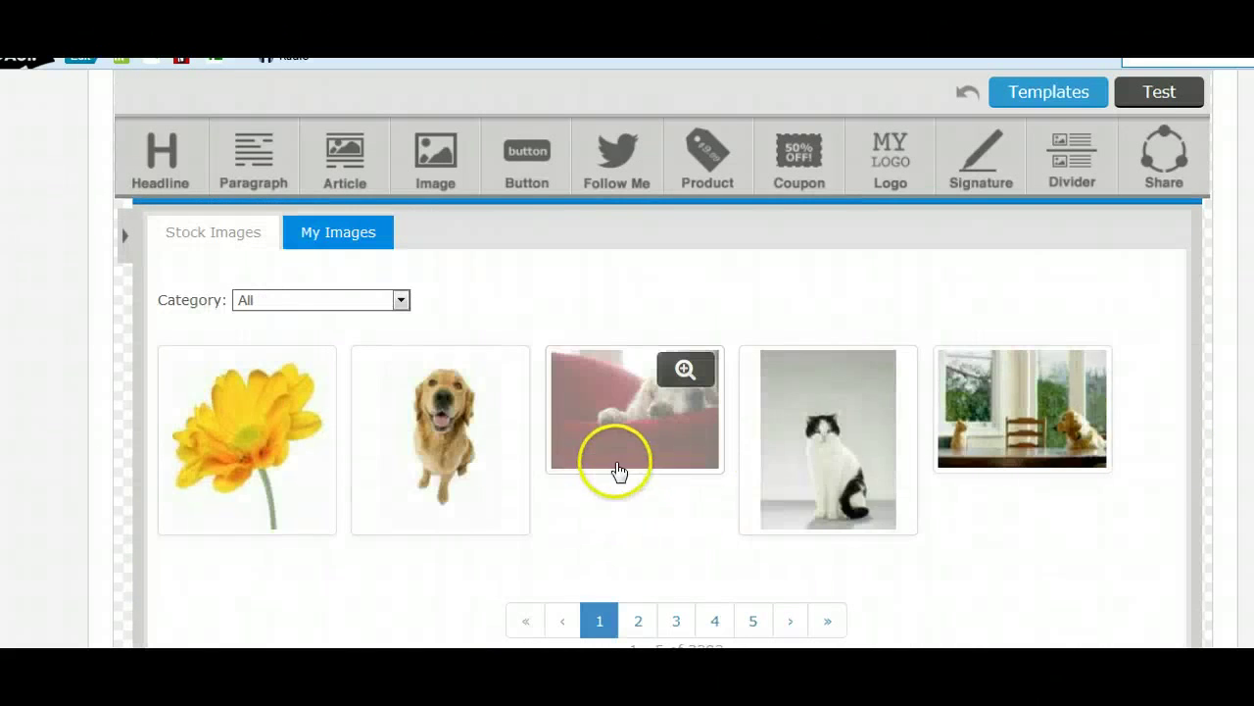
left_click(790, 462)
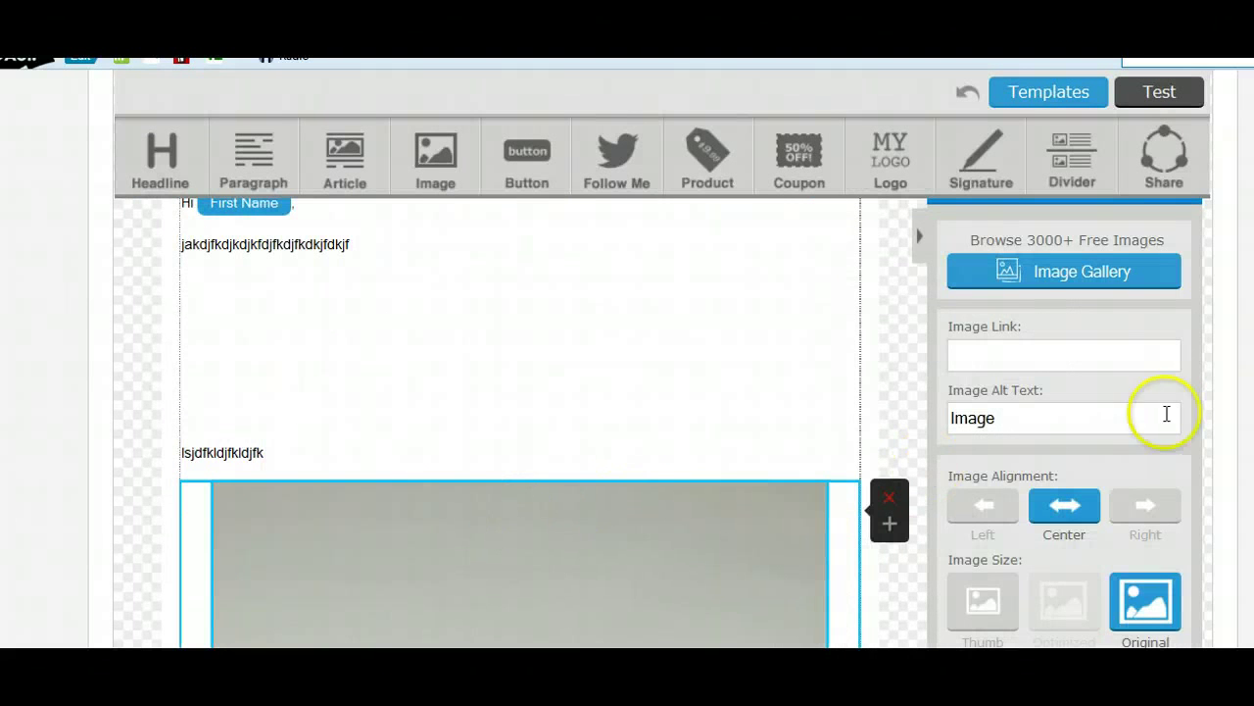
Shrink the cat image in two passes to about two fifths of its original width.
scroll(520, 421, "down", 5)
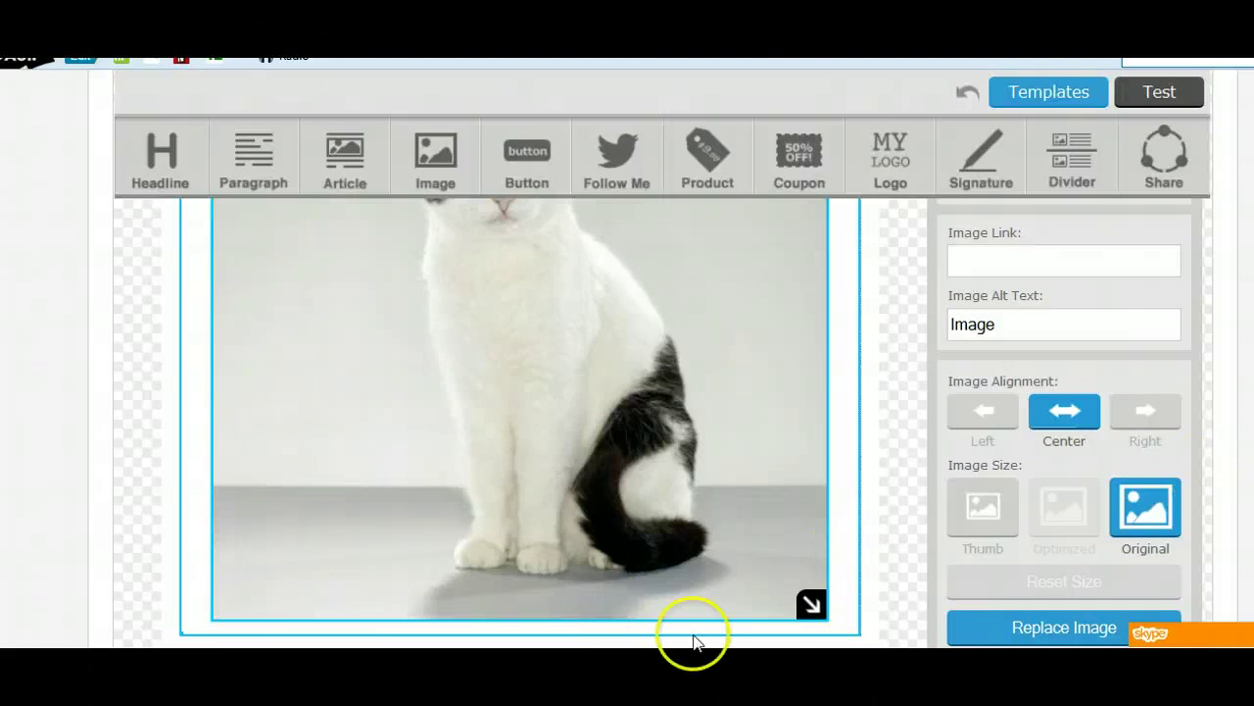
left_click_drag(810, 603, 762, 353)
scroll(742, 461, "down", 3)
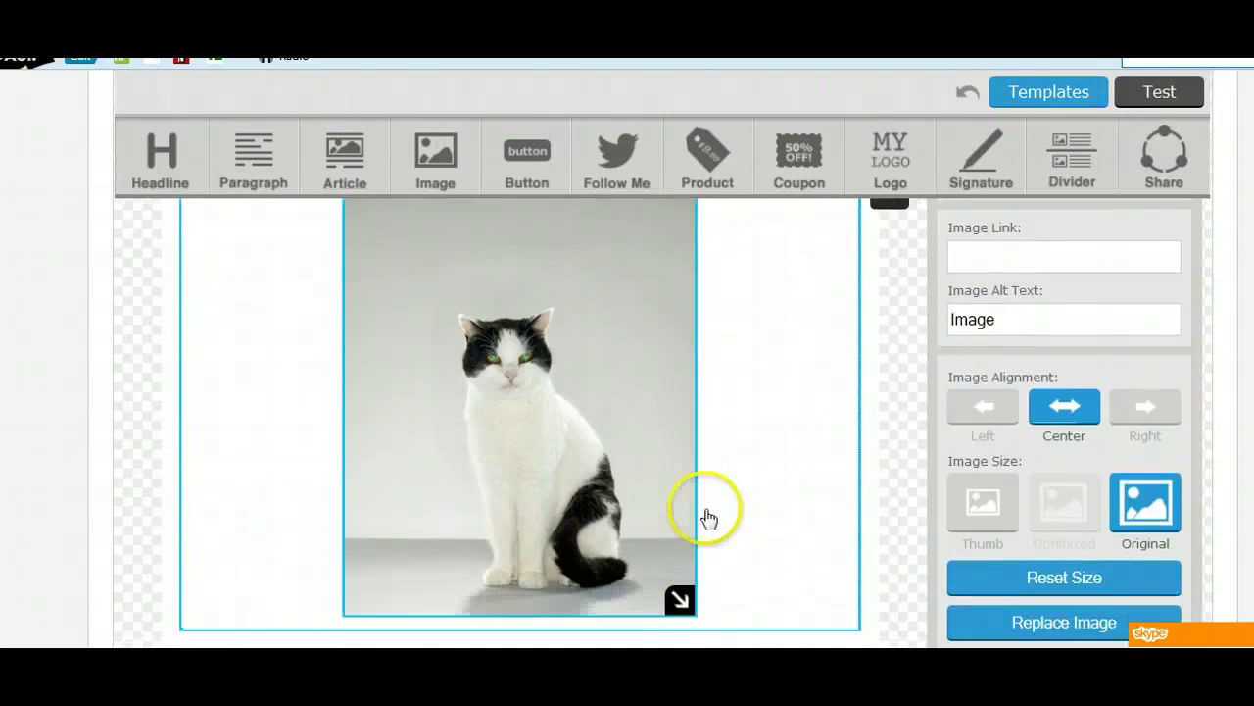
left_click_drag(640, 432, 627, 389)
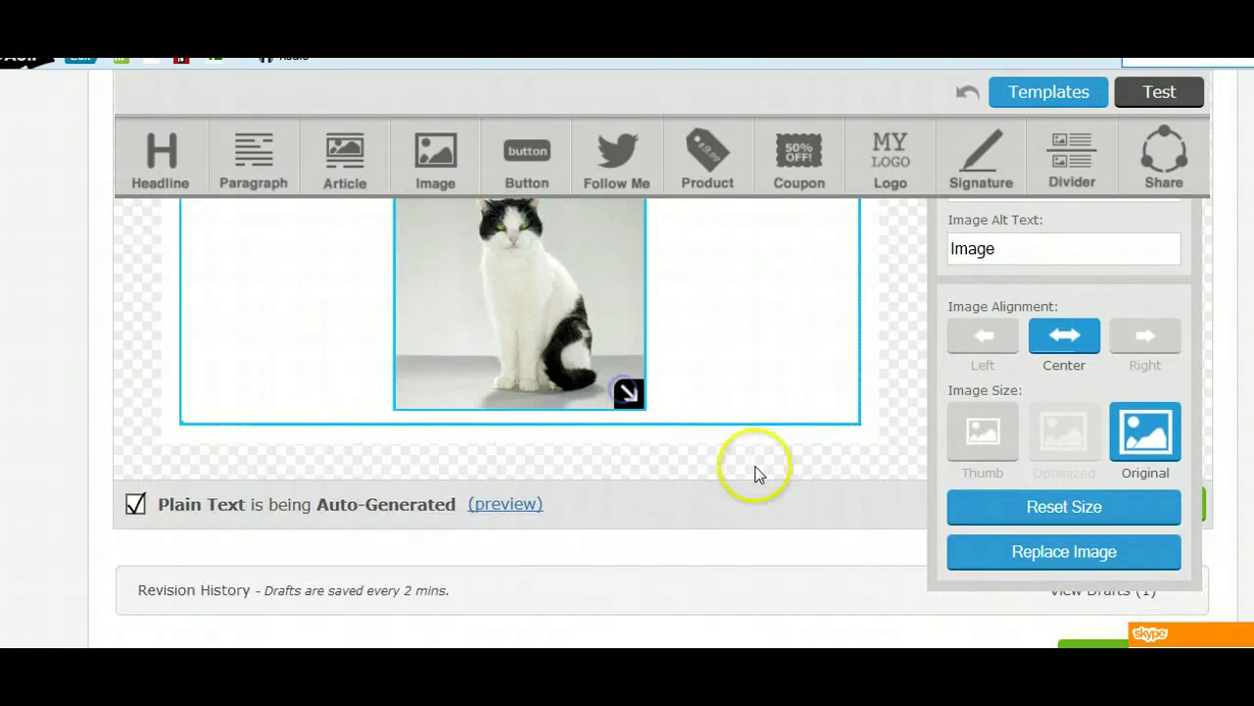
Try left and right alignment for the cat image, return it to center alignment, and deselect it.
left_click(983, 338)
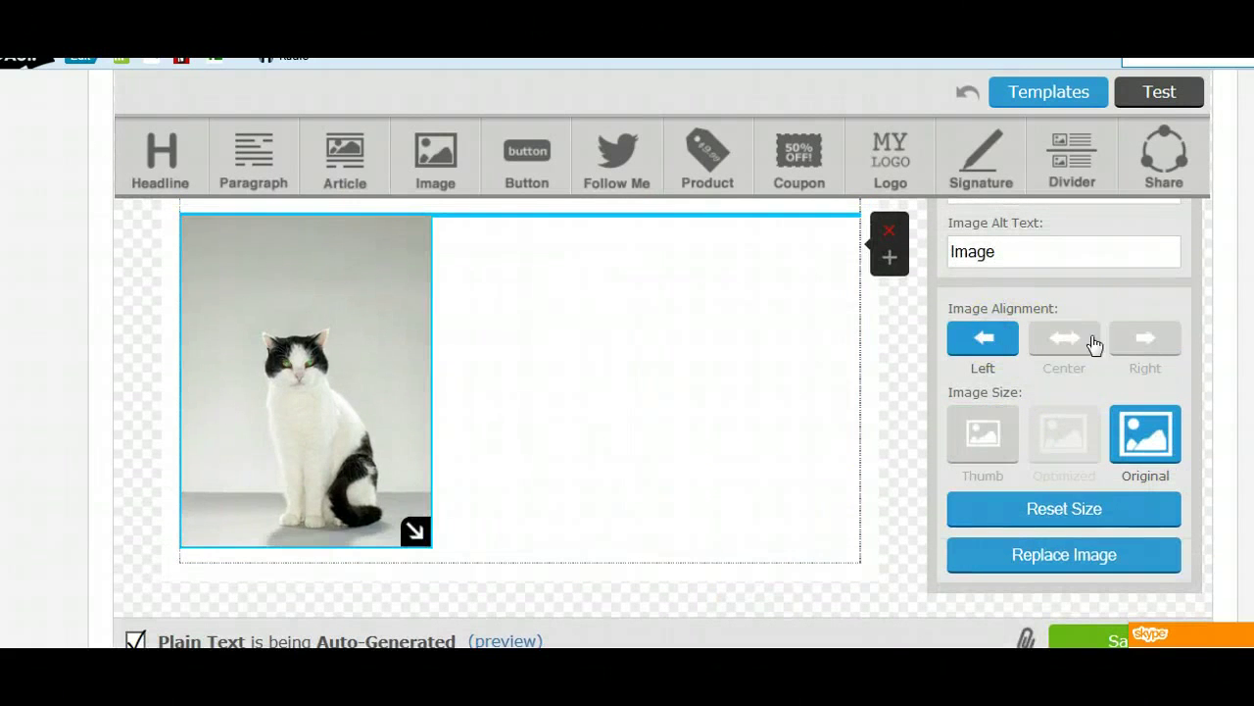
left_click(1143, 339)
left_click(1082, 340)
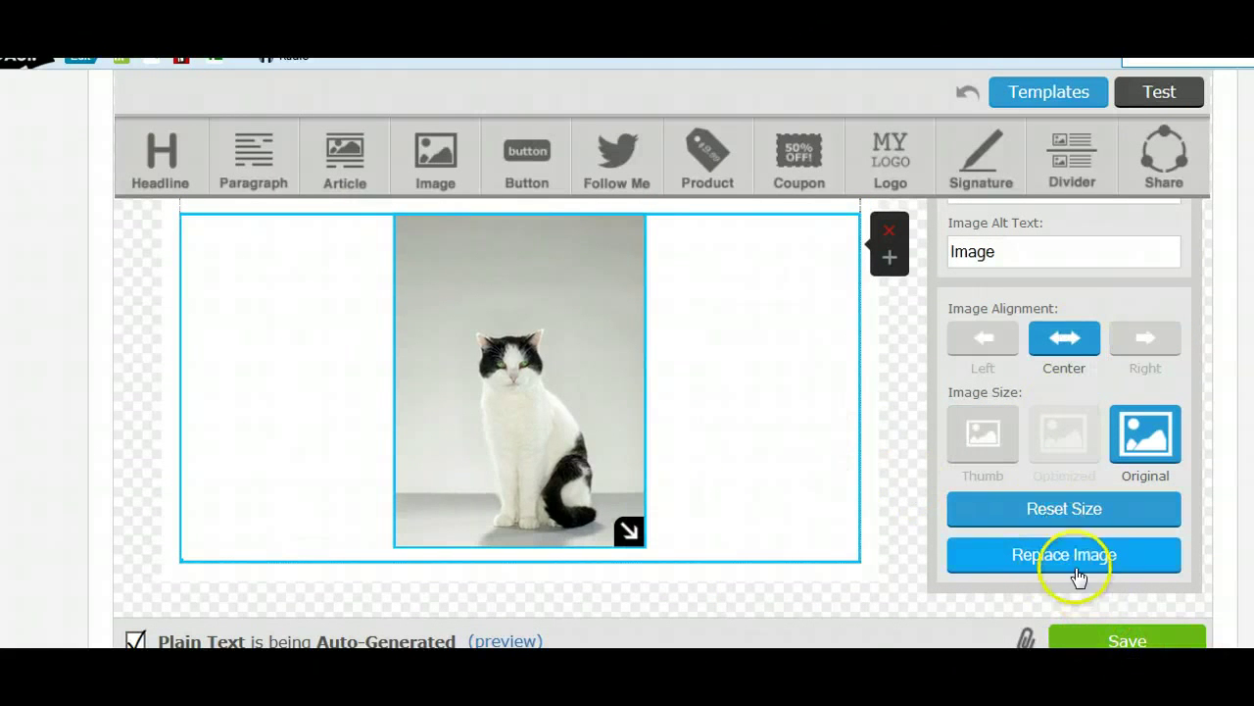
left_click(902, 567)
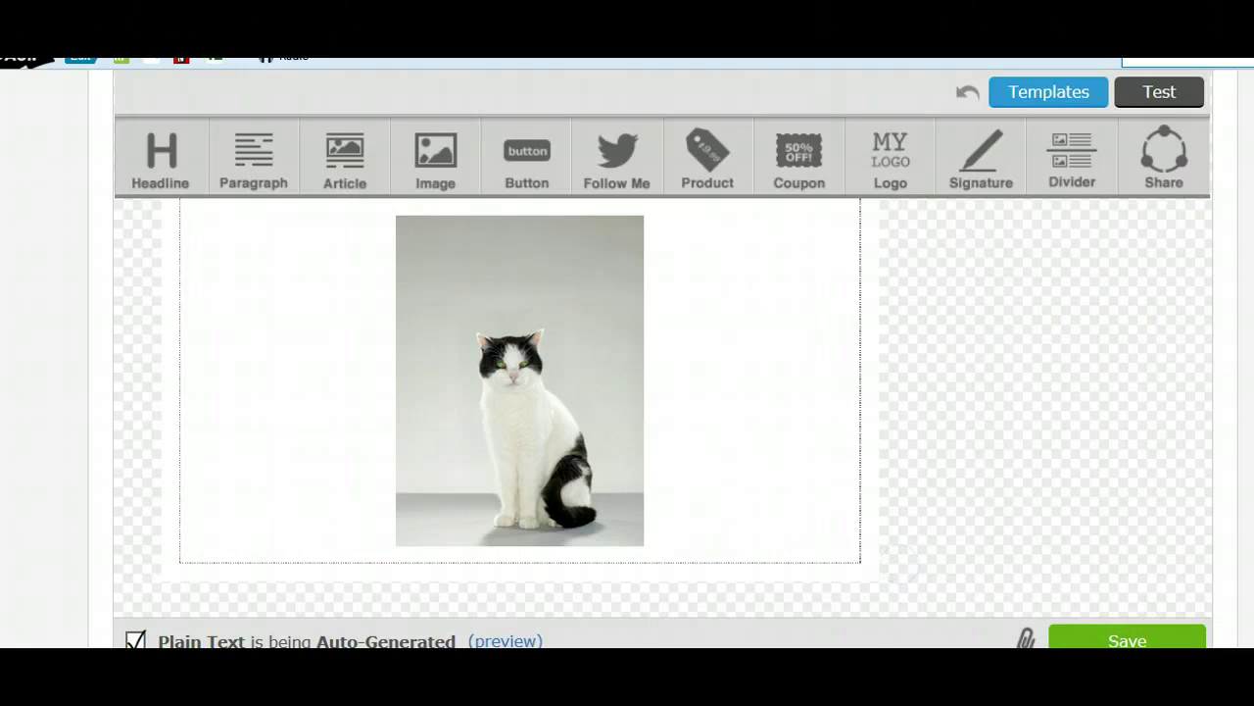
Add a Paragraph block below the cat image and replace its placeholder text with "Talk Soon," and the sender's name on a second line.
scroll(903, 568, "up", 3)
scroll(903, 567, "down", 4)
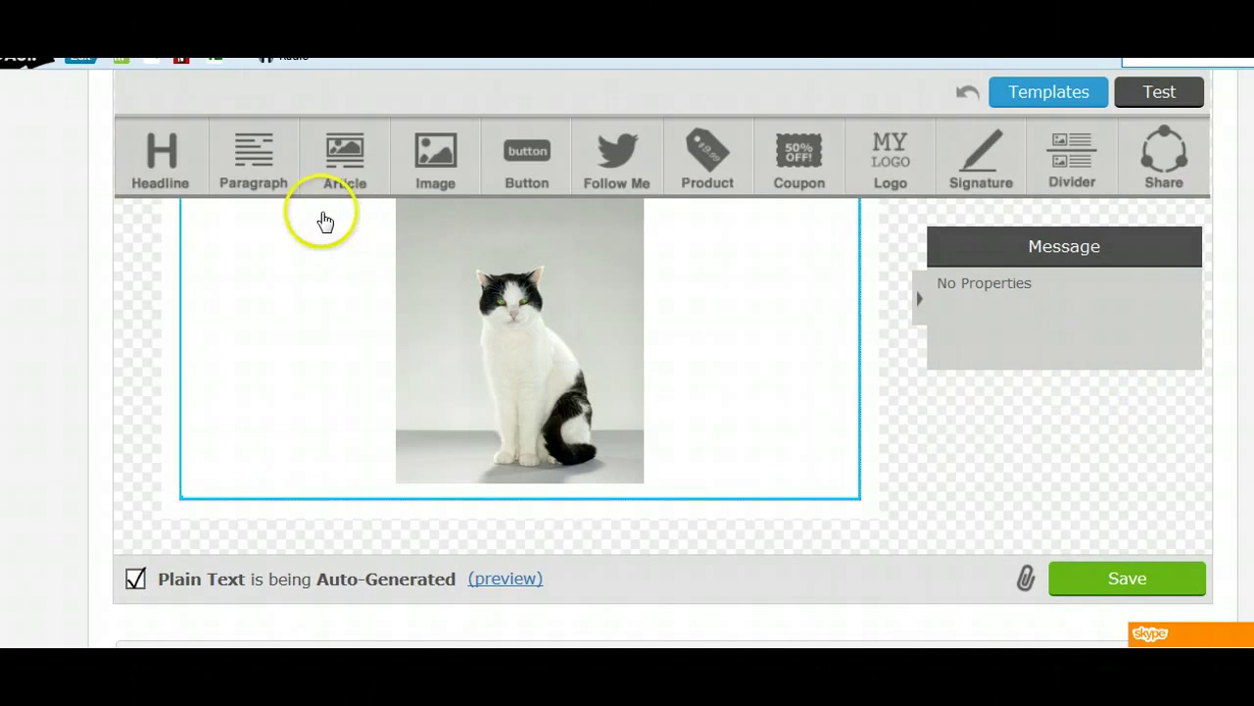
left_click_drag(252, 154, 490, 576)
left_click(395, 585)
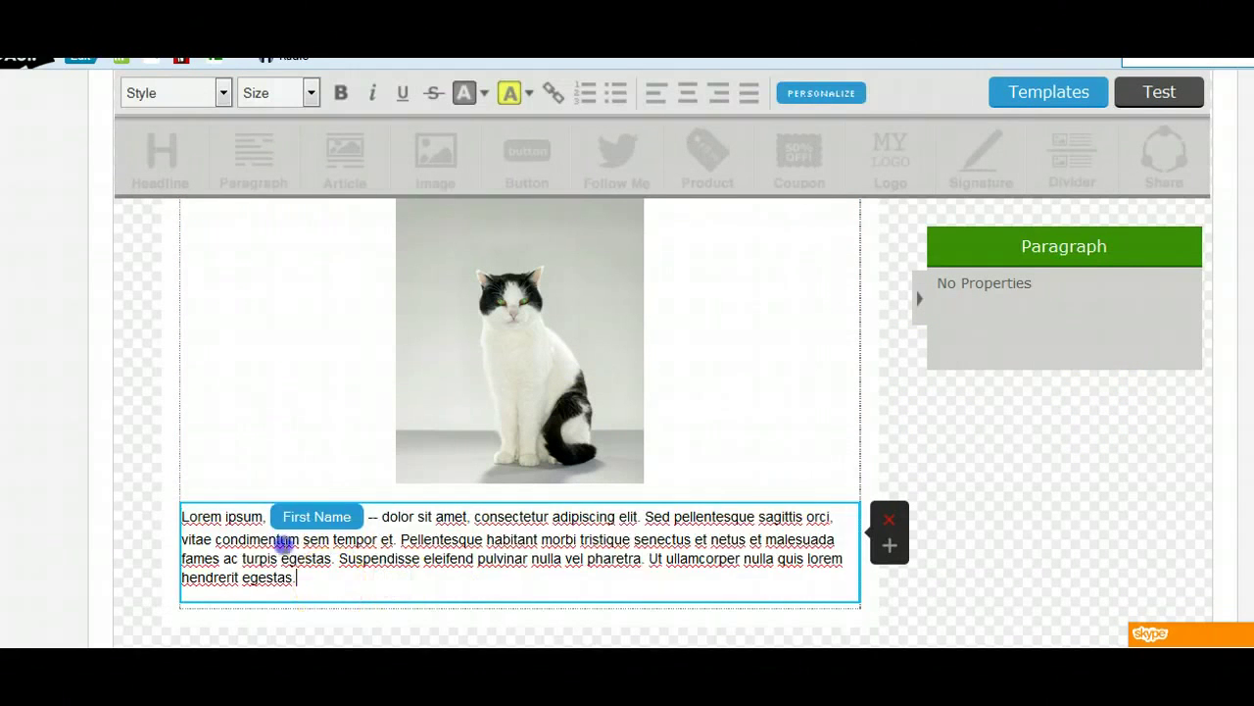
triple_click(323, 540)
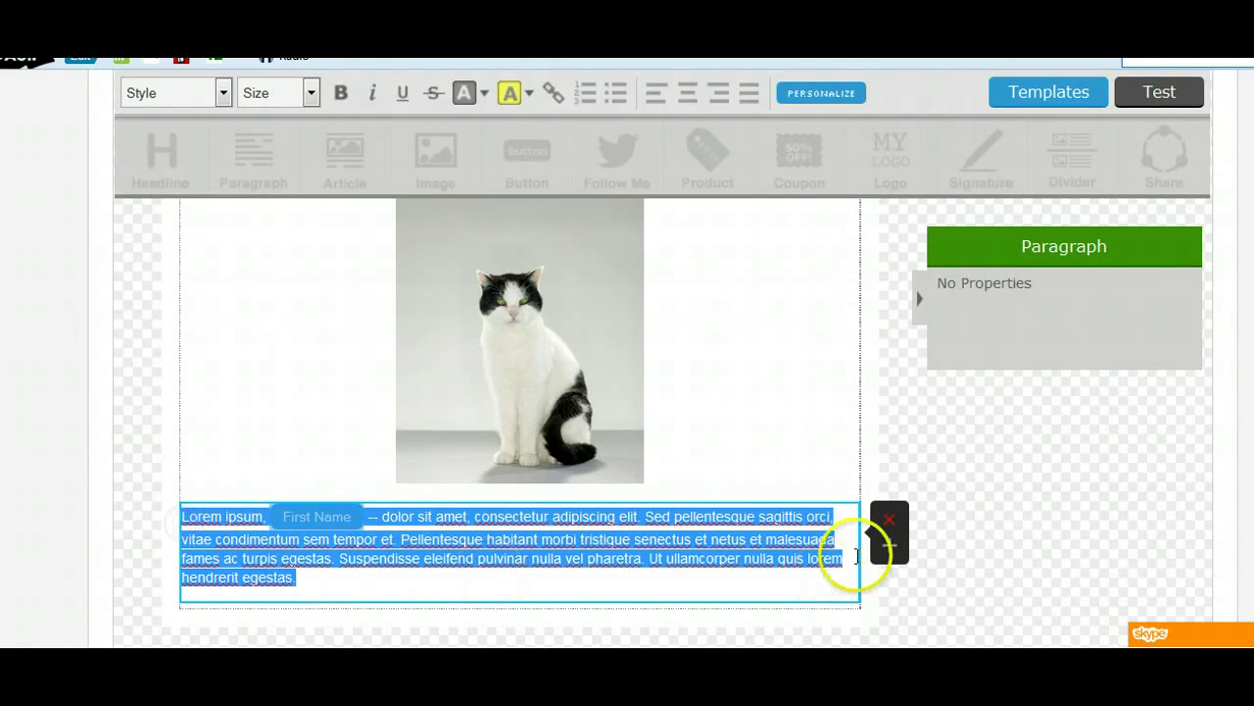
type("Talk So")
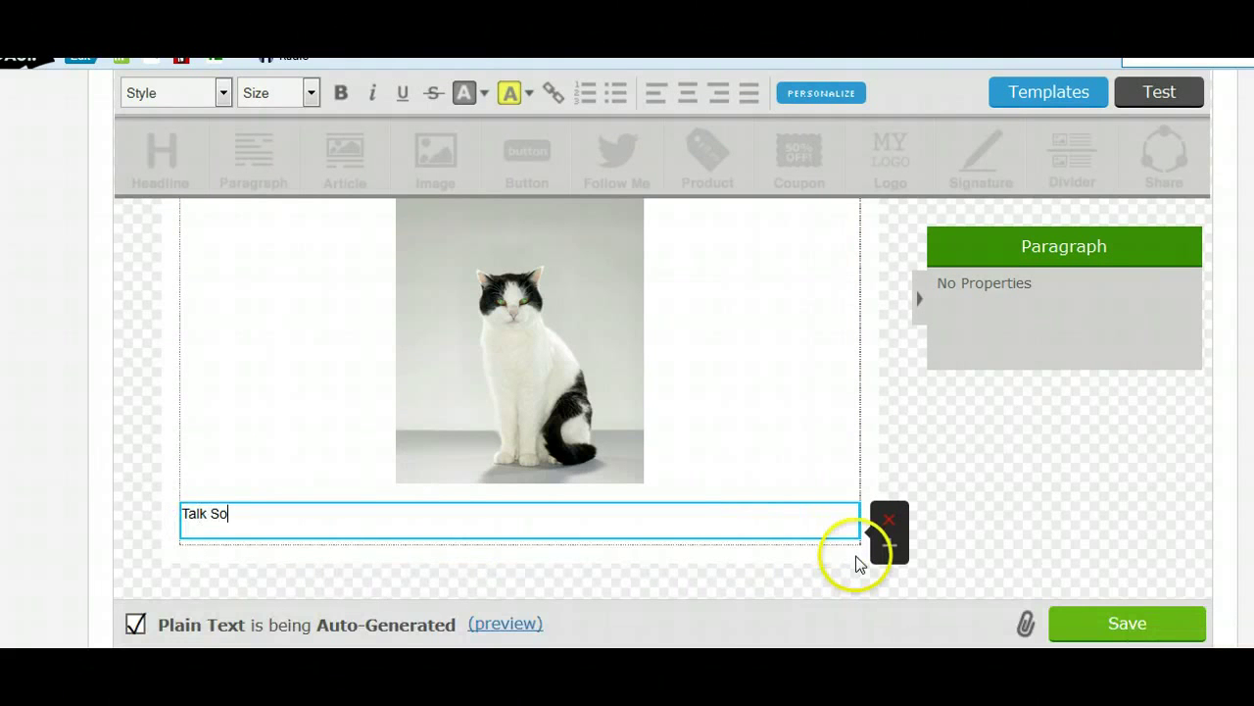
type("on,")
key("Return")
type("Lori P.")
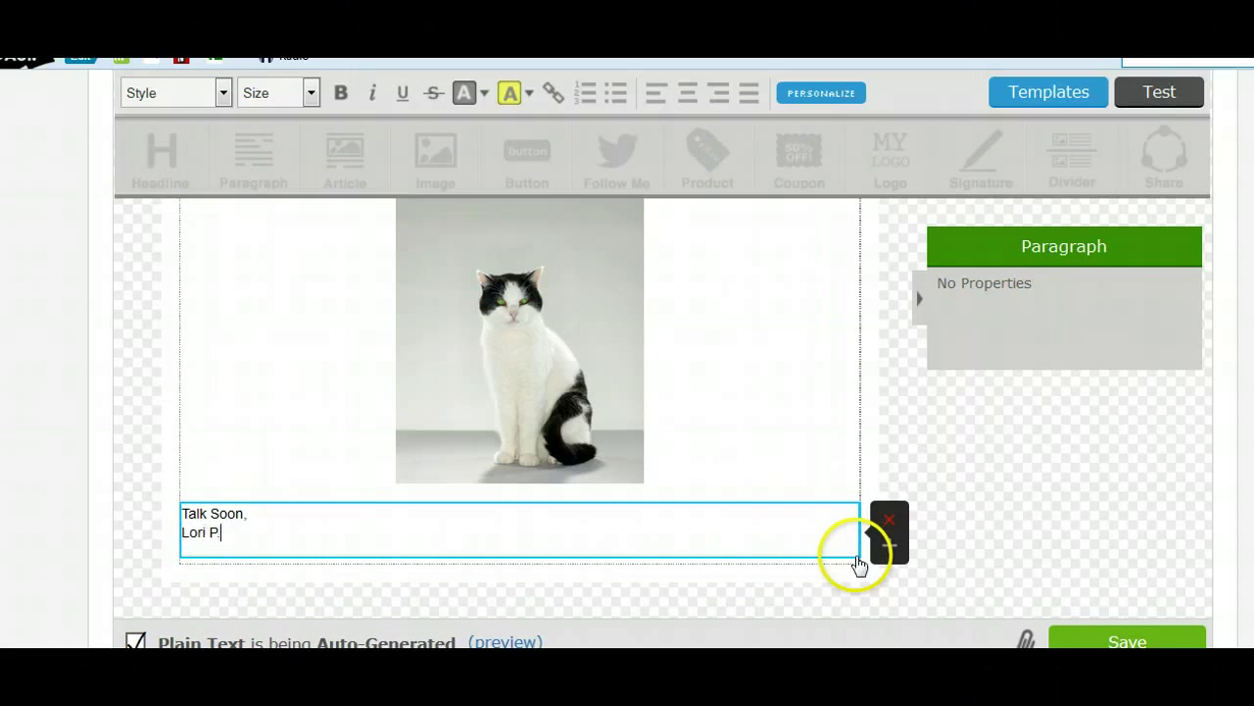
left_click(1086, 520)
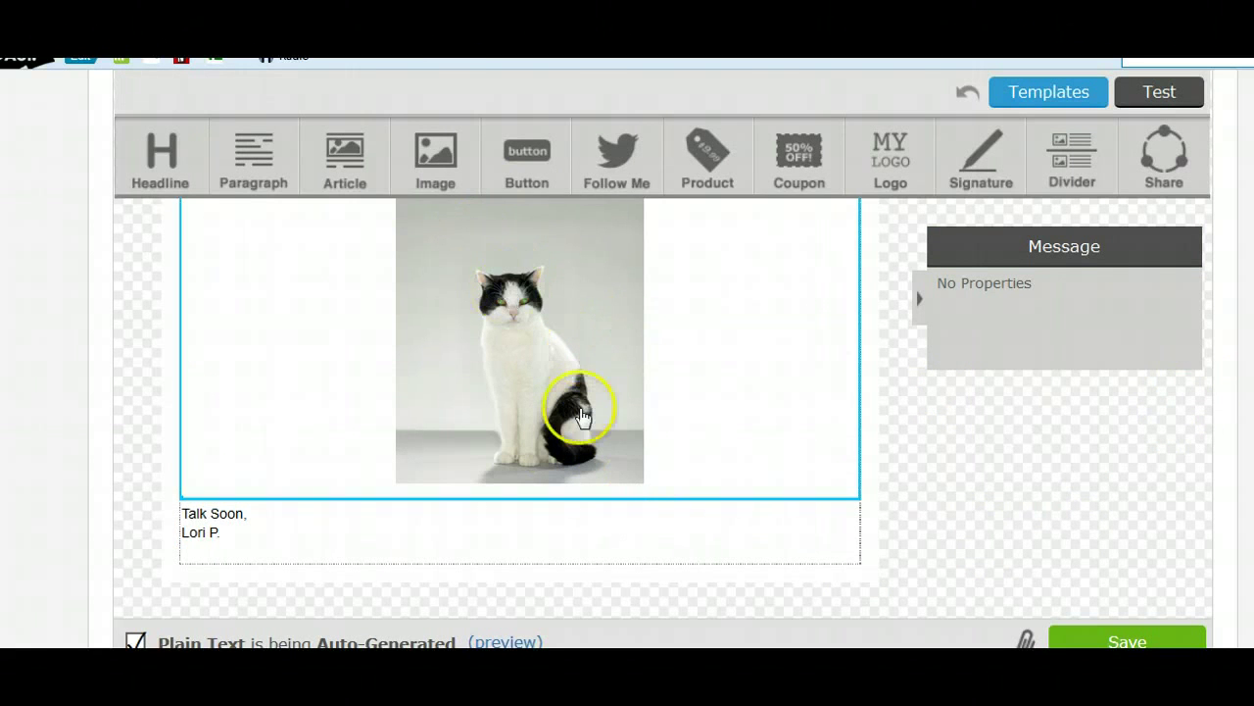
Add a Follow Me block below the sign-off and link it to the sender's personal Facebook and Twitter accounts.
scroll(574, 294, "down", 1)
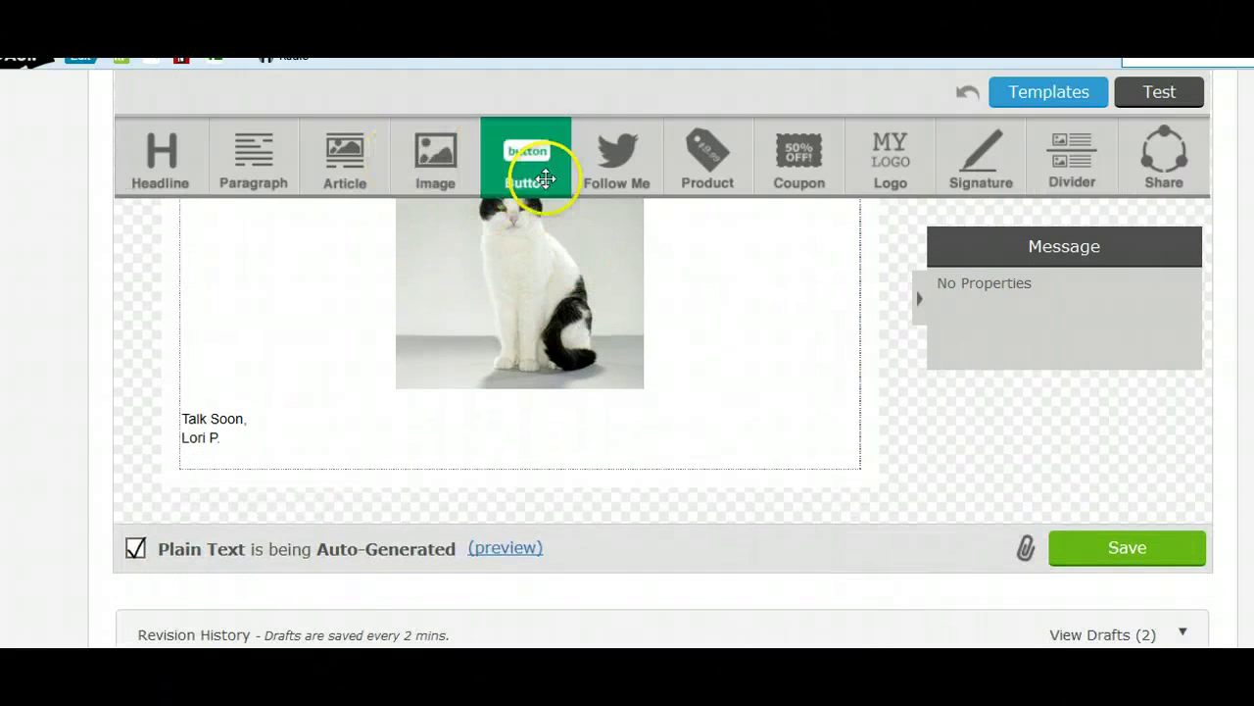
left_click_drag(616, 155, 500, 519)
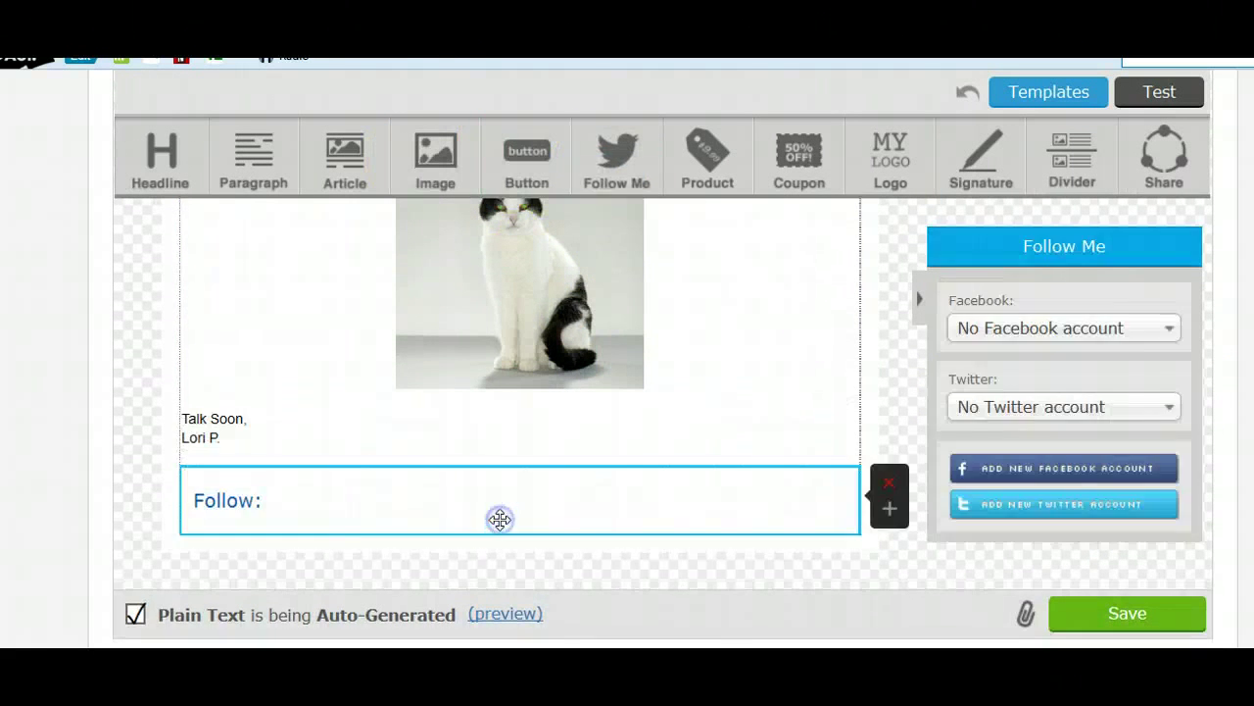
left_click(1168, 335)
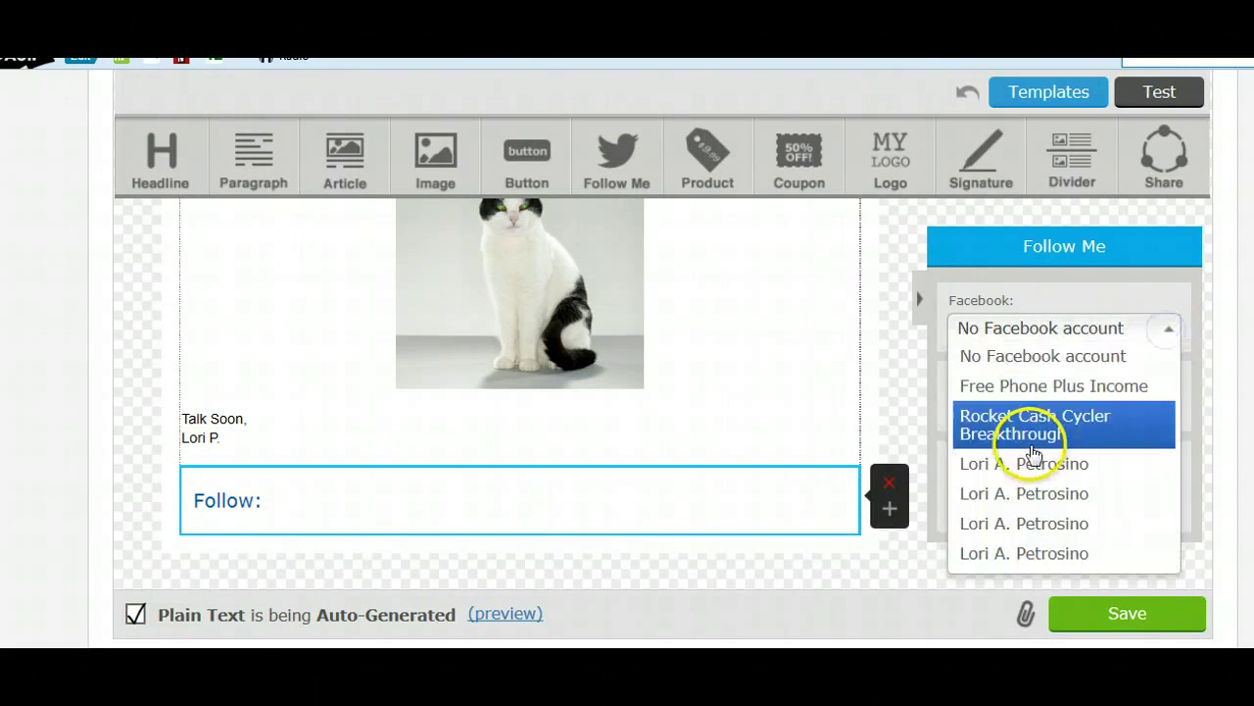
left_click(1034, 456)
left_click(1166, 410)
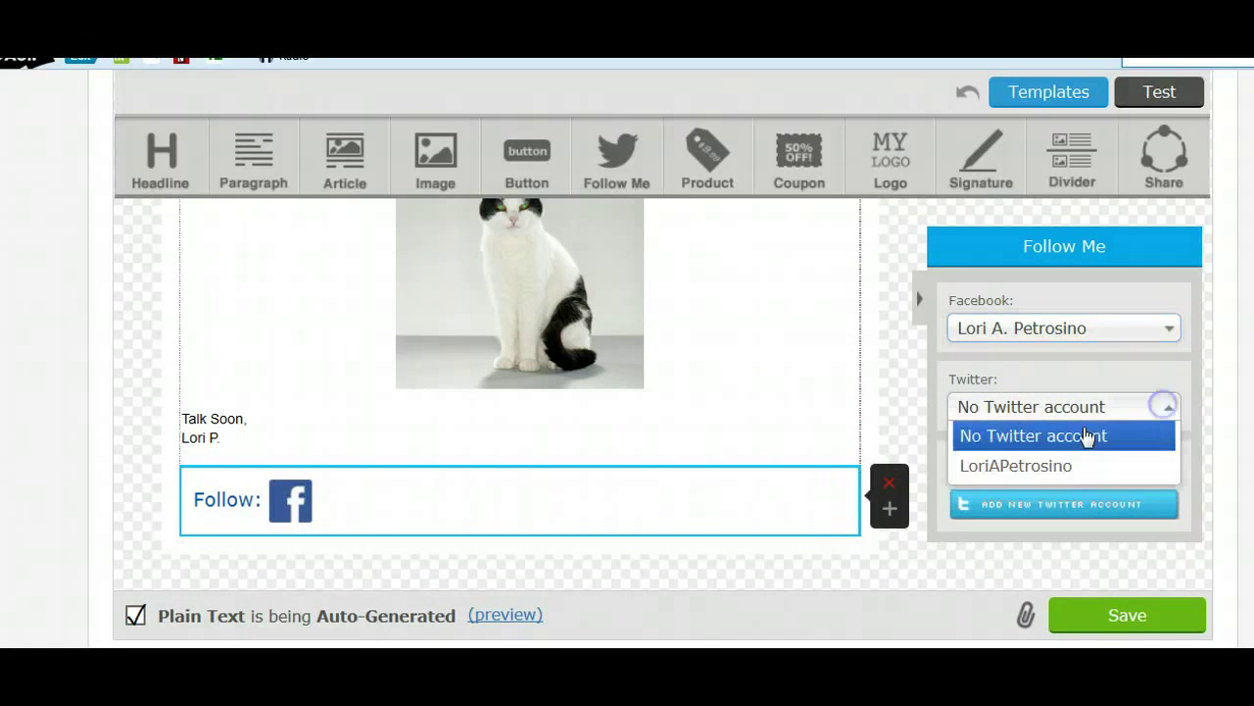
left_click(1062, 467)
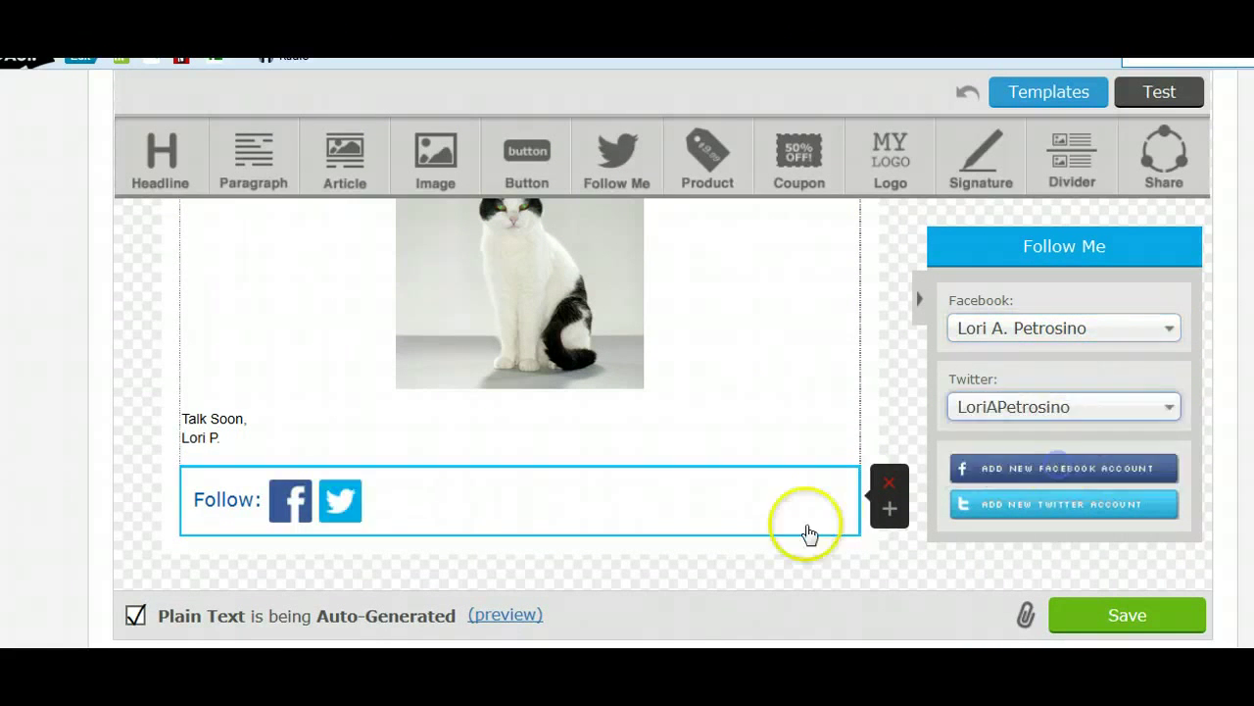
left_click(910, 573)
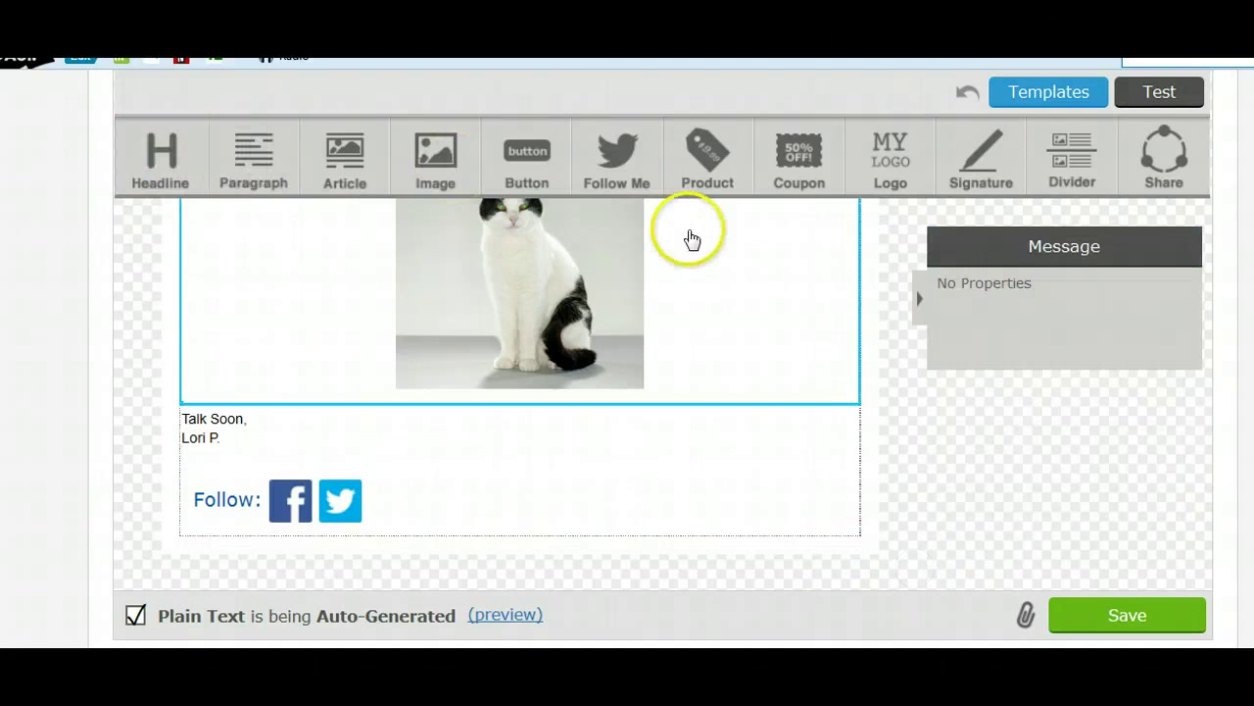
Add an Image block below the Follow Me block and delete it again.
scroll(569, 196, "down", 2)
left_click_drag(438, 149, 483, 462)
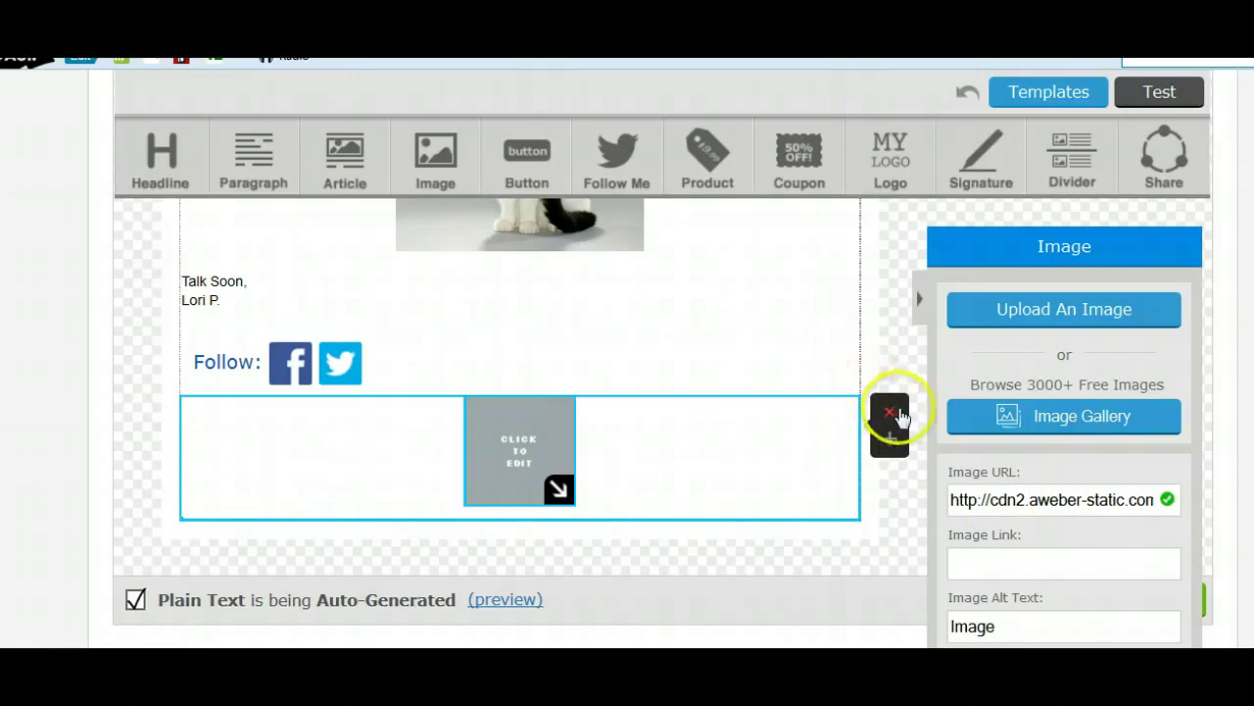
left_click(889, 412)
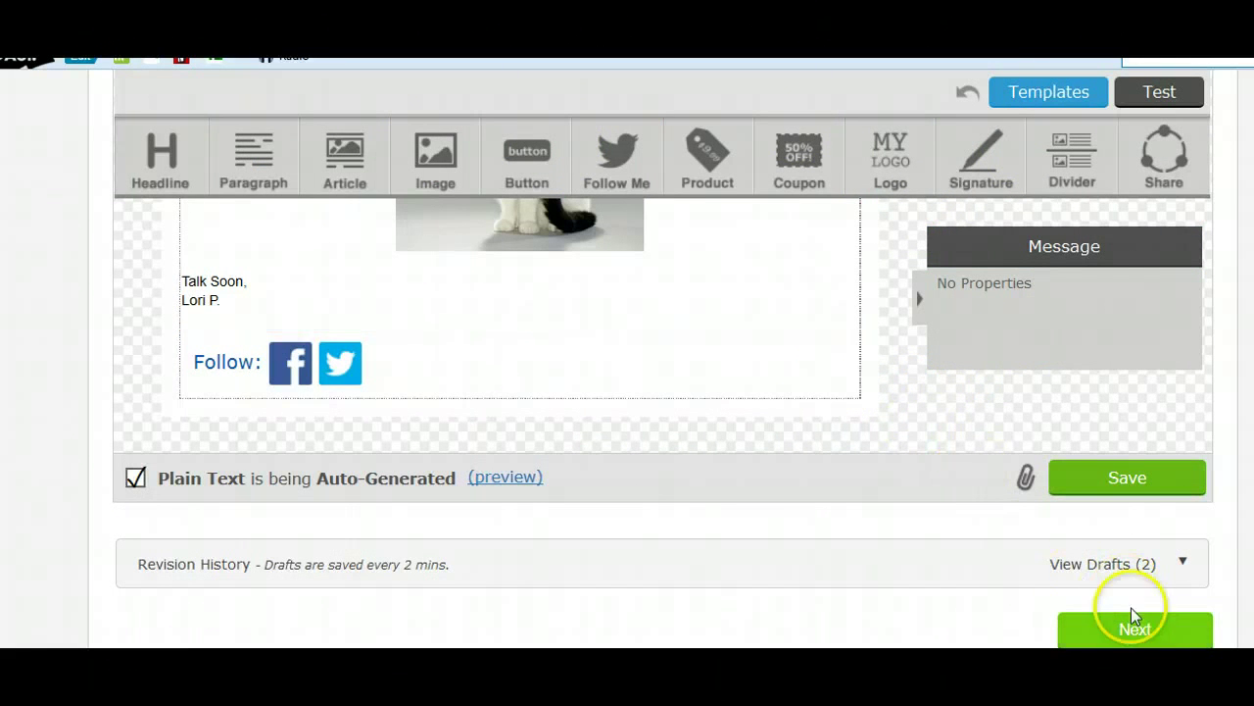
Save the message and open its file attachment area.
left_click(1112, 479)
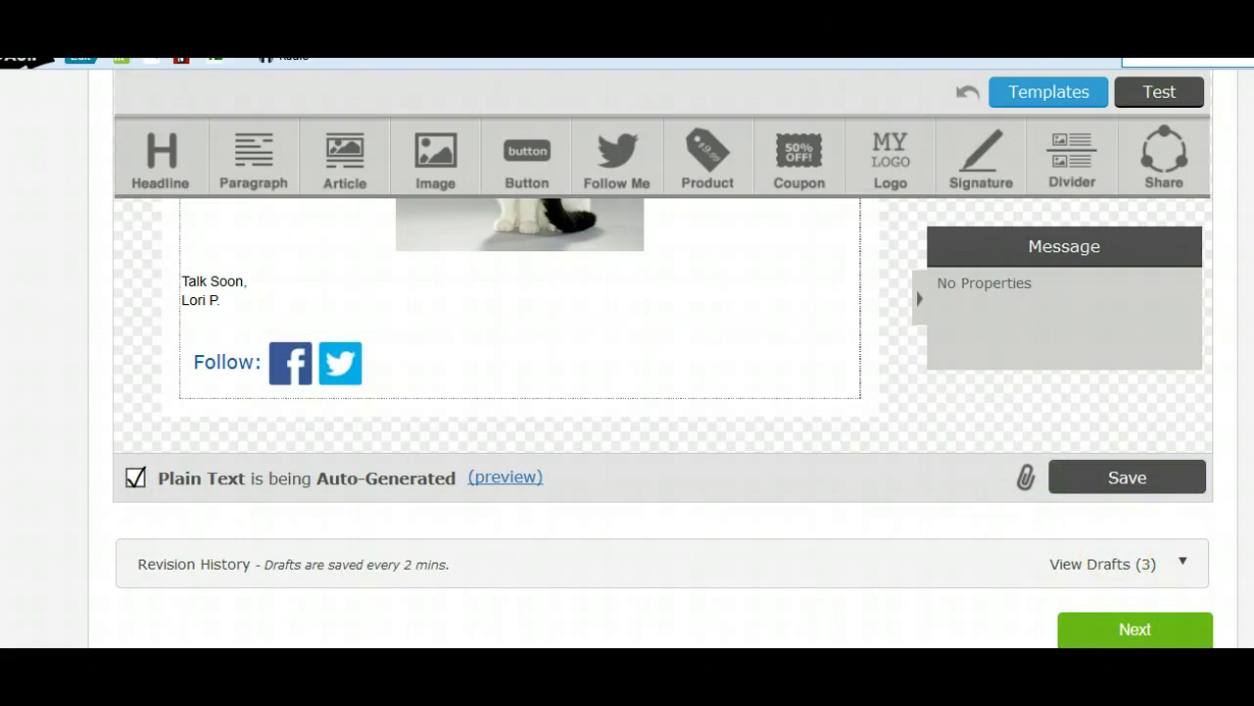
left_click(1027, 478)
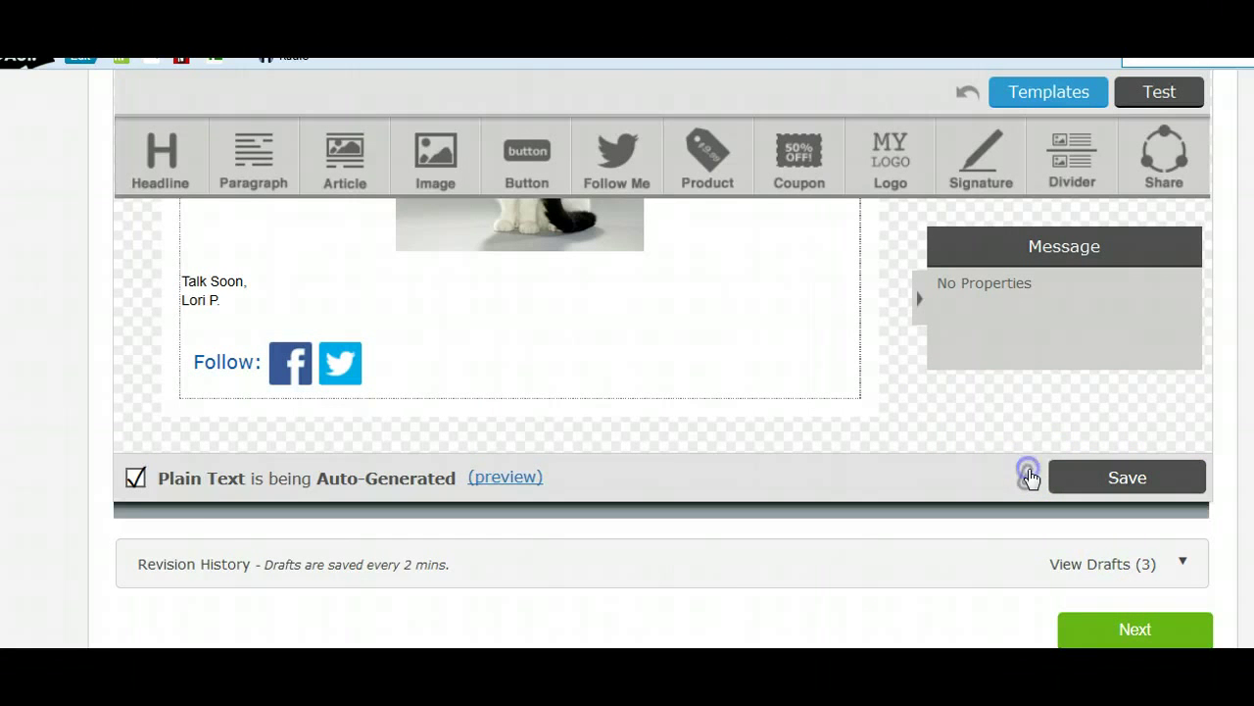
left_click(1063, 396)
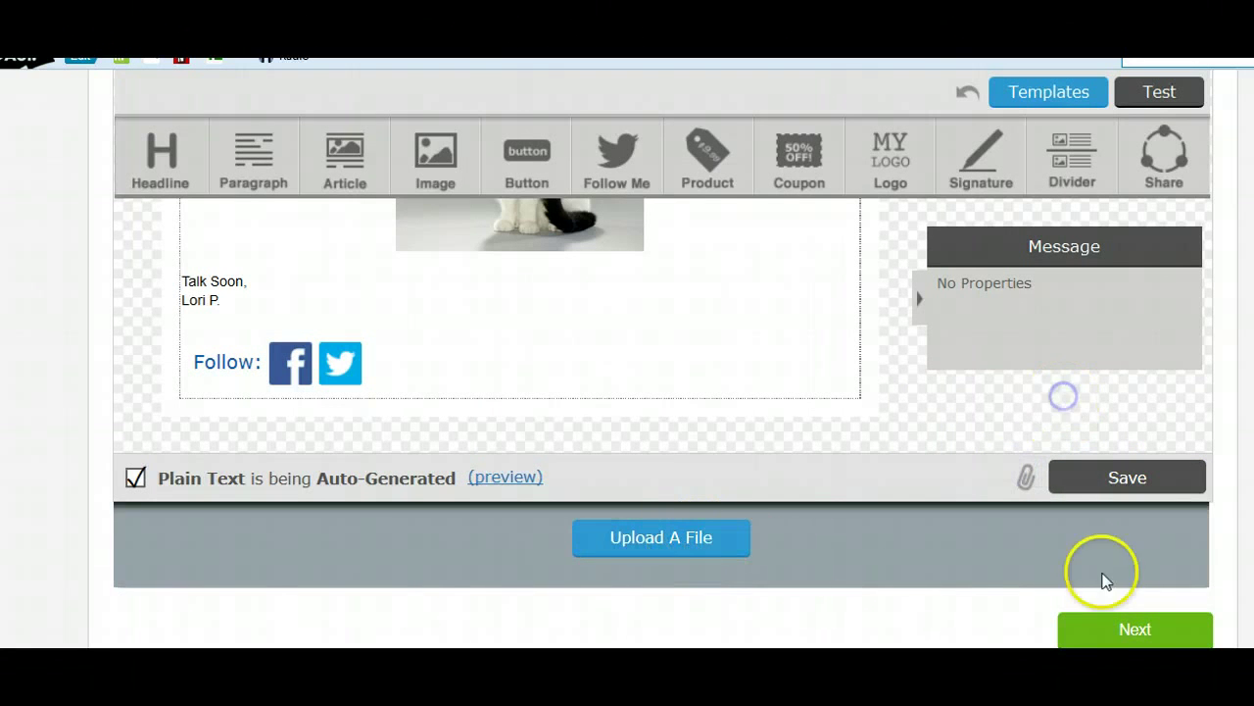
Proceed to the message settings, keep click tracking on, and save and exit the message.
left_click(1129, 631)
scroll(713, 456, "down", 4)
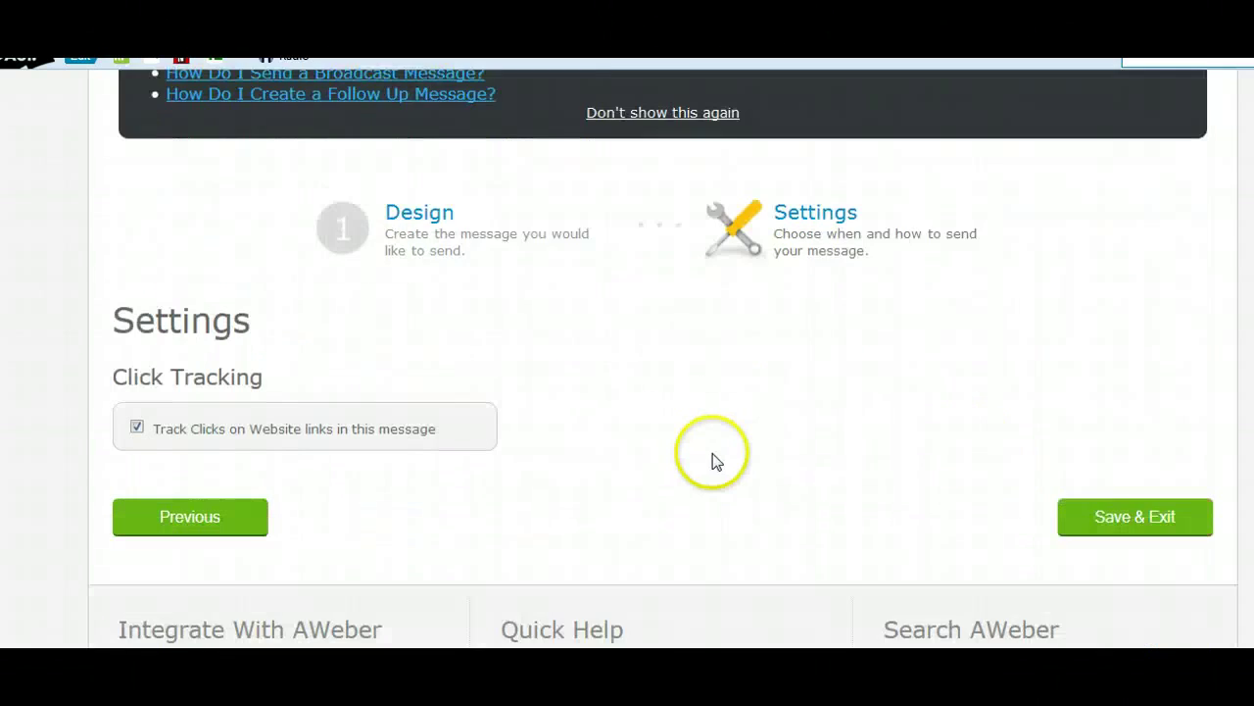
left_click(1114, 372)
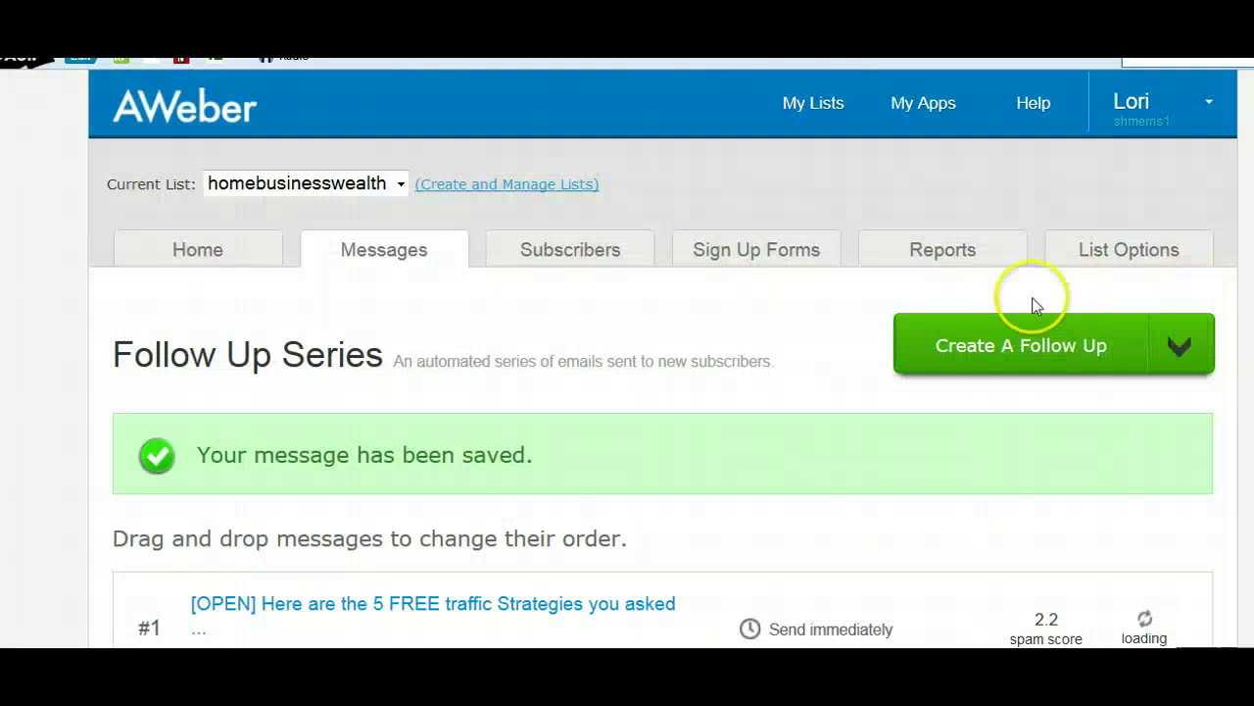
Open the test message form for the first follow up message and close it without sending.
scroll(1100, 247, "down", 3)
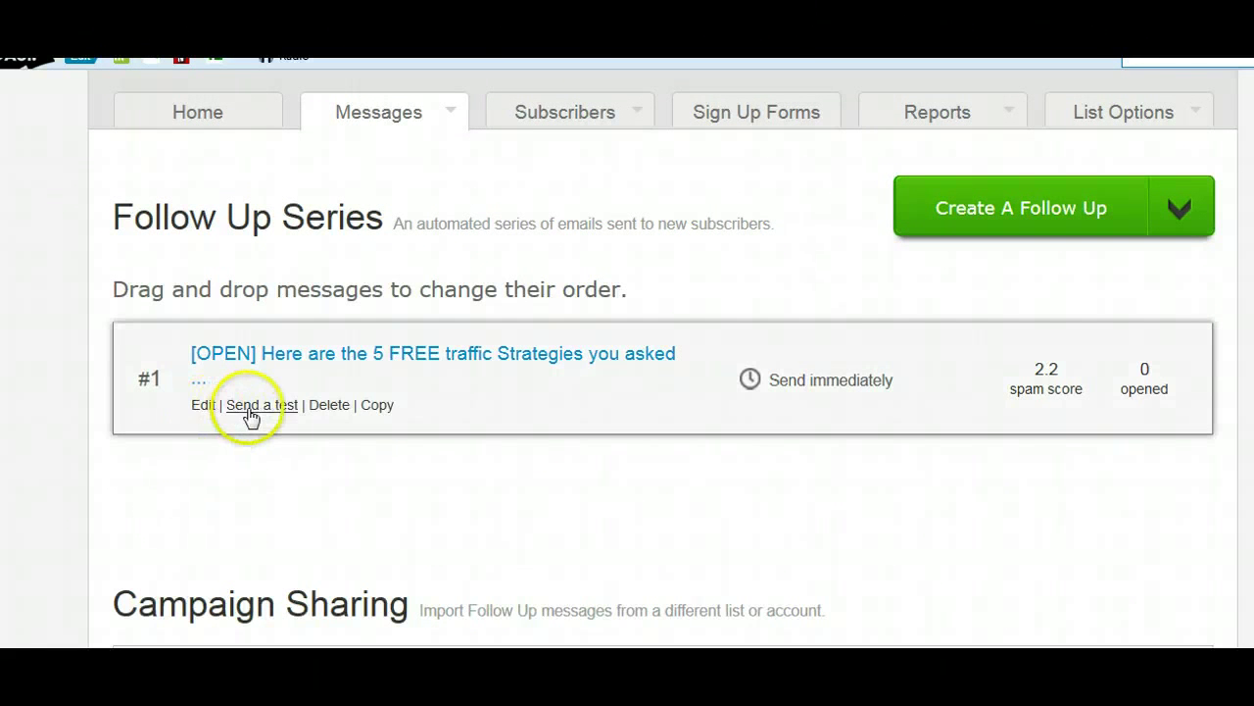
left_click(253, 407)
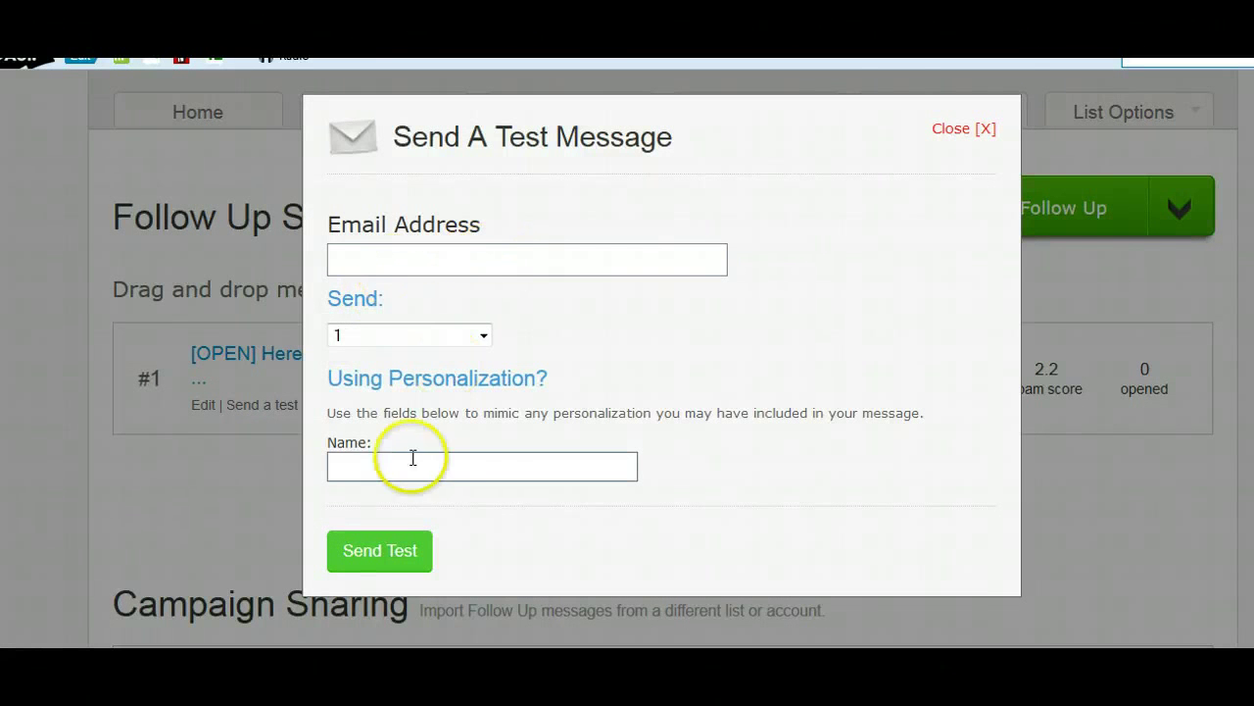
left_click(973, 133)
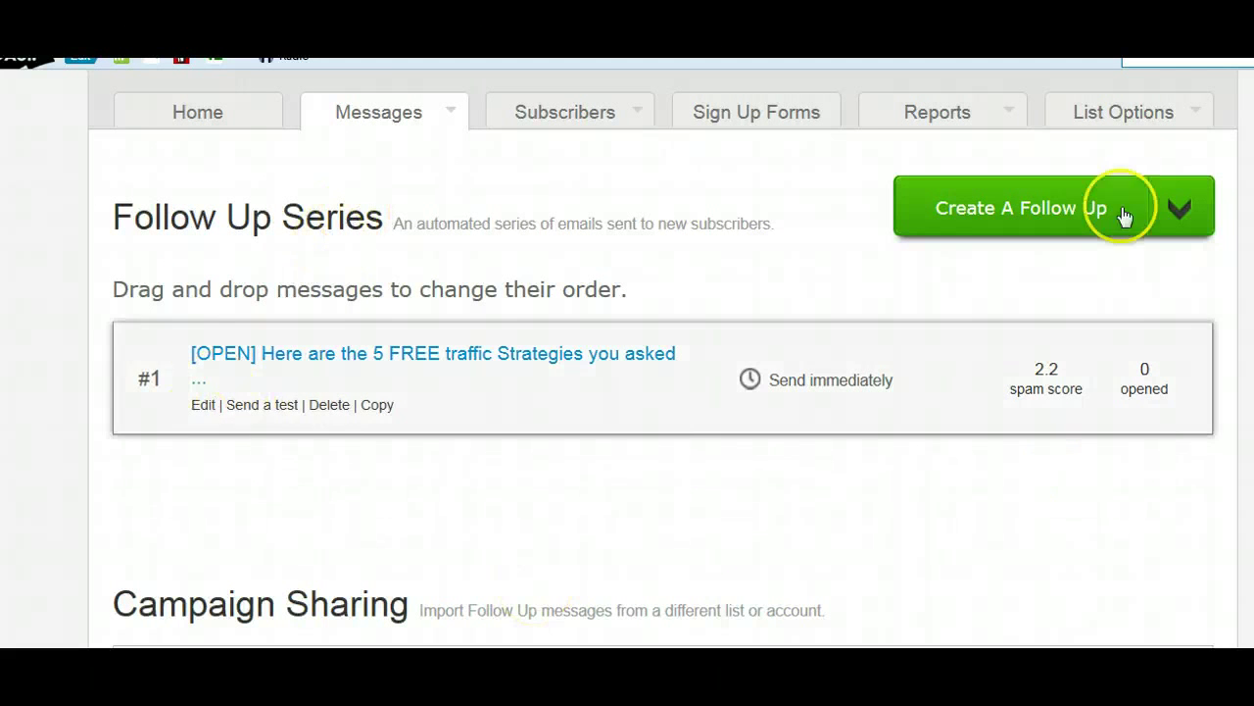
Open a blank message in the editor, leave it unsaved, and go to the list's Broadcast Messages page.
scroll(627, 353, "up", 2)
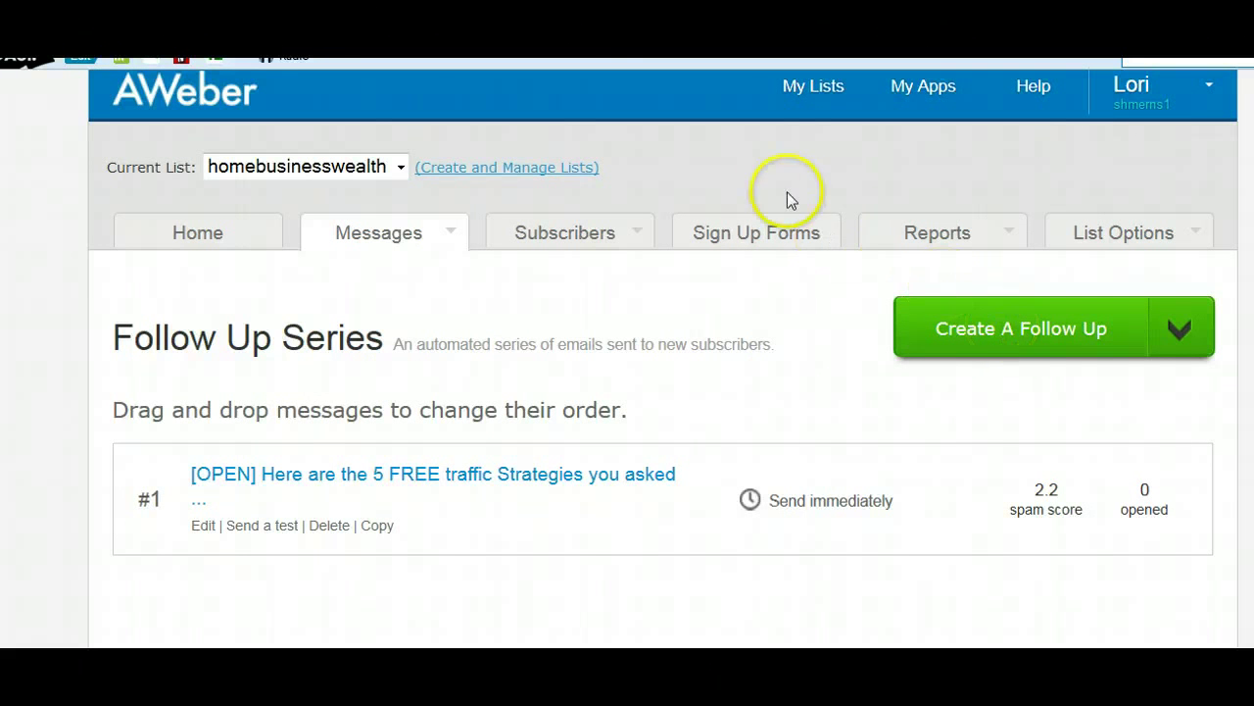
left_click(327, 443)
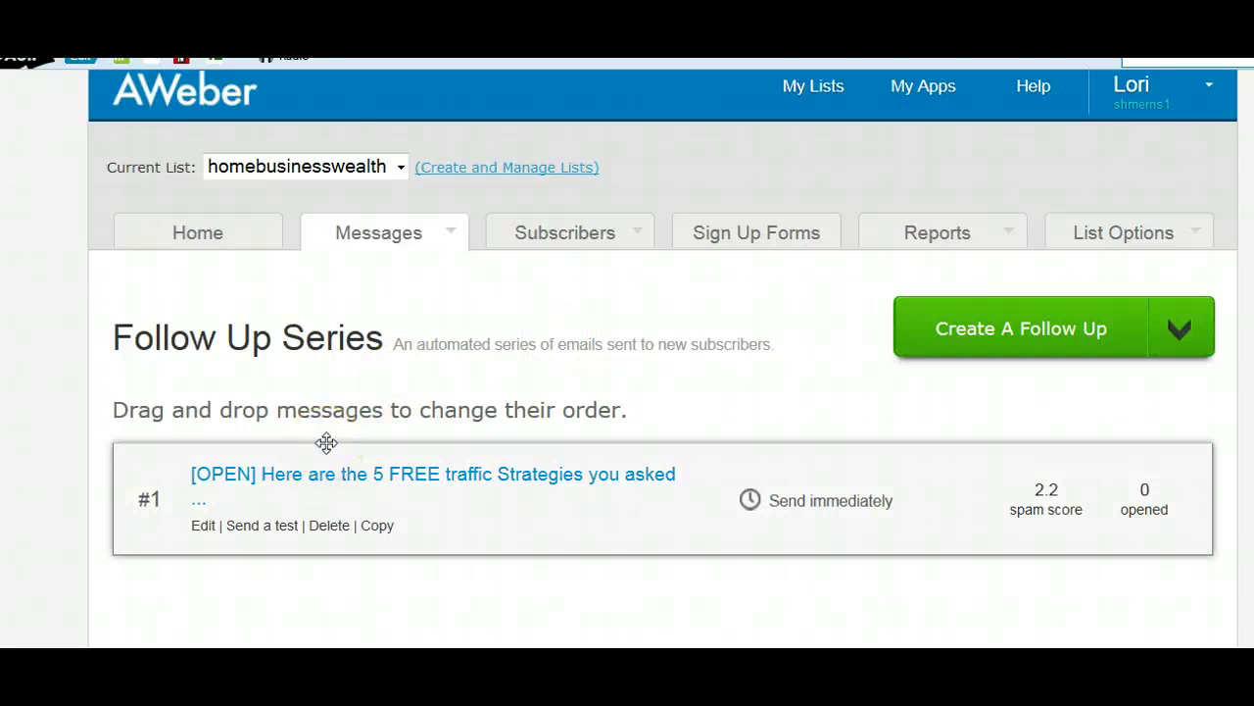
left_click(400, 182)
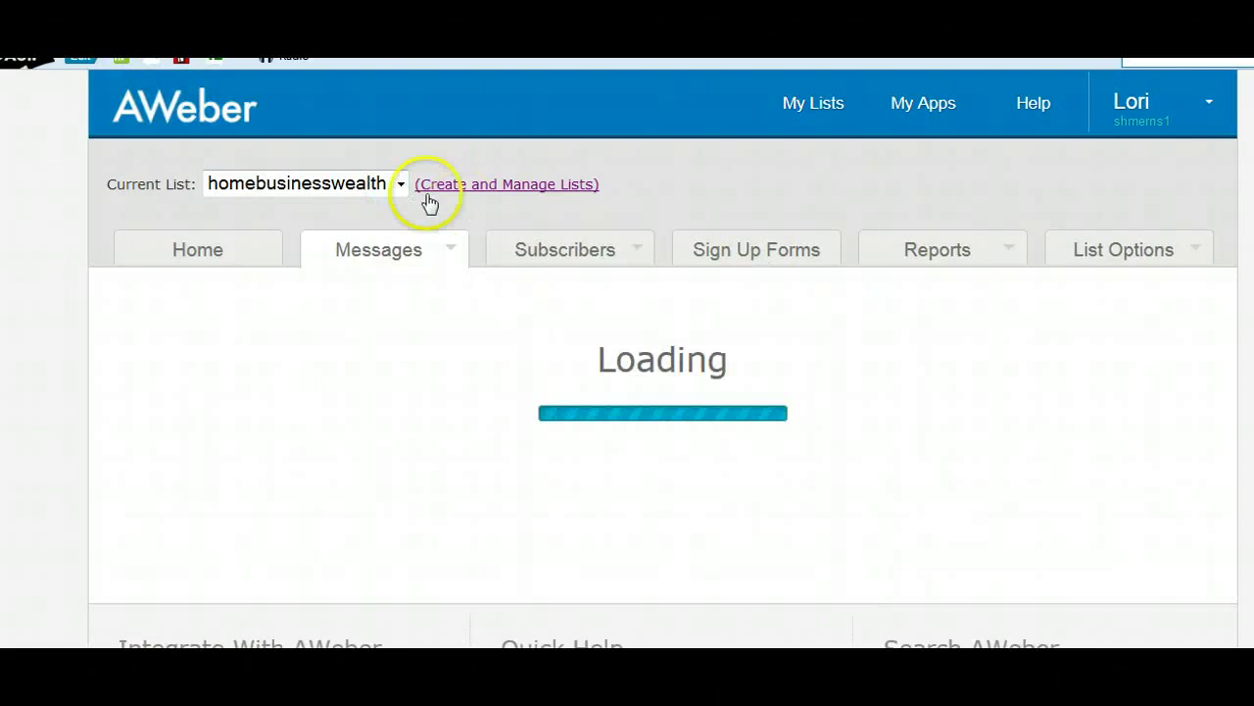
mouse_move(400, 262)
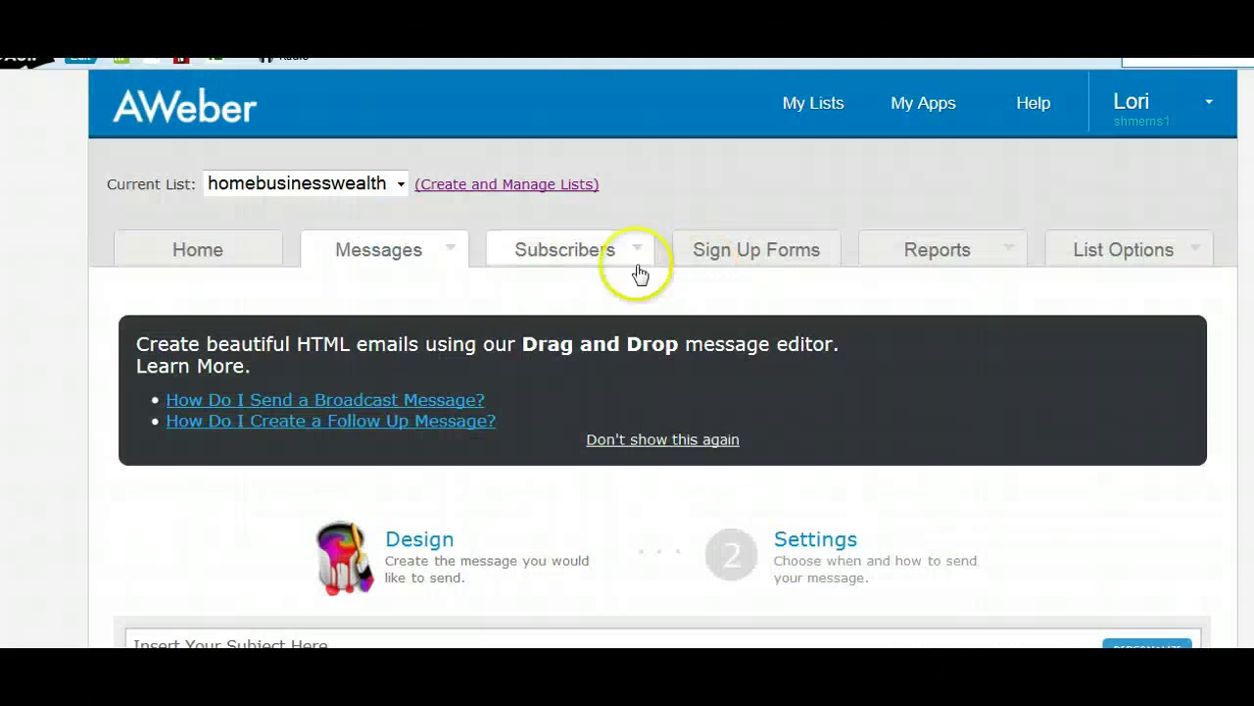
mouse_move(359, 275)
left_click(372, 336)
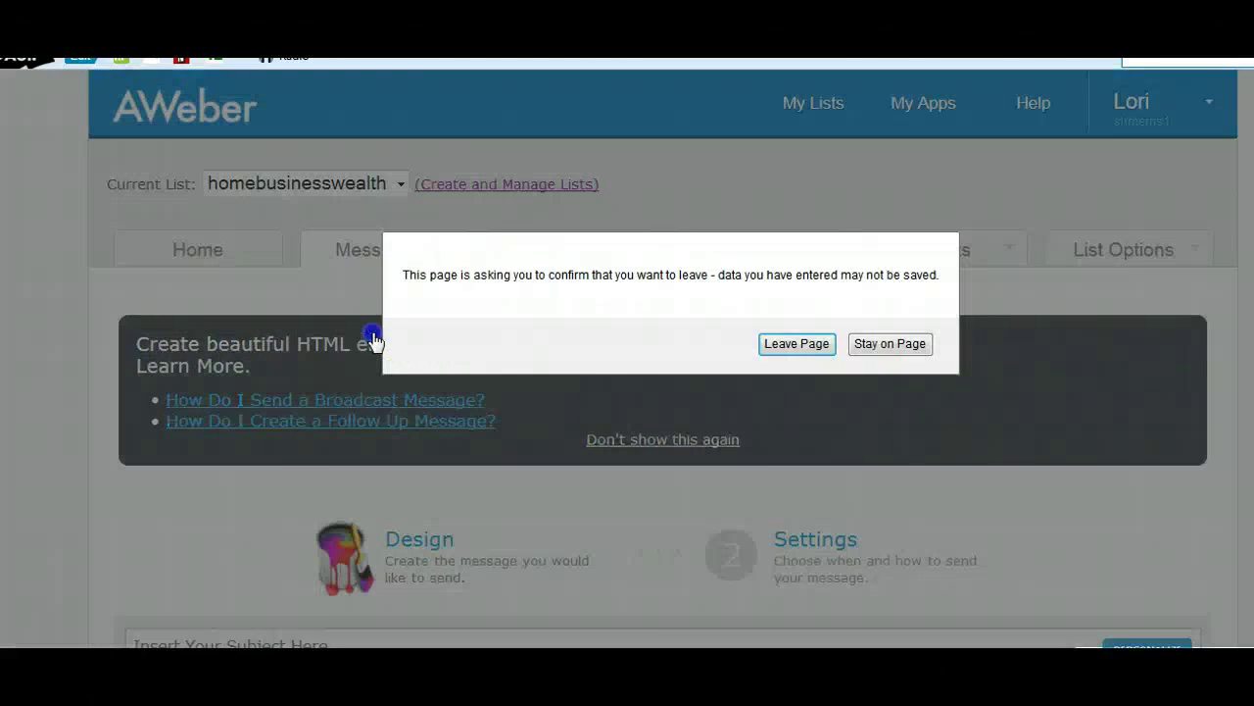
left_click(787, 344)
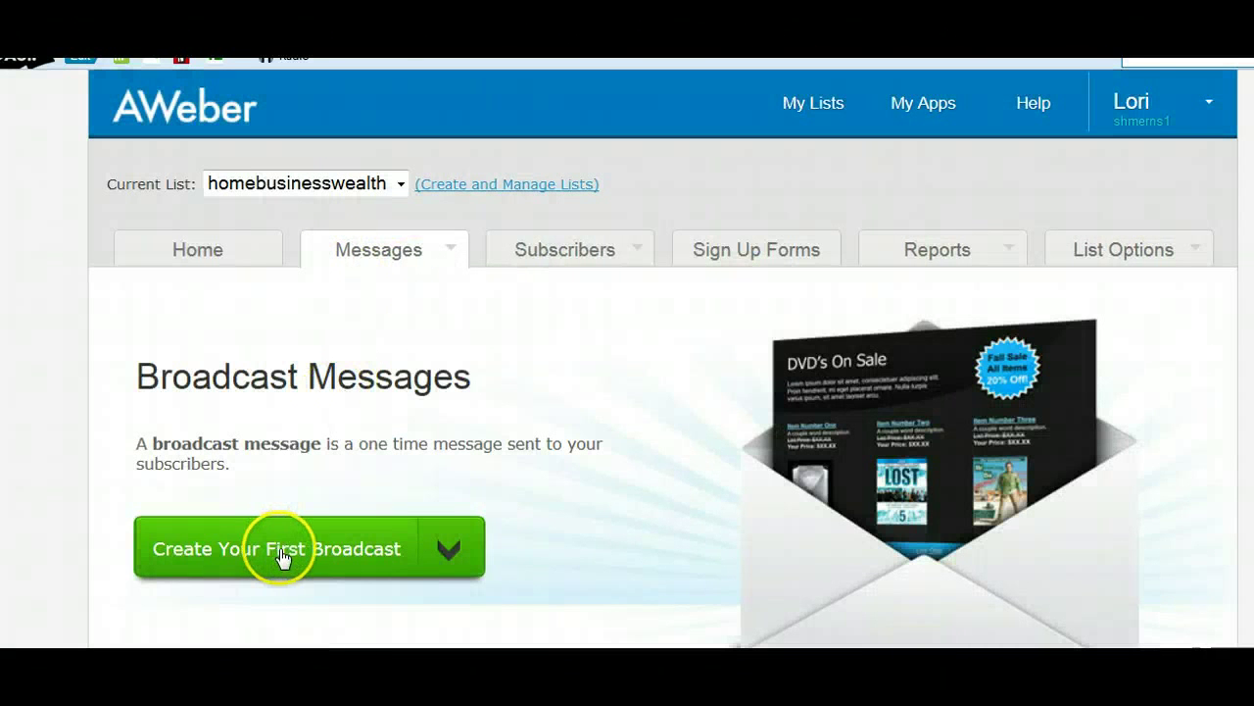
Look over the available lists while keeping homebusinesswealth current, and open the Account Overview.
left_click(401, 187)
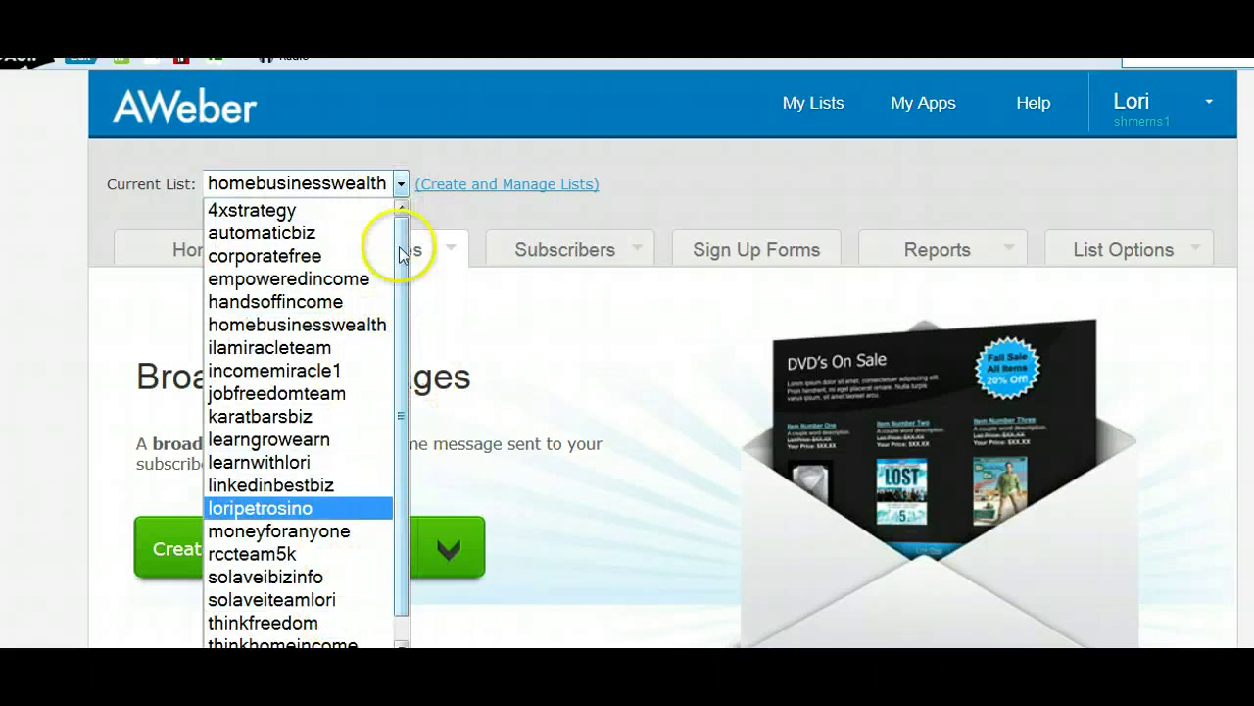
left_click(512, 337)
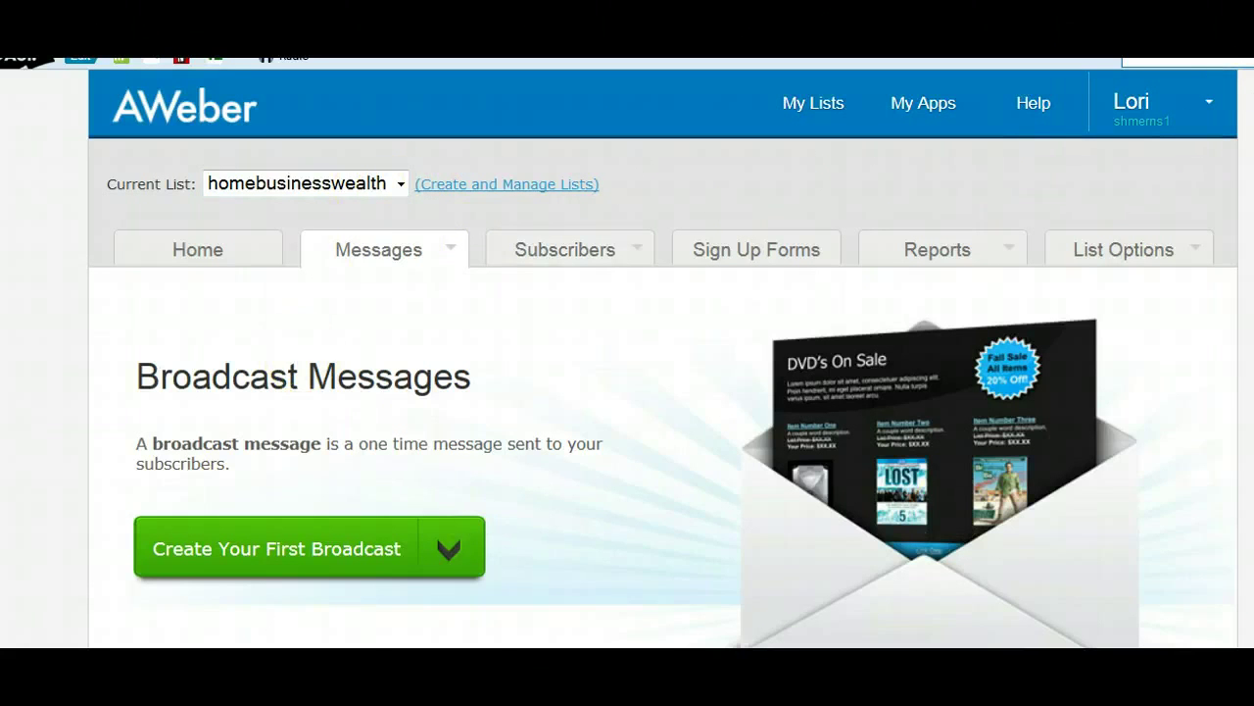
left_click(373, 262)
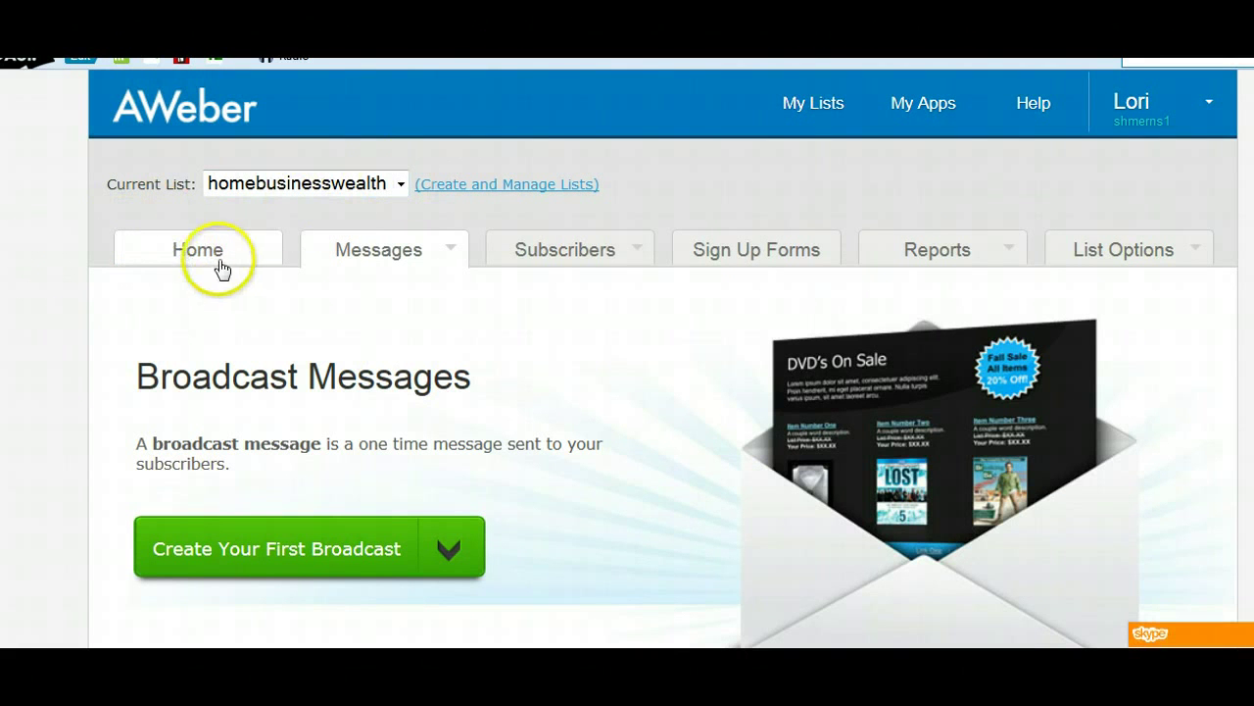
left_click(216, 257)
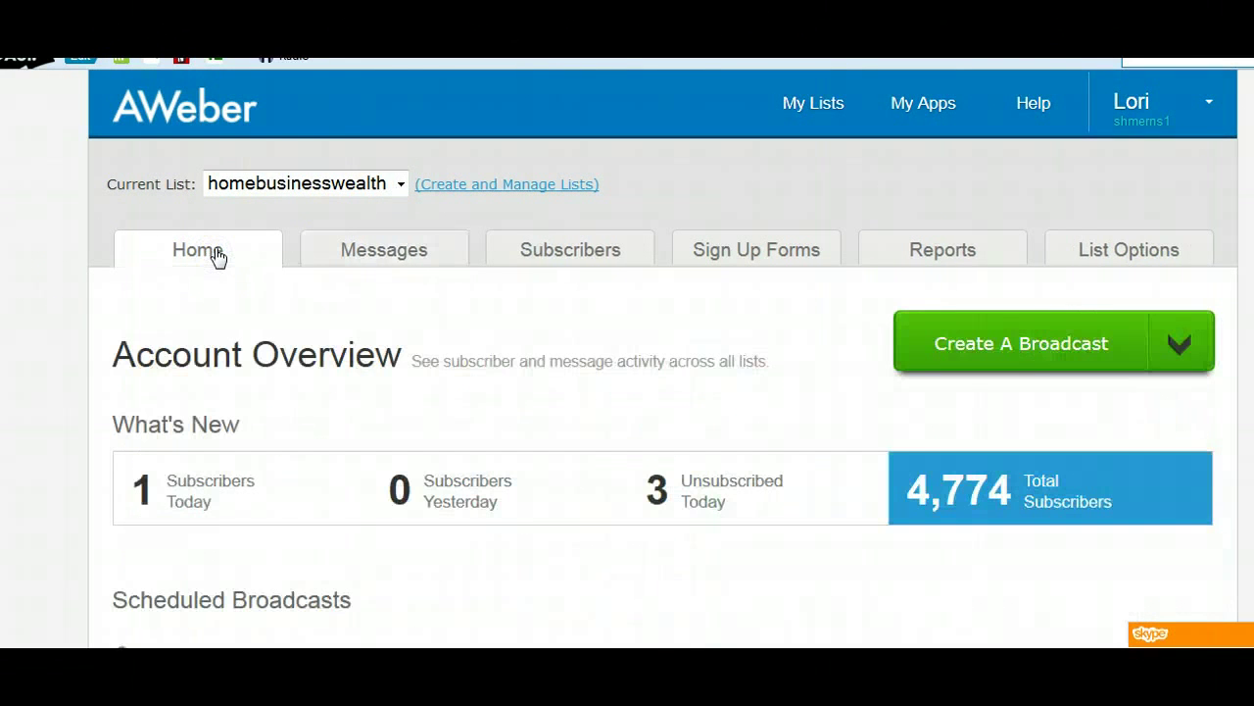
View the Subscribers page of homebusinesswealth and switch the current list to karatbarsbiz.
left_click(544, 251)
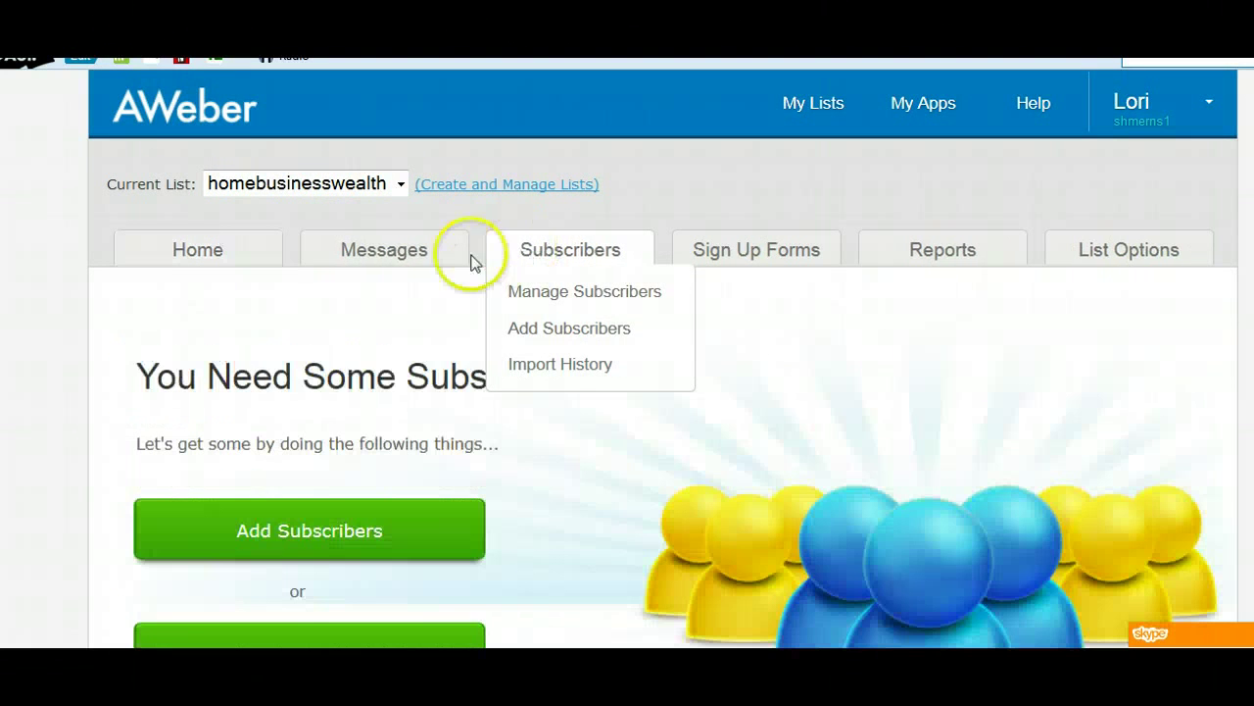
scroll(263, 348, "down", 4)
scroll(261, 354, "up", 5)
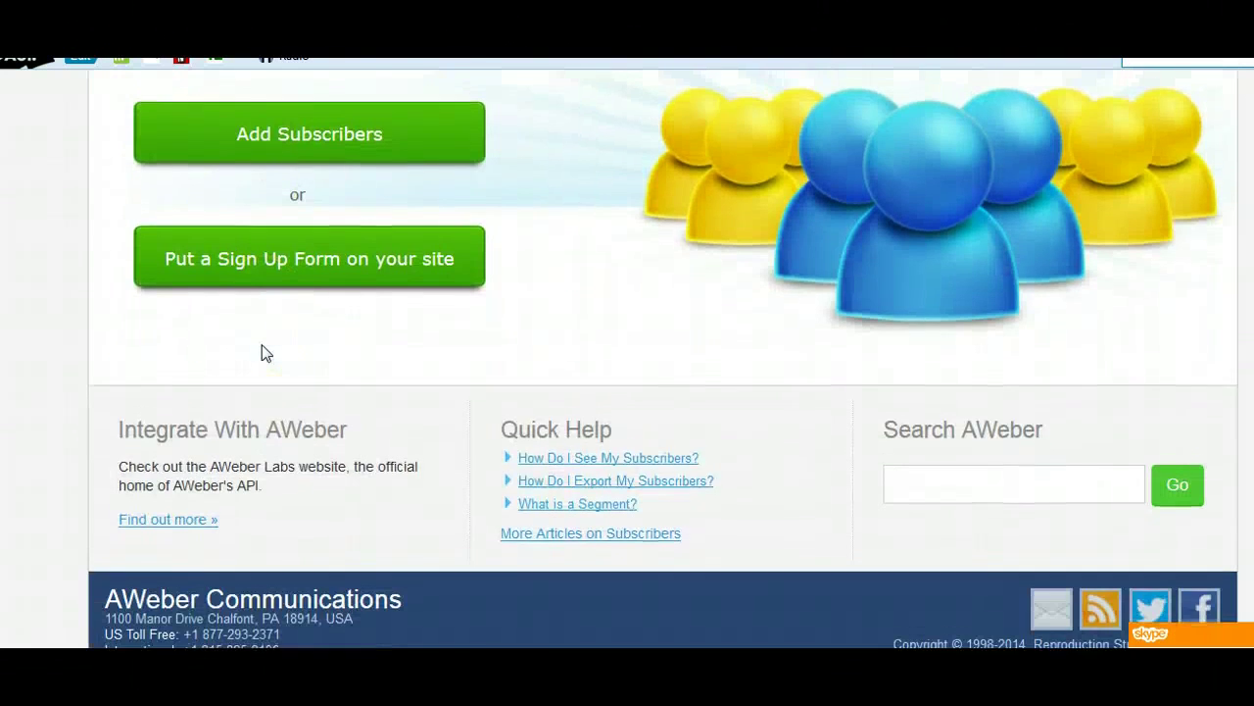
left_click(371, 220)
left_click(402, 186)
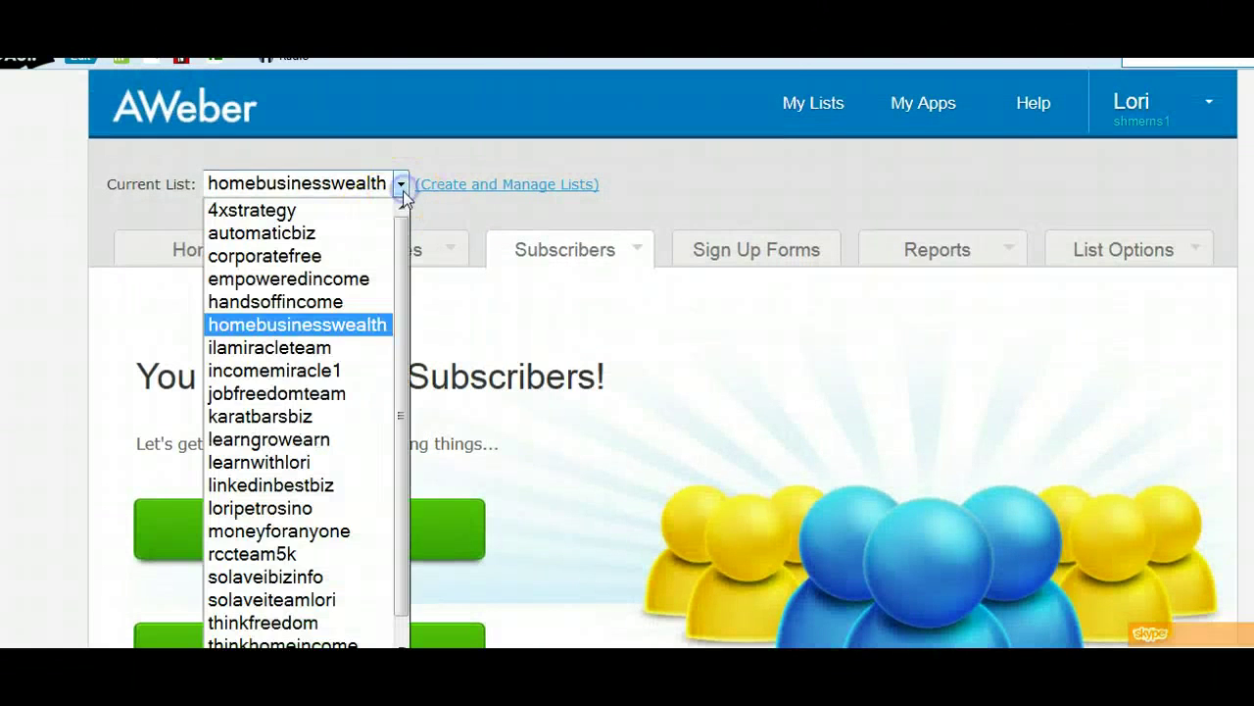
left_click(299, 417)
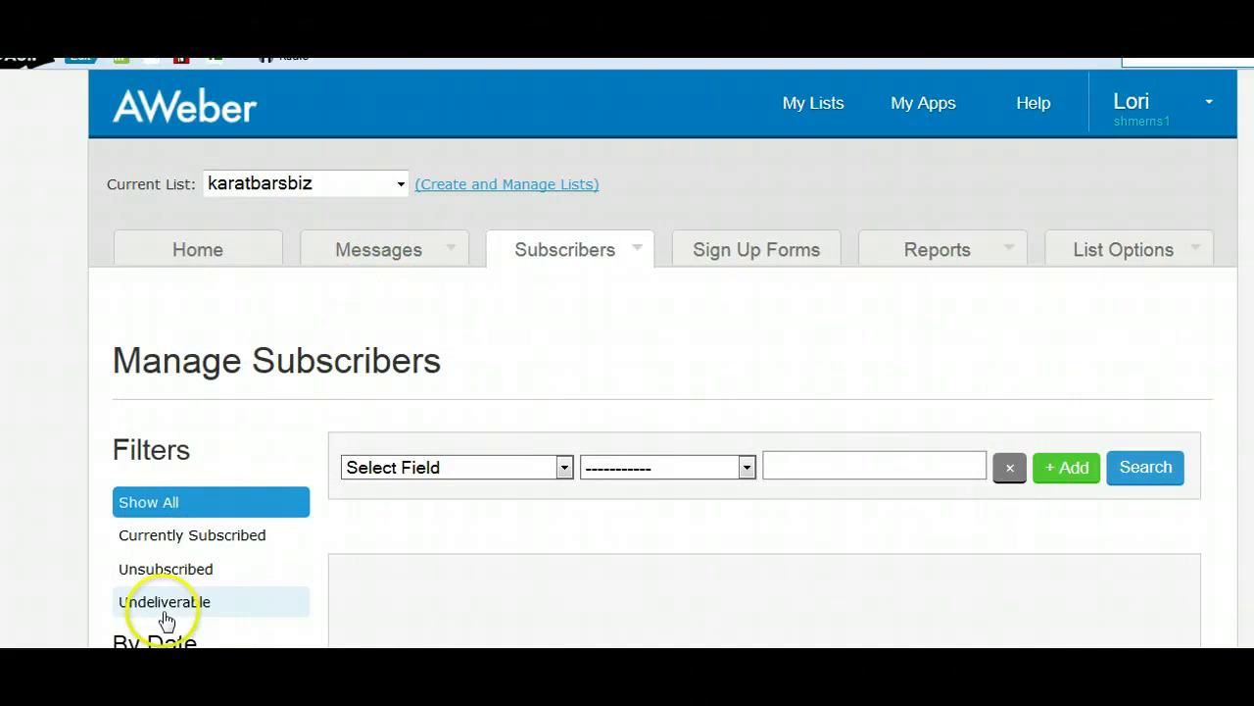
Filter the karatbarsbiz subscribers to those added today.
scroll(221, 534, "down", 3)
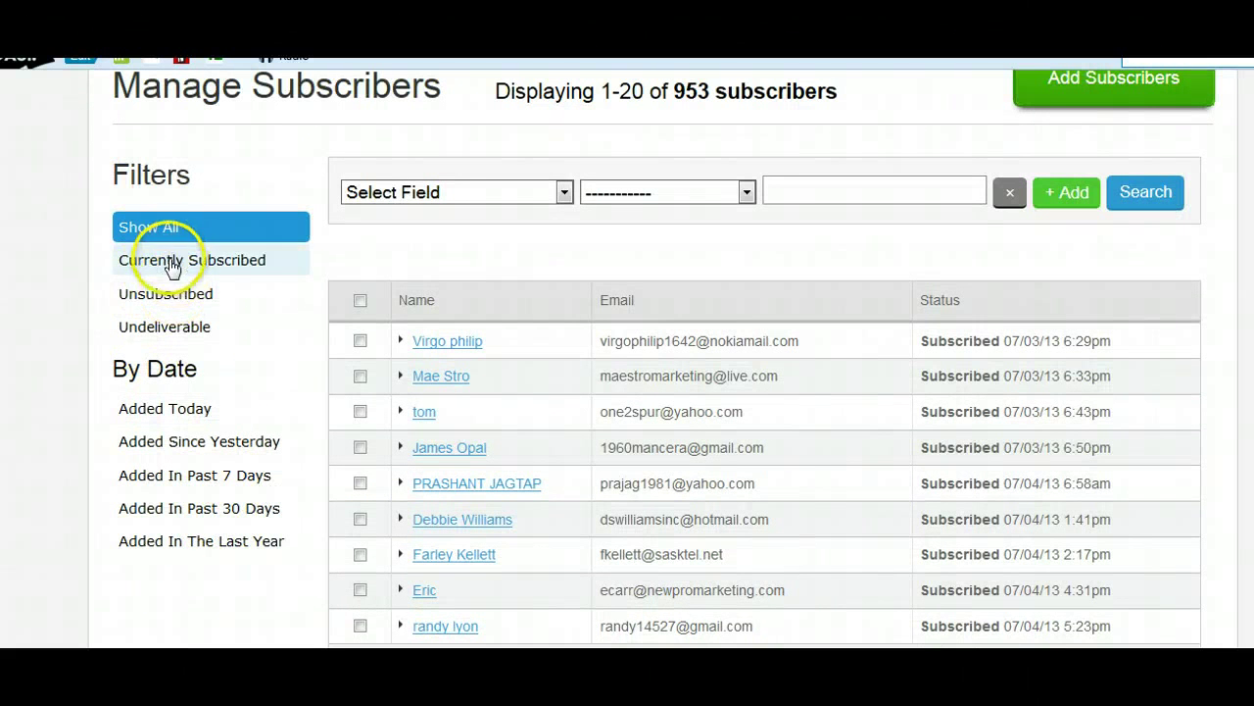
left_click(163, 412)
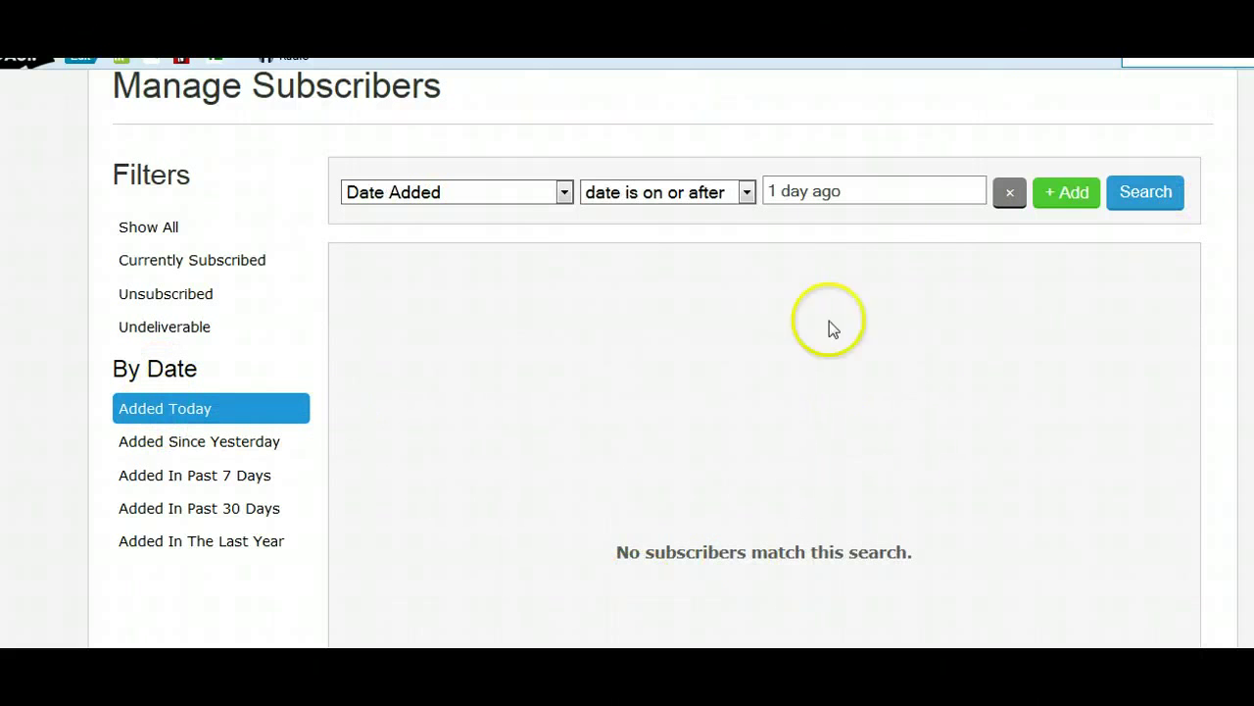
scroll(876, 350, "up", 1)
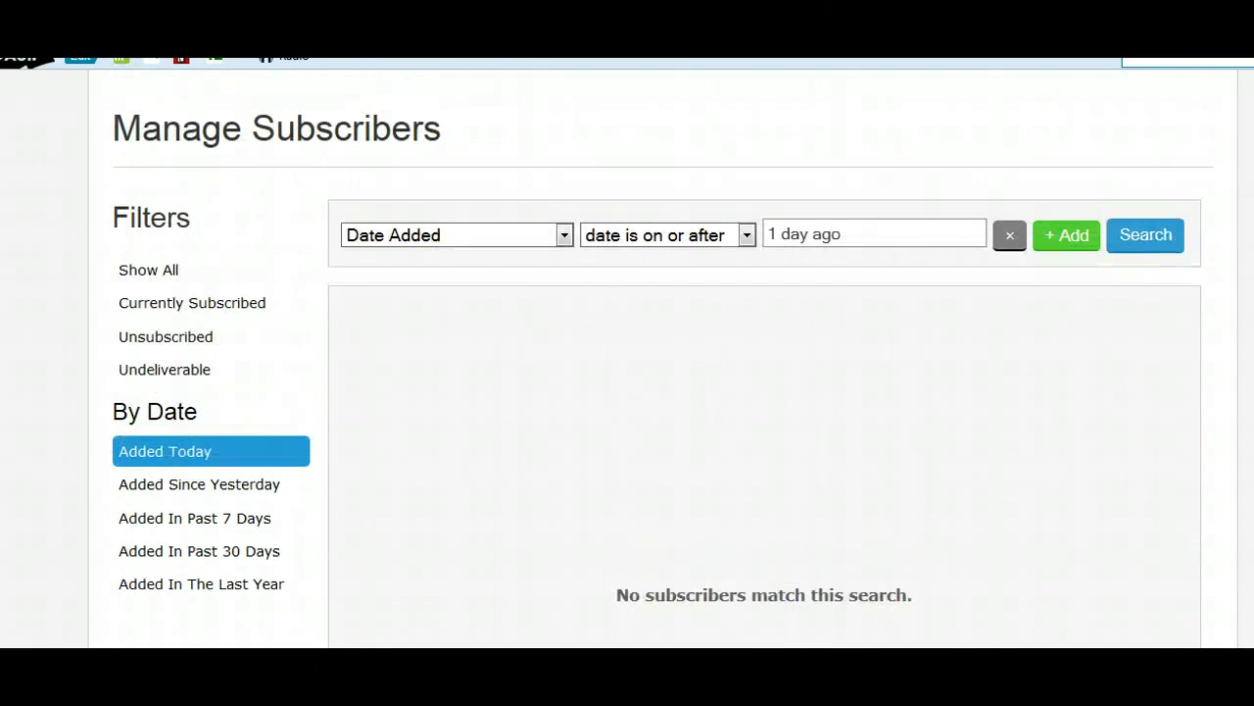